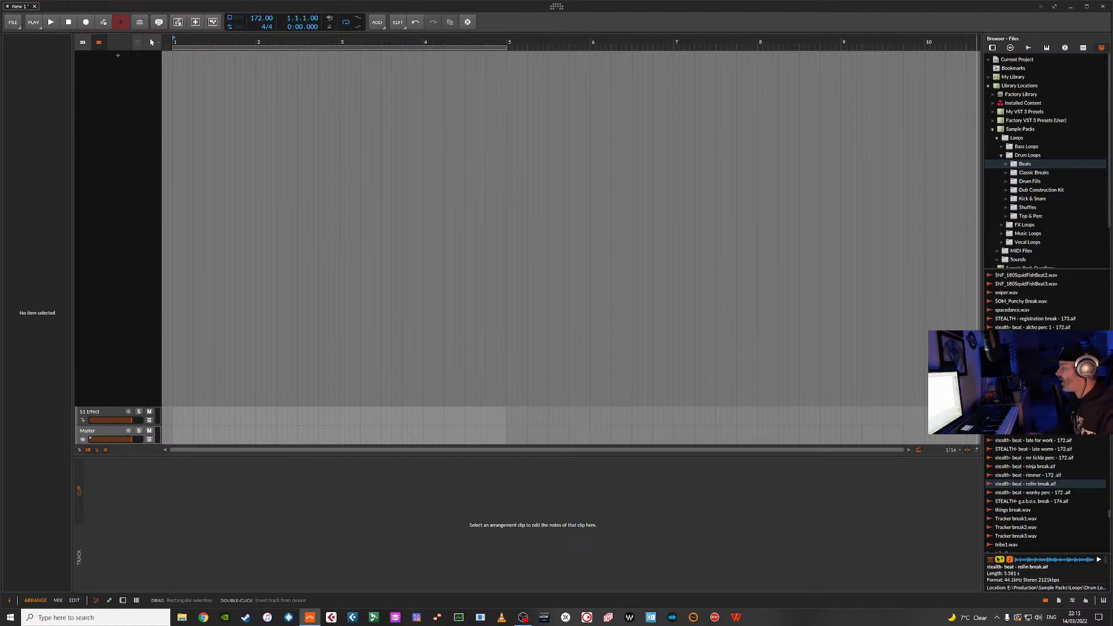
Place "stealth- beat - rollin break.aif" on a new track at bar 1, enlarge the track's height and select the clip.
click(1019, 485)
drag(1018, 488, 175, 167)
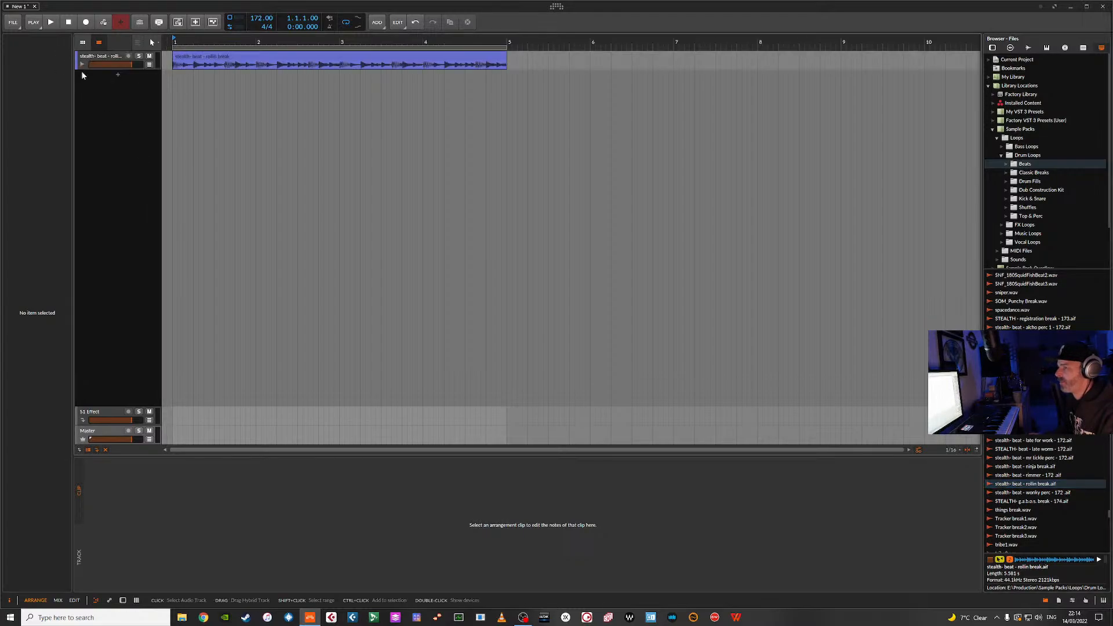
drag(84, 67, 84, 174)
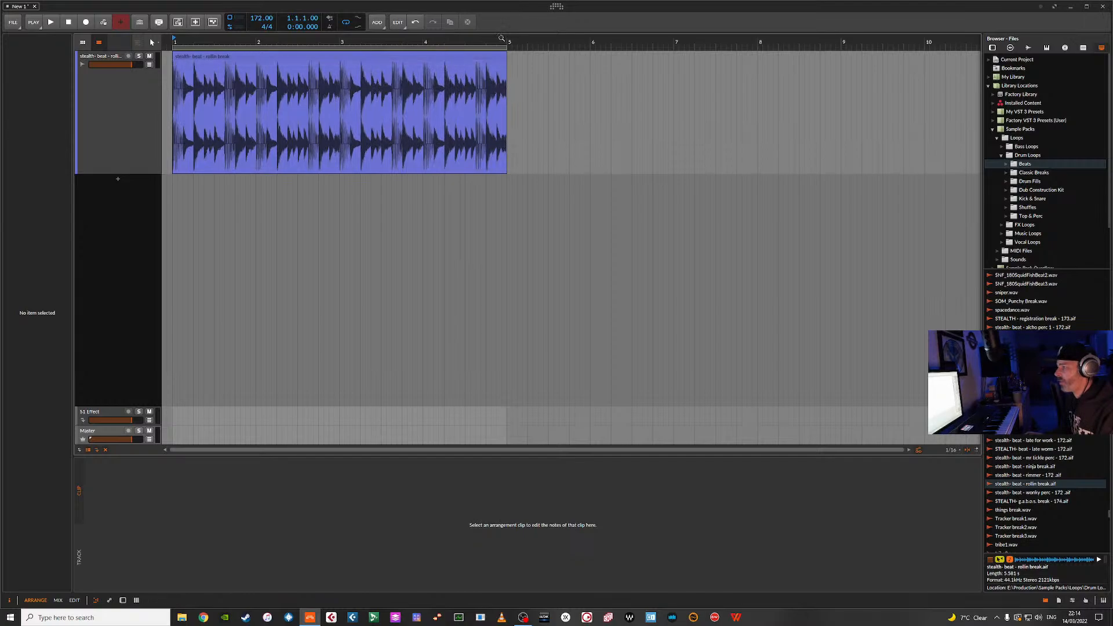
drag(508, 42, 534, 84)
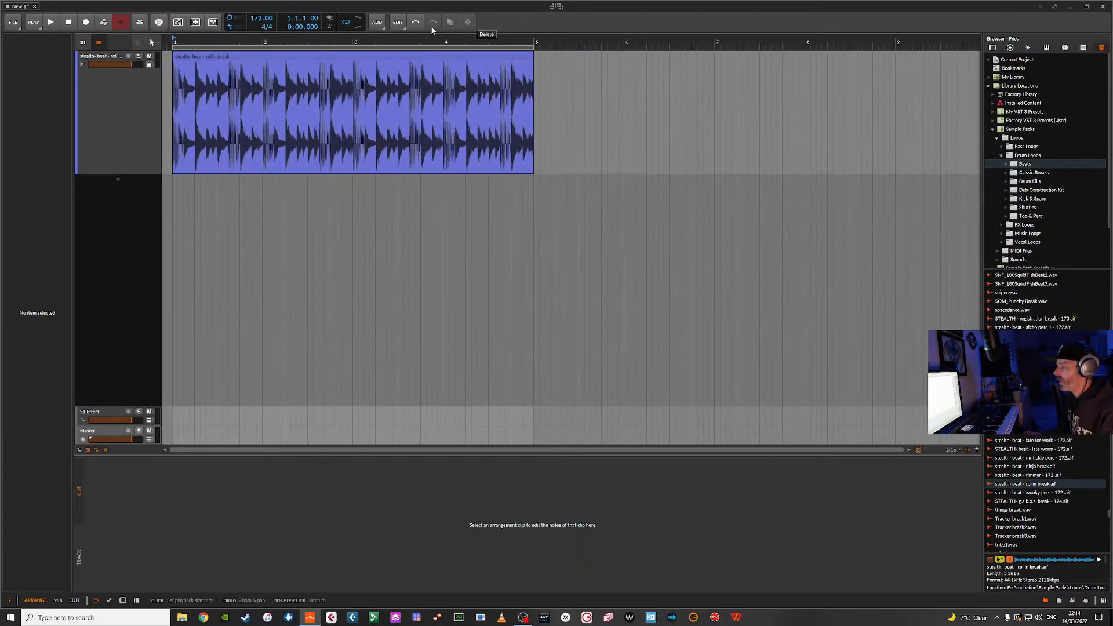
click(275, 55)
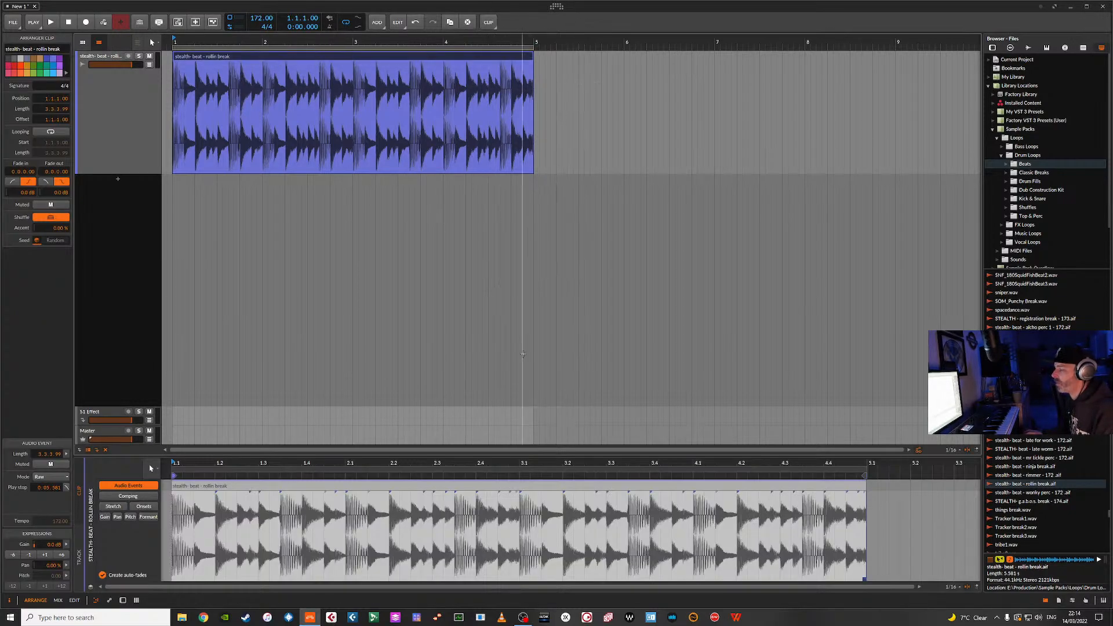
Review the audio settings and the default stretch mode in the behavior settings, leaving them as they are.
click(557, 8)
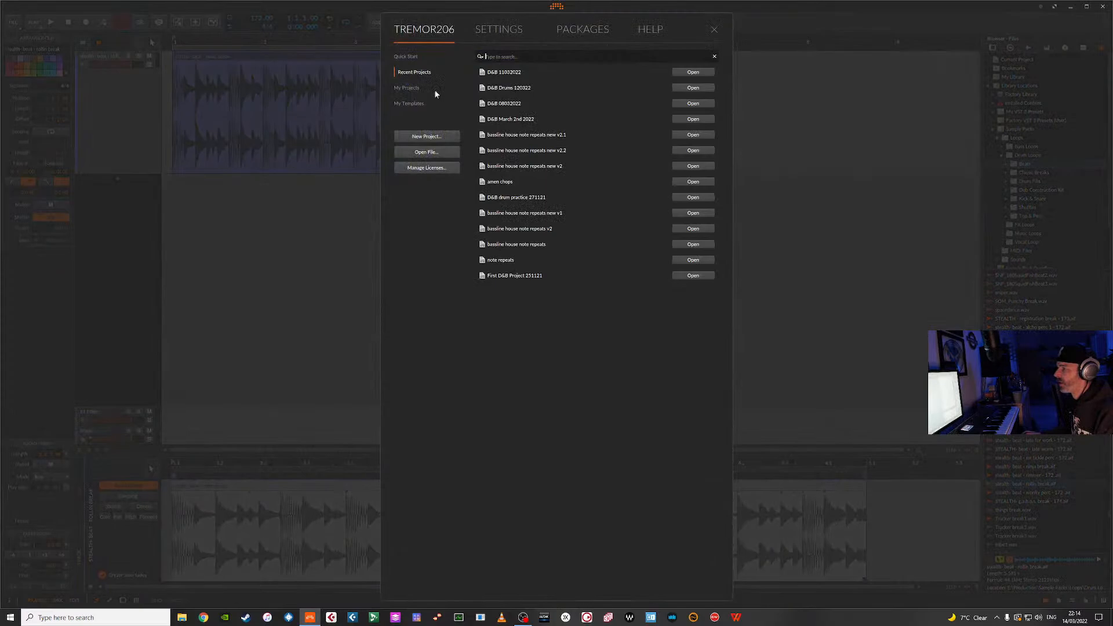
click(500, 30)
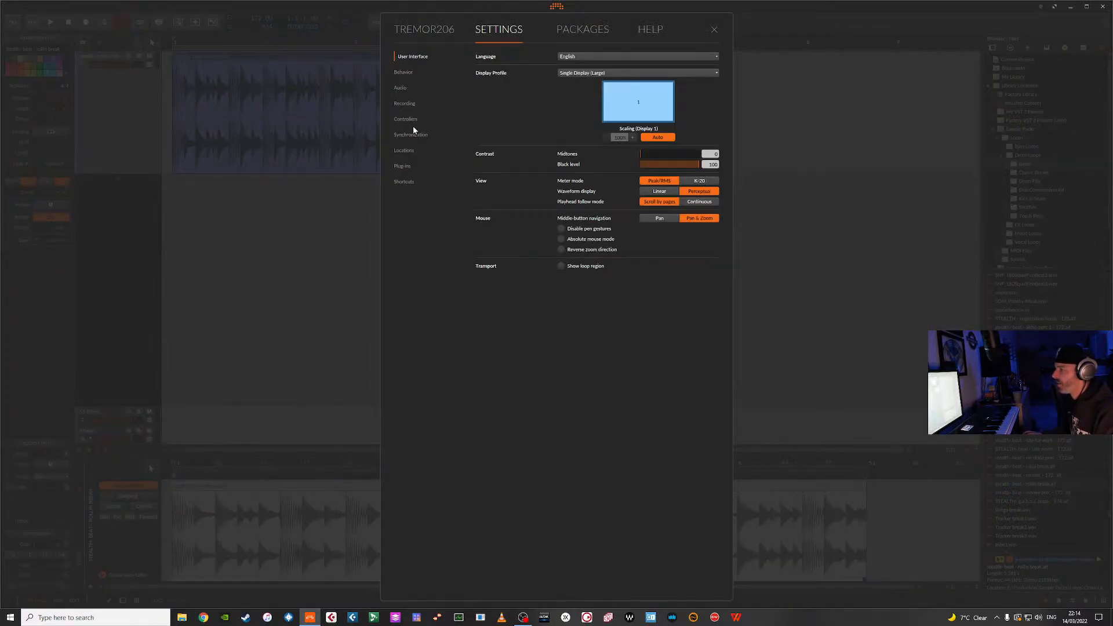
click(407, 88)
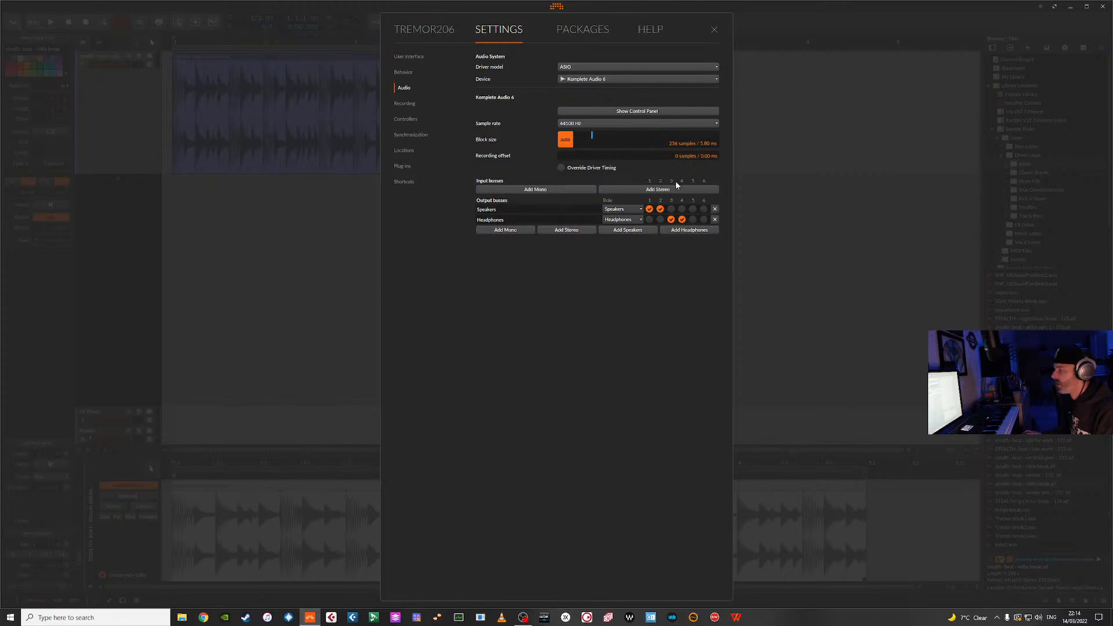
click(403, 72)
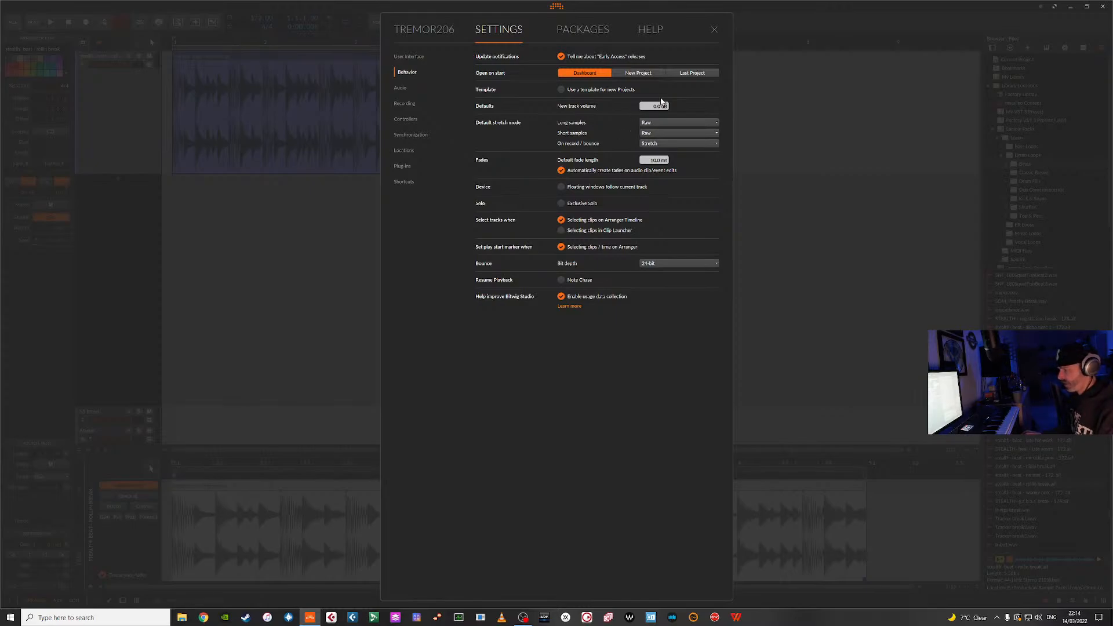
click(714, 30)
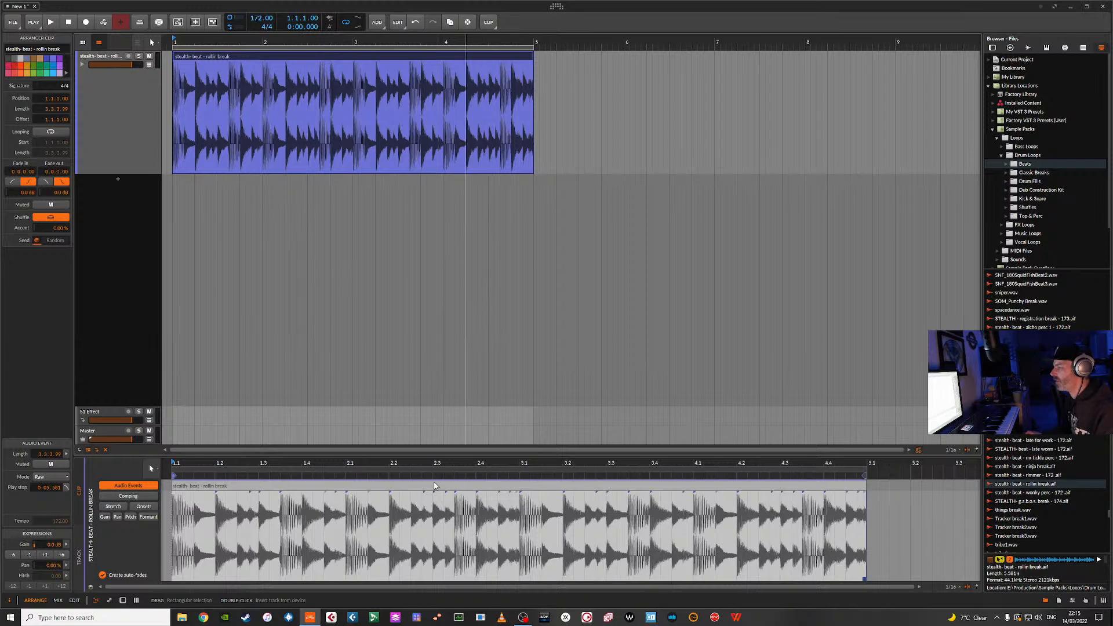
Fit the rollin break clip's audio event in the detail editor and enlarge the editor area for a taller waveform.
click(320, 487)
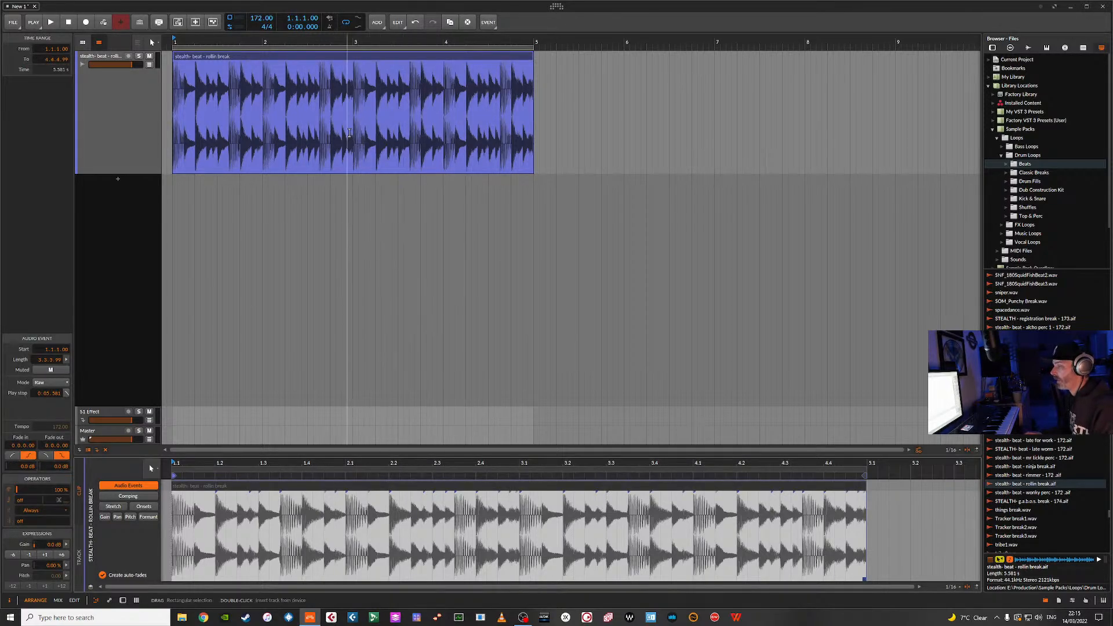
click(346, 60)
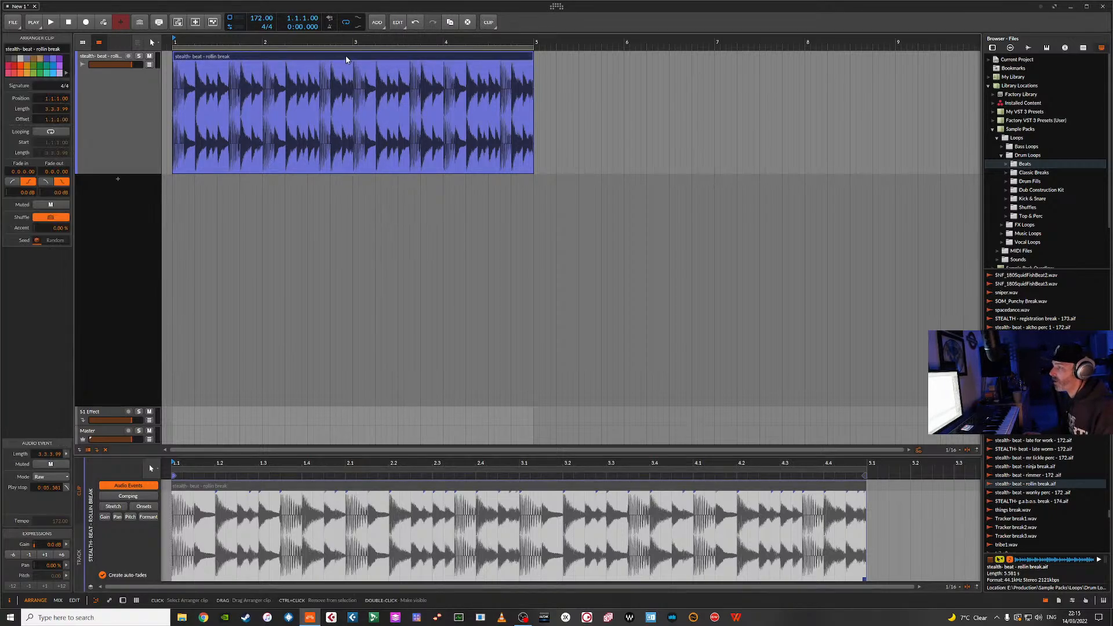
double_click(346, 59)
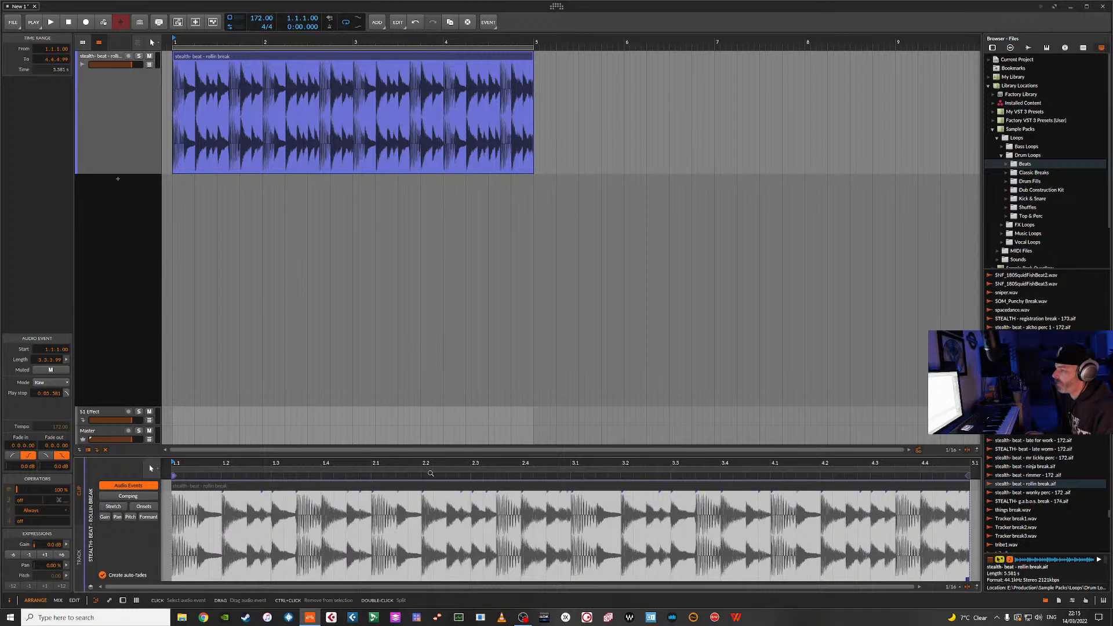
drag(446, 454, 446, 306)
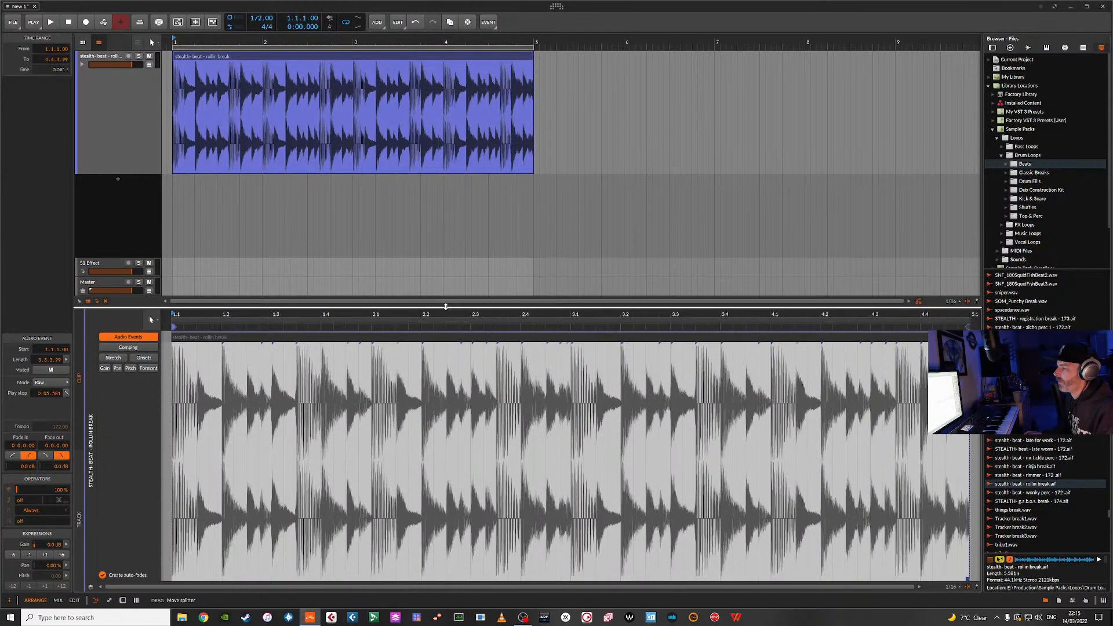
Show the onset markers of the rollin break audio event in the detail editor.
click(356, 61)
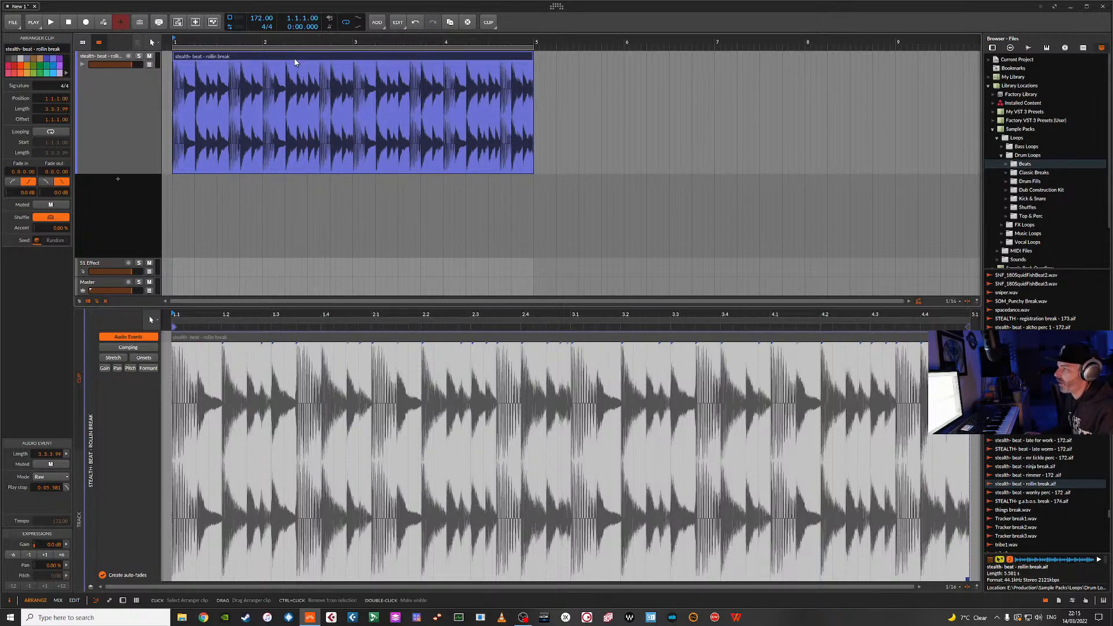
mouse_move(294, 62)
mouse_down()
mouse_move(308, 92)
mouse_move(450, 238)
mouse_move(394, 145)
mouse_move(354, 174)
mouse_move(289, 65)
mouse_up()
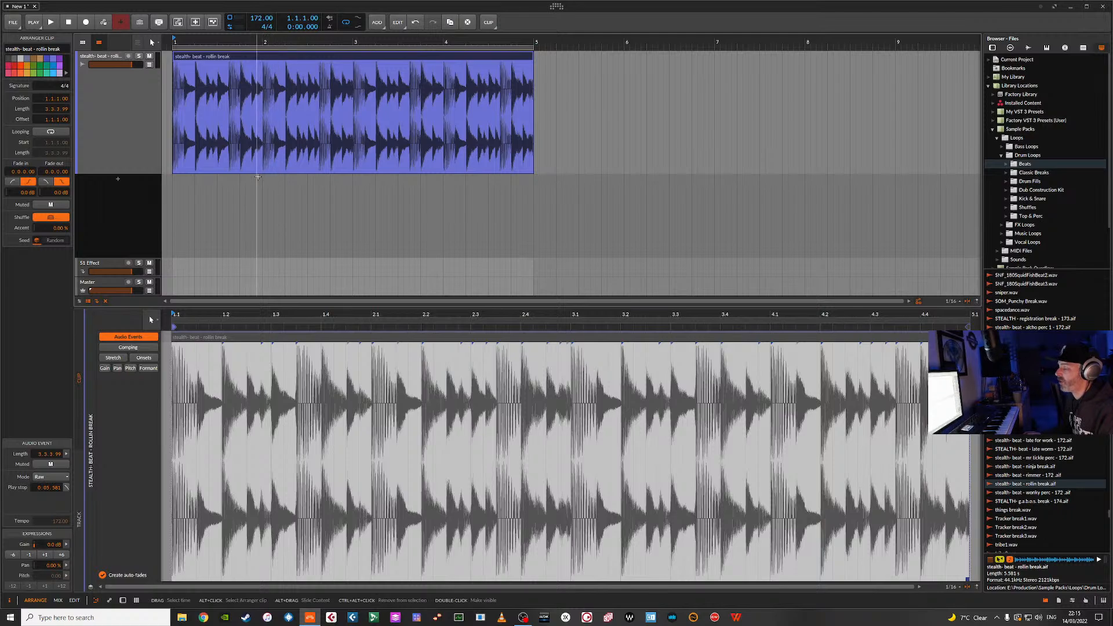
click(177, 364)
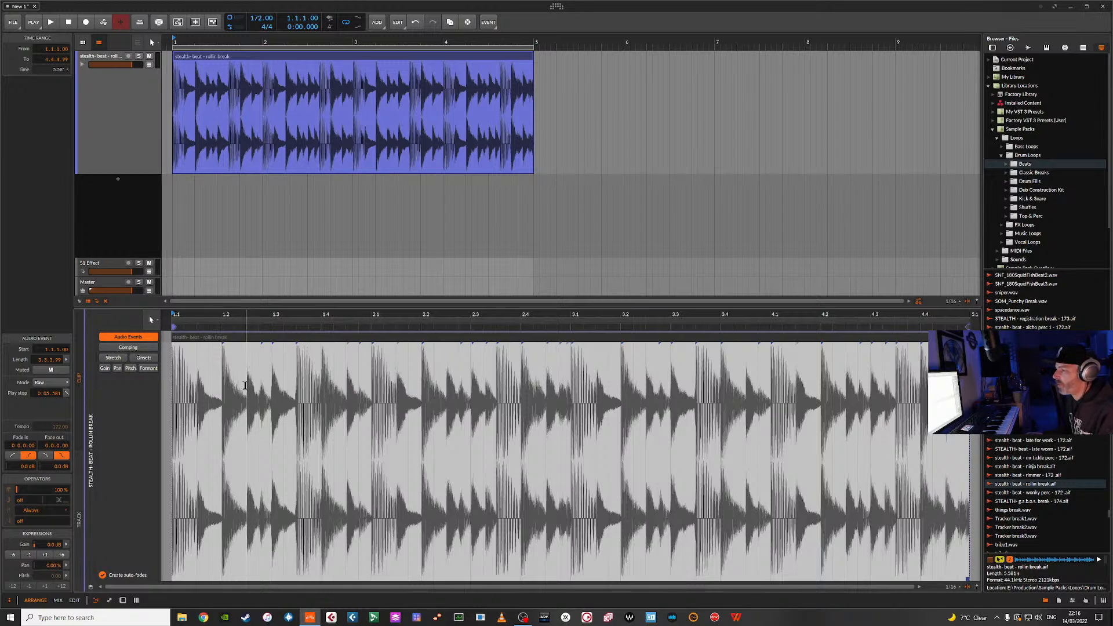
click(143, 357)
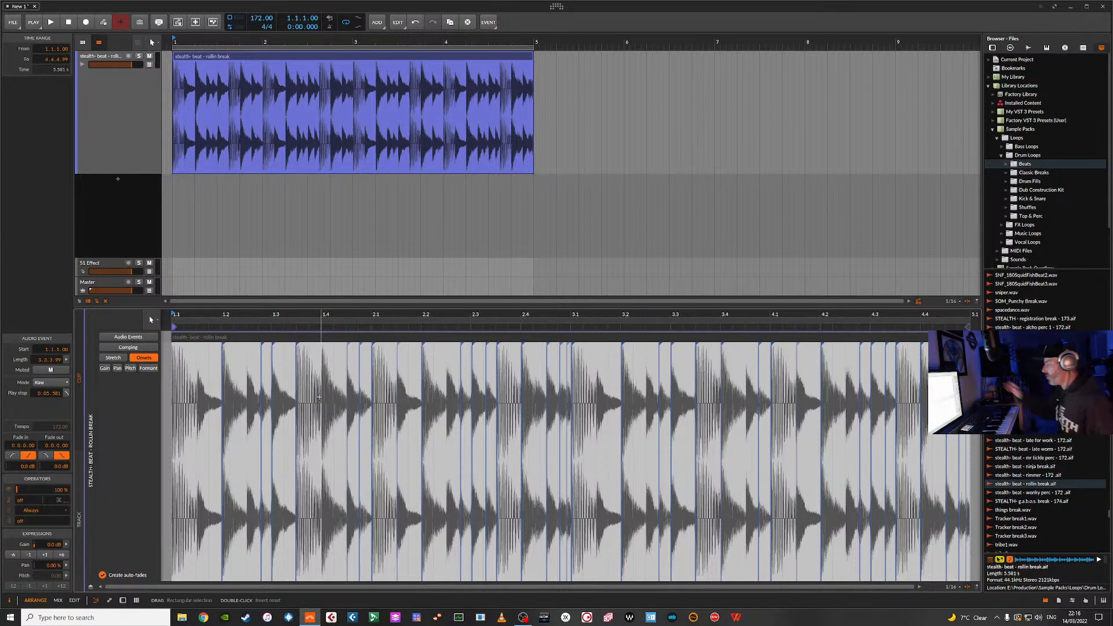
Check the studio output routing and the master track's output, and return to the rollin break's onset view.
click(1072, 602)
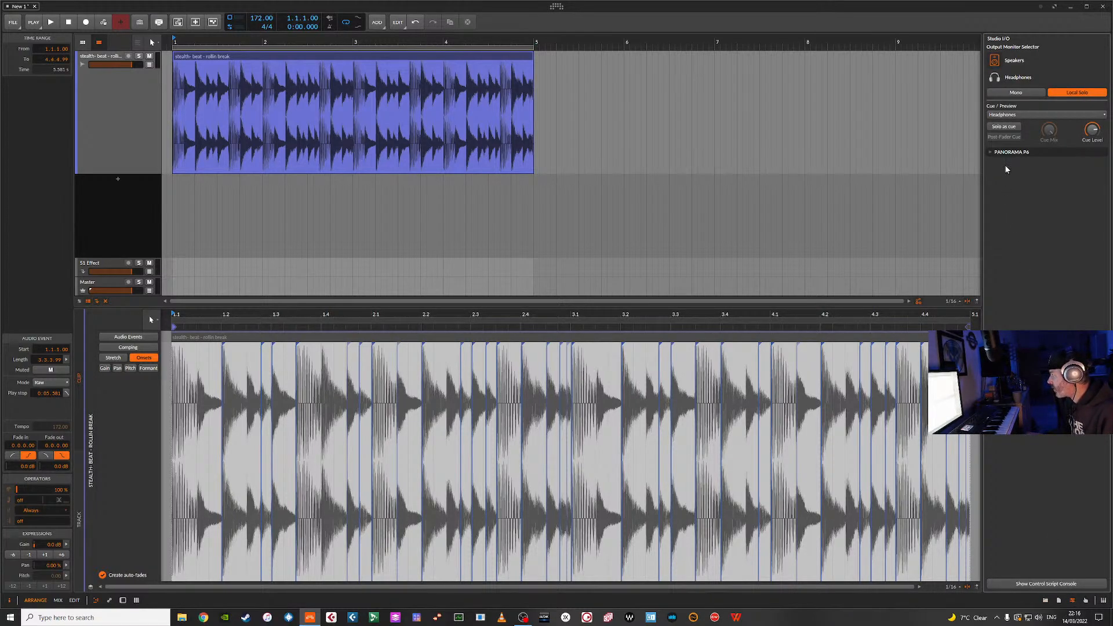
click(1047, 602)
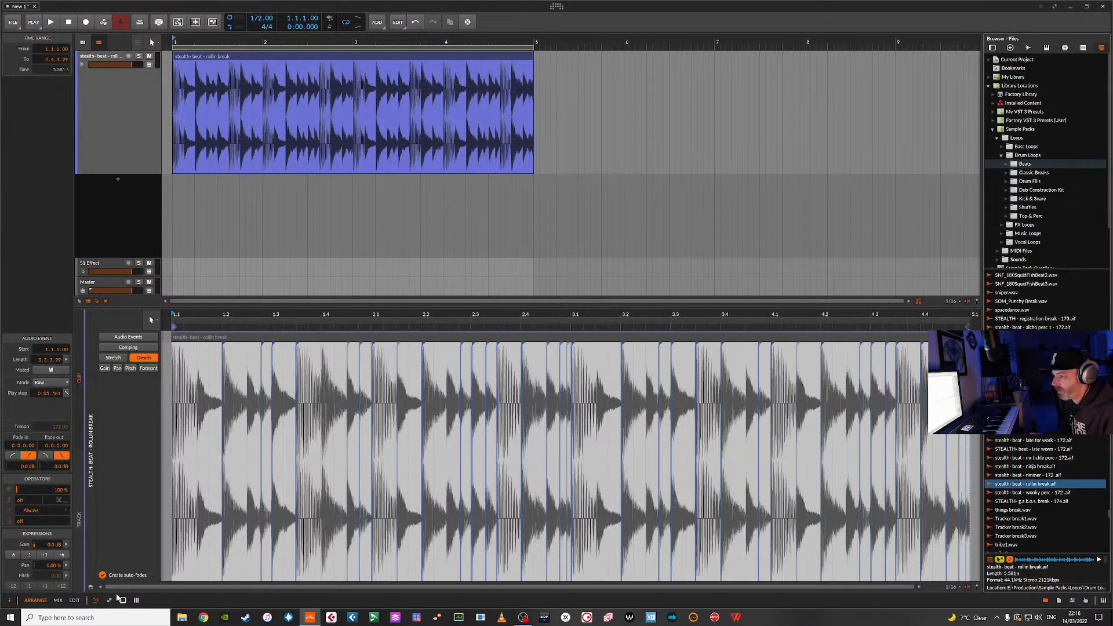
click(123, 601)
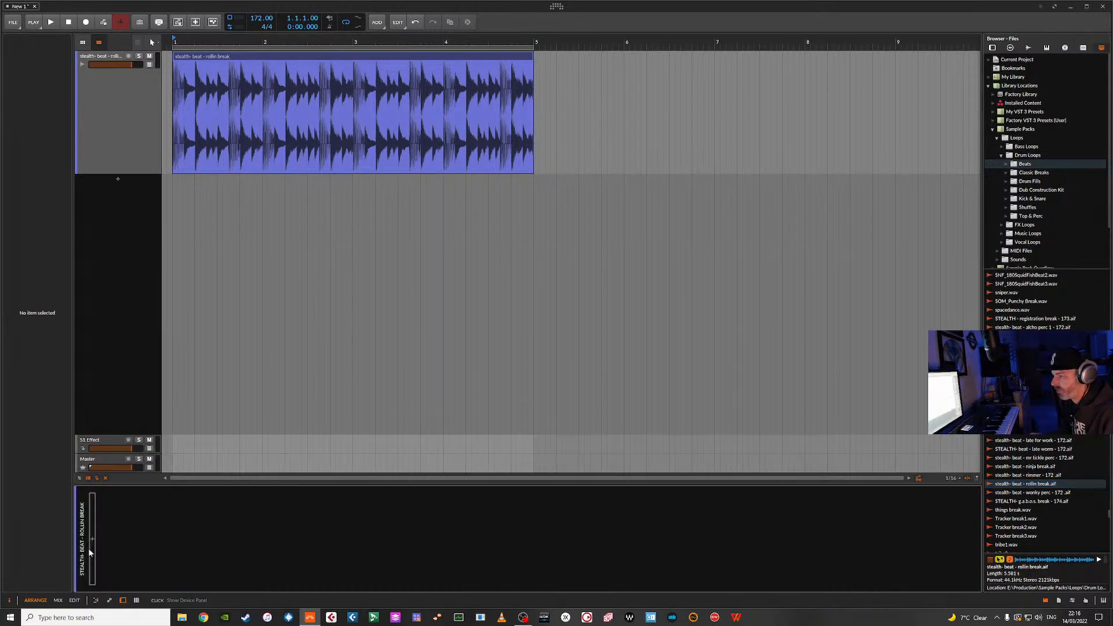
click(83, 468)
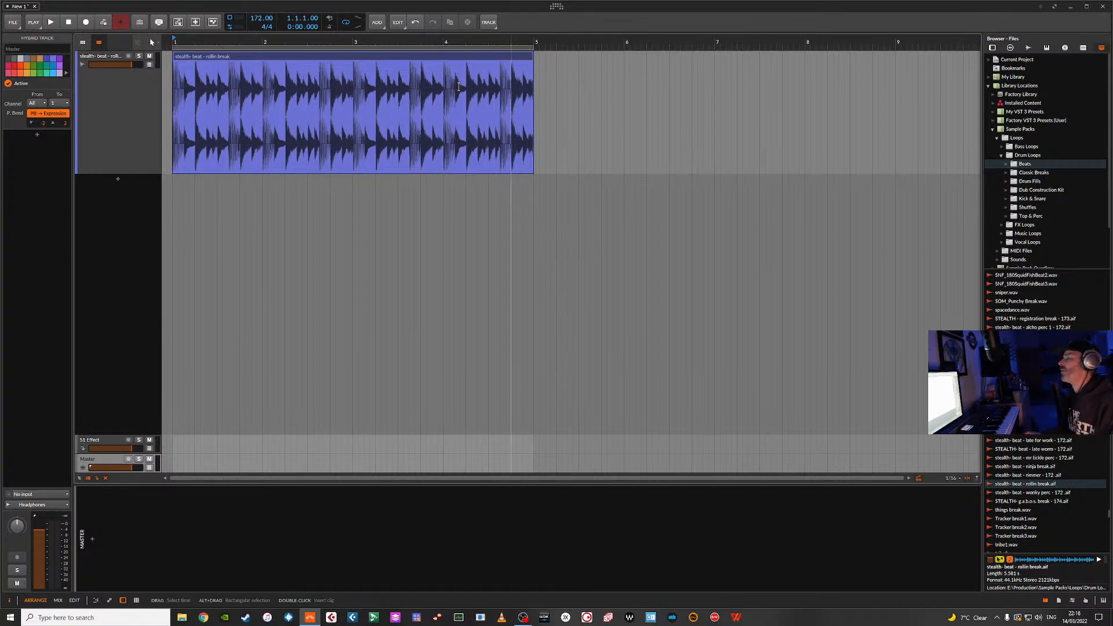
double_click(330, 57)
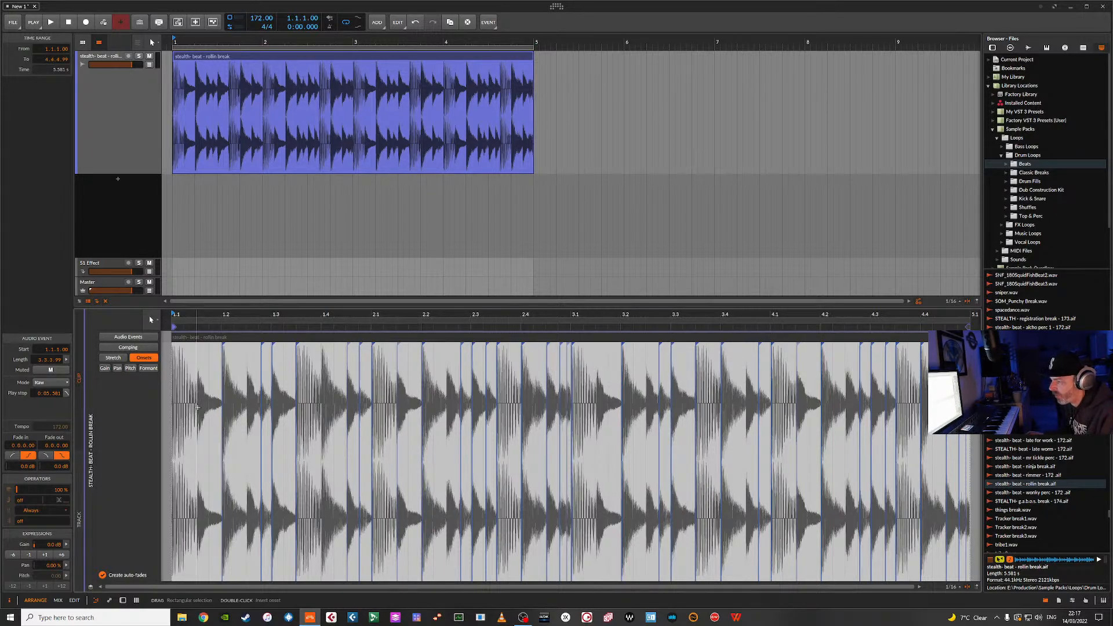
Insert missing onsets in the drum loop at 1.1.3, 1.2.3, 1.4, 2.2.3, 3.1.3, 3.2.3, 4.2.3 and 3.4.3.
click(197, 407)
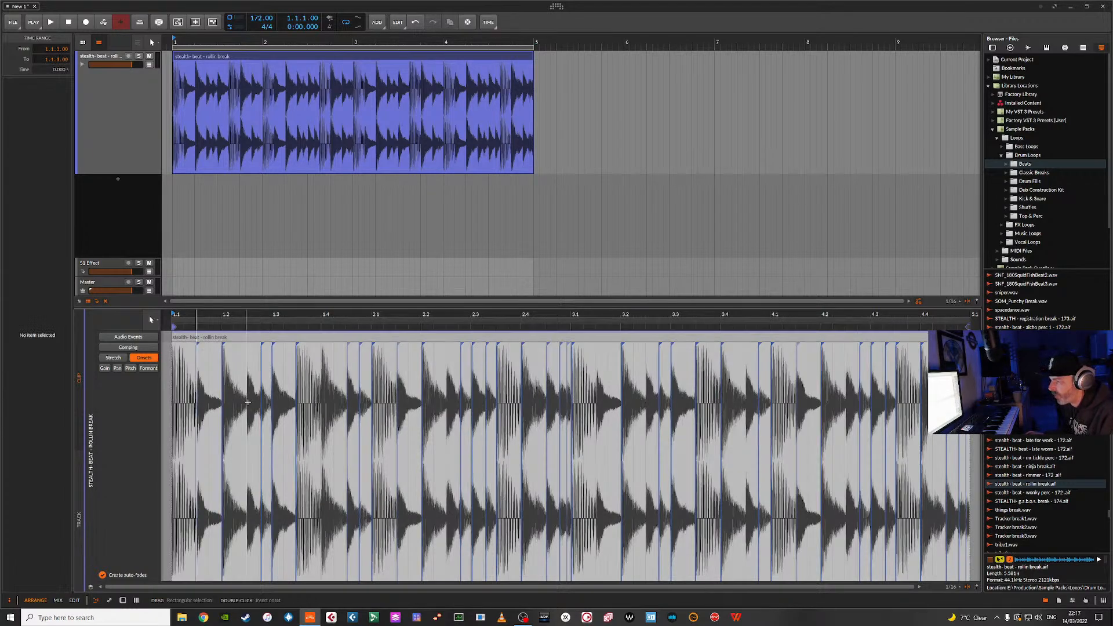
click(248, 402)
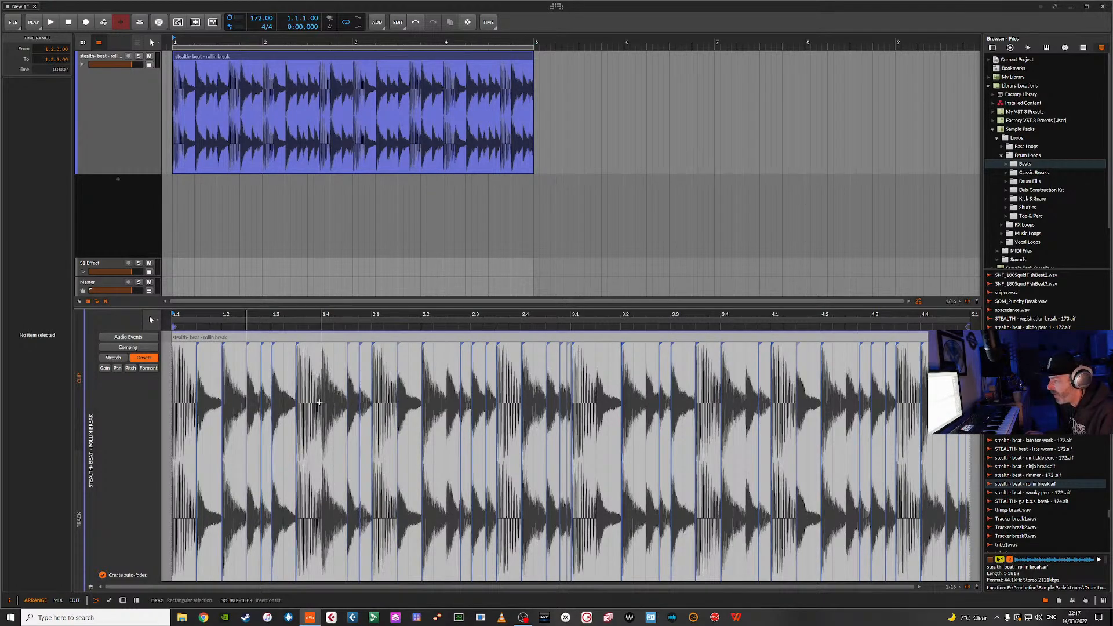
click(320, 402)
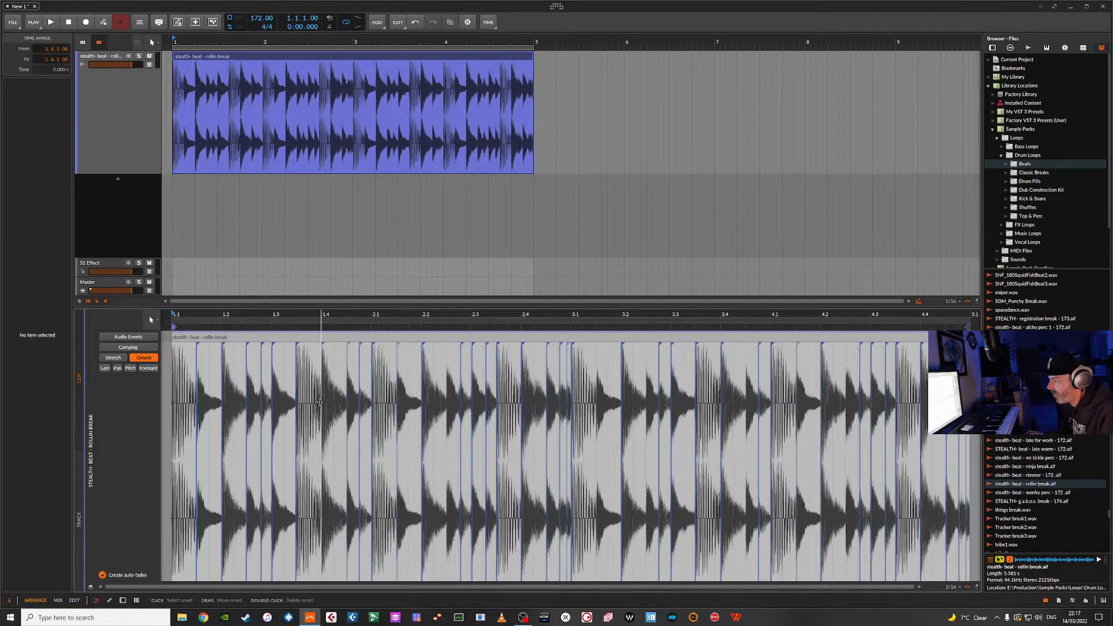
click(445, 409)
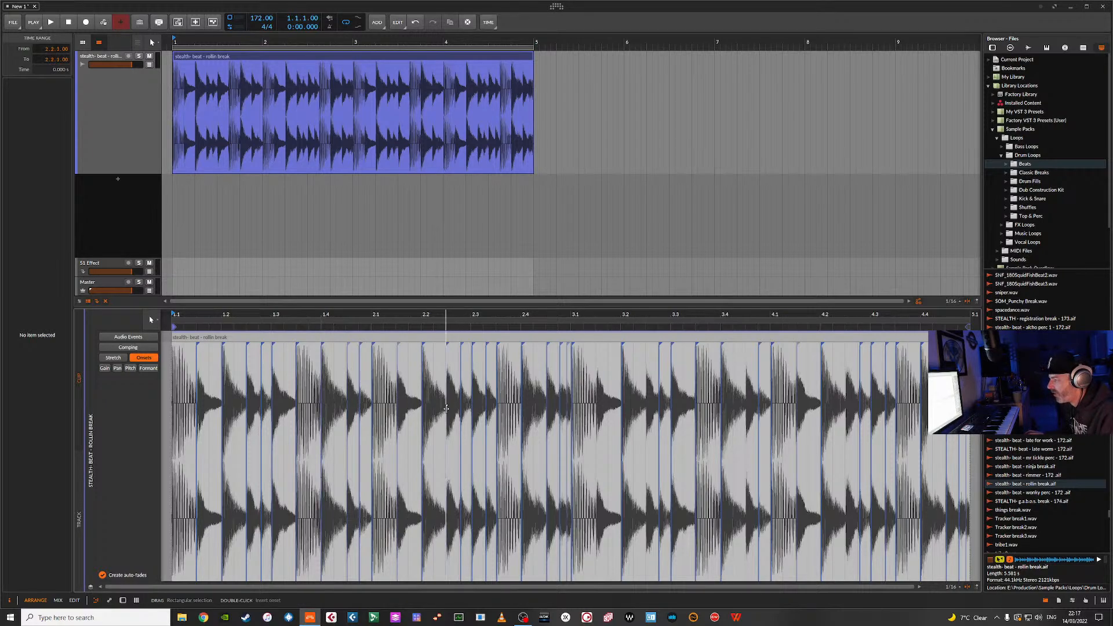
double_click(594, 425)
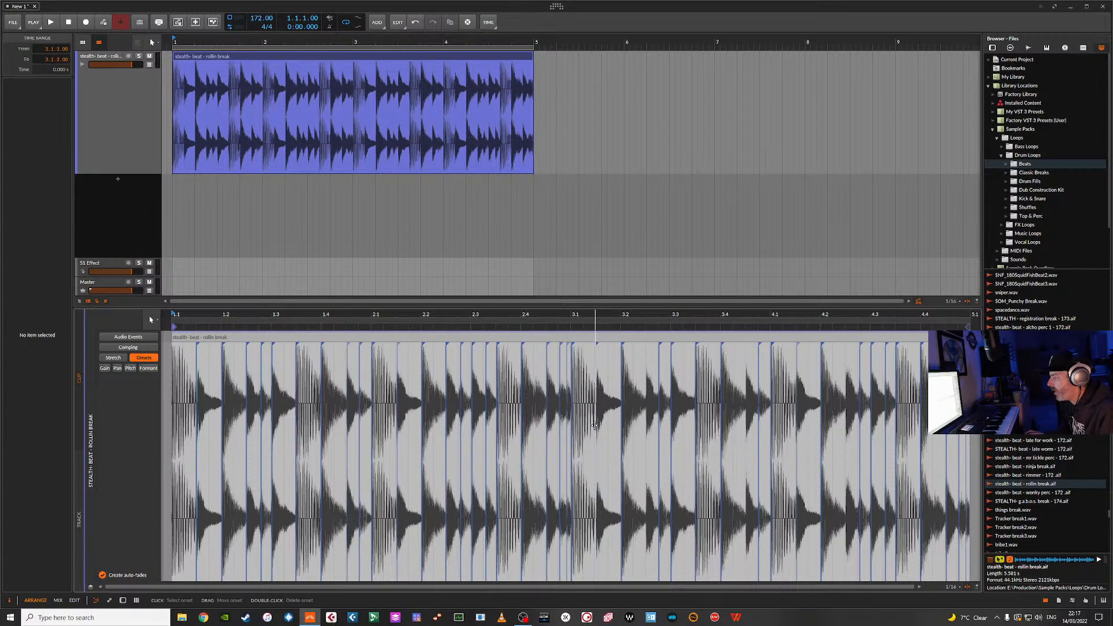
click(648, 430)
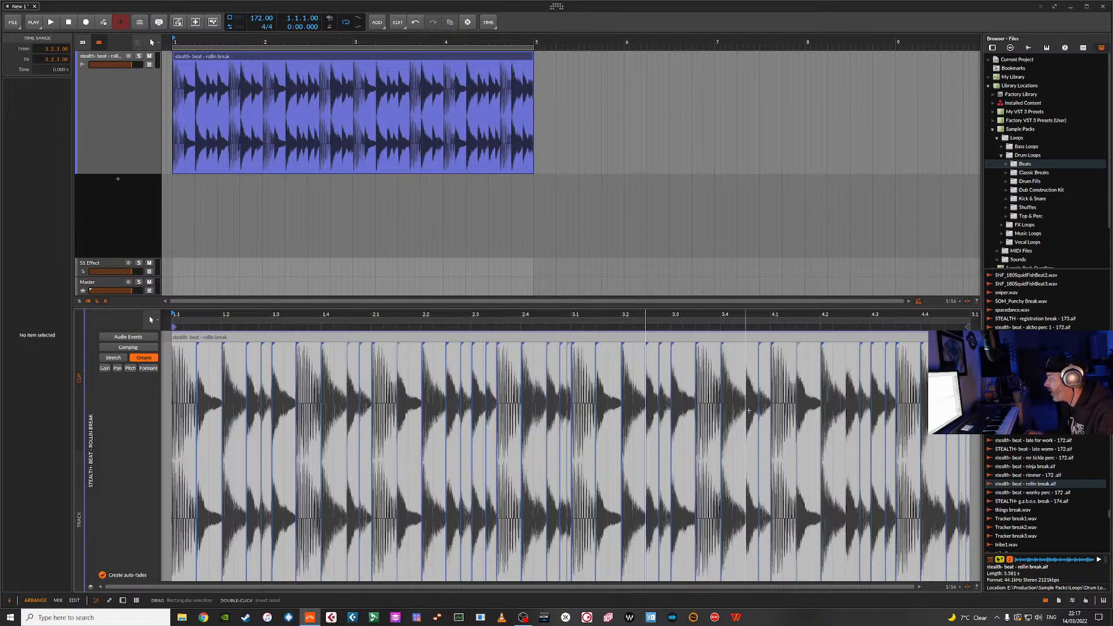
click(848, 426)
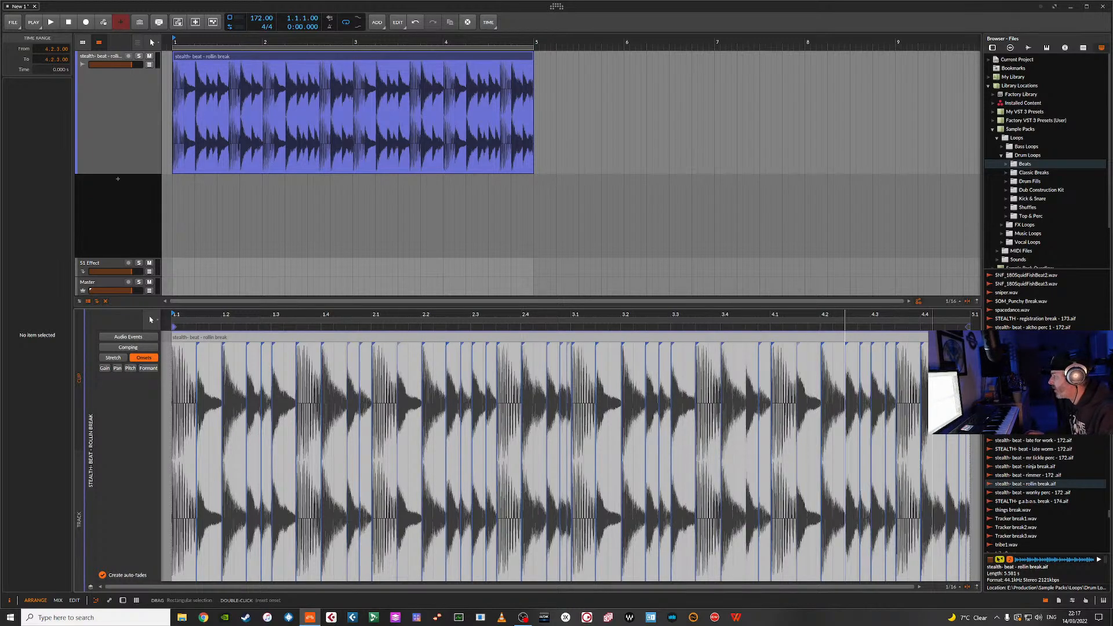
click(745, 418)
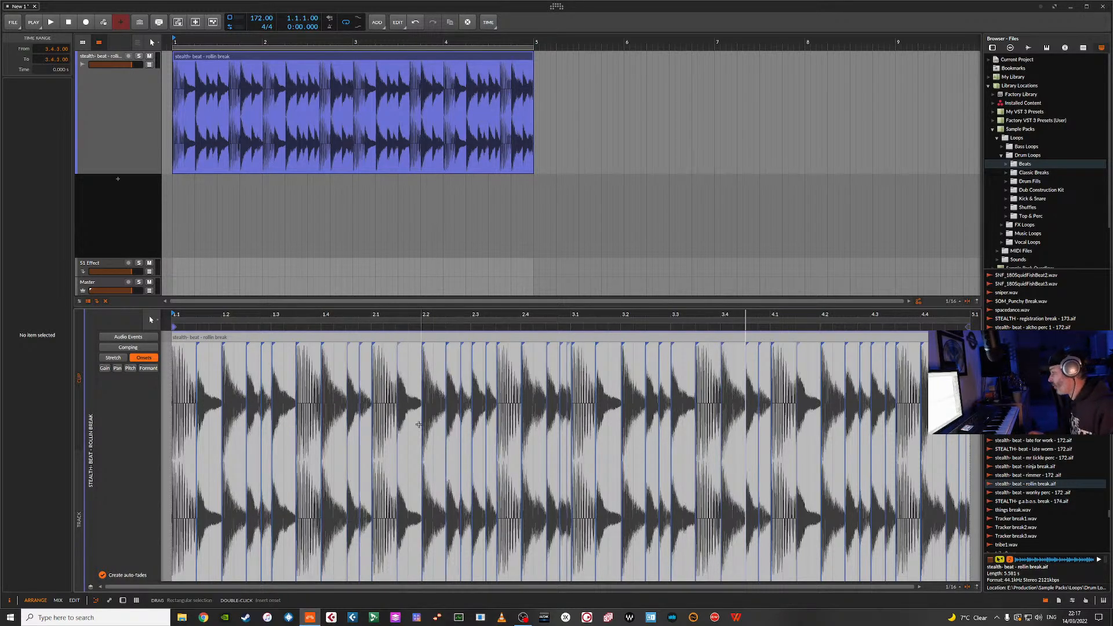
Examine up close how the onset markers around beats 1.3 and 1.4 line up with the drum hits.
click(303, 339)
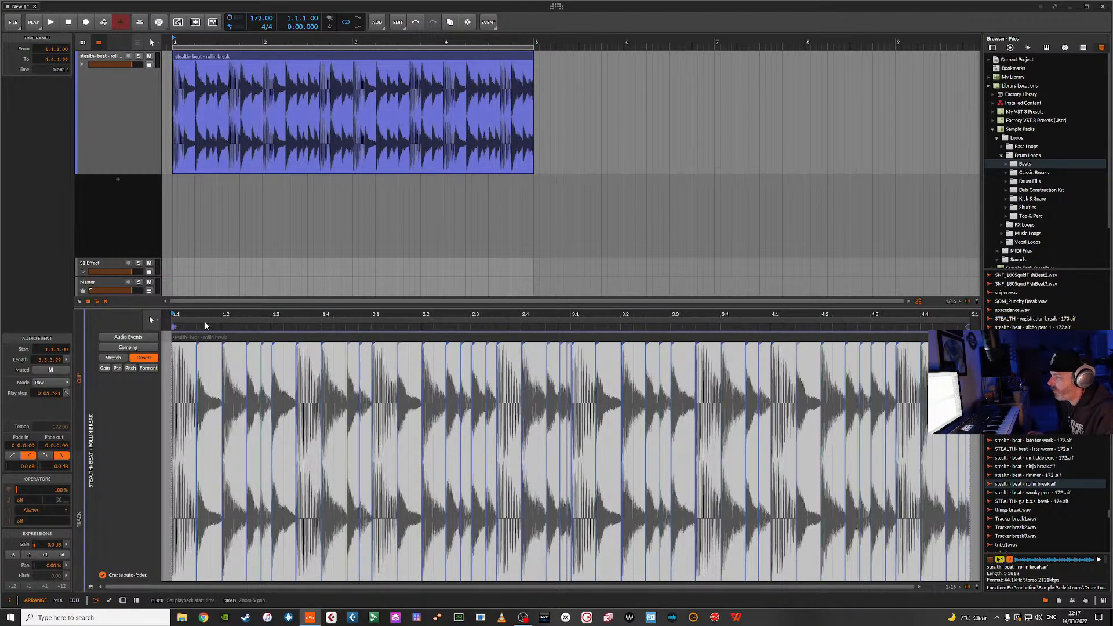
drag(266, 329, 122, 365)
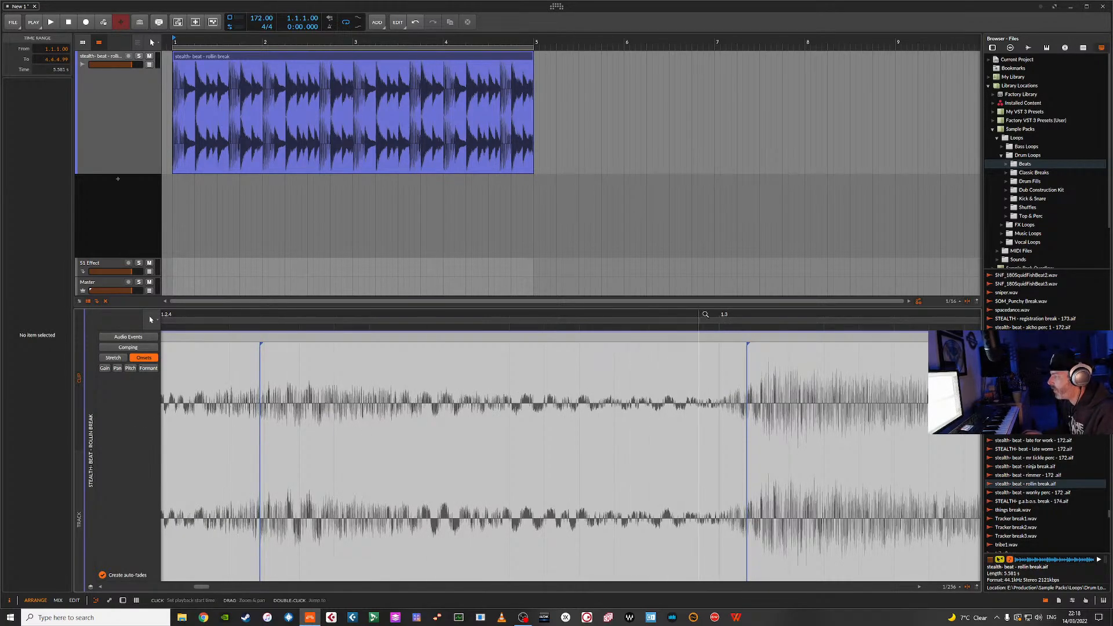
drag(704, 320, 394, 419)
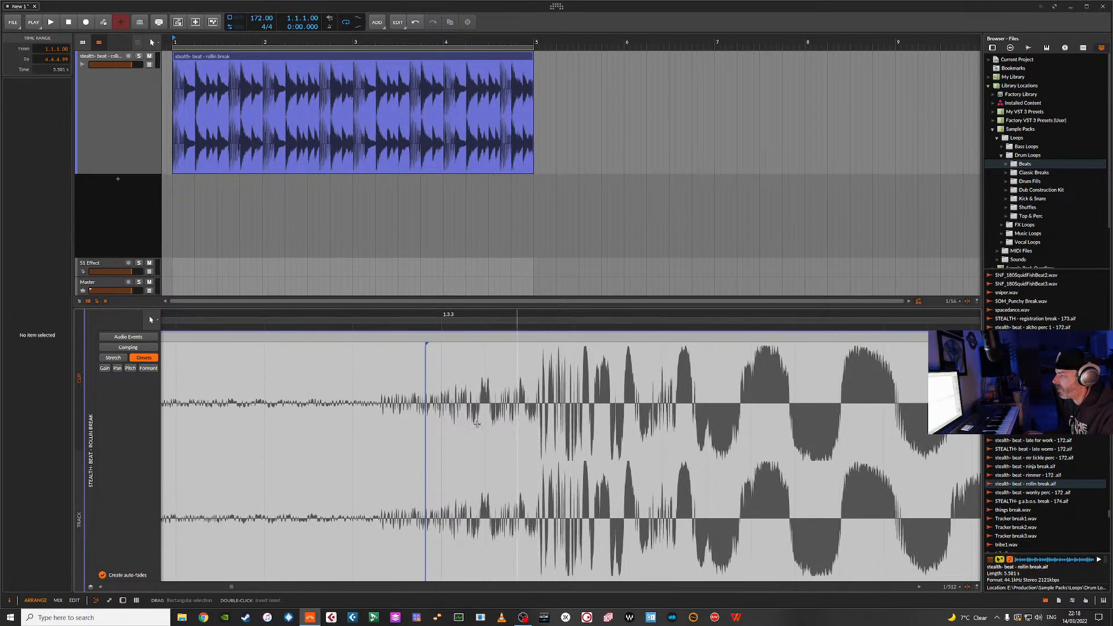
drag(533, 318, 156, 214)
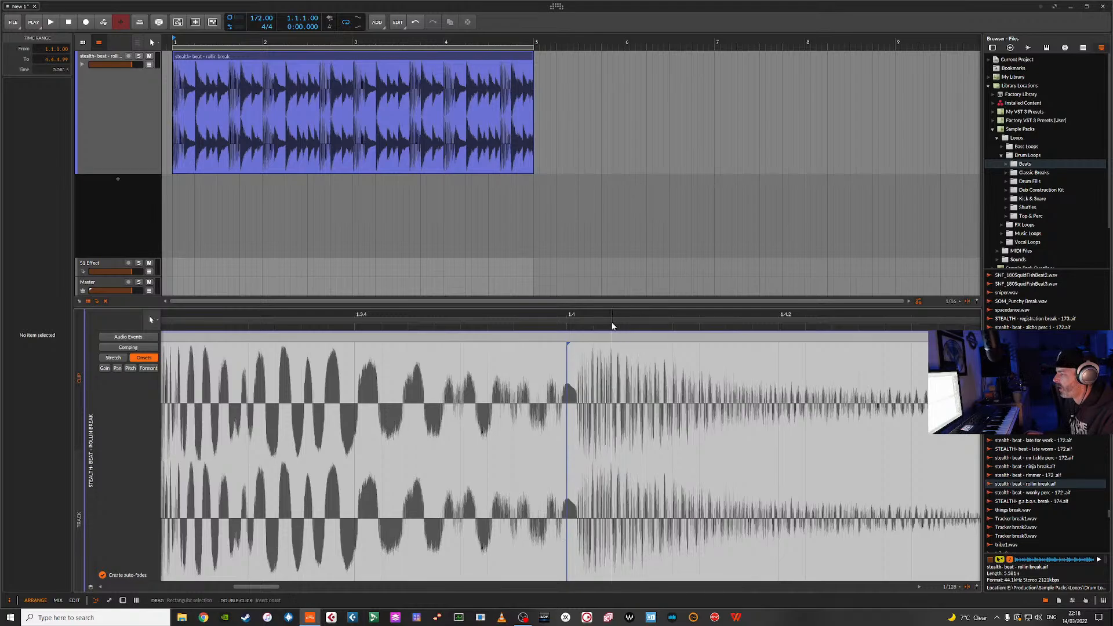
drag(623, 313, 418, 235)
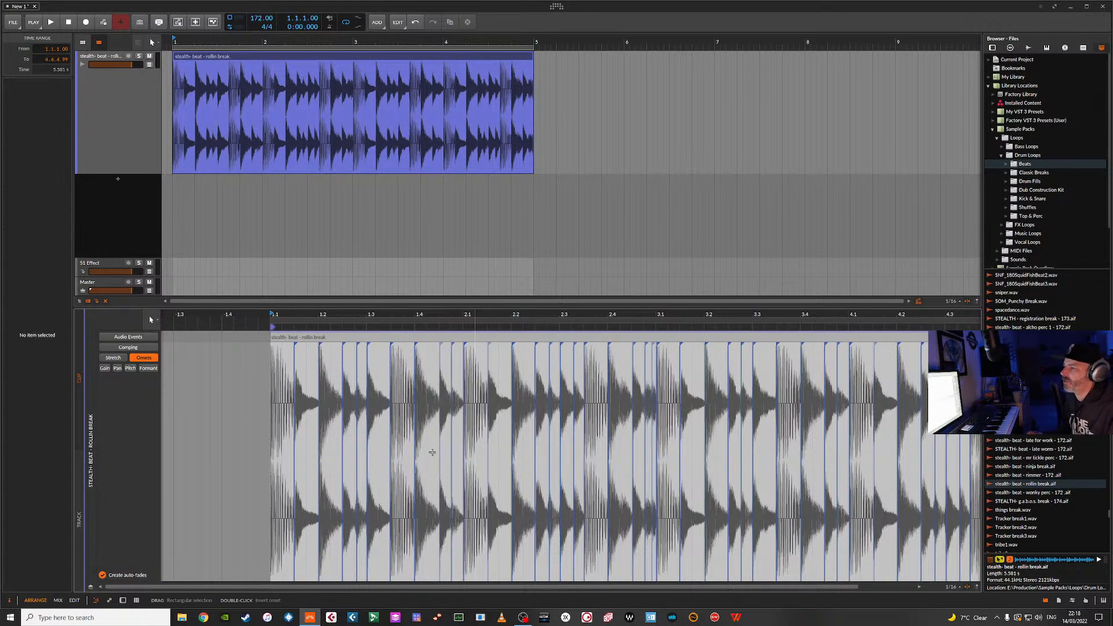
click(444, 338)
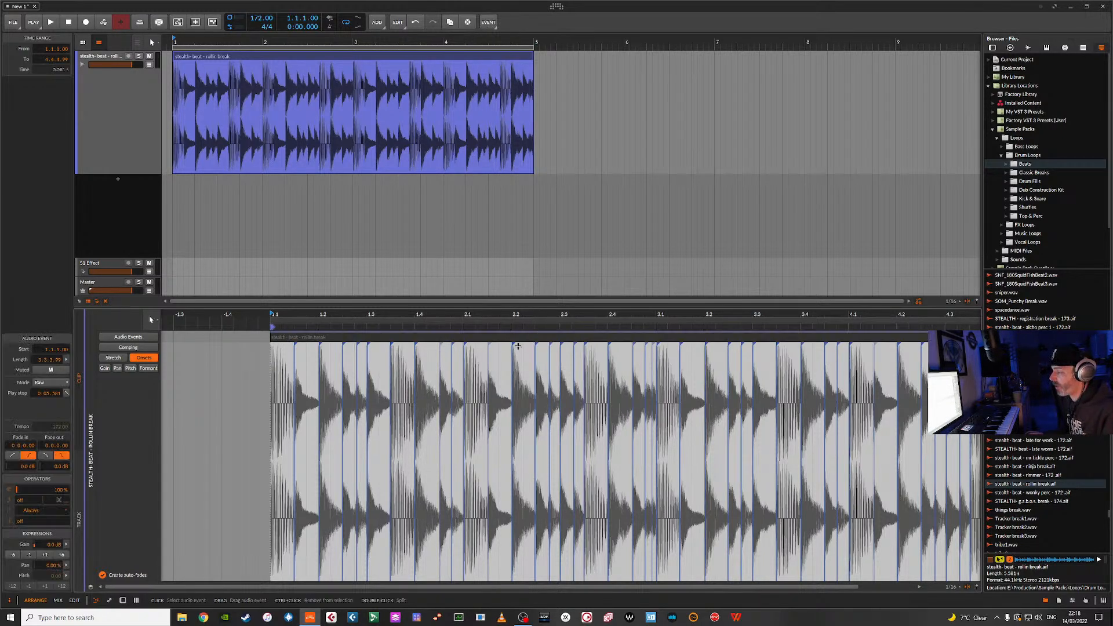
right_click(344, 57)
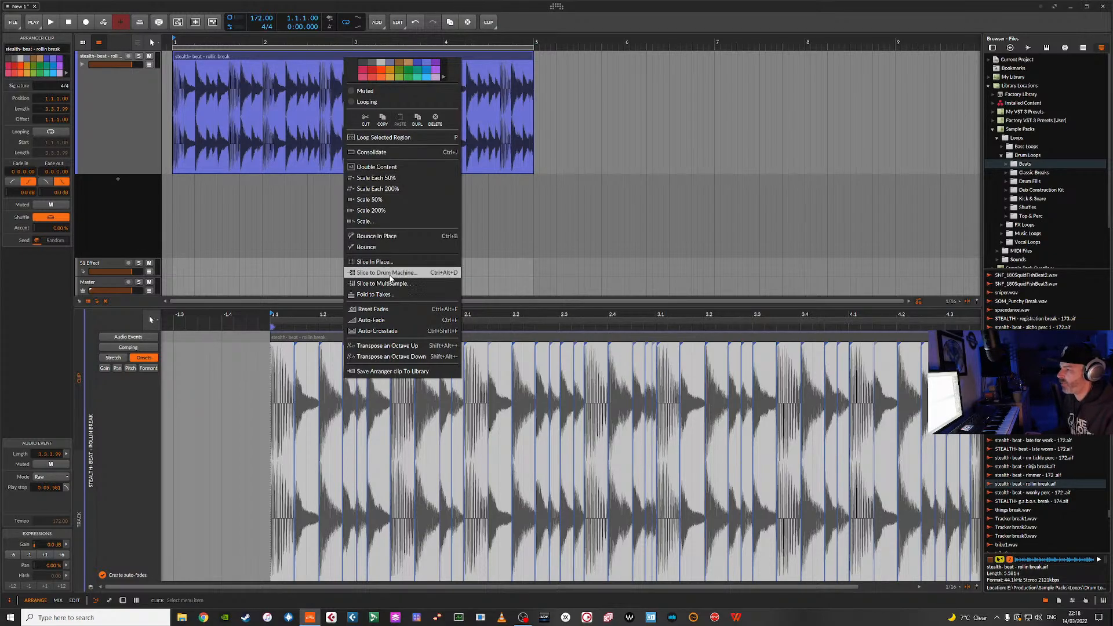
click(389, 276)
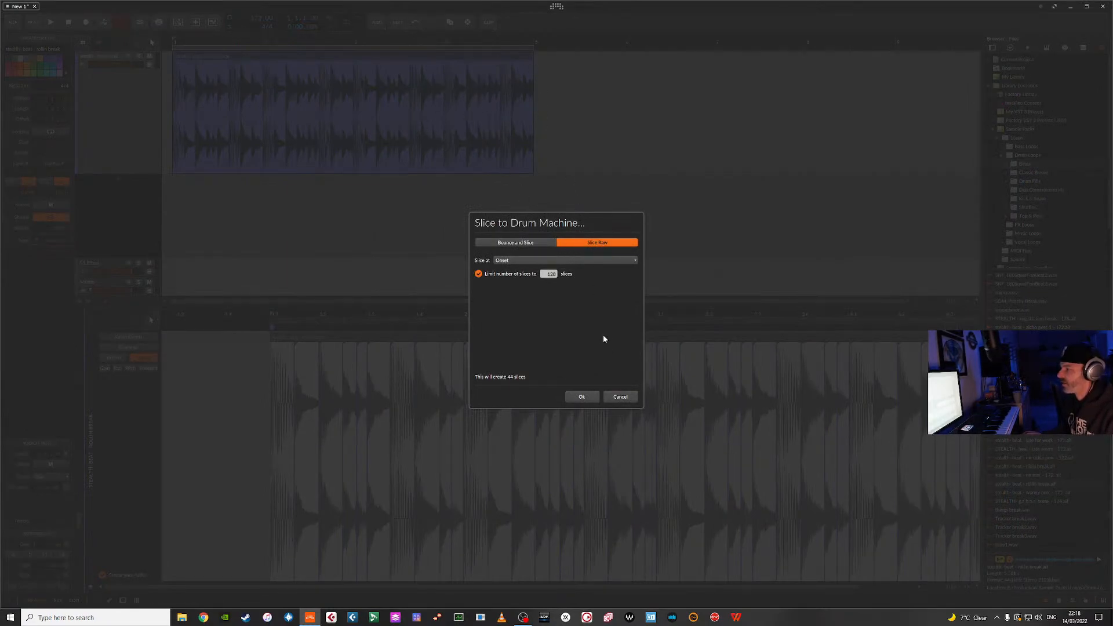
click(626, 400)
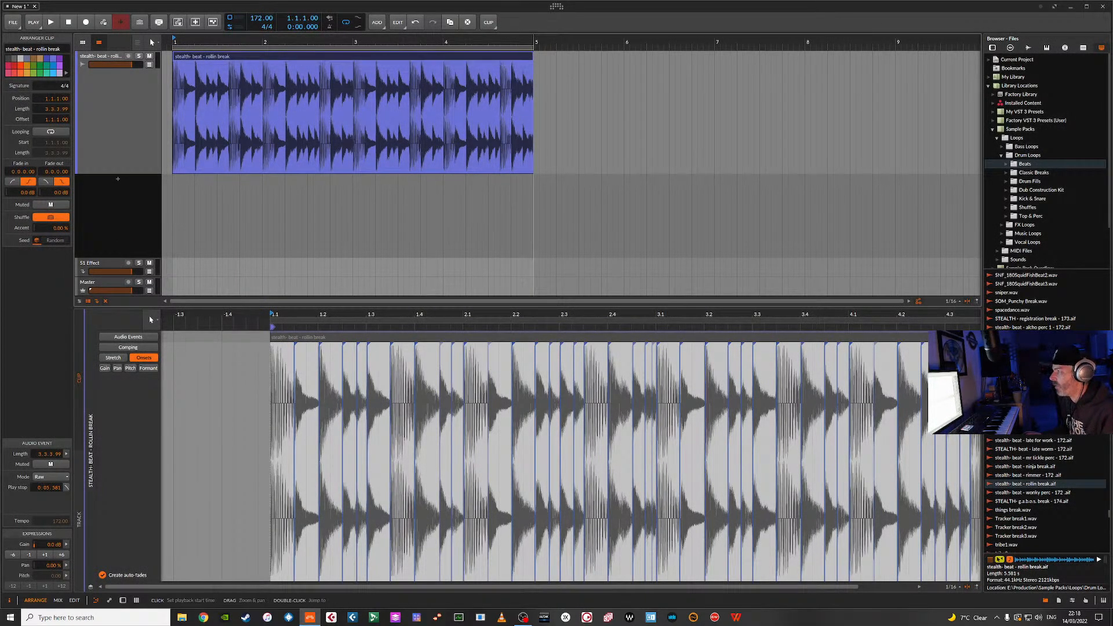
Set the rollin break clip's stretch mode to Elastique Pro and stretch its end to bar 5, for a length of 4.0.0.00.
drag(534, 42, 585, 232)
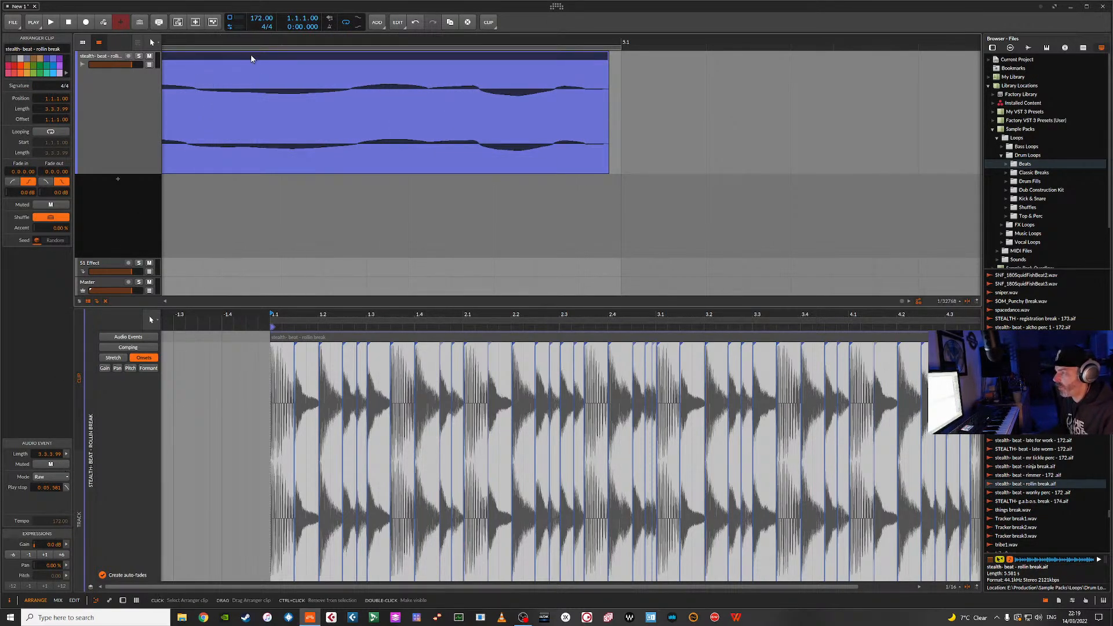
click(64, 478)
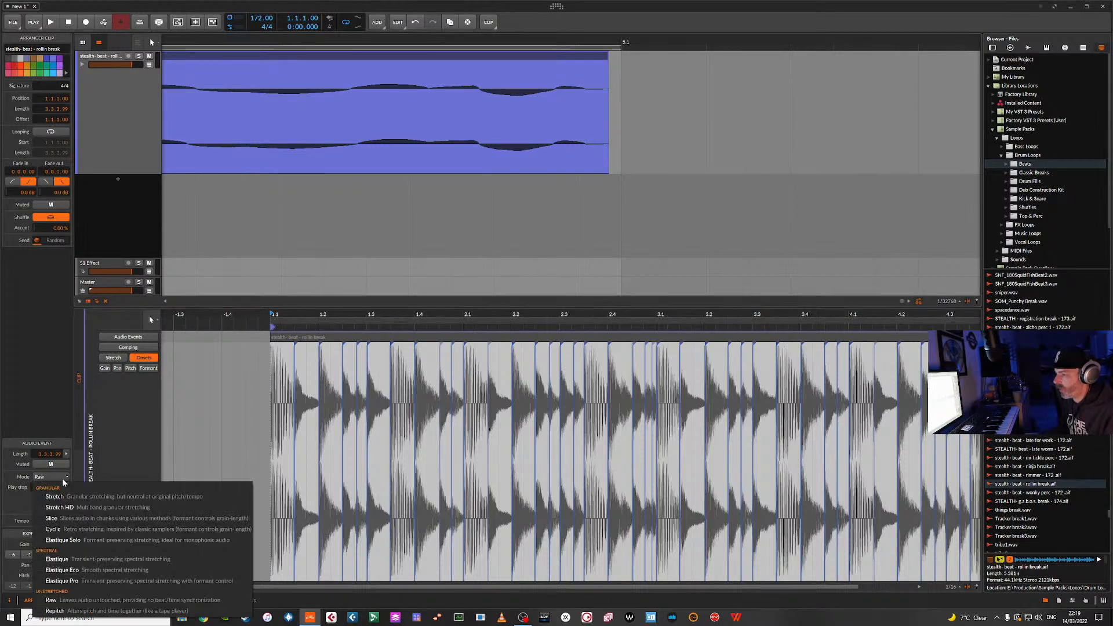
click(66, 582)
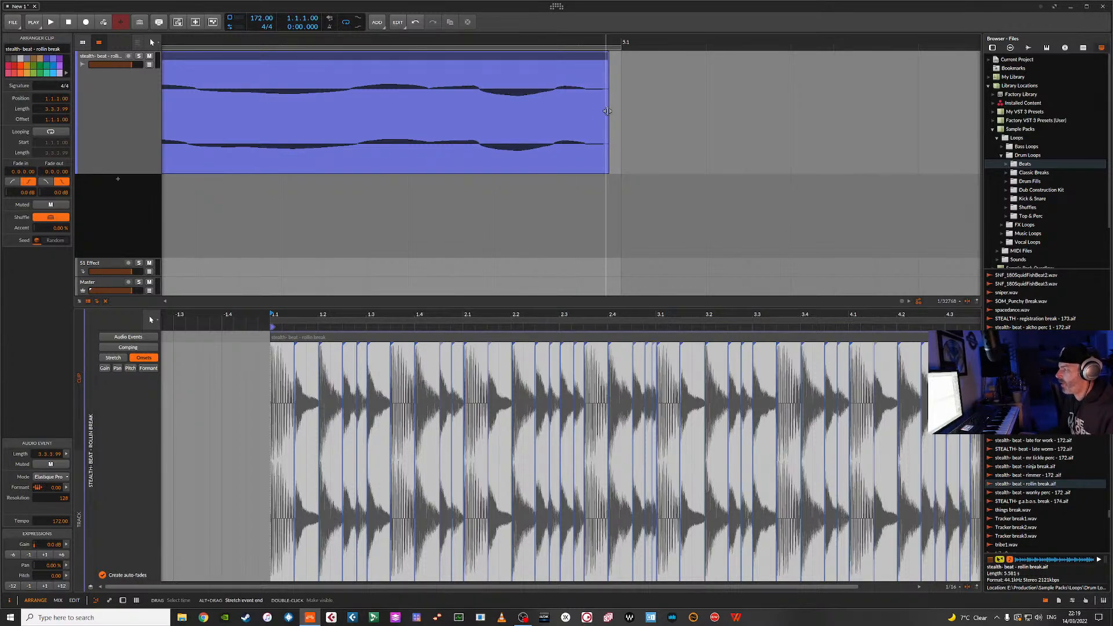
drag(607, 110, 615, 112)
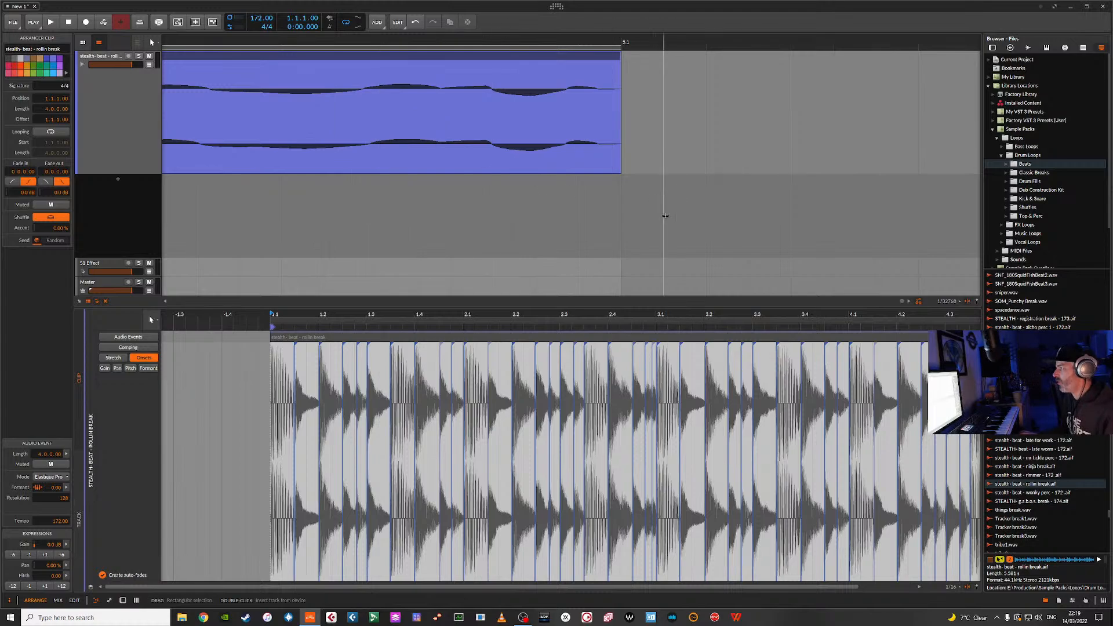
Play the stretched rollin break from the start to check how it sounds.
key(space)
key(space)
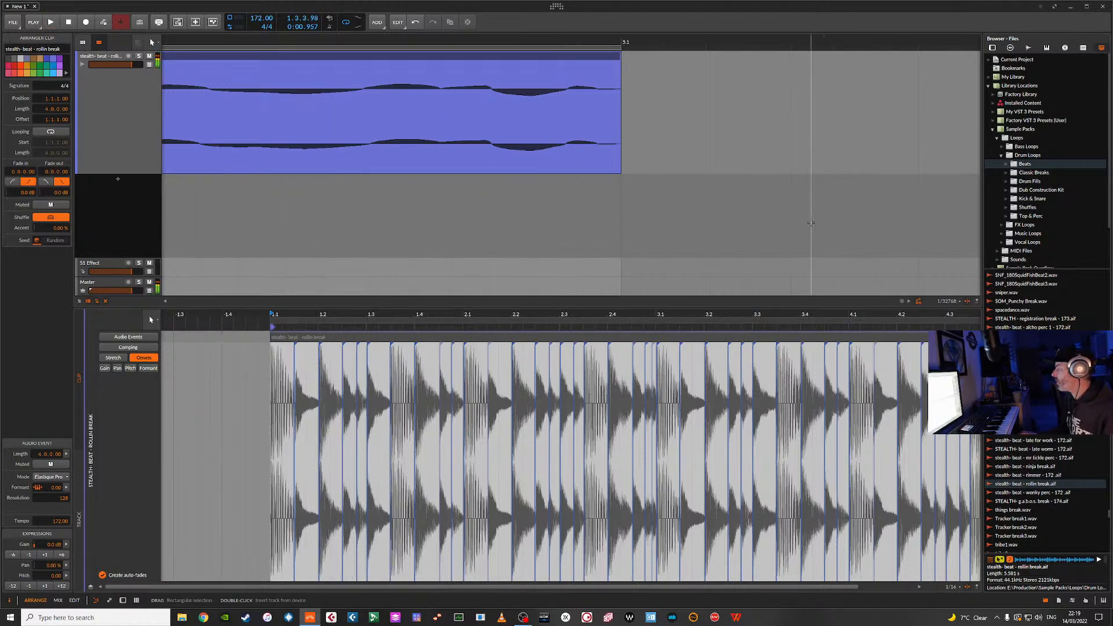
key(space)
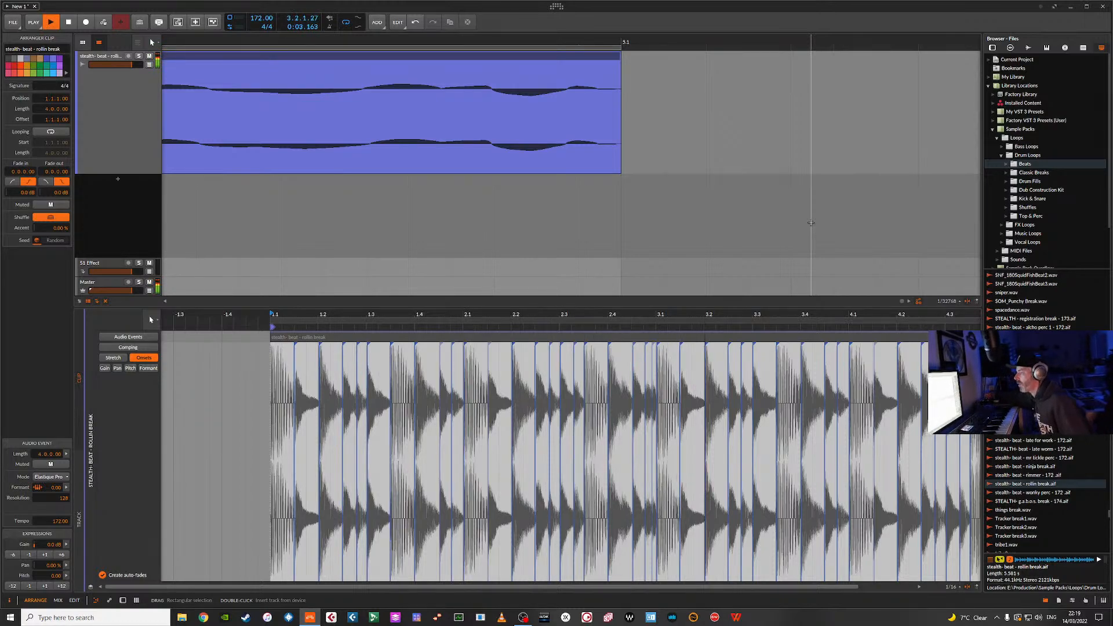
key(space)
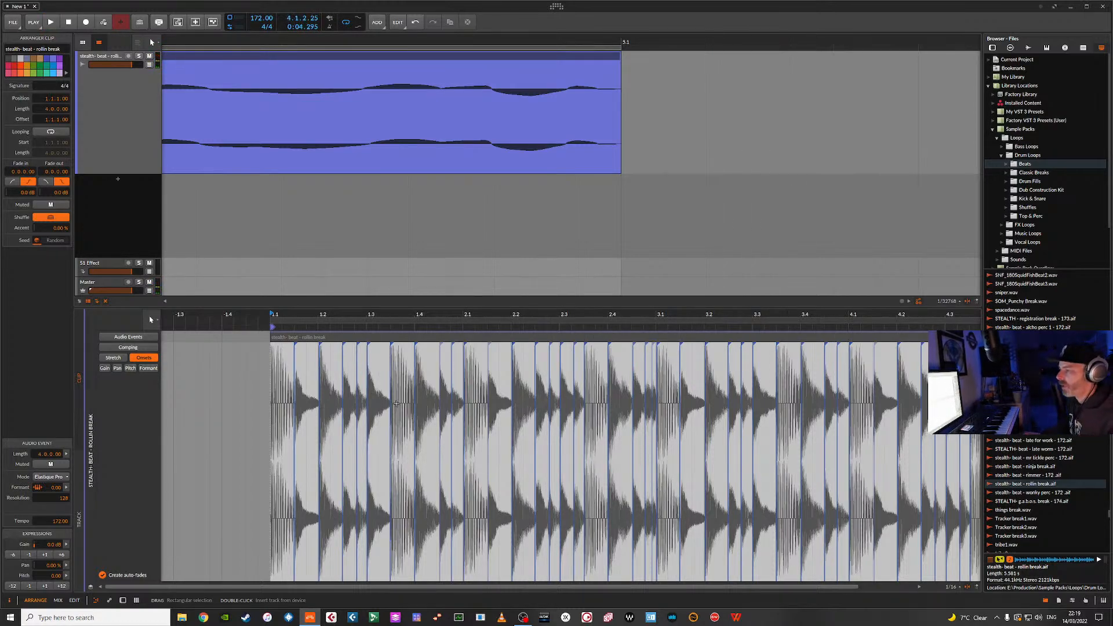
Lower the rollin break track's volume to about -5.3 dB, playing the loop between adjustments to check the level.
drag(131, 65, 131, 67)
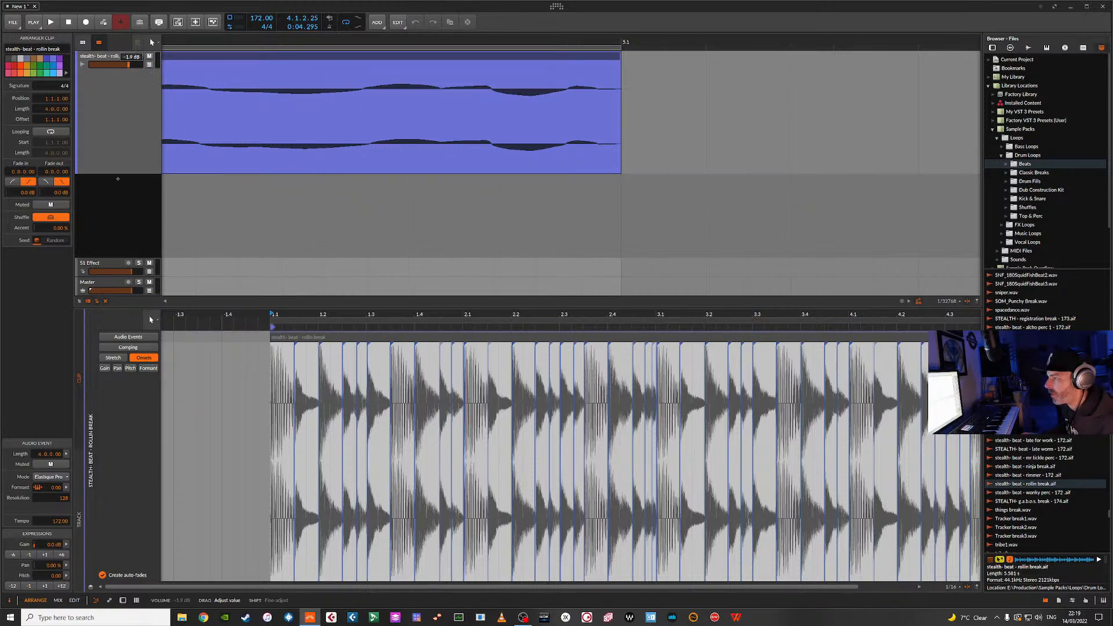
key(space)
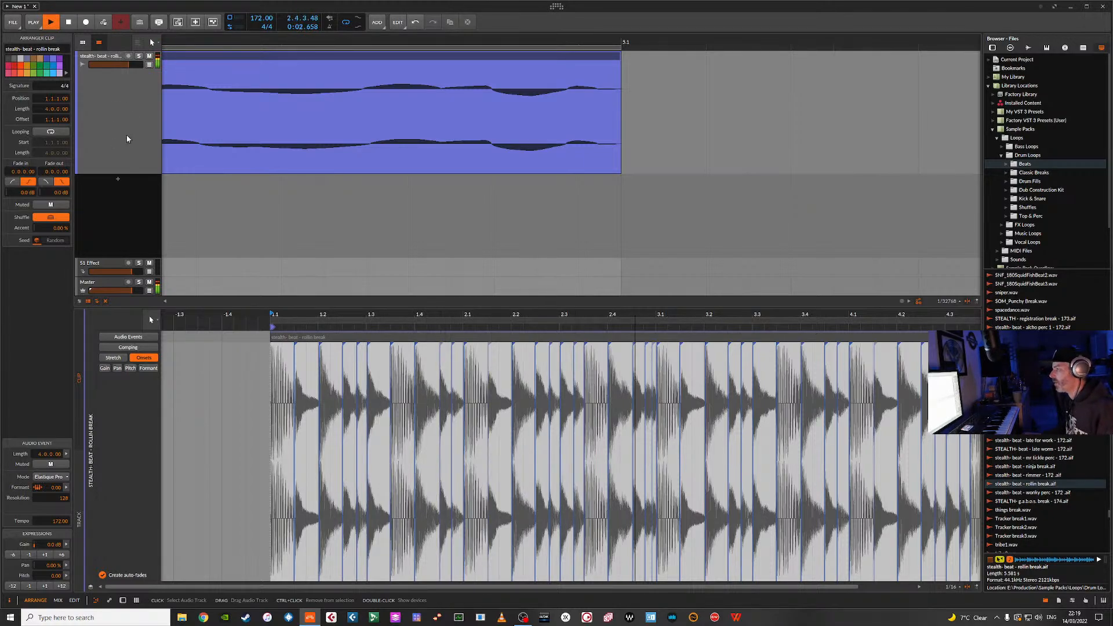
key(space)
drag(128, 65, 129, 72)
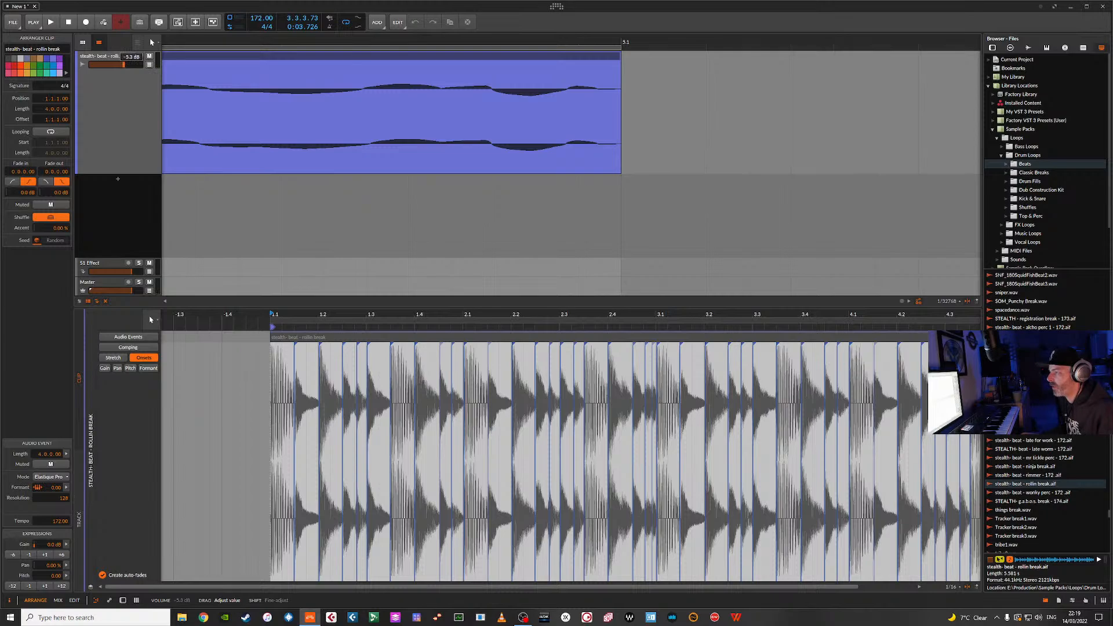
key(space)
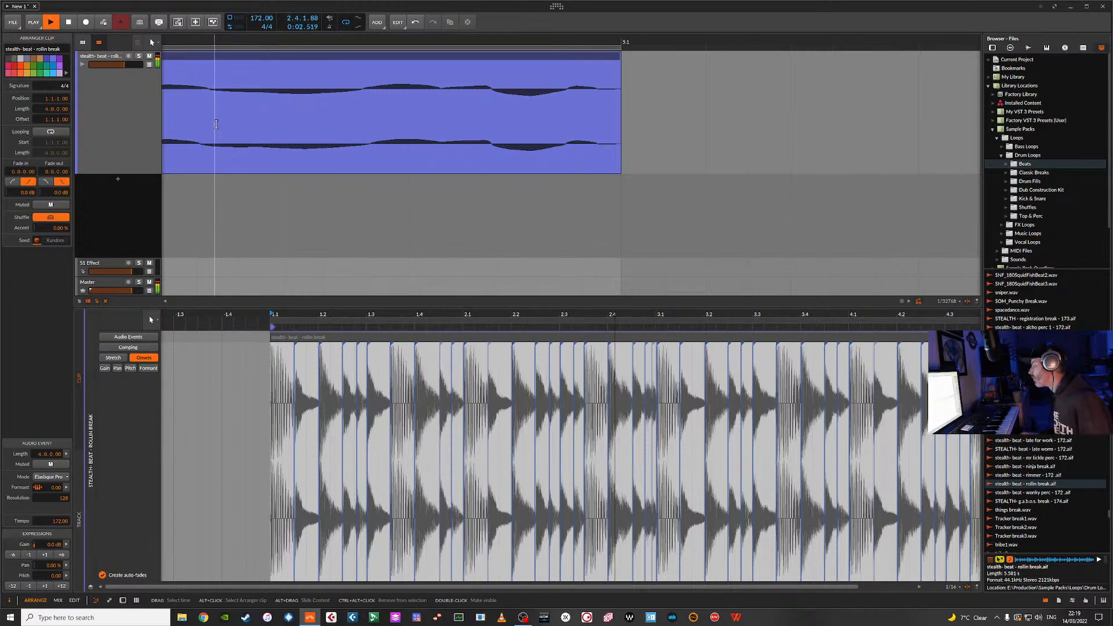
key(space)
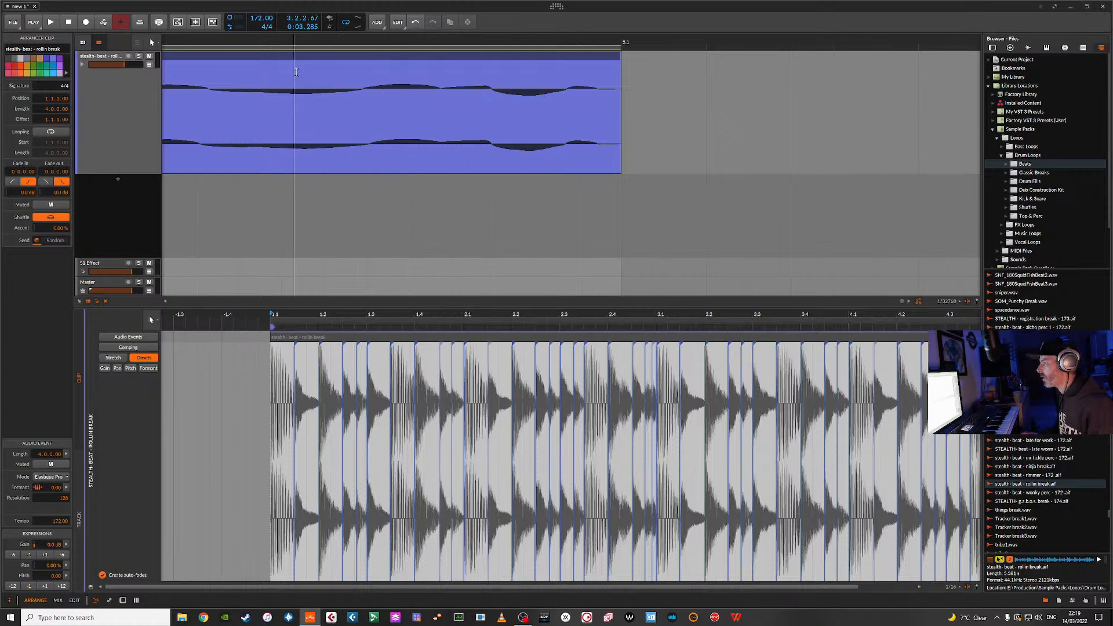
click(451, 87)
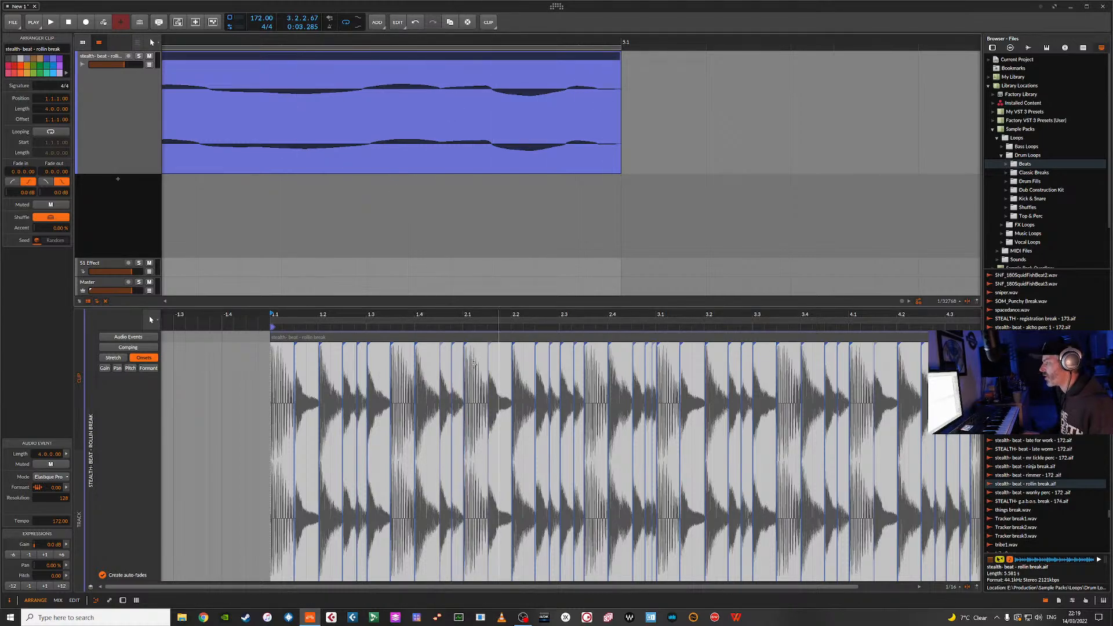
right_click(242, 58)
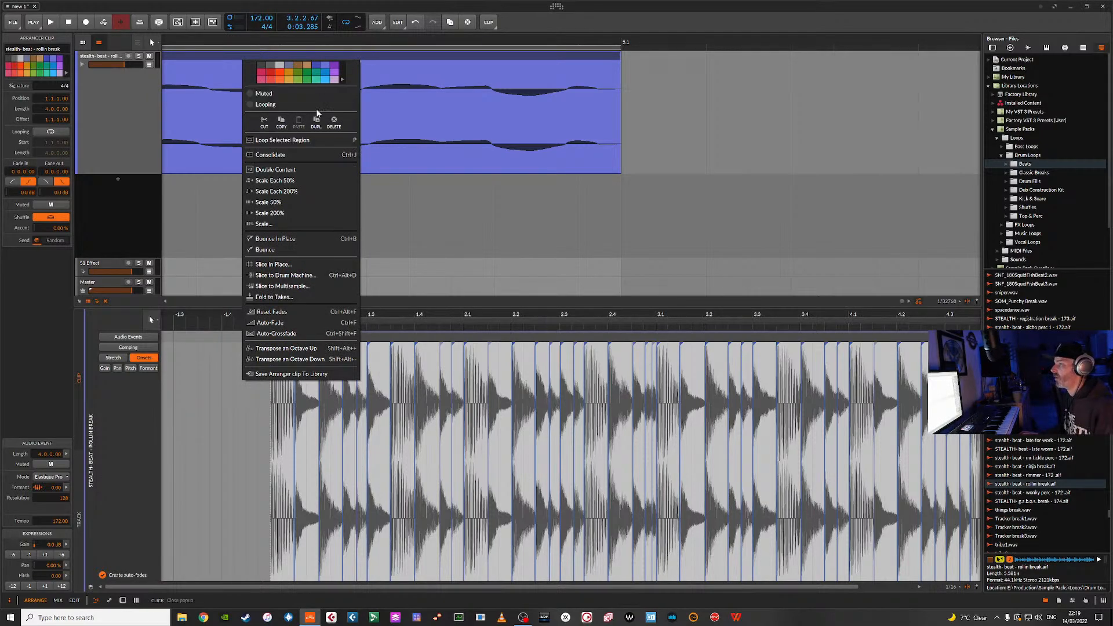
click(444, 56)
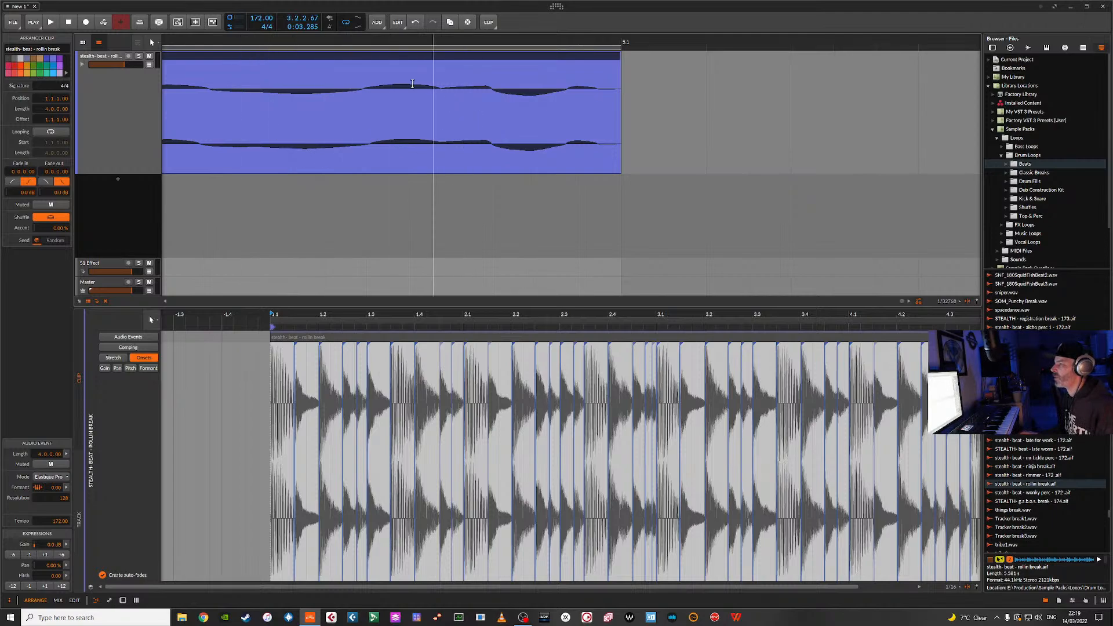
key(space)
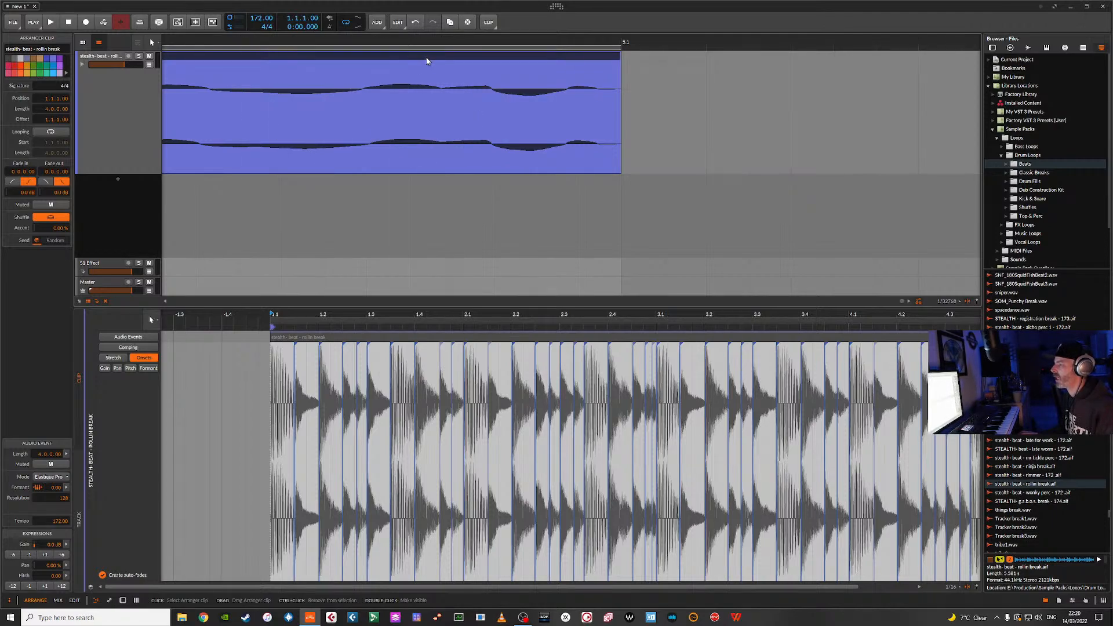
click(395, 342)
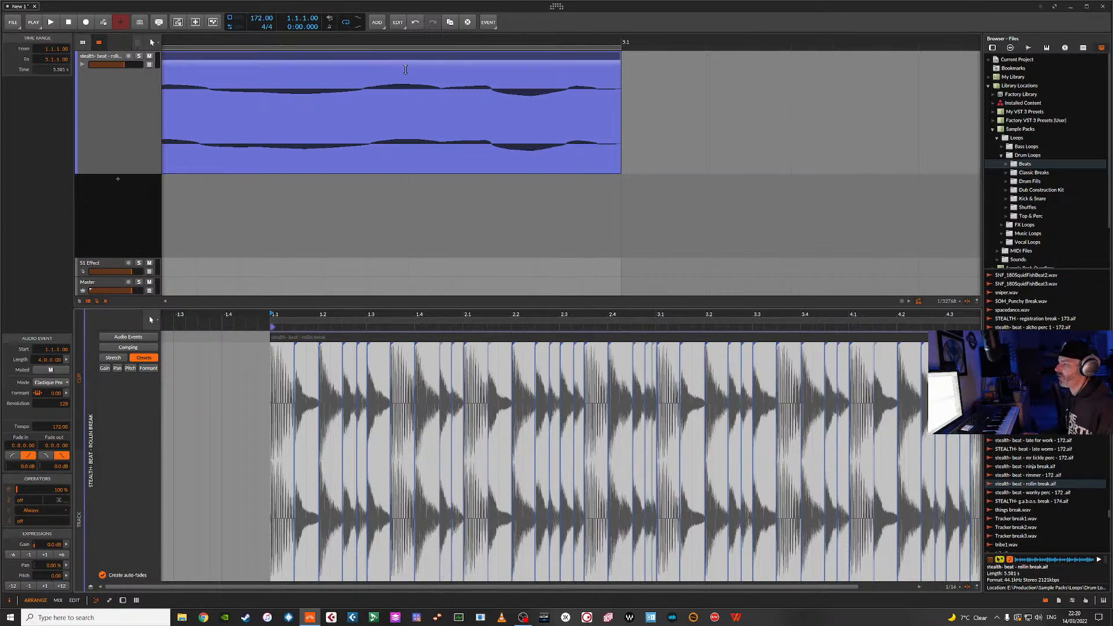
click(385, 57)
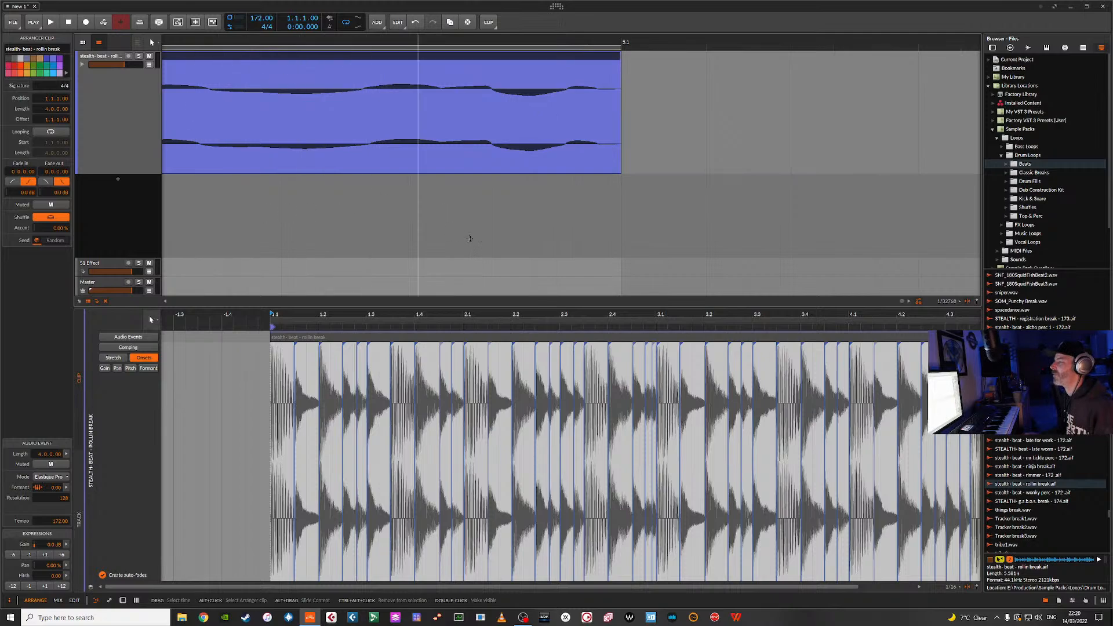
click(379, 343)
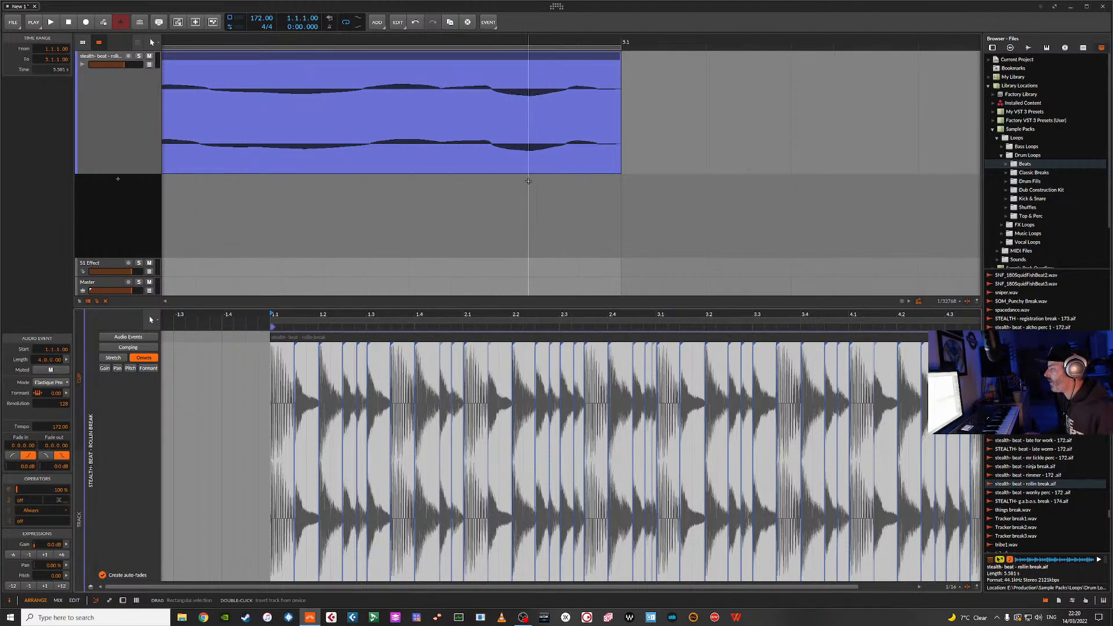
Slice the rollin break clip to a Drum Machine with Slice Raw at onsets, limited to 128 slices.
right_click(359, 55)
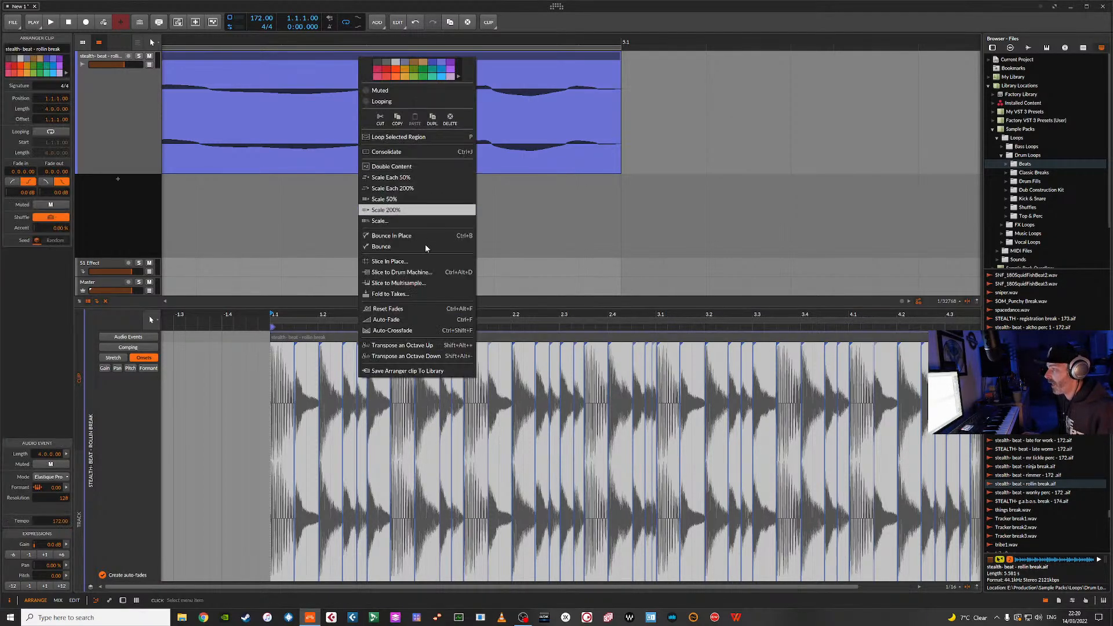
click(428, 272)
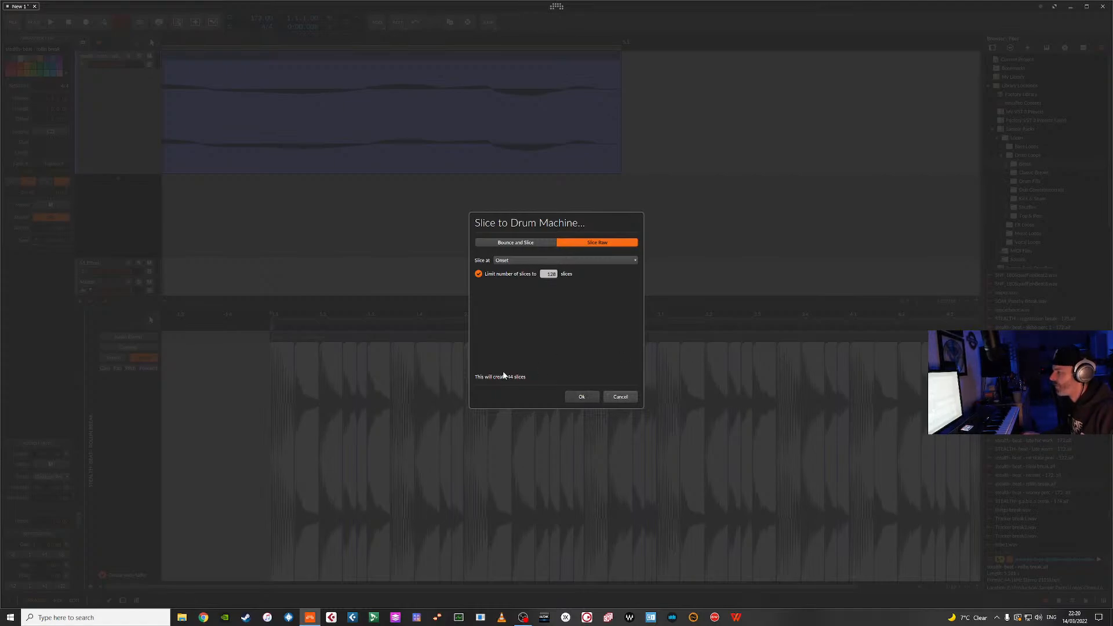
key(Return)
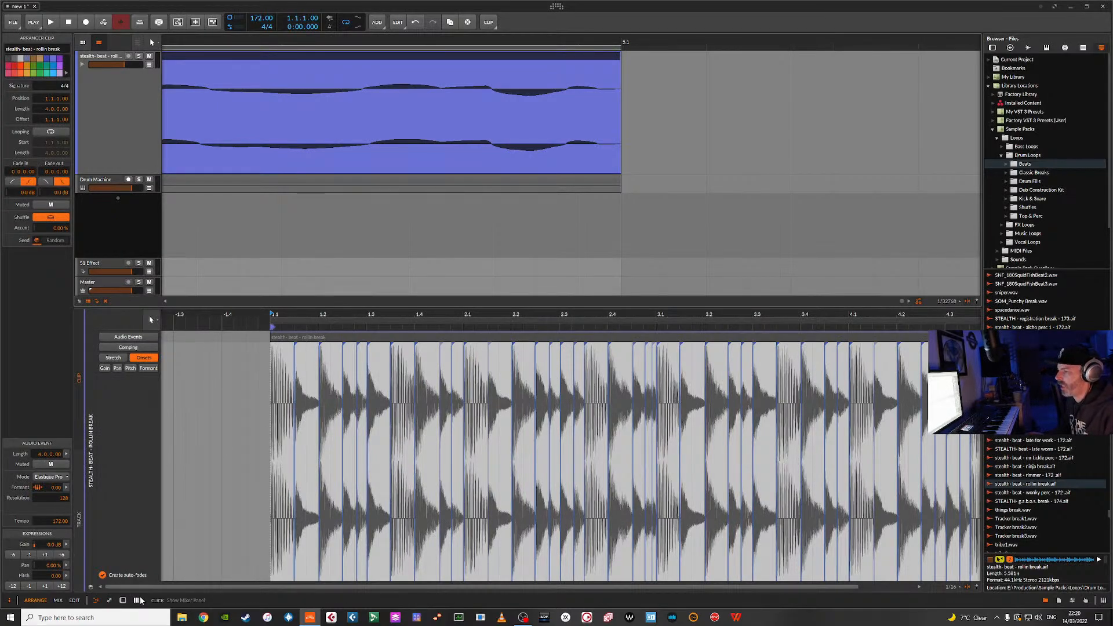
Show the Drum Machine track's devices, and audition and inspect the first three slices on its bottom pad row.
click(112, 193)
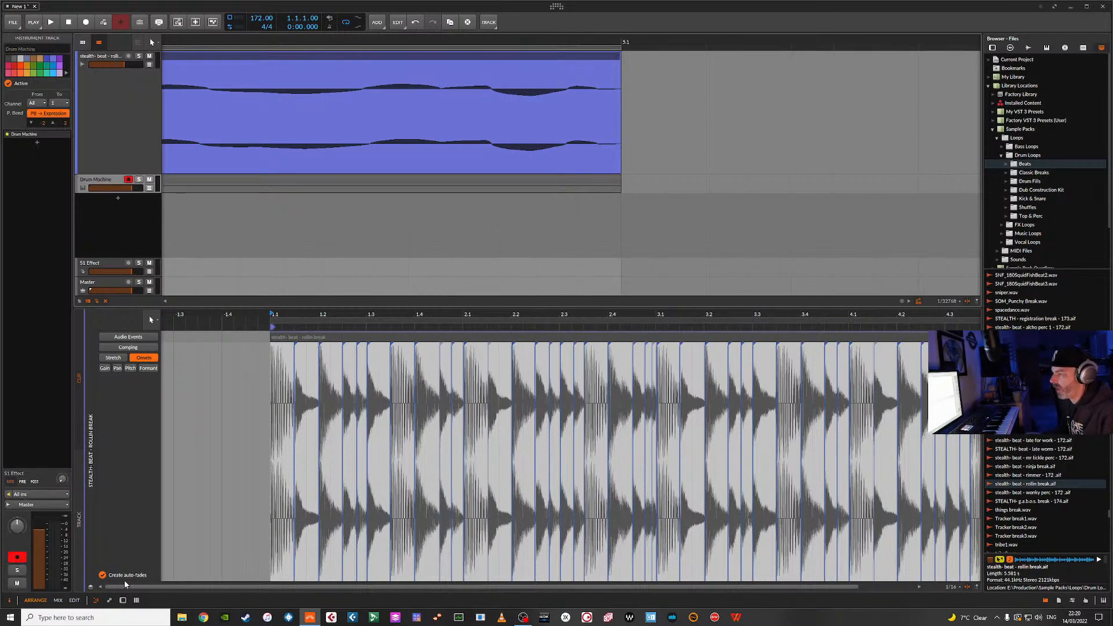
click(122, 600)
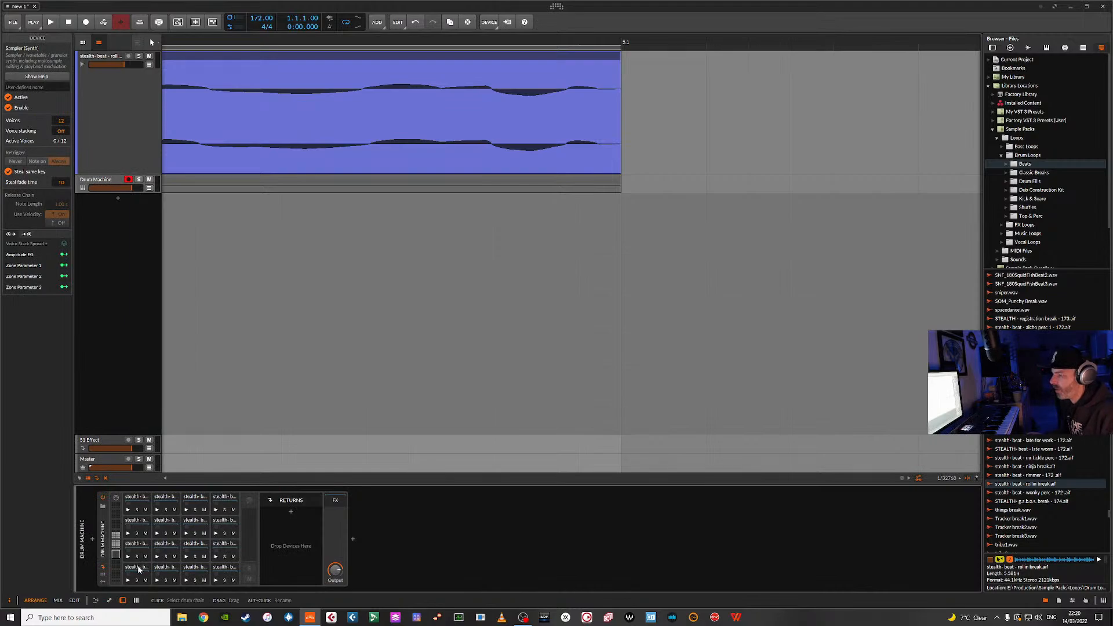
click(137, 570)
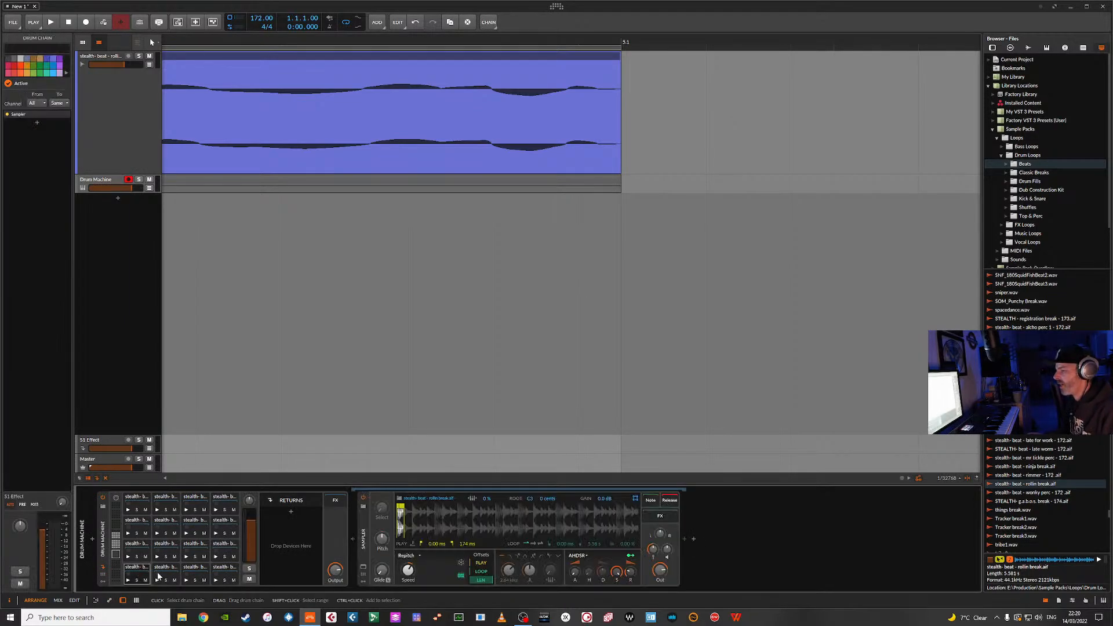
click(165, 573)
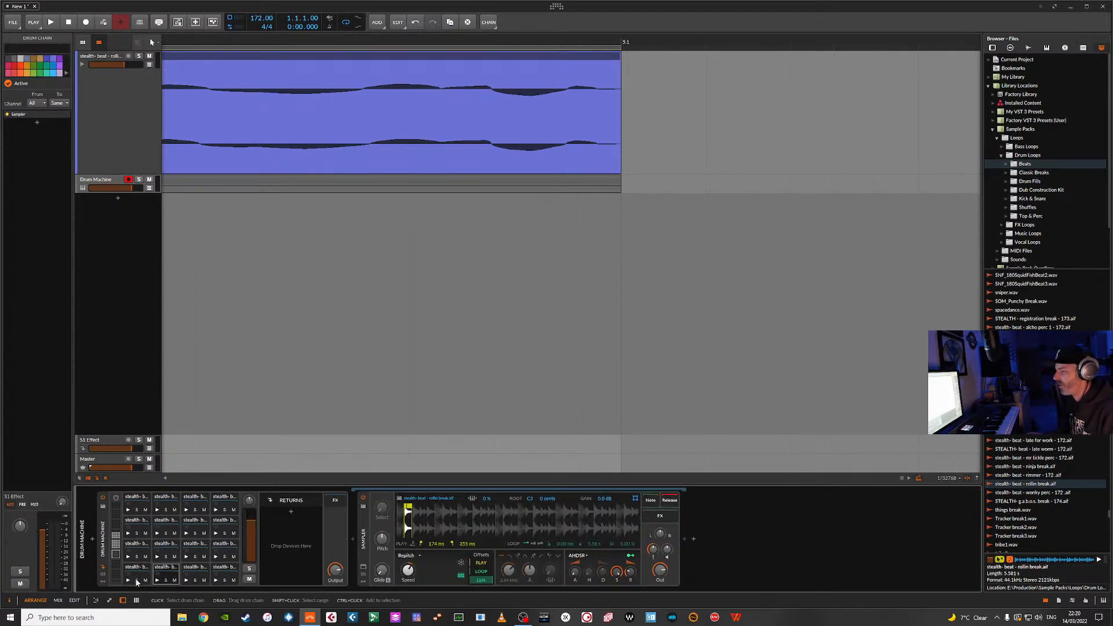
click(157, 580)
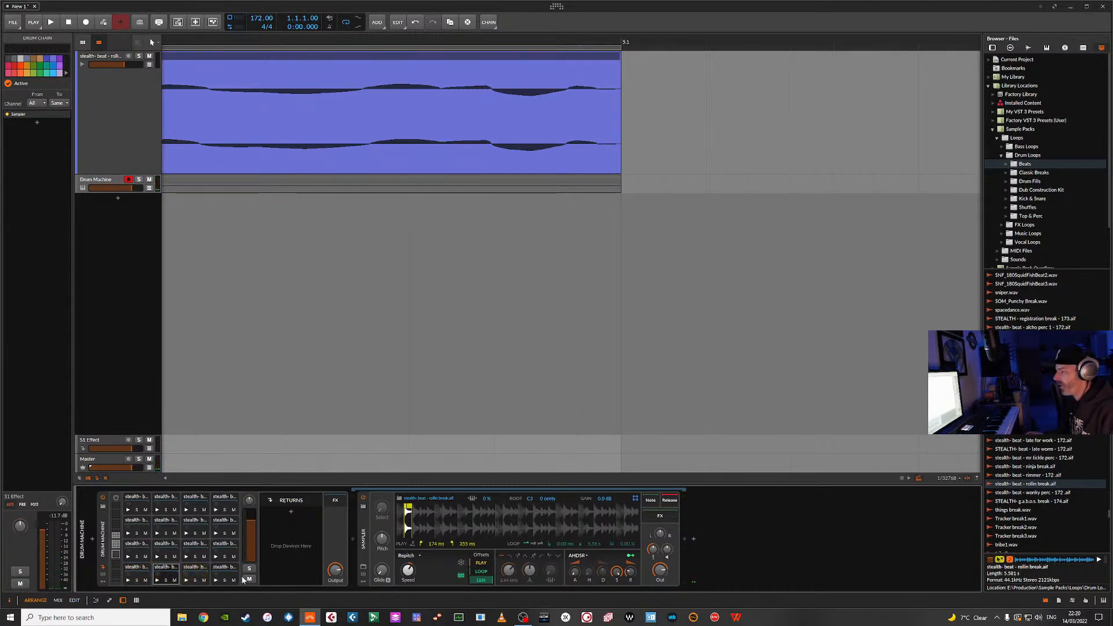
click(197, 568)
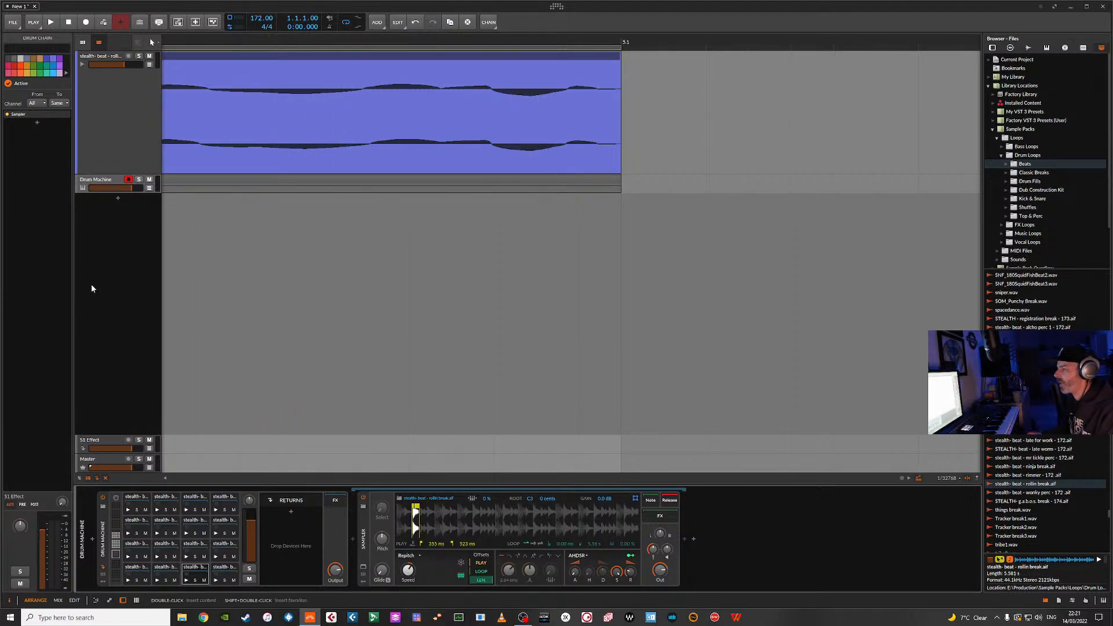
Inspect the properties of the third slice's Sampler and the Drum Machine container, and reselect the Drum Machine track.
click(358, 544)
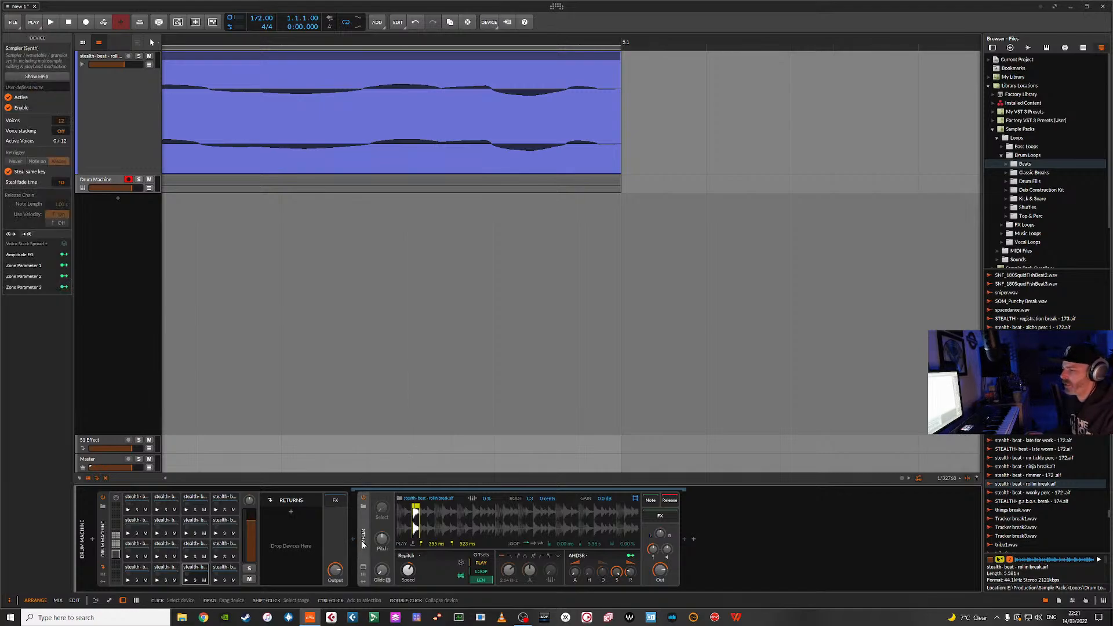
click(111, 540)
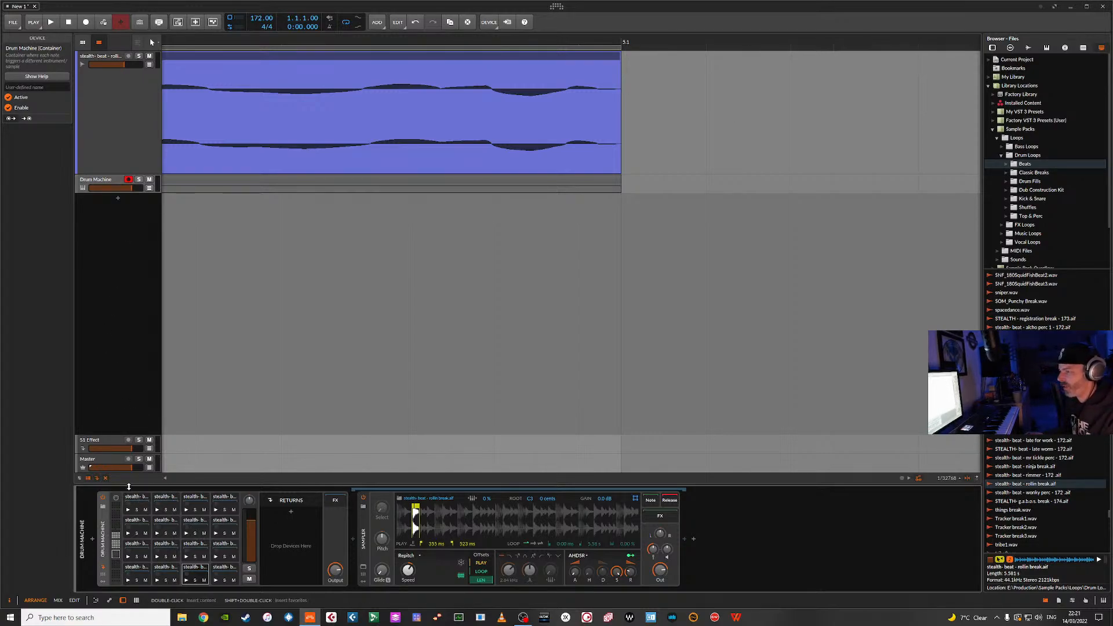
click(83, 189)
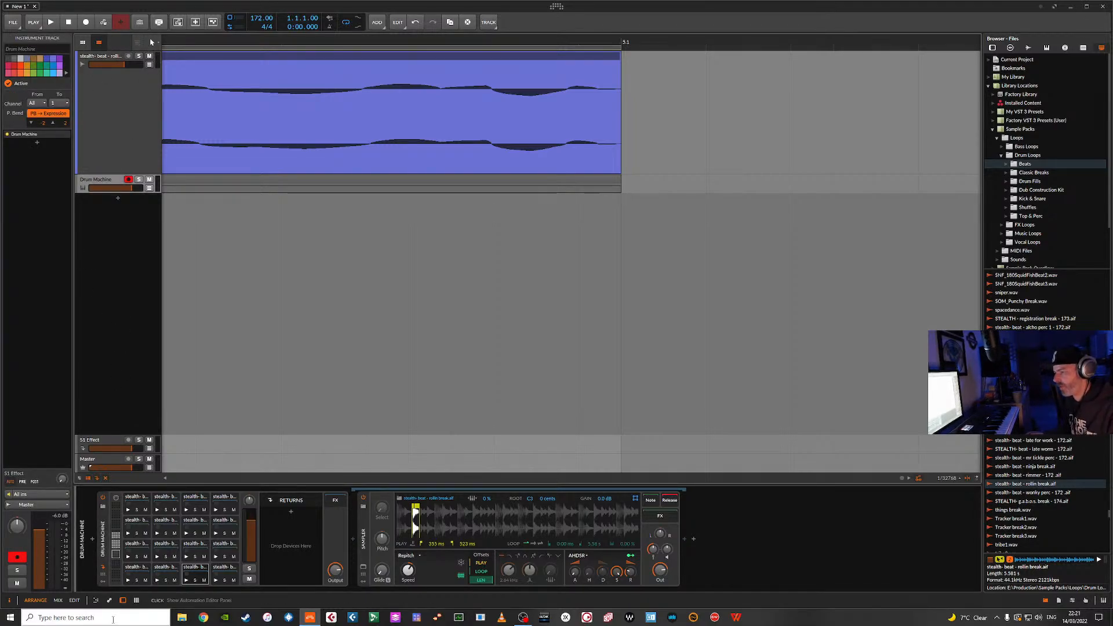
Show the mixer and expand the Drum Machine track to view its individual slice channels.
key(F3)
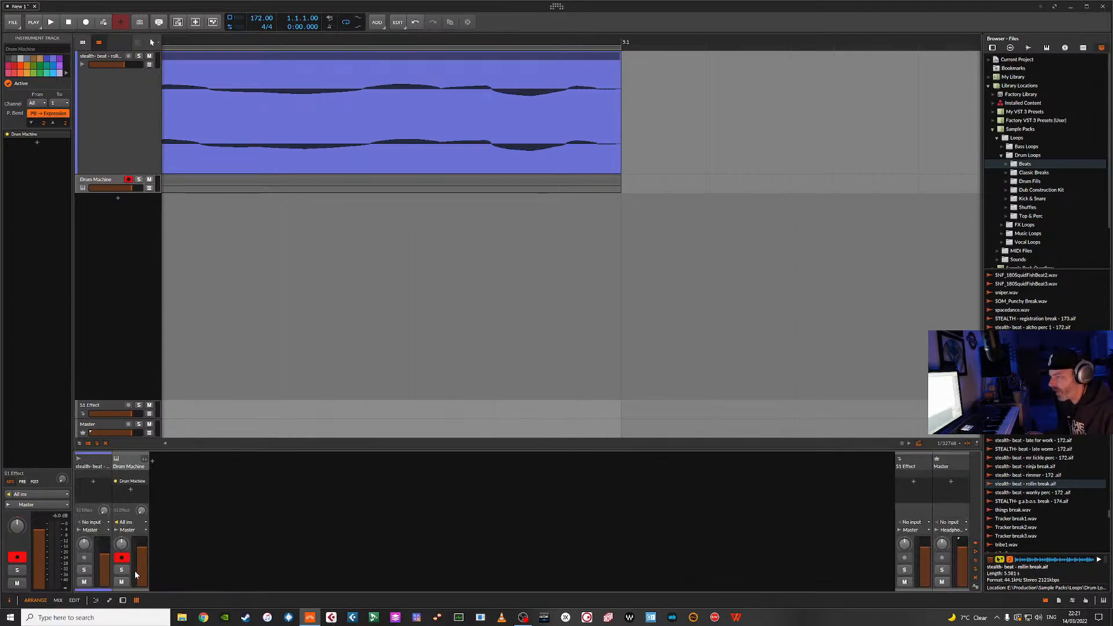
click(145, 461)
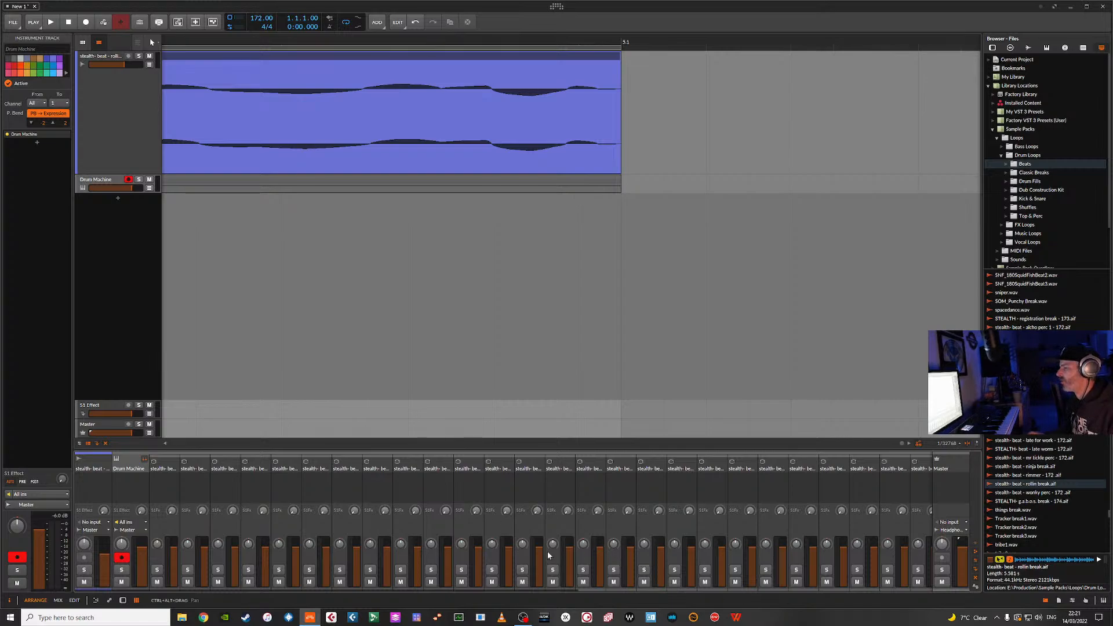
Delete the Drum Machine track and the rollin break clip from the arrangement.
click(85, 188)
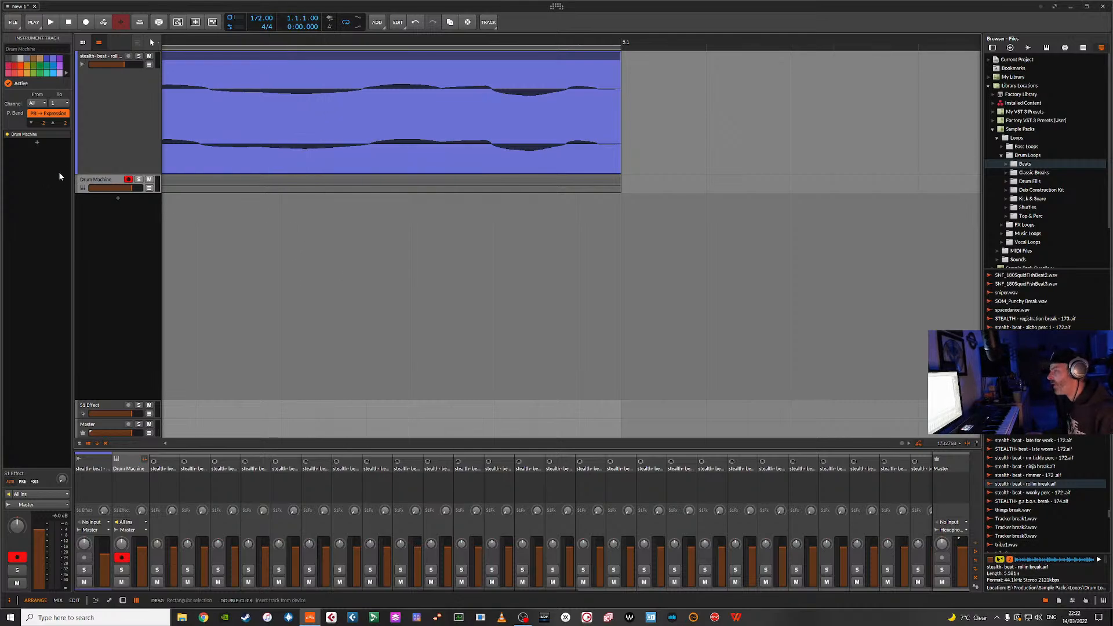
key(Delete)
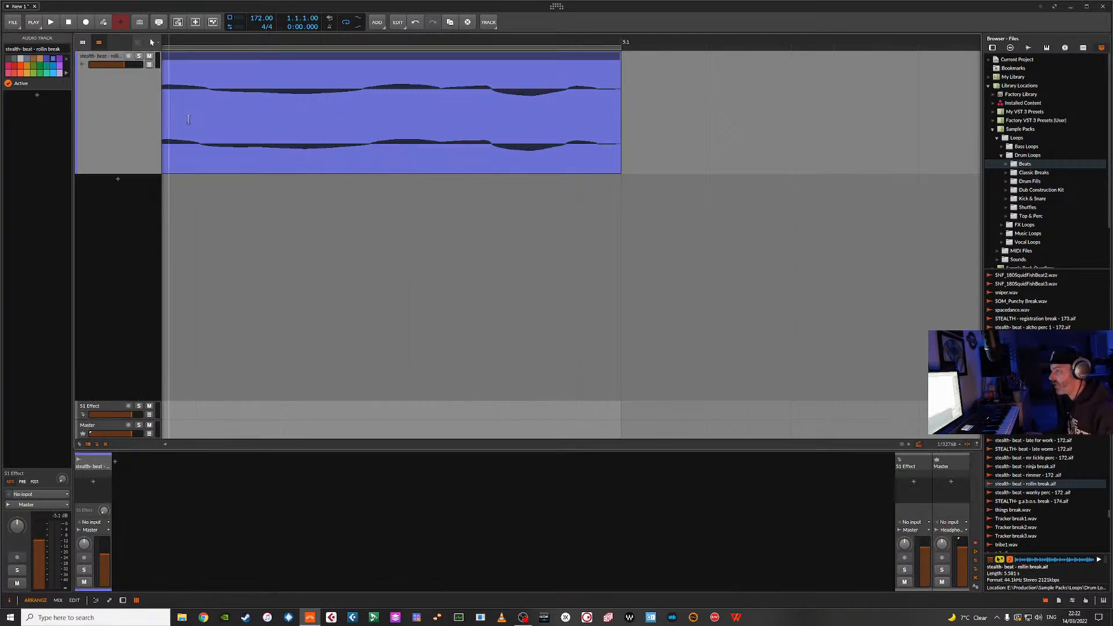
key(Delete)
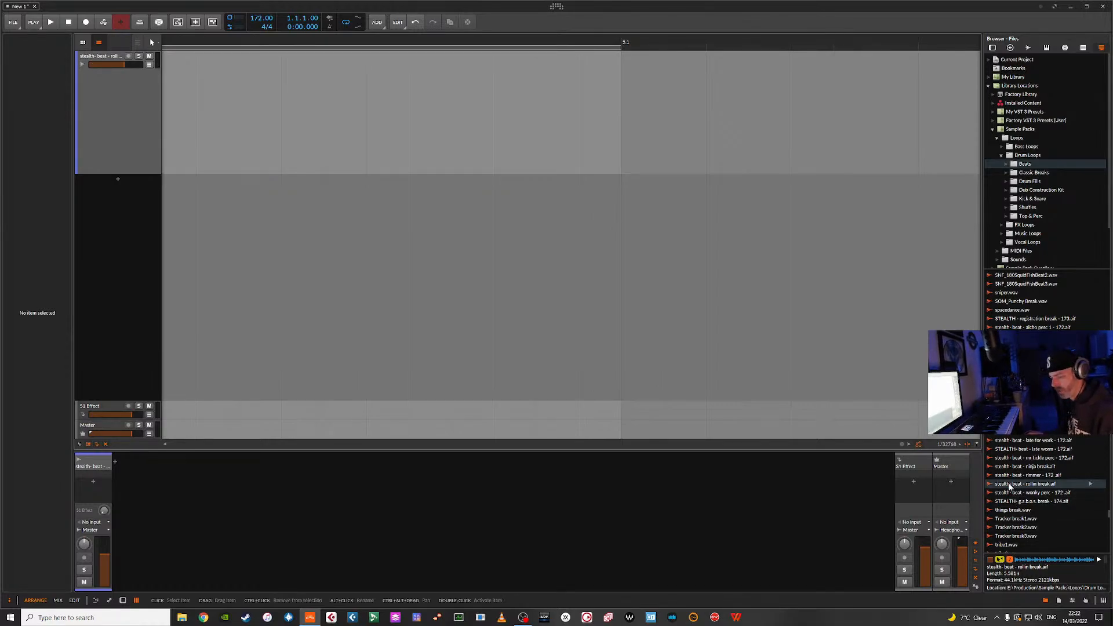
Place the stealth- beat - rollin break.aif sample on its track at bar 1, and select the Drum Loops folder in the browser.
key(minus)
key(minus)
key(minus)
key(minus)
key(minus)
key(minus)
key(minus)
key(minus)
key(minus)
key(minus)
key(minus)
key(minus)
key(minus)
key(minus)
key(minus)
key(minus)
key(minus)
key(minus)
key(minus)
key(minus)
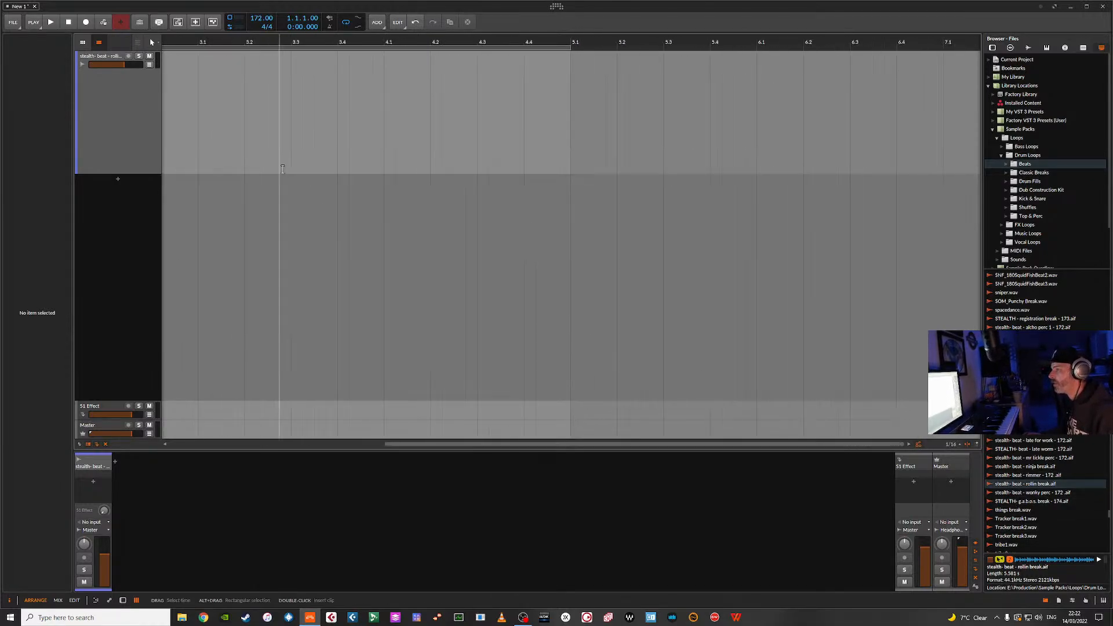
key(minus)
key(minus)
key(minus)
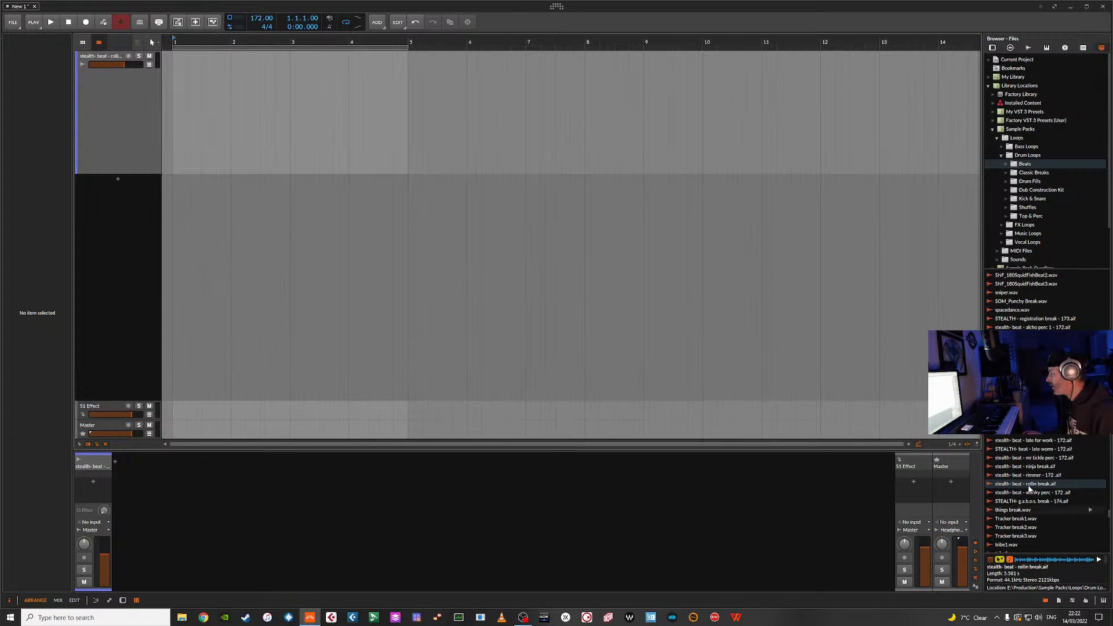
drag(1029, 489, 175, 71)
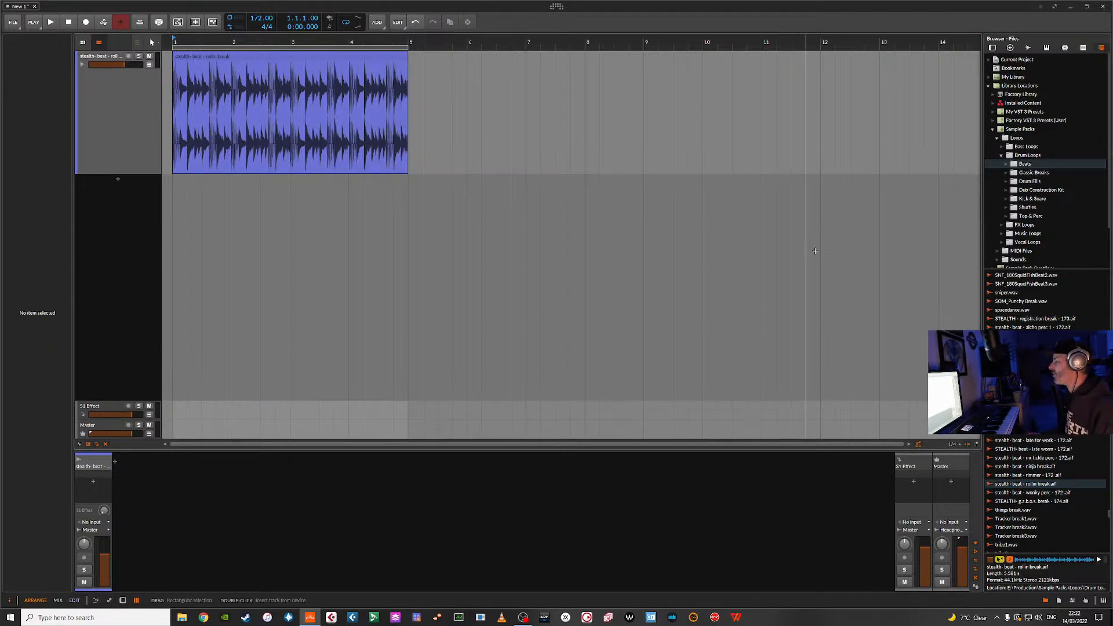
click(1035, 149)
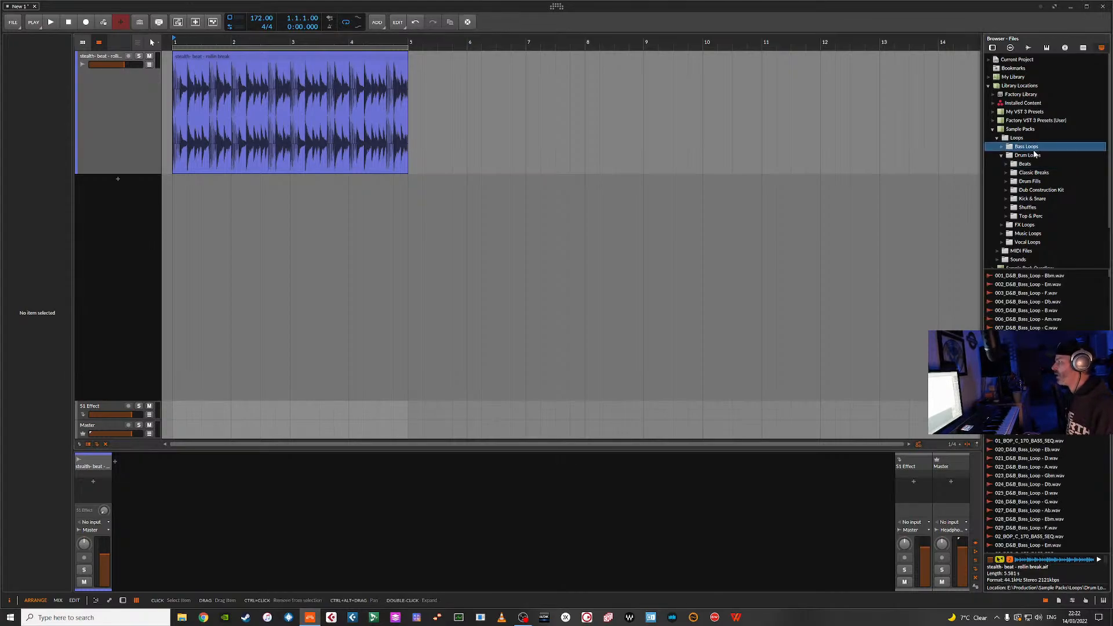
click(1033, 152)
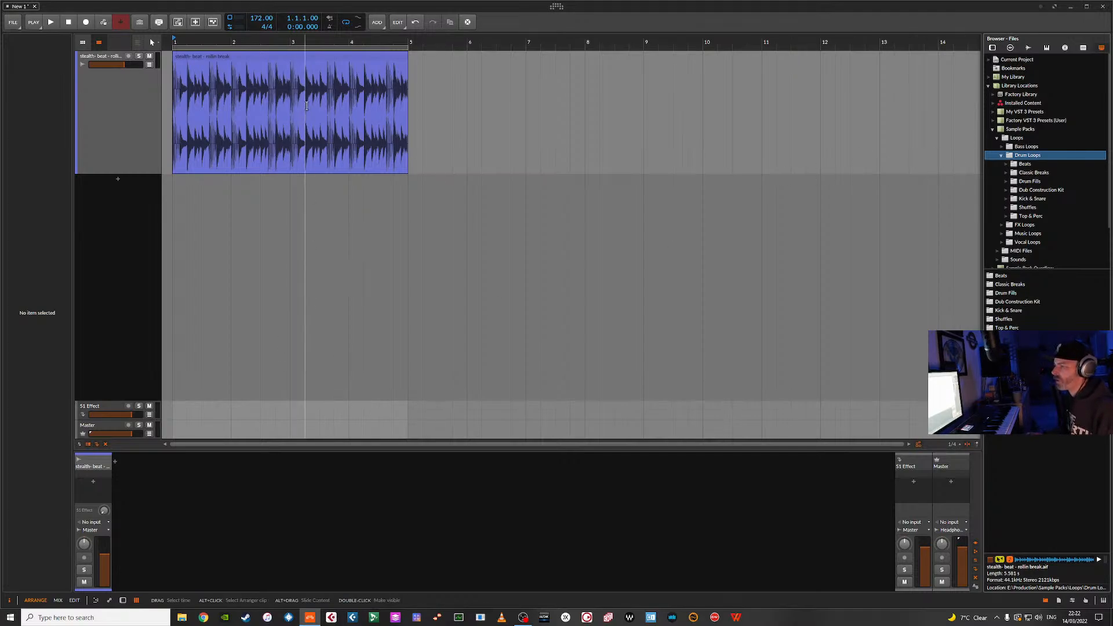
Search all device types for "groov" and insert Groove Agent into the rollin break track's device chain.
click(152, 101)
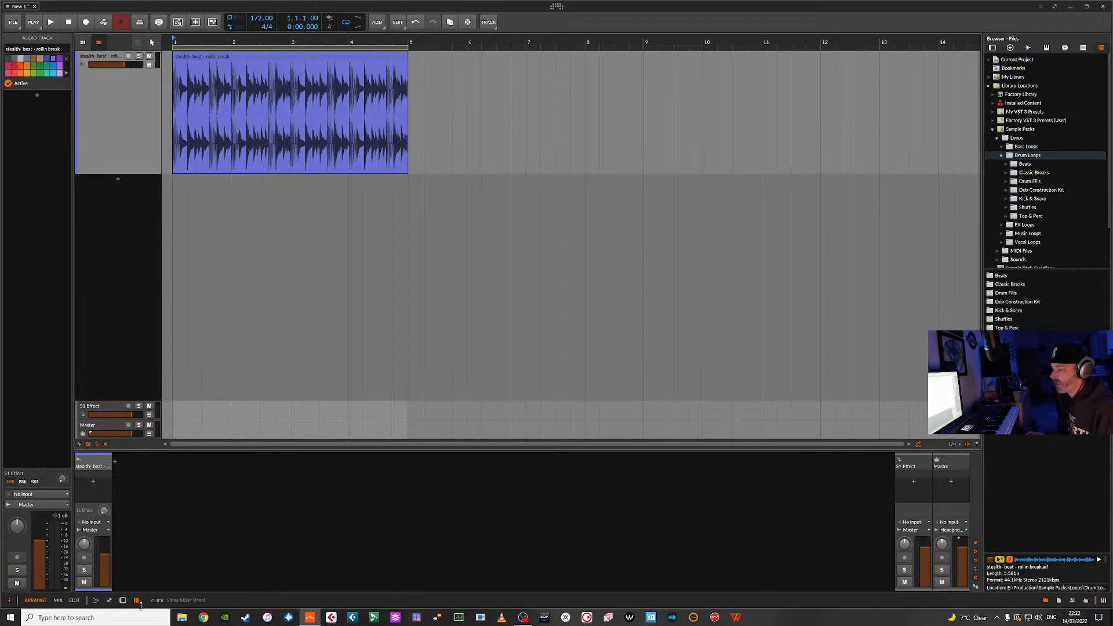
click(123, 600)
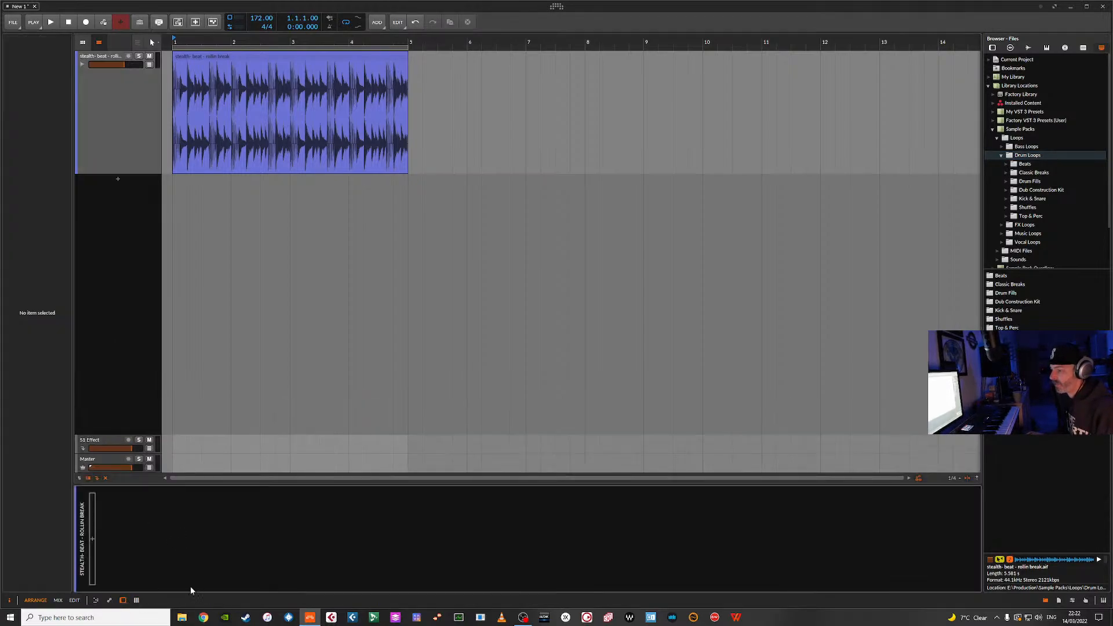
click(93, 539)
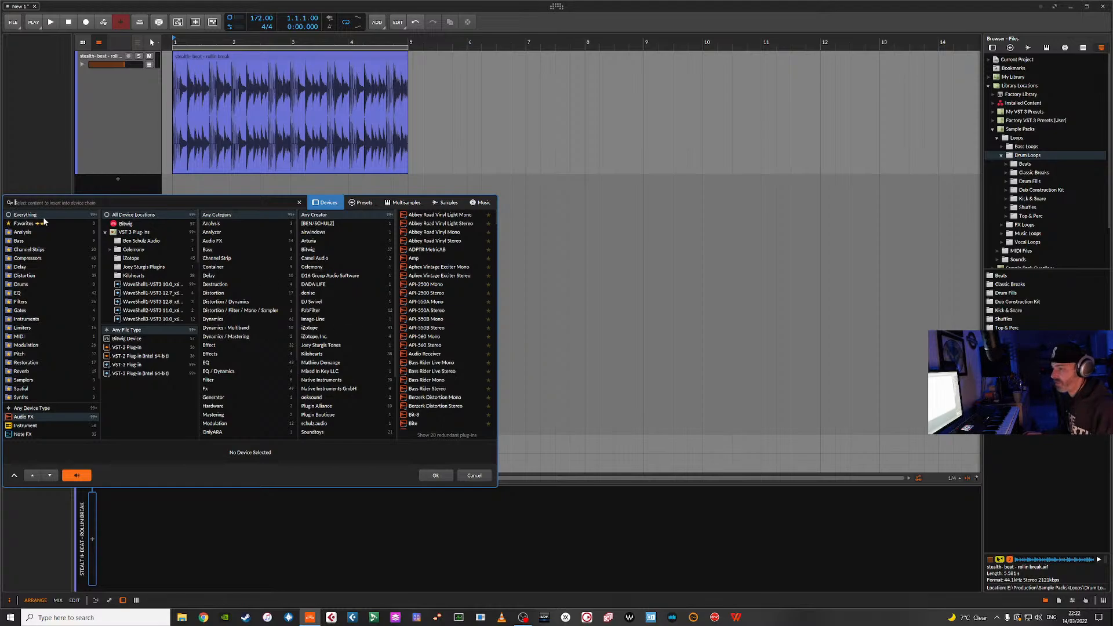
text(groov)
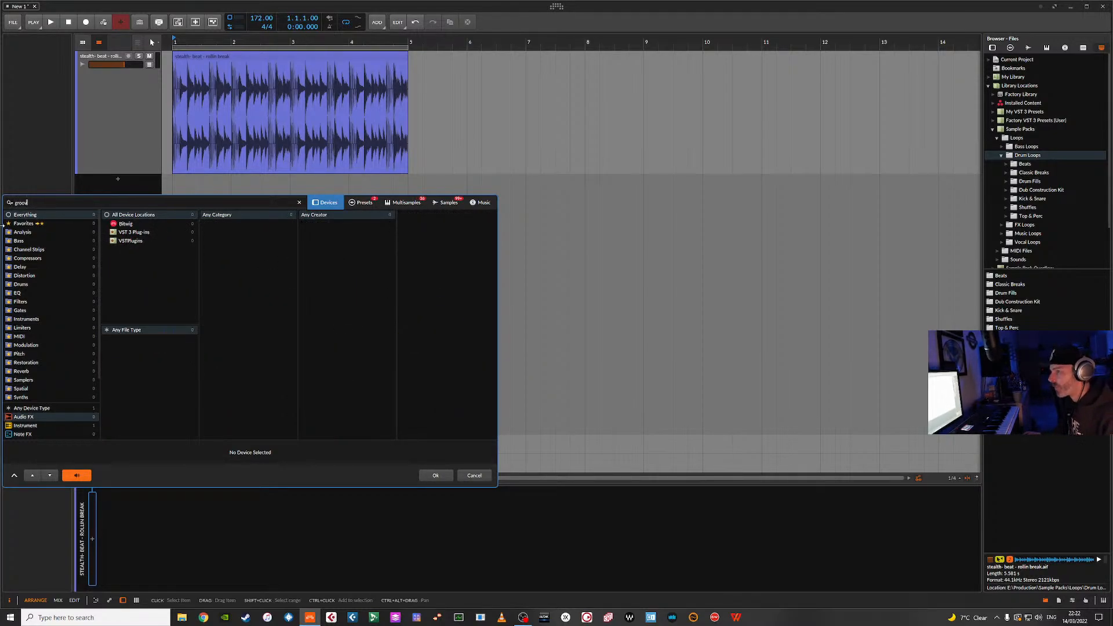
click(32, 408)
double_click(425, 214)
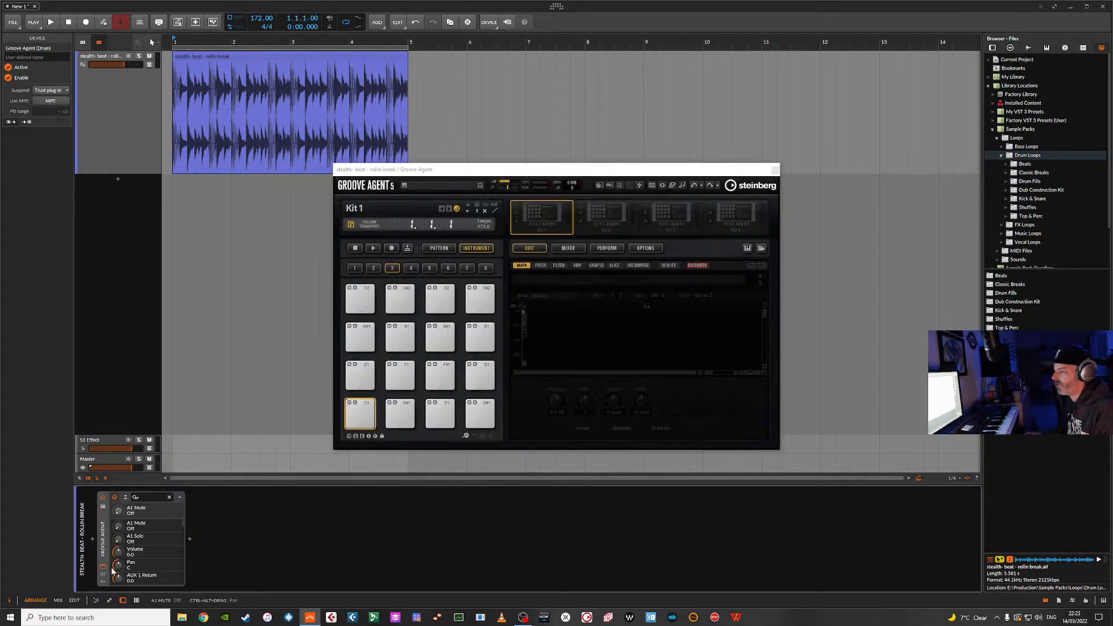
Open Groove Agent's content browser, look through its instrument packs, and return to the kit list.
click(761, 248)
click(838, 204)
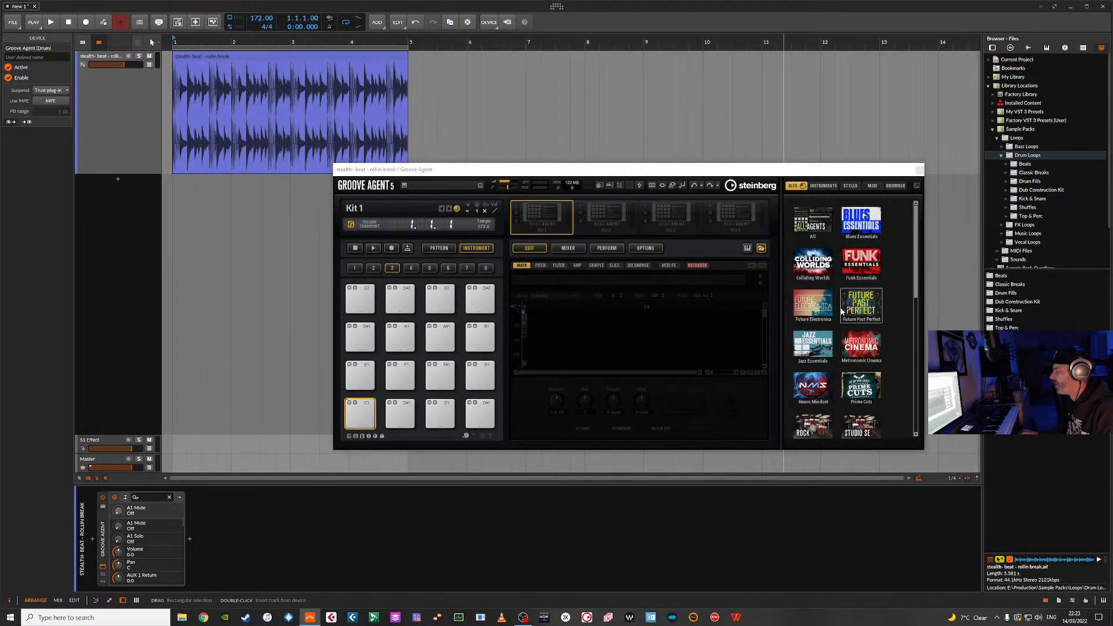
scroll(842, 307, down, 5)
scroll(843, 314, up, 5)
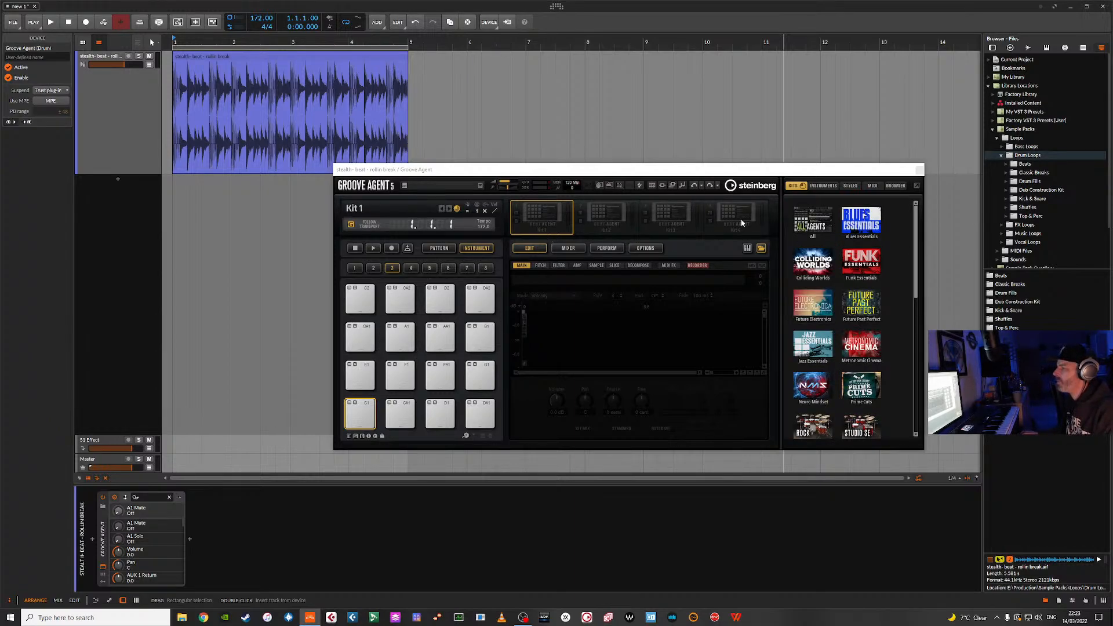
click(785, 256)
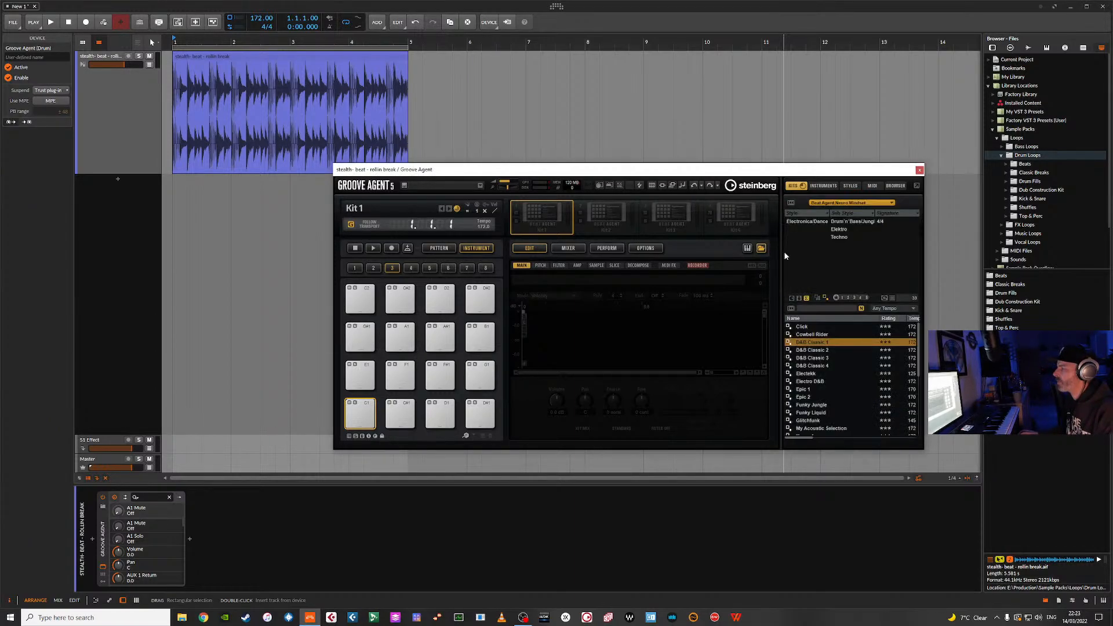
Try to load the rollin break arranger clip onto Groove Agent's first pad directly from the arrangement.
click(197, 56)
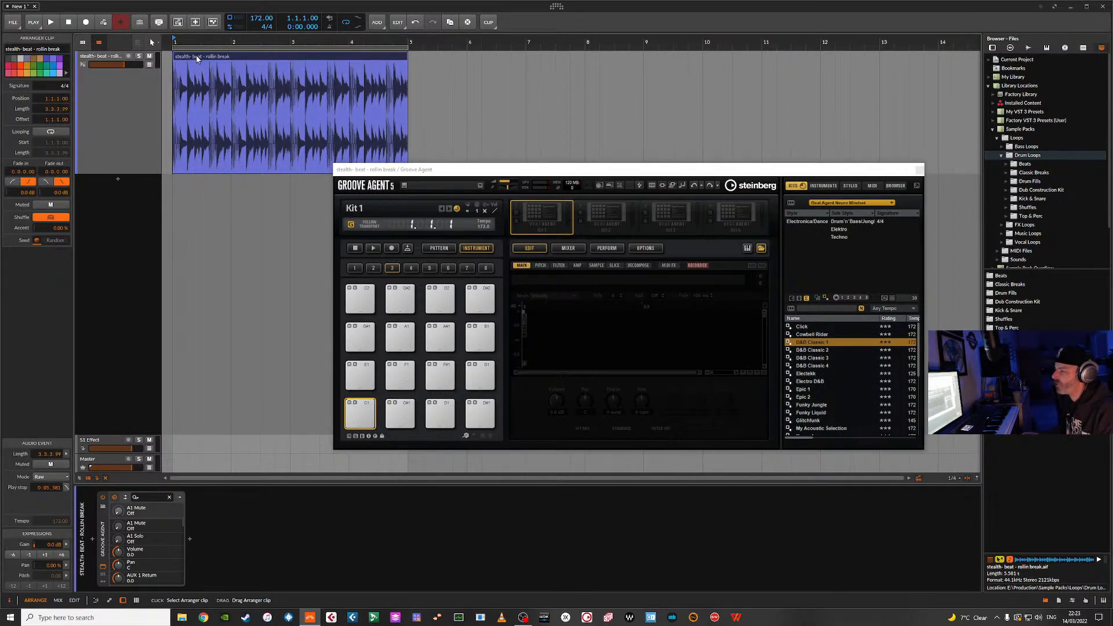
drag(196, 58, 194, 73)
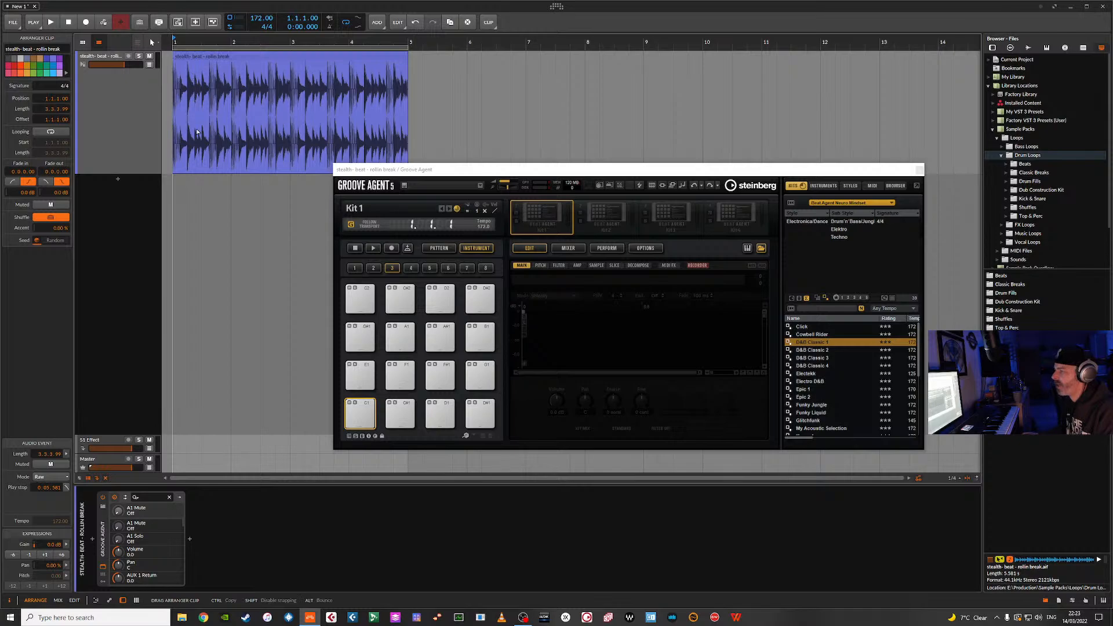
drag(197, 132, 367, 415)
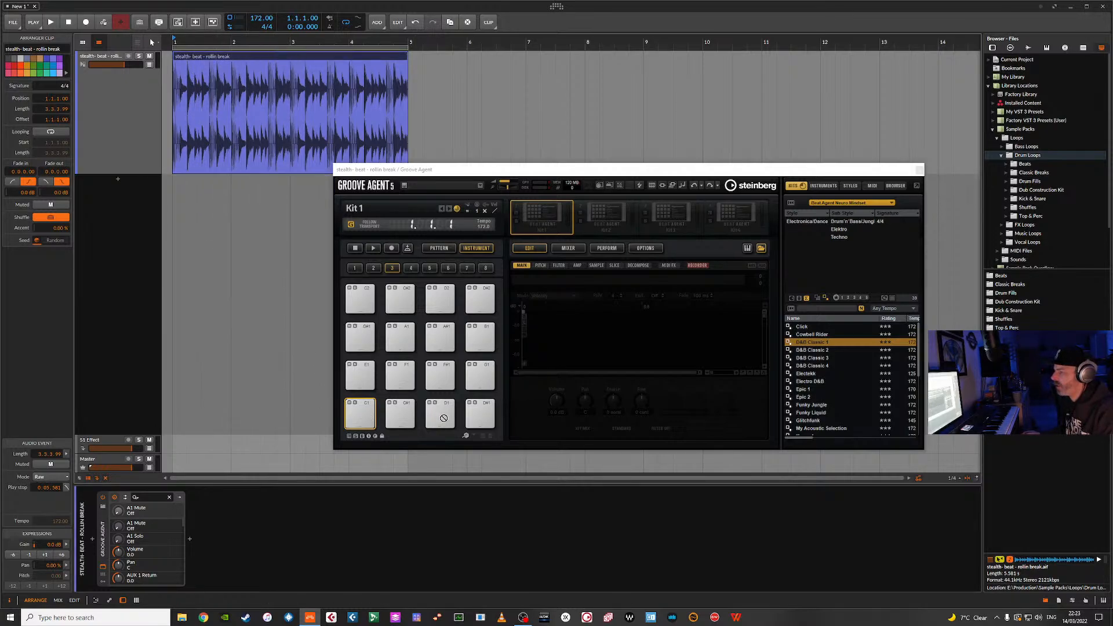
drag(443, 418, 383, 409)
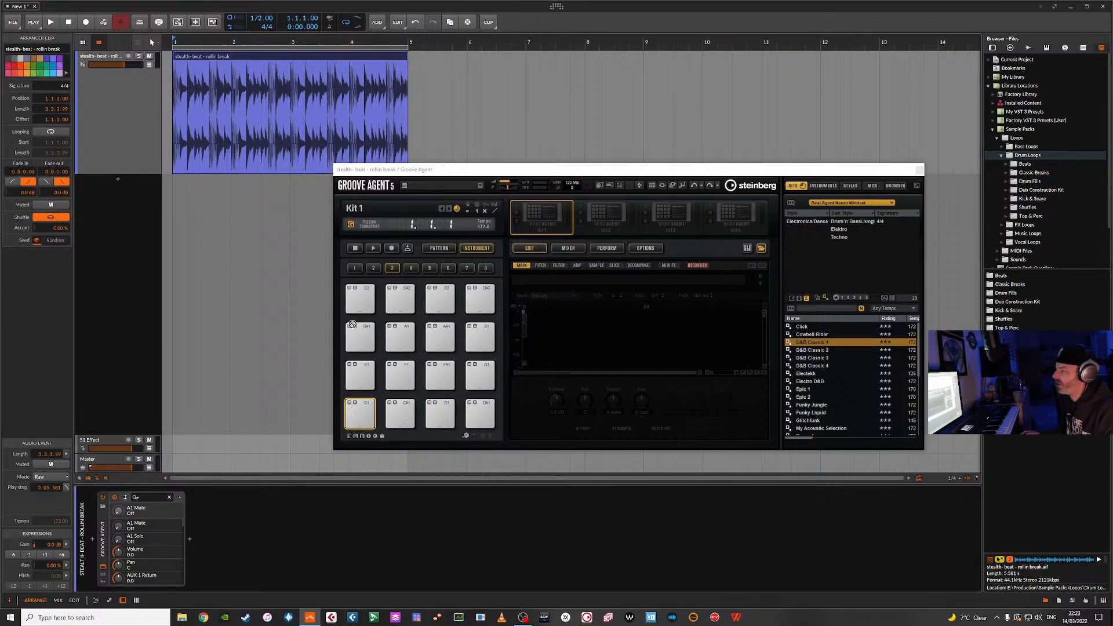
drag(352, 324, 182, 128)
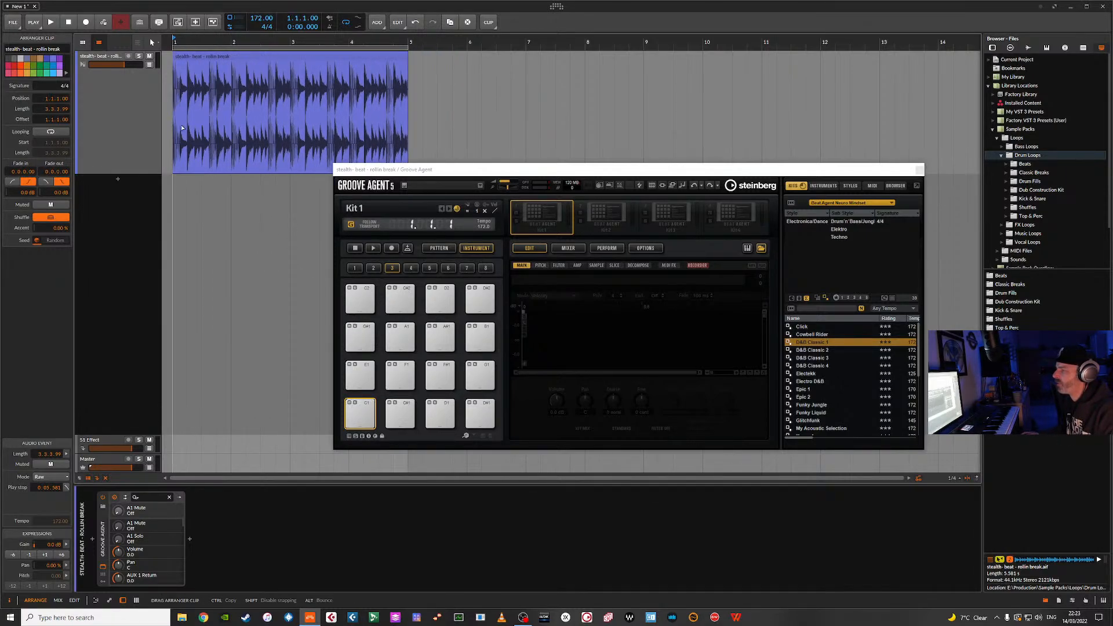
Show the rollin break clip's audio event in the detail editor and load it onto Groove Agent's first pad.
double_click(210, 57)
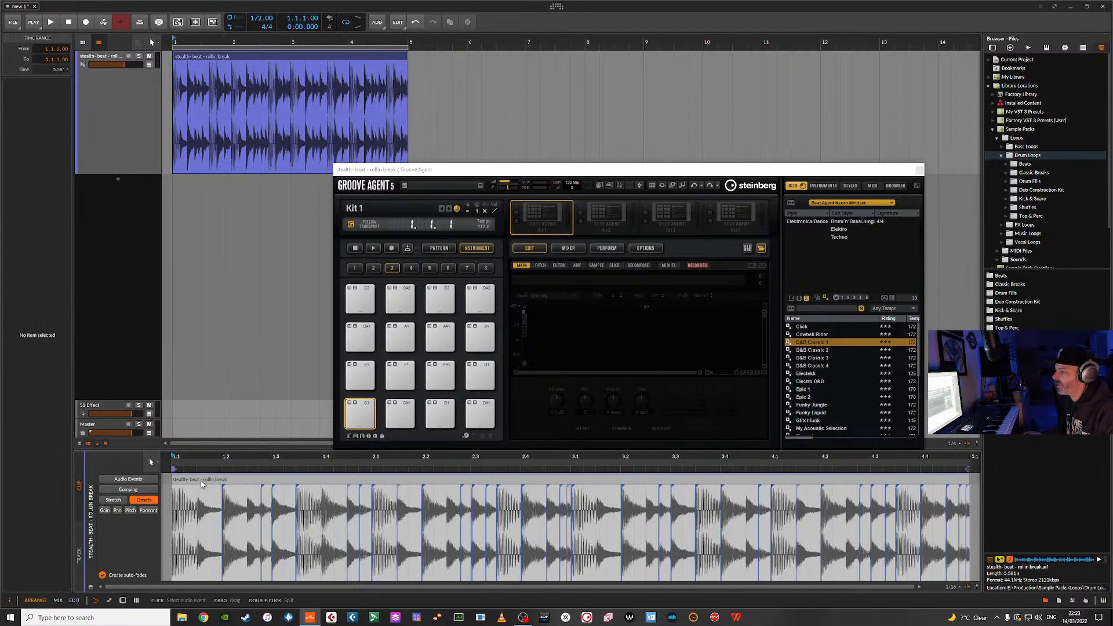
mouse_move(222, 522)
mouse_down()
mouse_move(249, 429)
mouse_move(359, 418)
mouse_up()
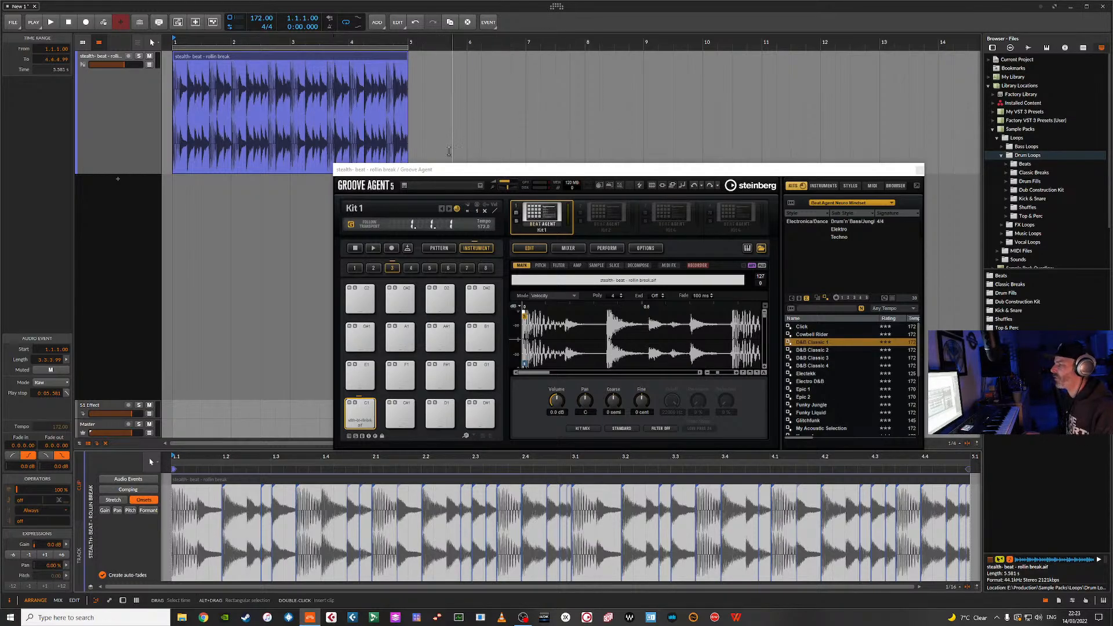
Copy the rollin break clip into the clip launcher's Scene 1 slot and delete the arranger clip.
click(252, 57)
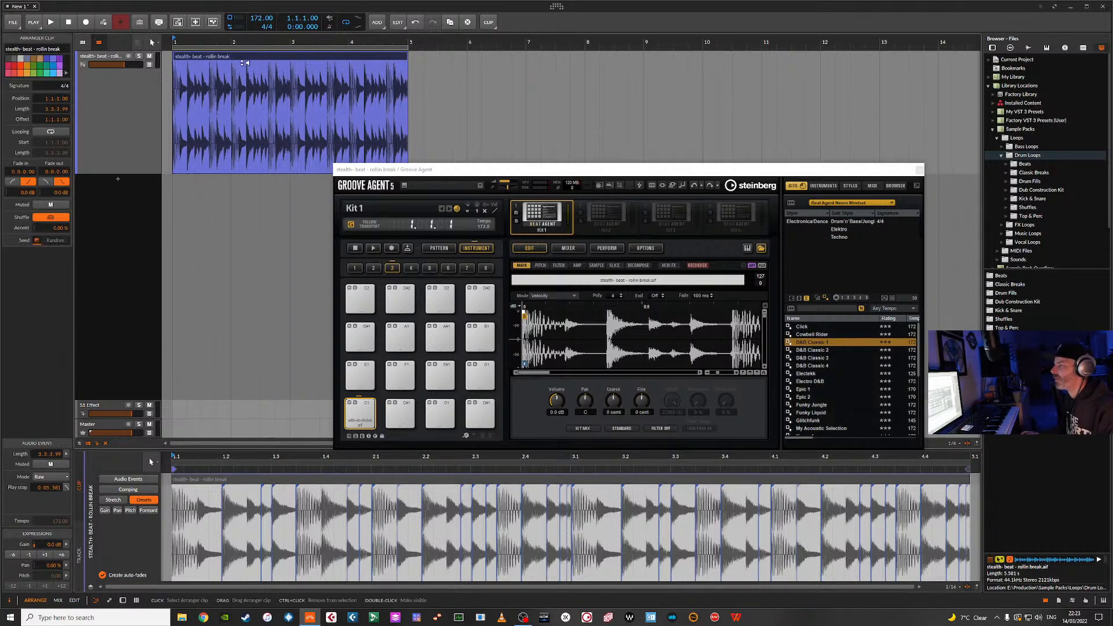
click(83, 42)
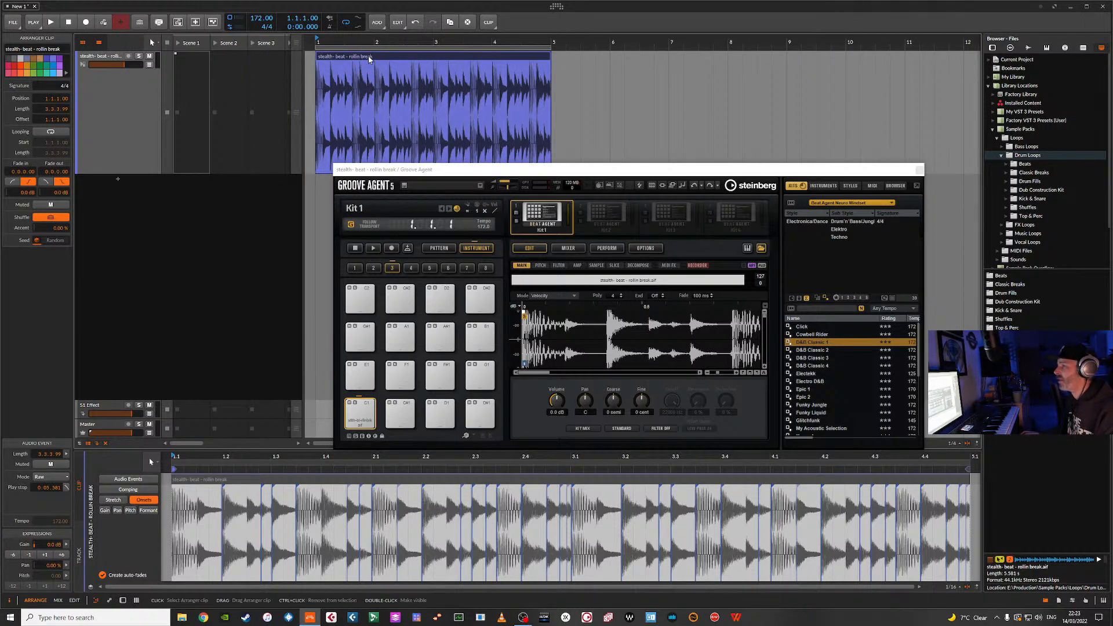
drag(364, 57, 187, 70)
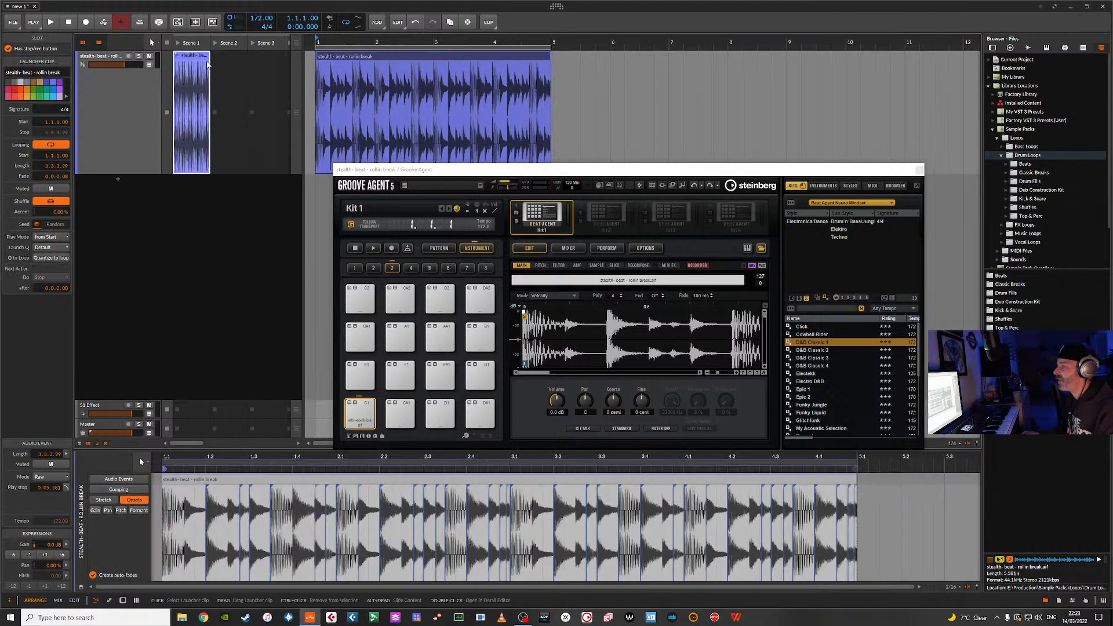
click(408, 62)
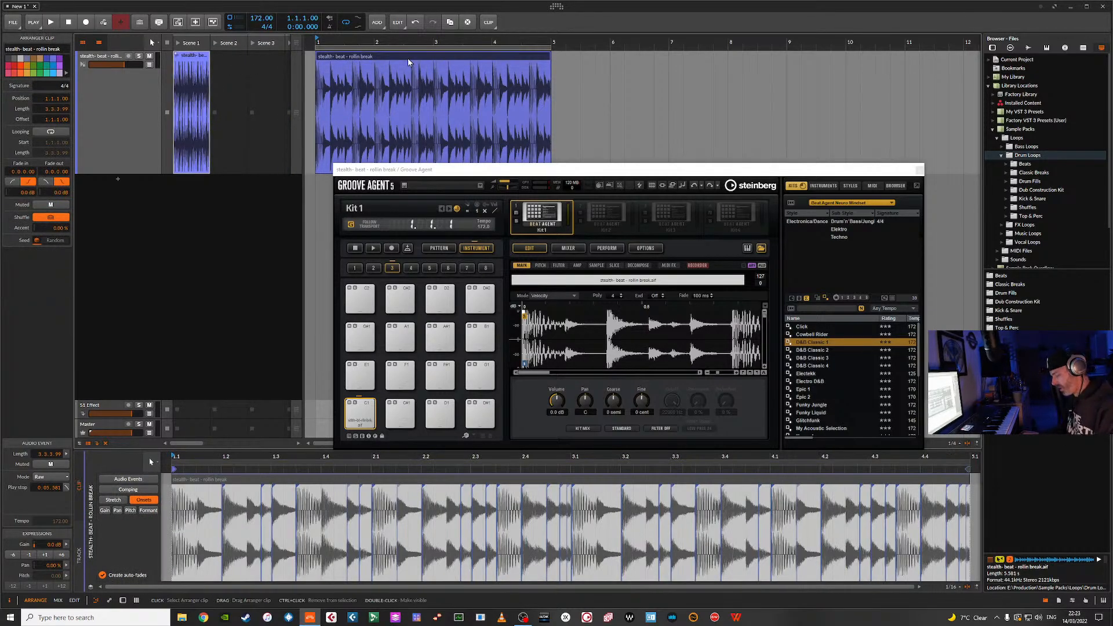
key(Delete)
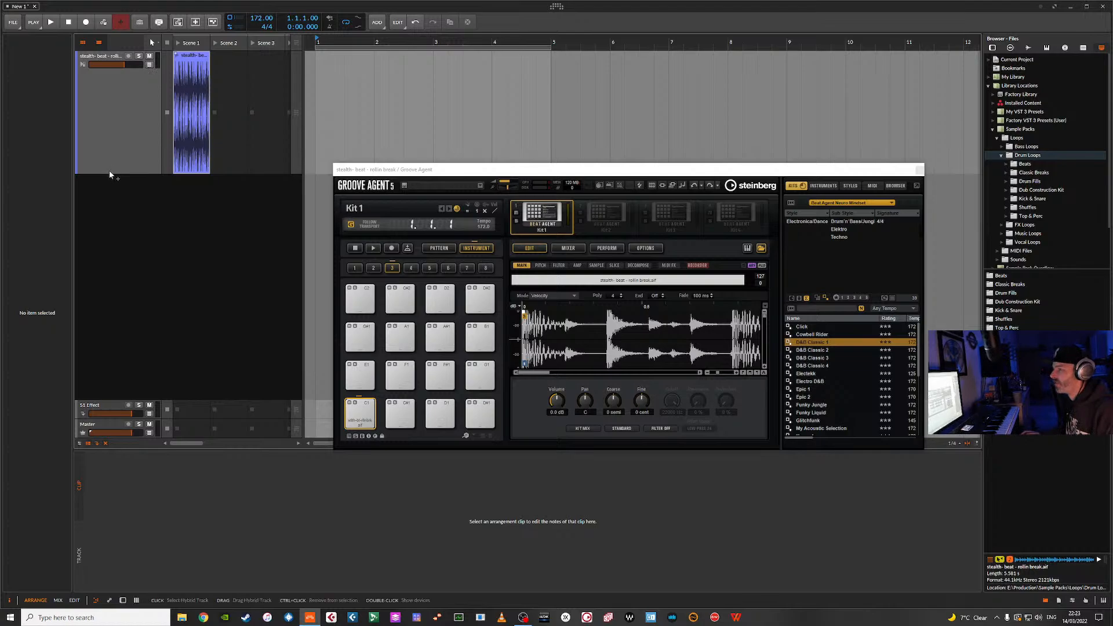
Reduce the height of the rollin break track and hide the clip launcher.
click(109, 169)
click(83, 43)
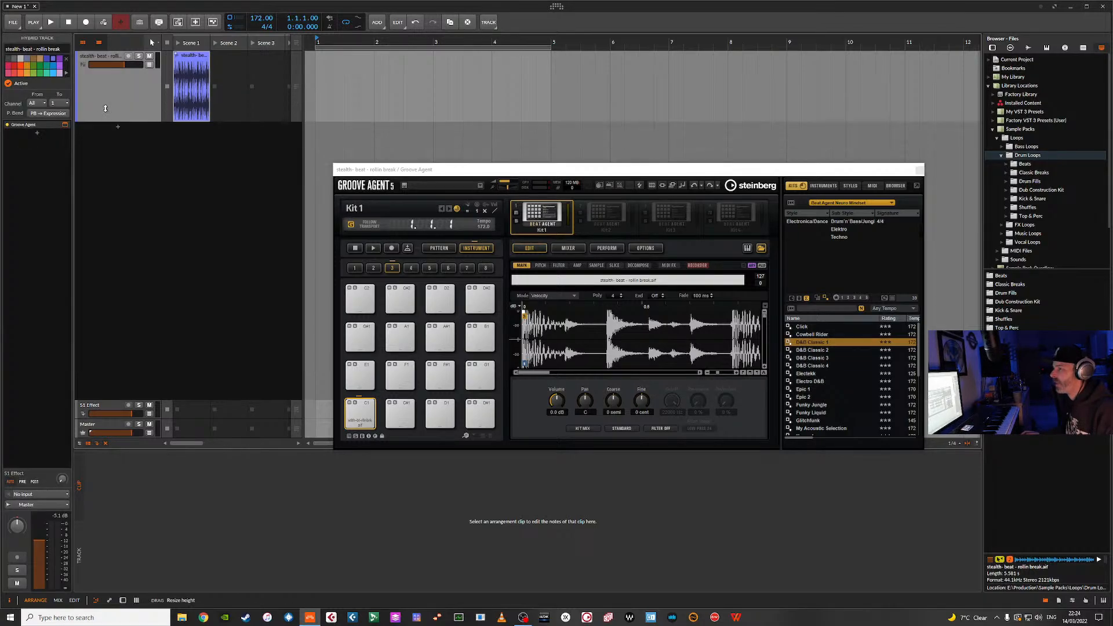
click(83, 43)
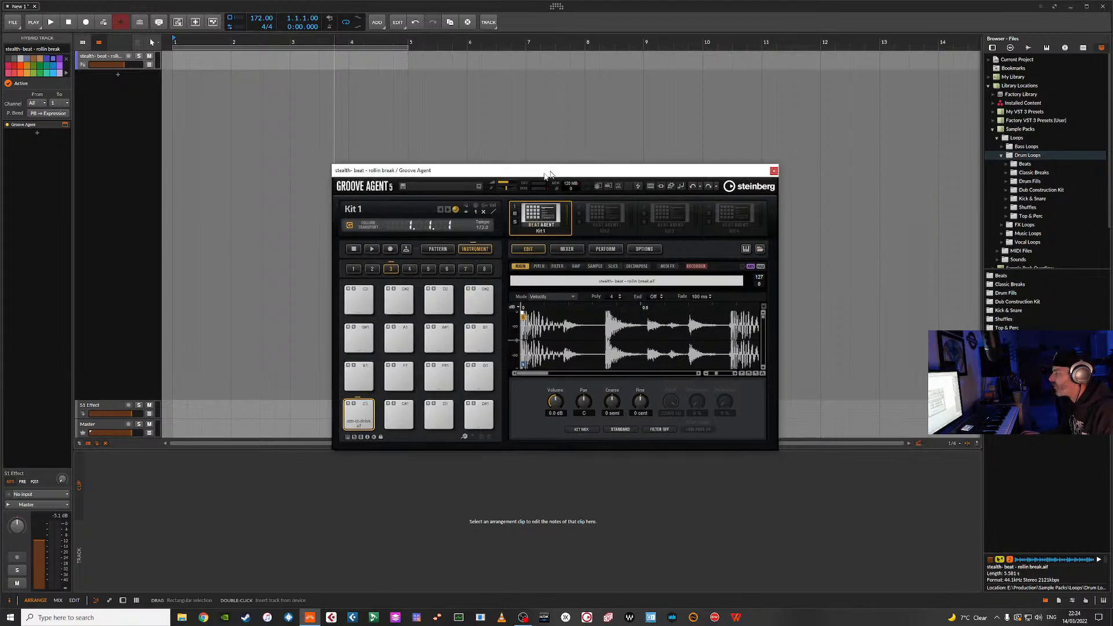
Move and enlarge the Groove Agent window to view the loaded break's waveform, and close the window.
drag(551, 174, 292, 80)
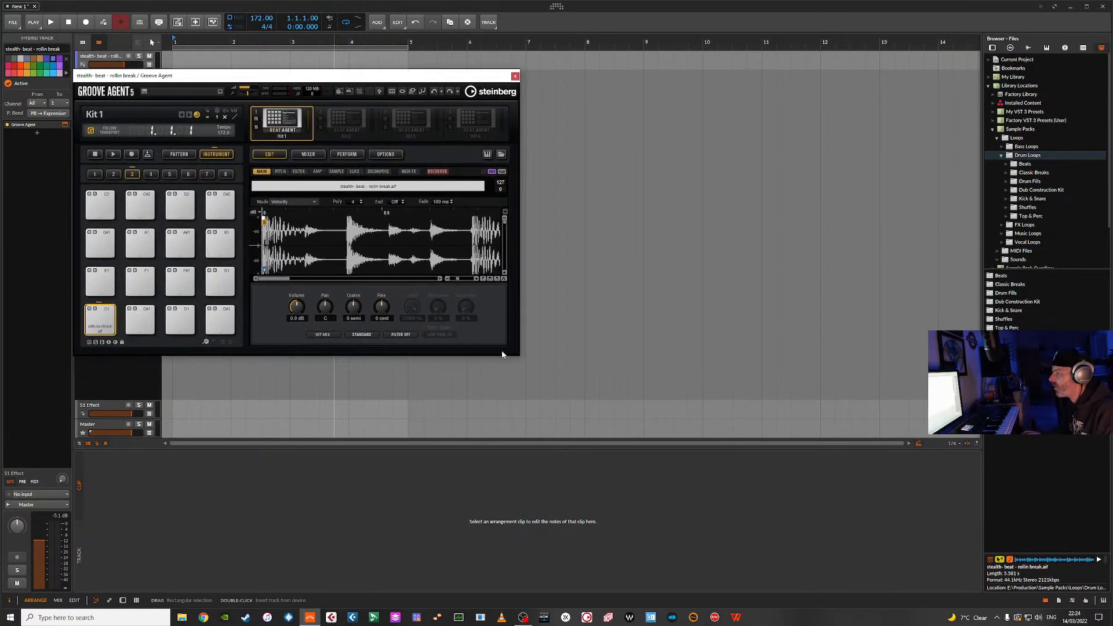
drag(521, 358, 841, 565)
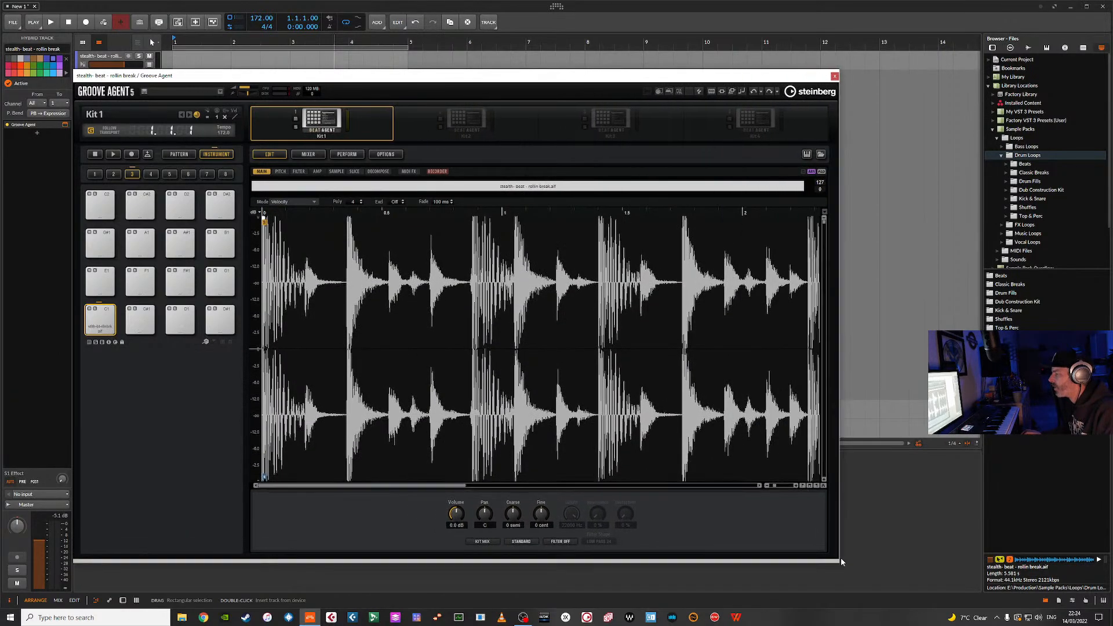
click(834, 76)
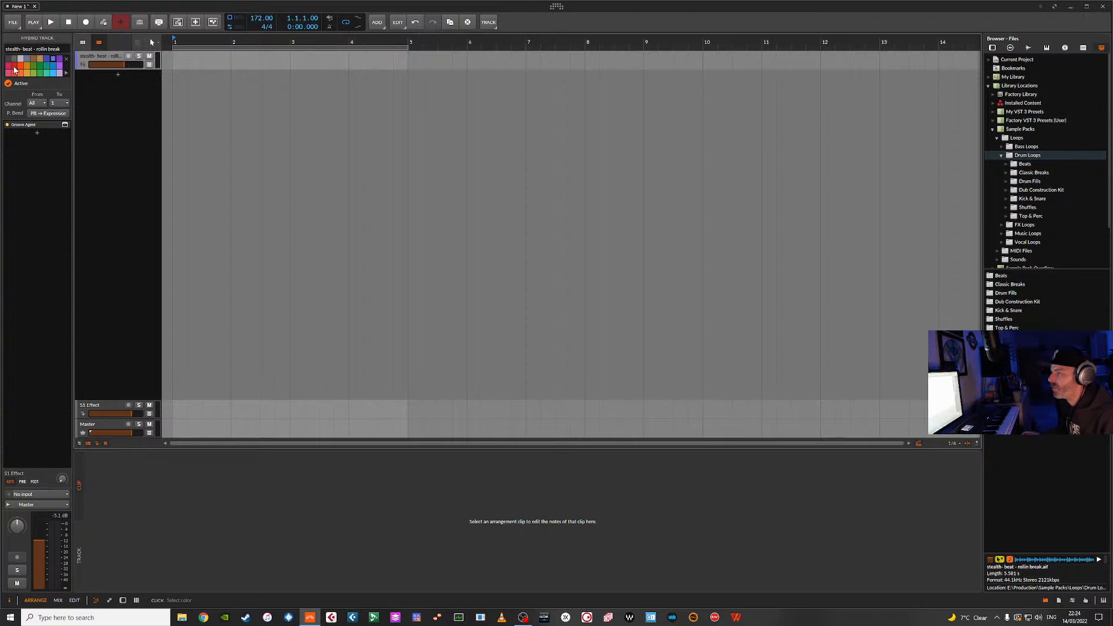
Show the clip launcher, copy the Scene 1 rollin break clip to the start of the arranger track, and increase the track's height.
click(82, 42)
drag(191, 61, 317, 165)
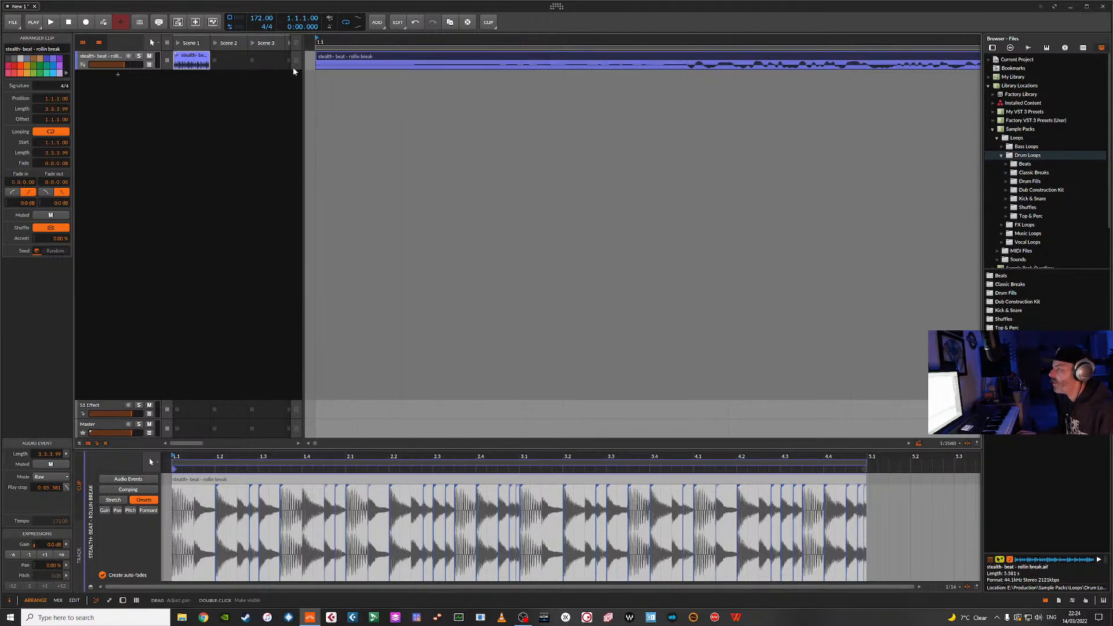
drag(123, 70, 97, 201)
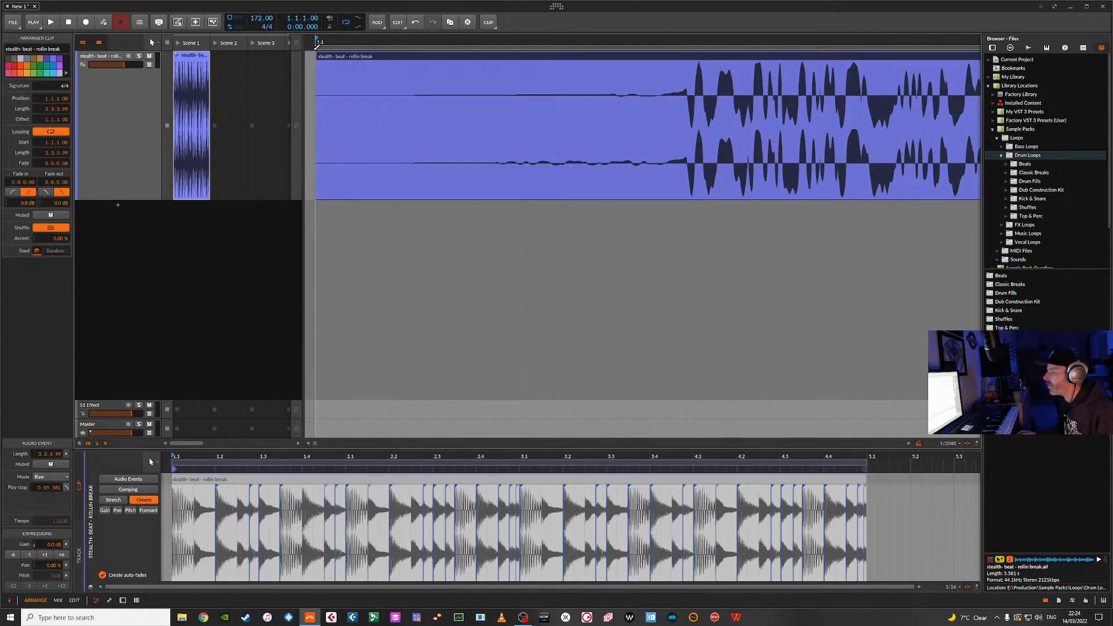
Trim the near-silent lead-in off the arranger clip up to its first transient and move the clip back to 1.1.1.00.
click(315, 96)
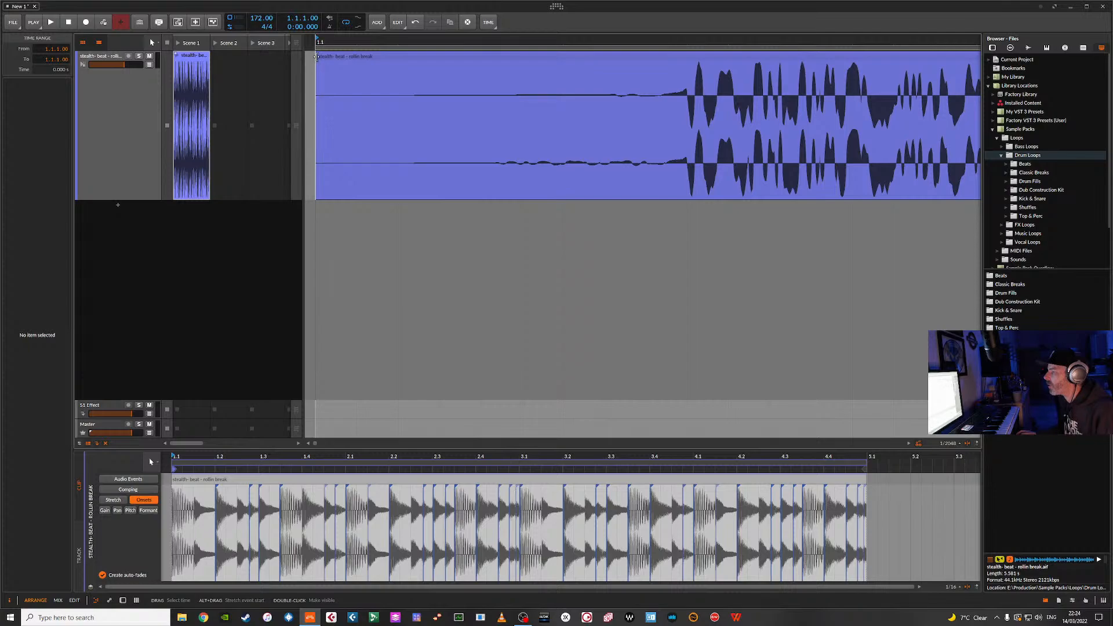
drag(313, 118, 685, 94)
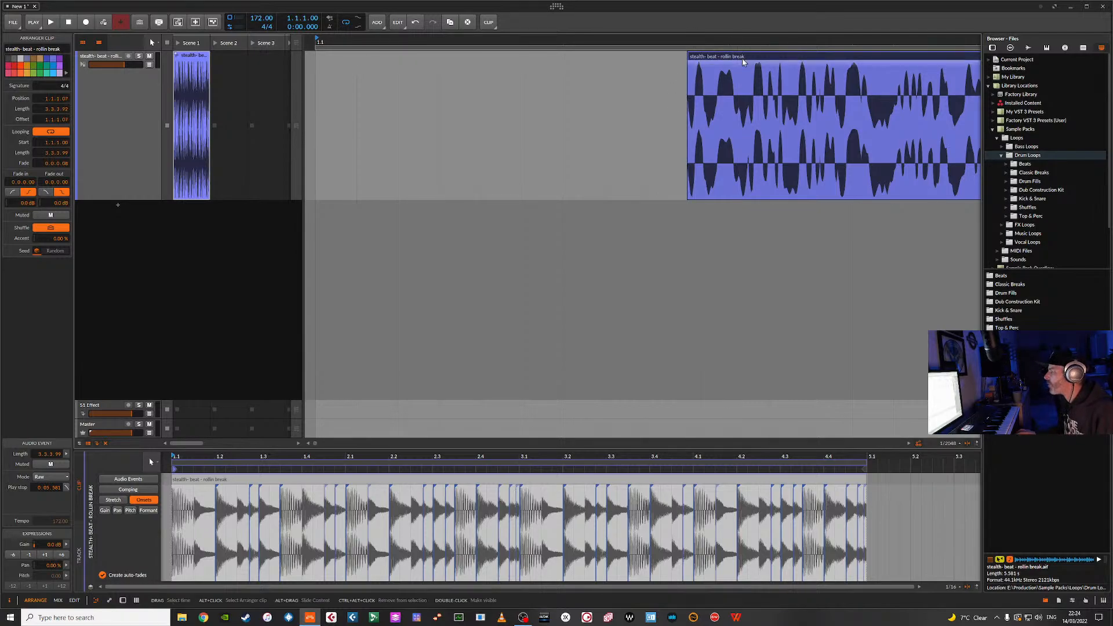
drag(738, 49, 377, 48)
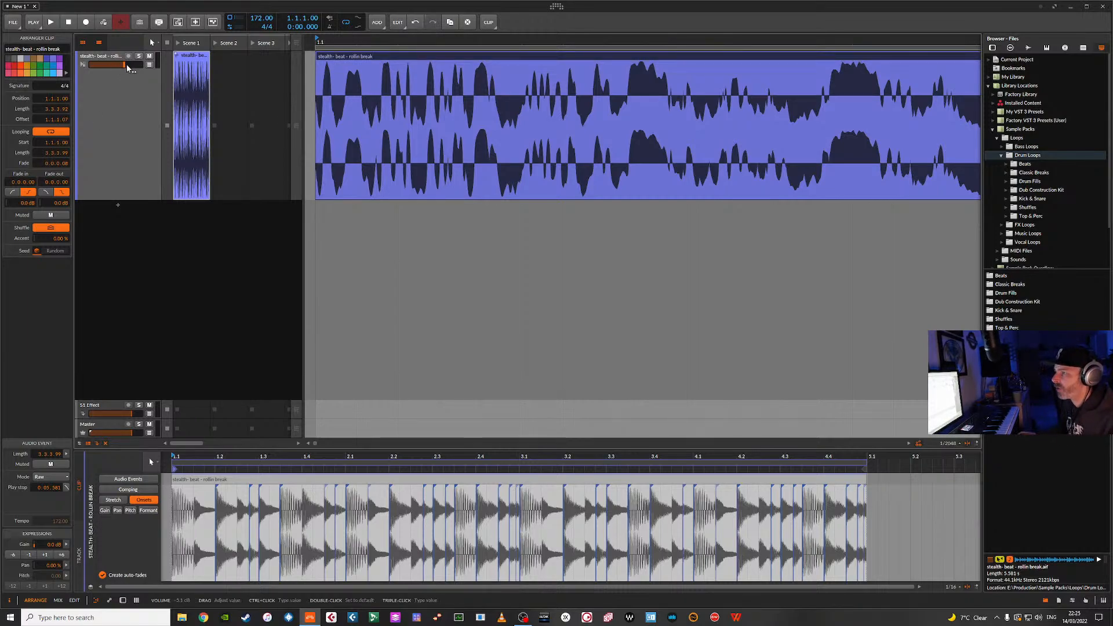
Raise the rollin break track's volume and bounce the trimmed arranger clip in place.
drag(128, 68, 135, 68)
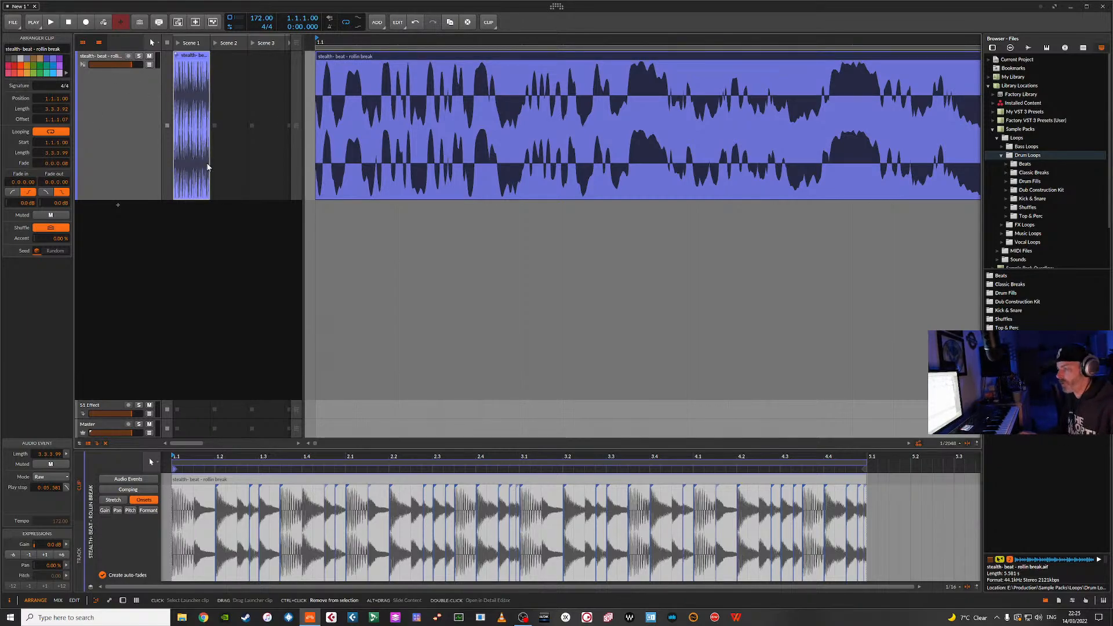
key(ctrl+b)
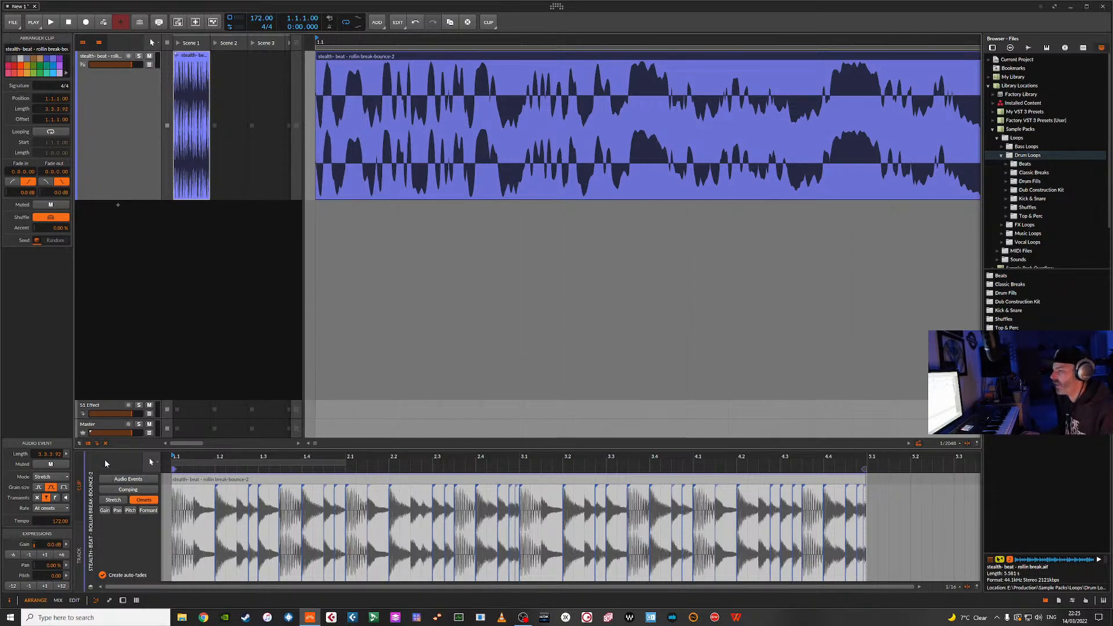
Open the Groove Agent window from the track's device chain and reset all of its pads.
click(122, 600)
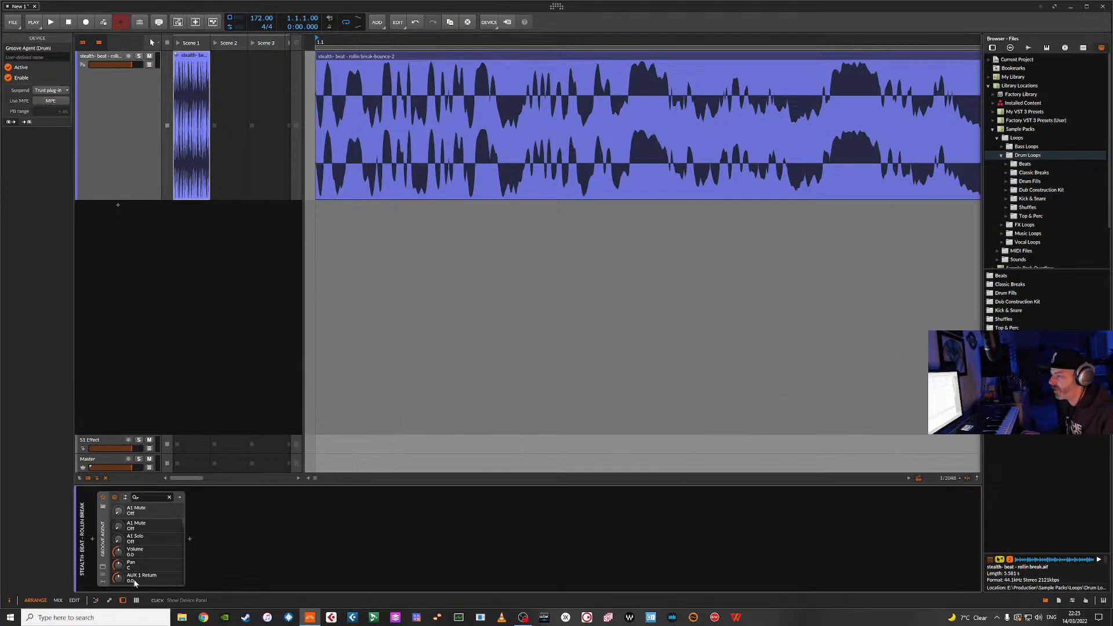
click(102, 566)
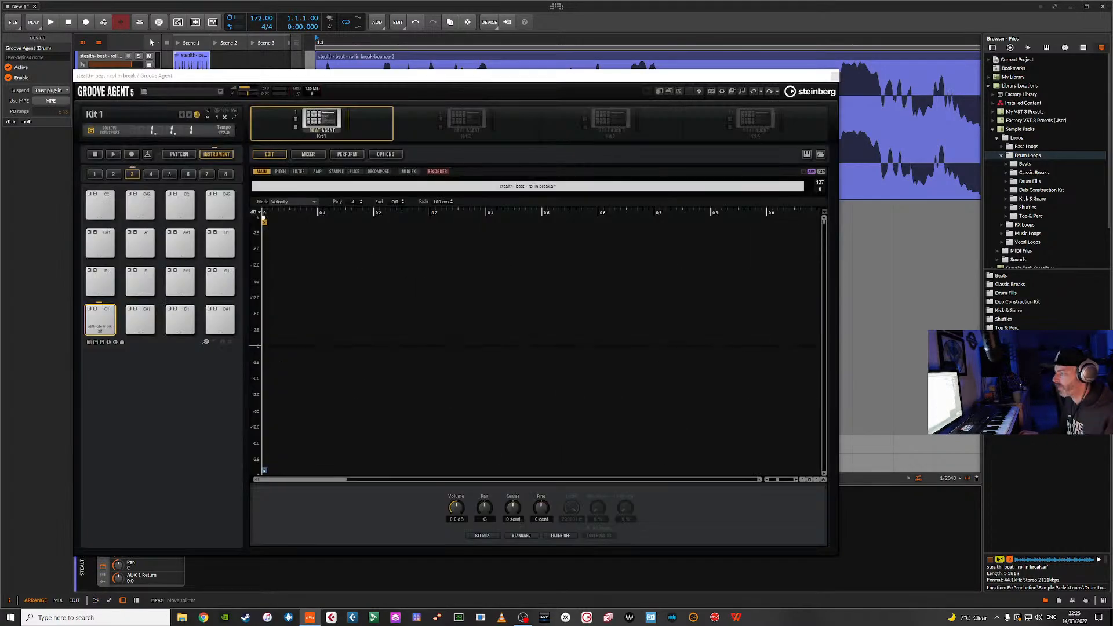
right_click(99, 326)
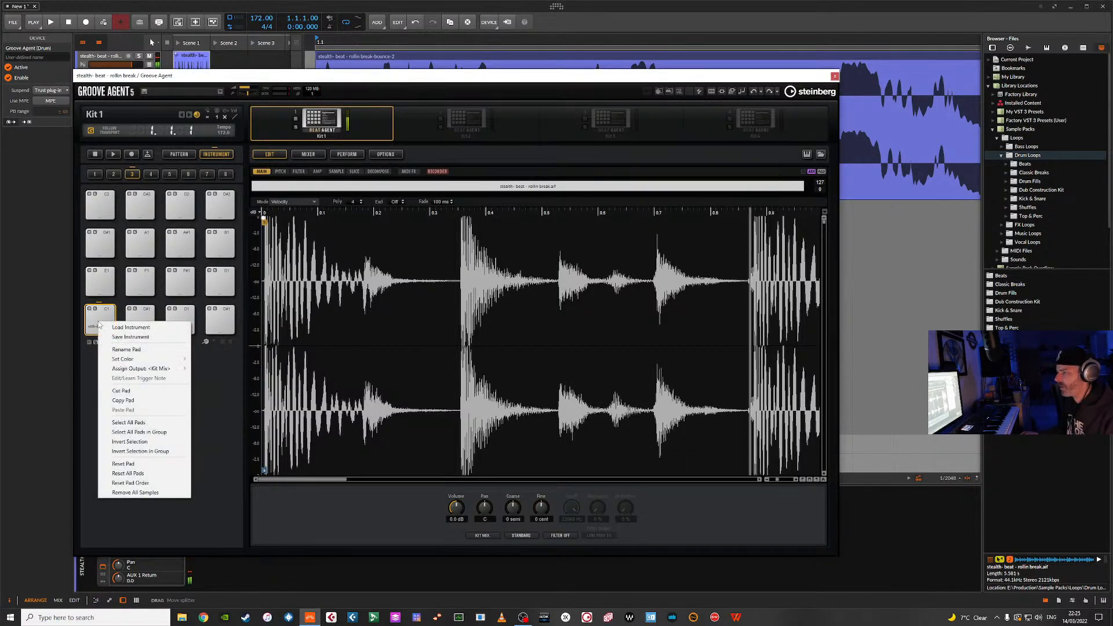
click(139, 474)
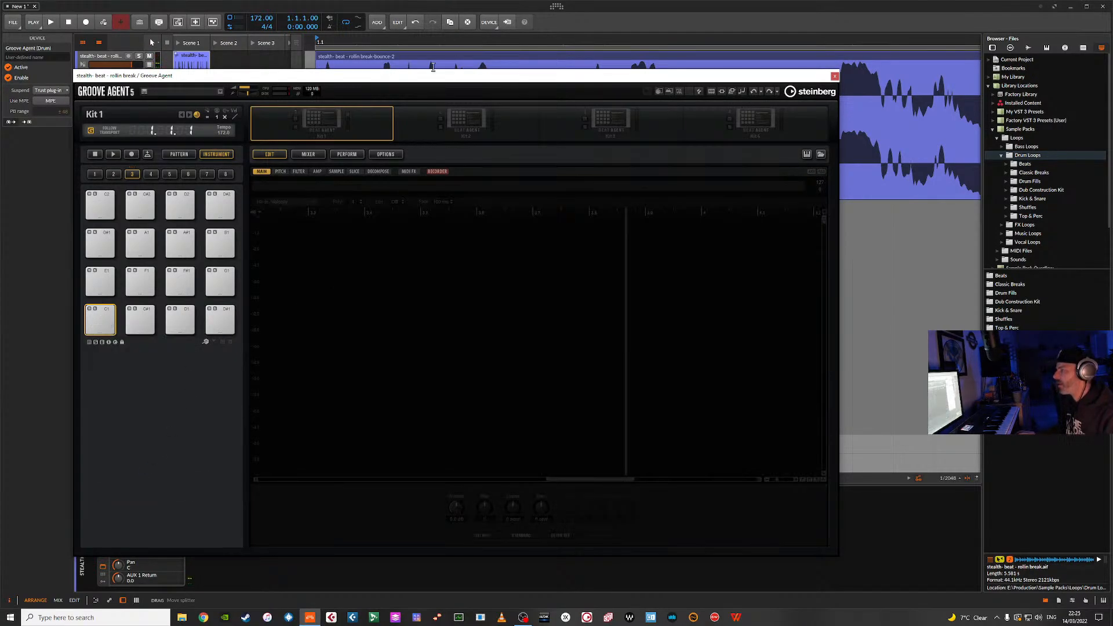
Move Groove Agent clear of the detail editor and load the bounced clip's audio event onto its first pad.
drag(433, 69, 501, 166)
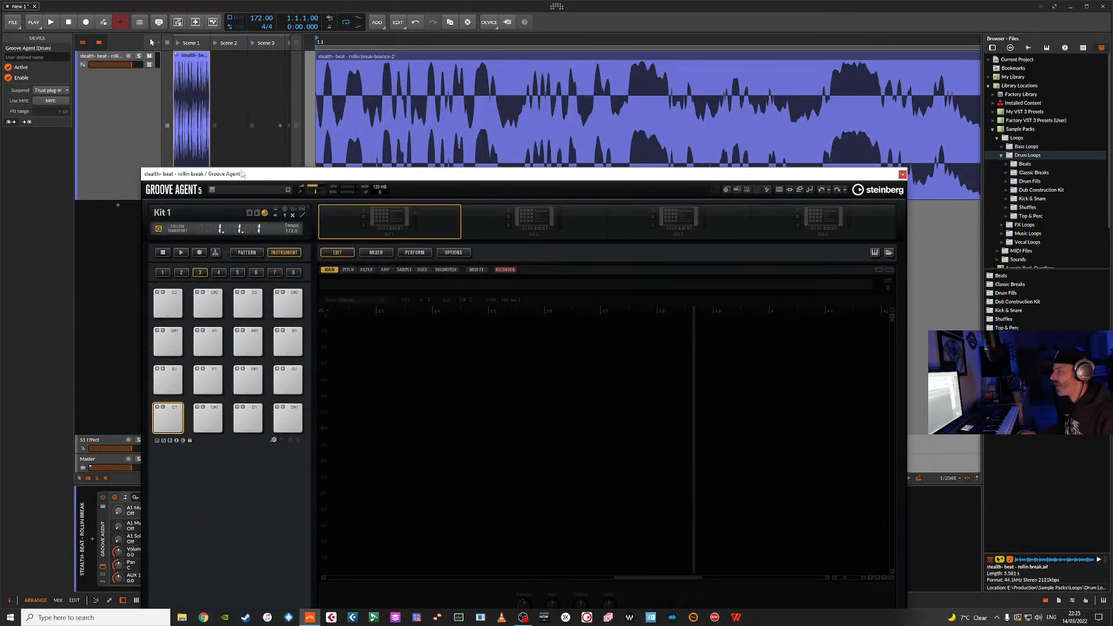
click(332, 70)
drag(327, 177, 426, 122)
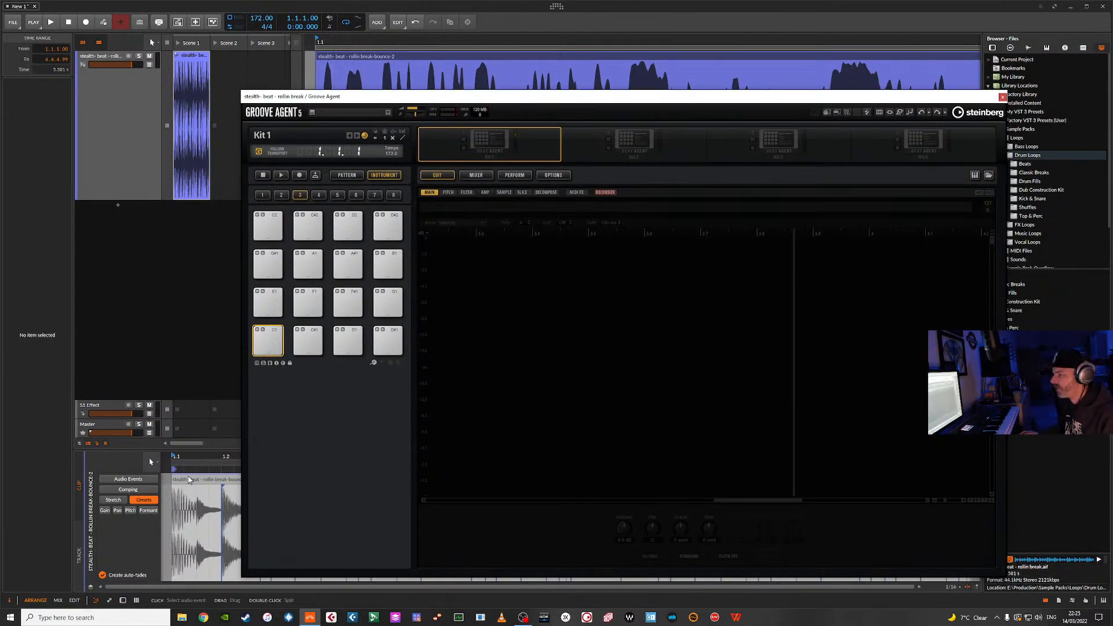
drag(187, 478, 268, 342)
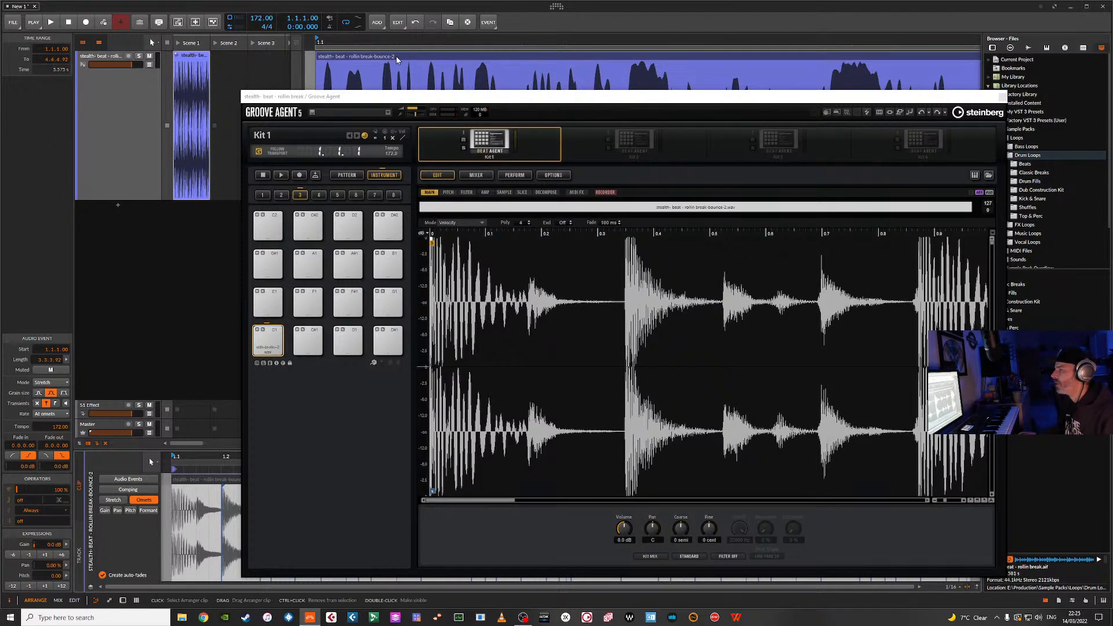
Replace the Scene 1 launcher clip with the bounced break and delete the bounced clip from the arranger.
click(200, 57)
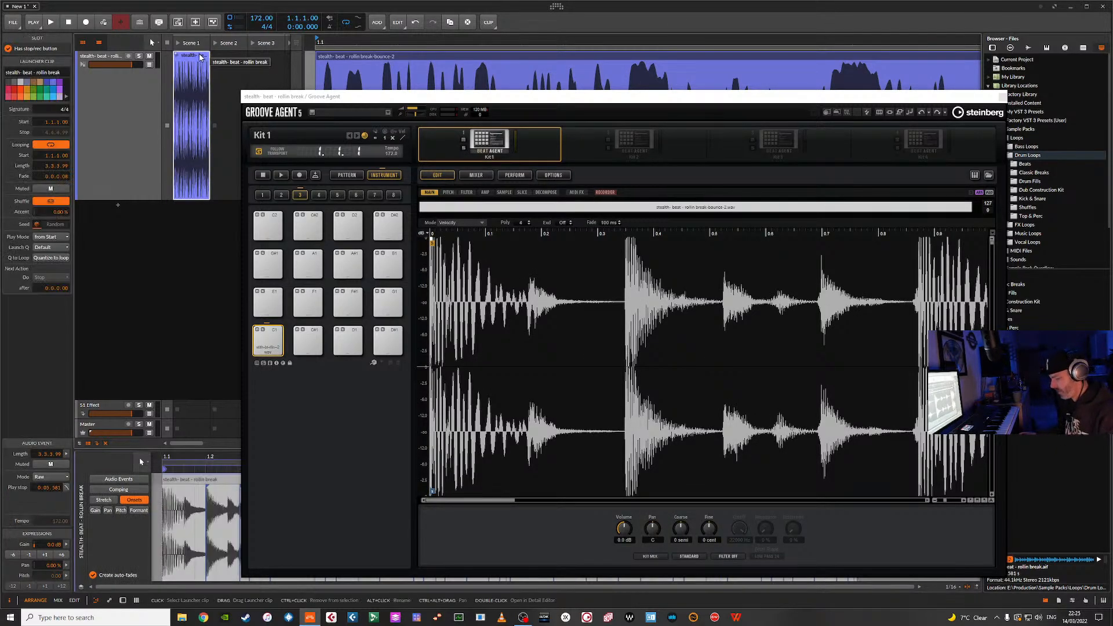
key(Delete)
drag(477, 58, 195, 62)
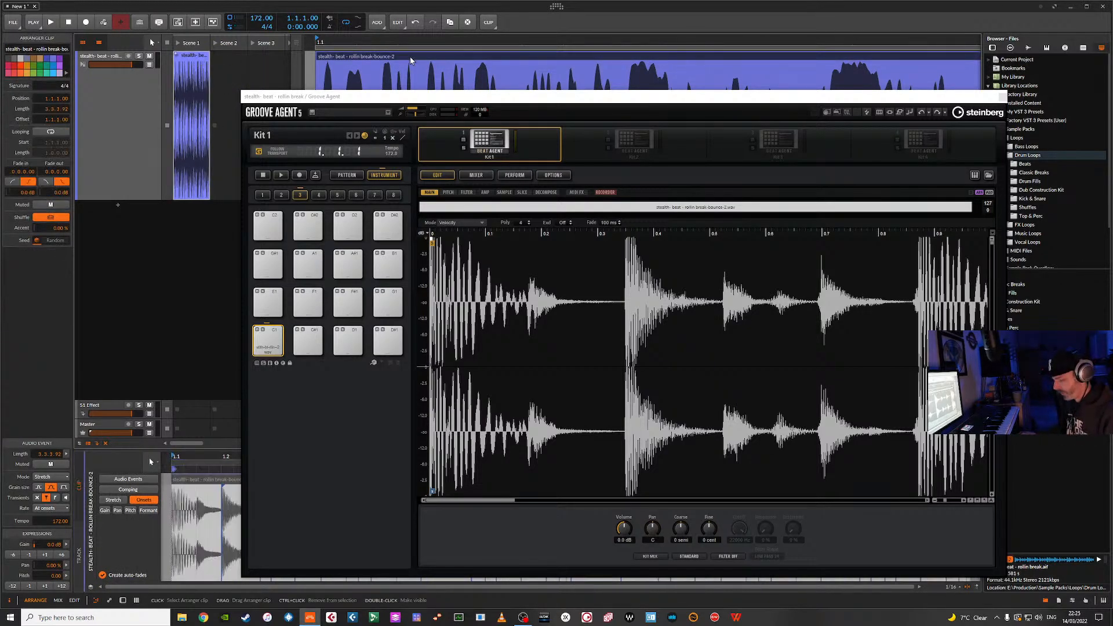
key(Delete)
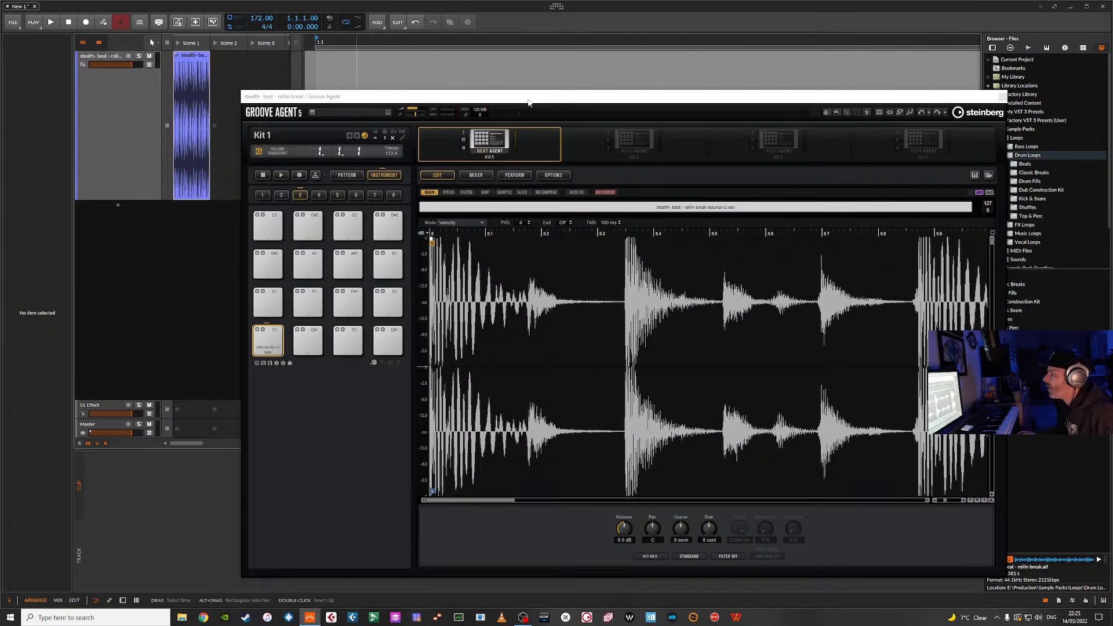
Display the whole break waveform on Groove Agent's Slice page and create slices across the pads.
drag(529, 102, 386, 100)
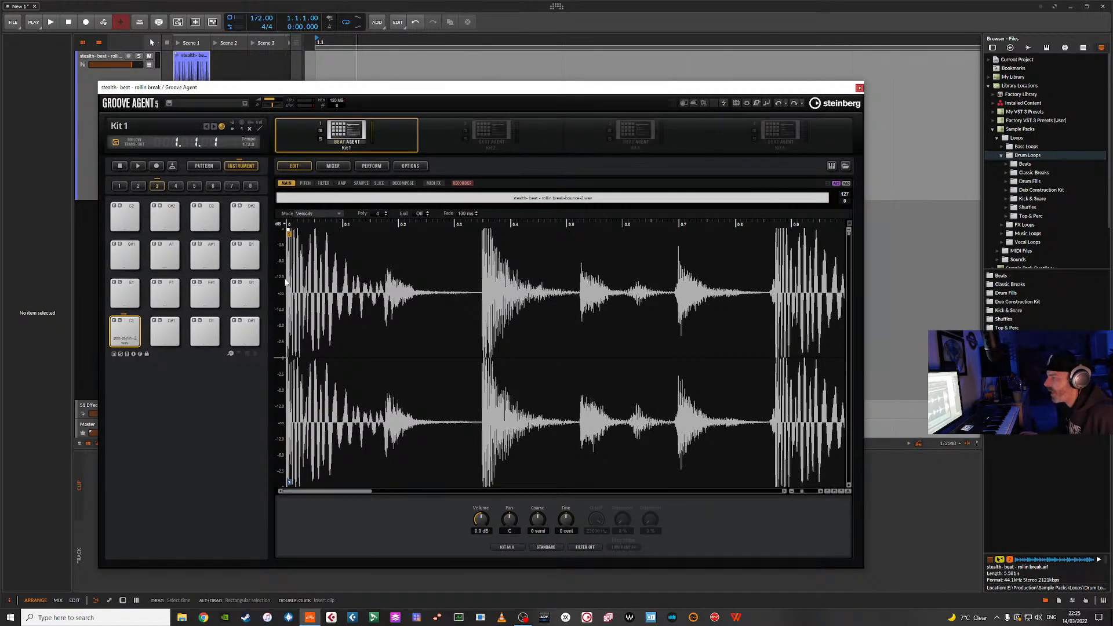
mouse_move(802, 491)
mouse_down()
mouse_move(818, 491)
mouse_move(794, 491)
mouse_up()
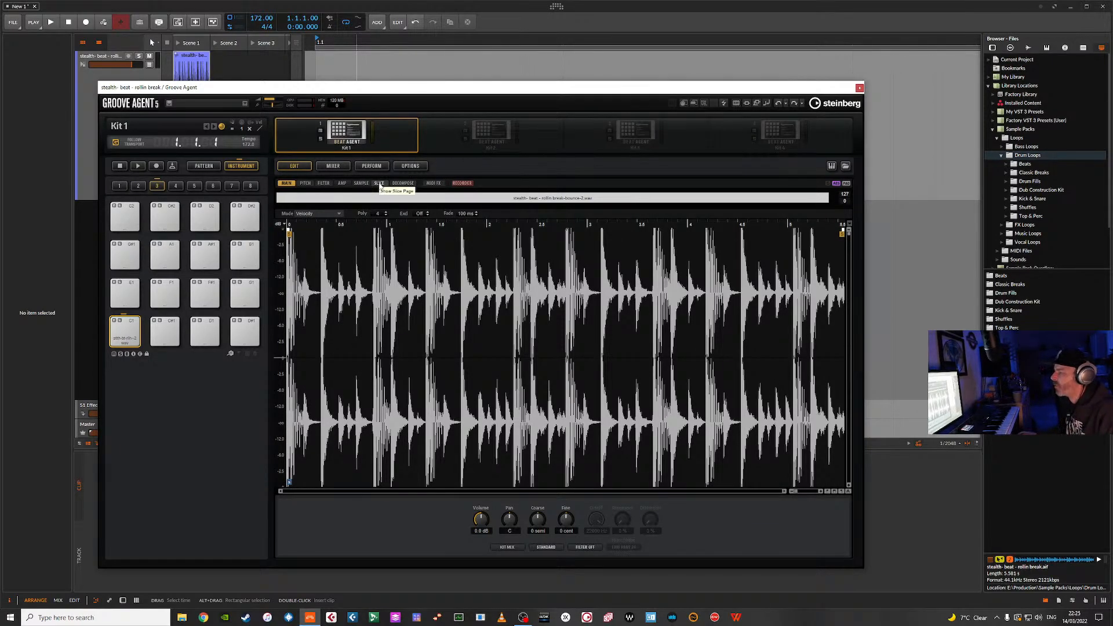
click(379, 185)
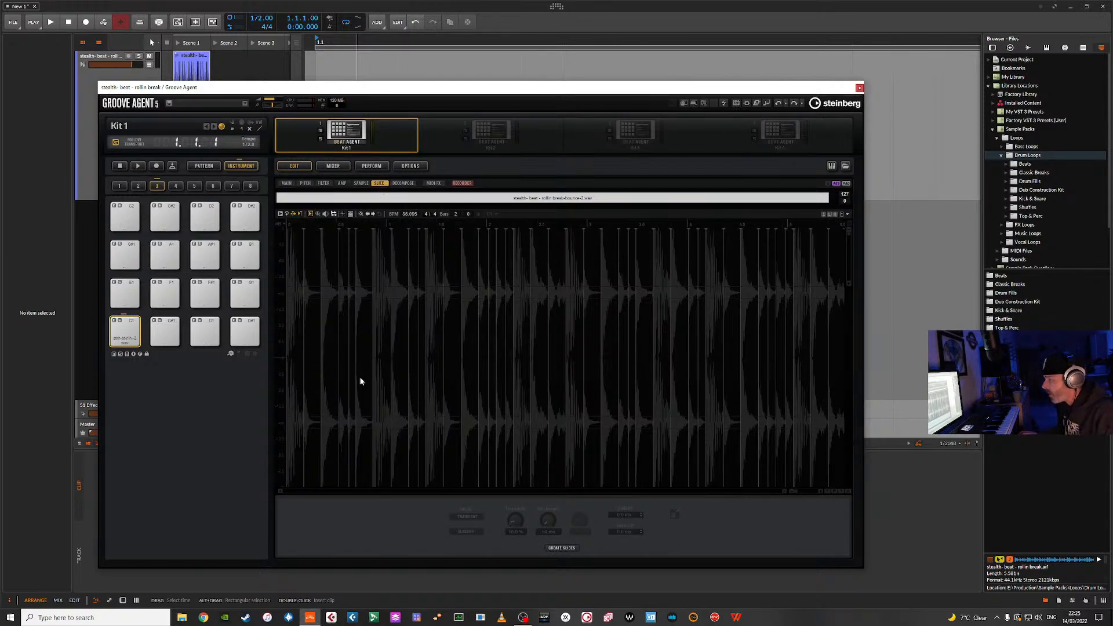
click(561, 549)
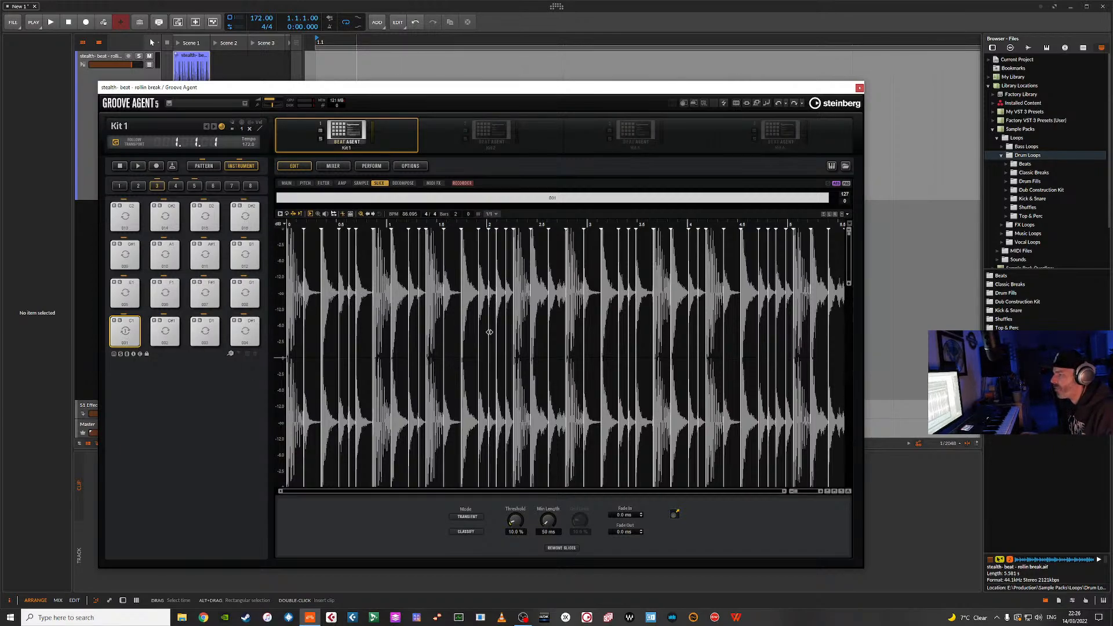
Audition the first slice, pull its end in to just before the next hit, and play it again.
click(128, 329)
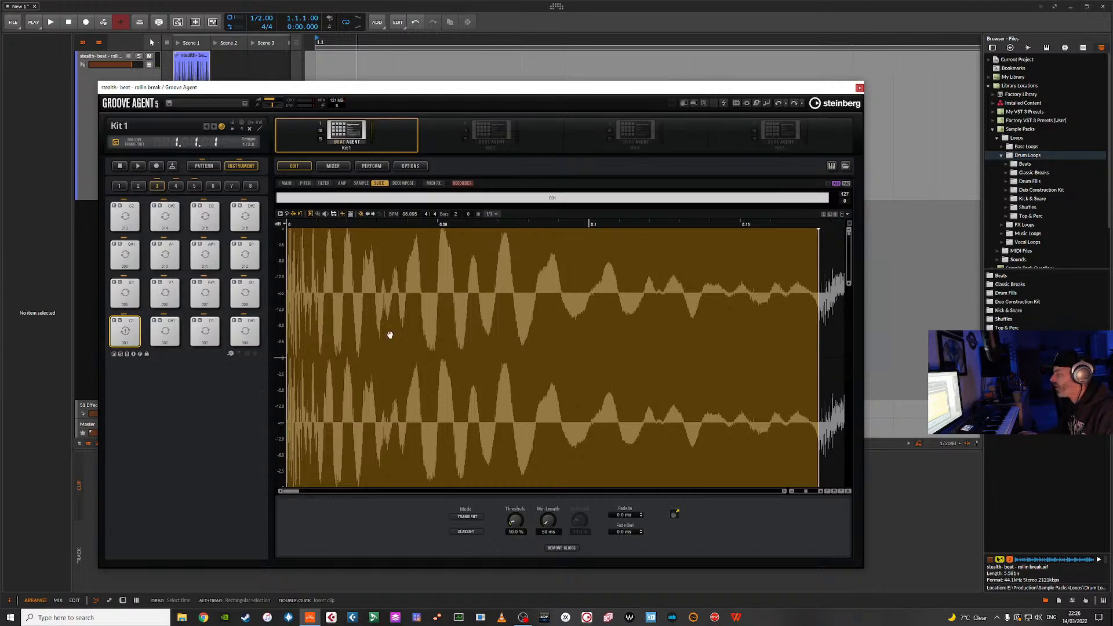
click(132, 324)
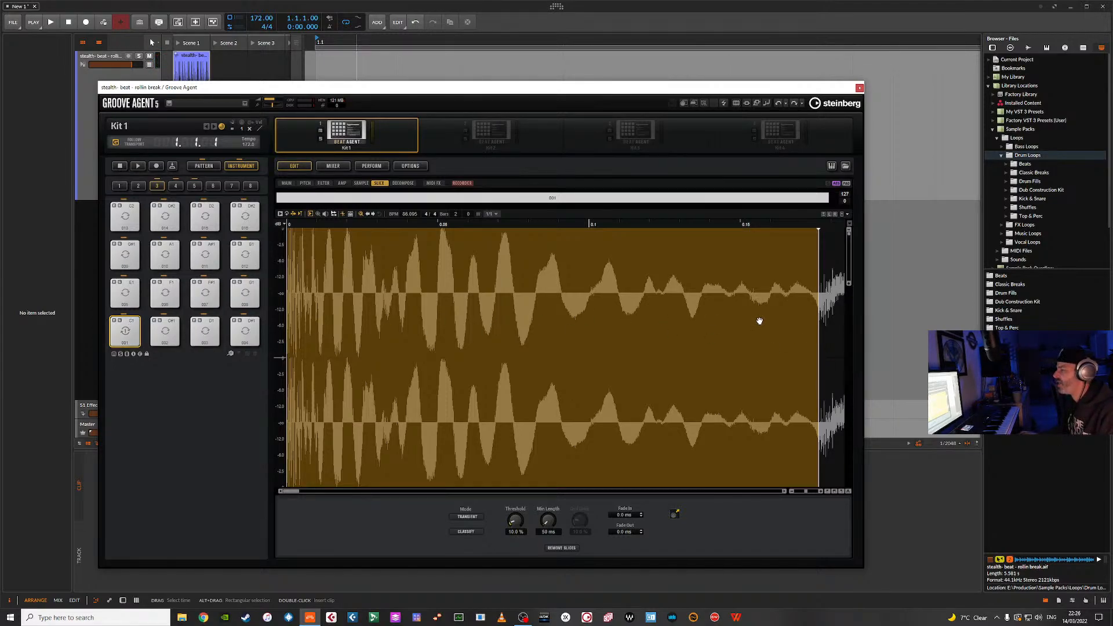
drag(819, 348, 811, 349)
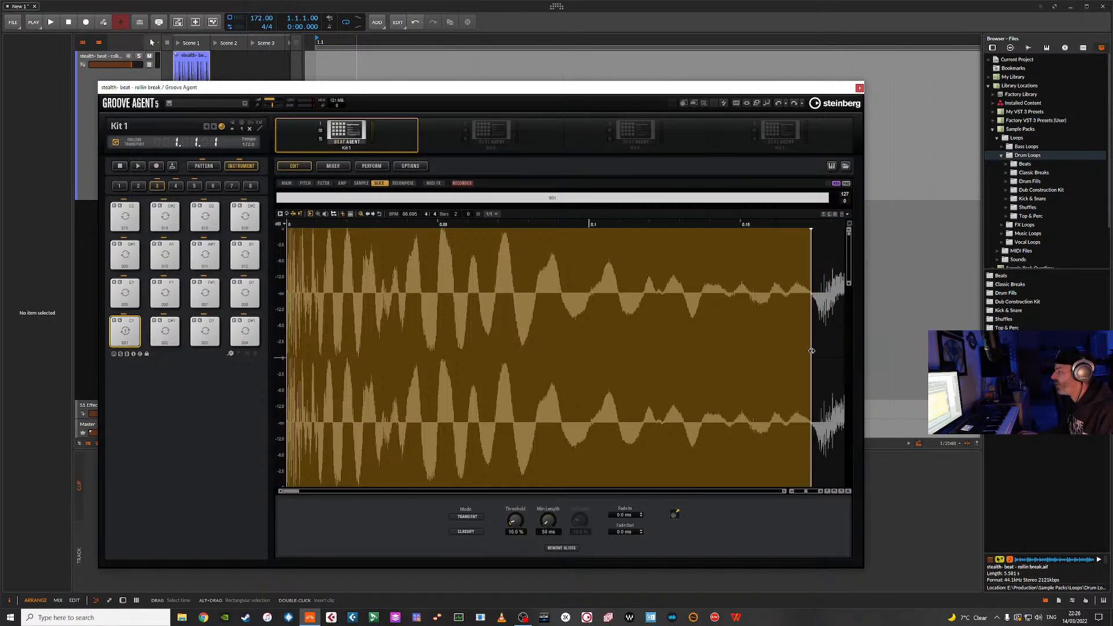
click(133, 324)
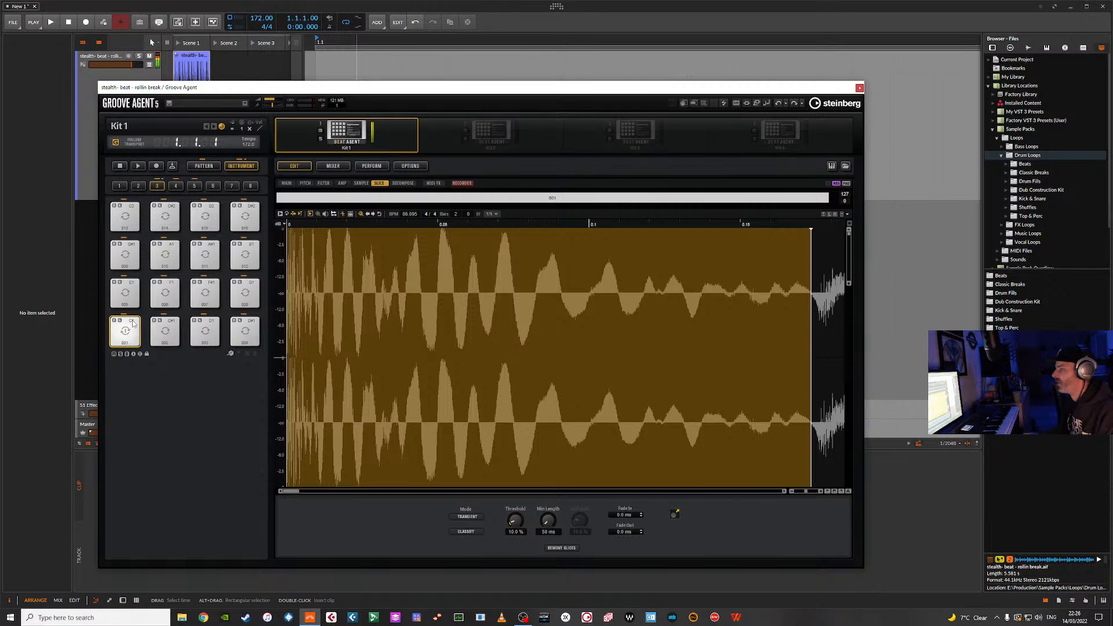
Audition the second slice and shorten the end of the third slice to just before the following hit.
click(169, 325)
click(169, 326)
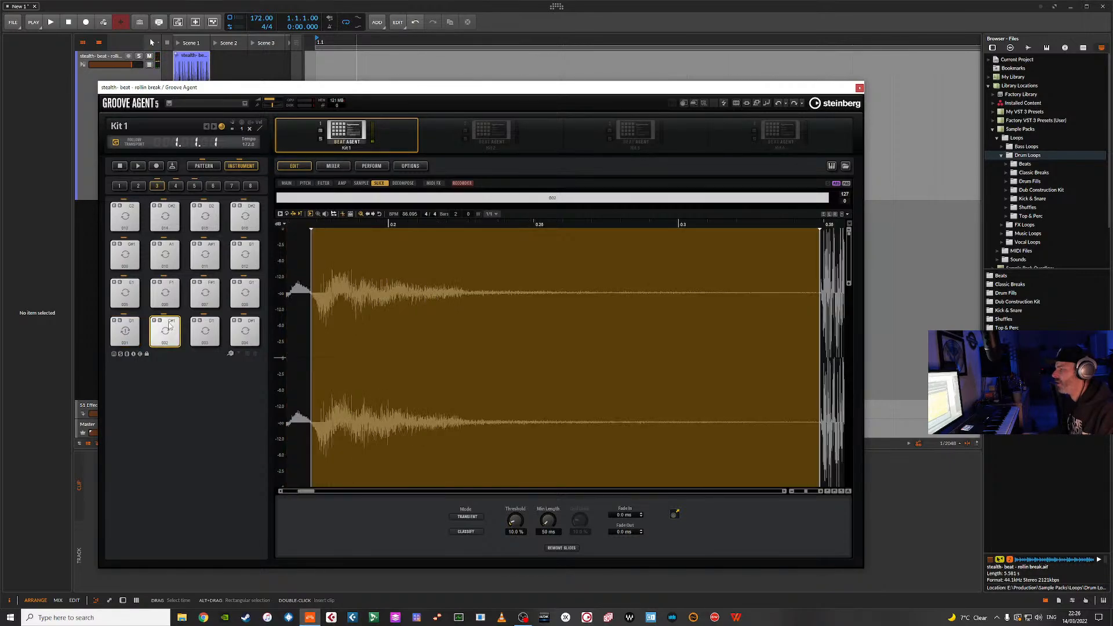
click(205, 328)
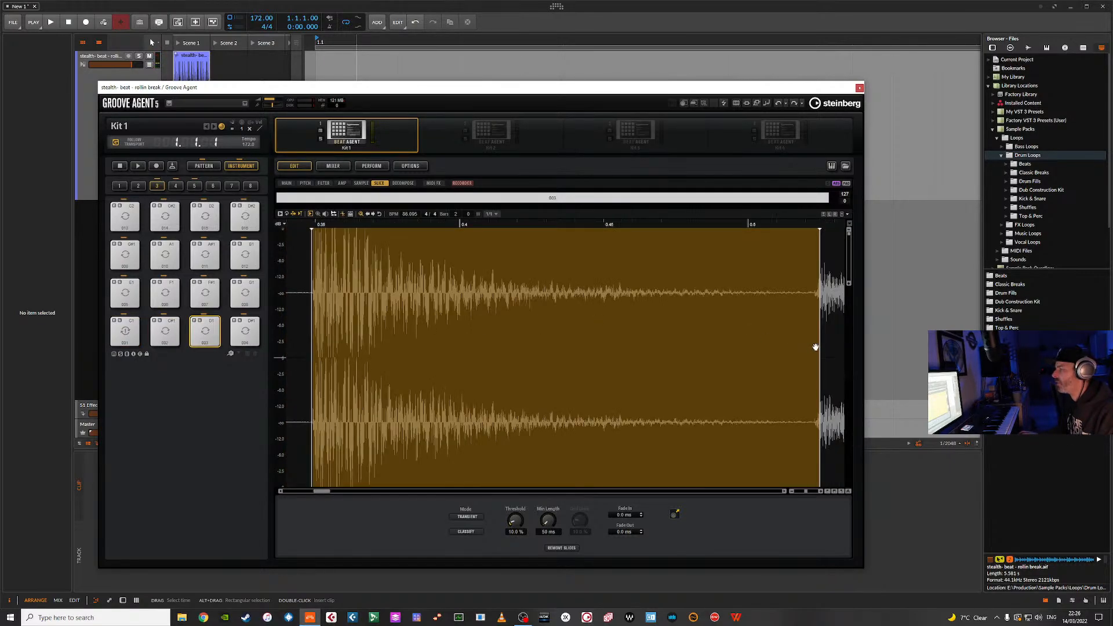
drag(818, 342, 814, 344)
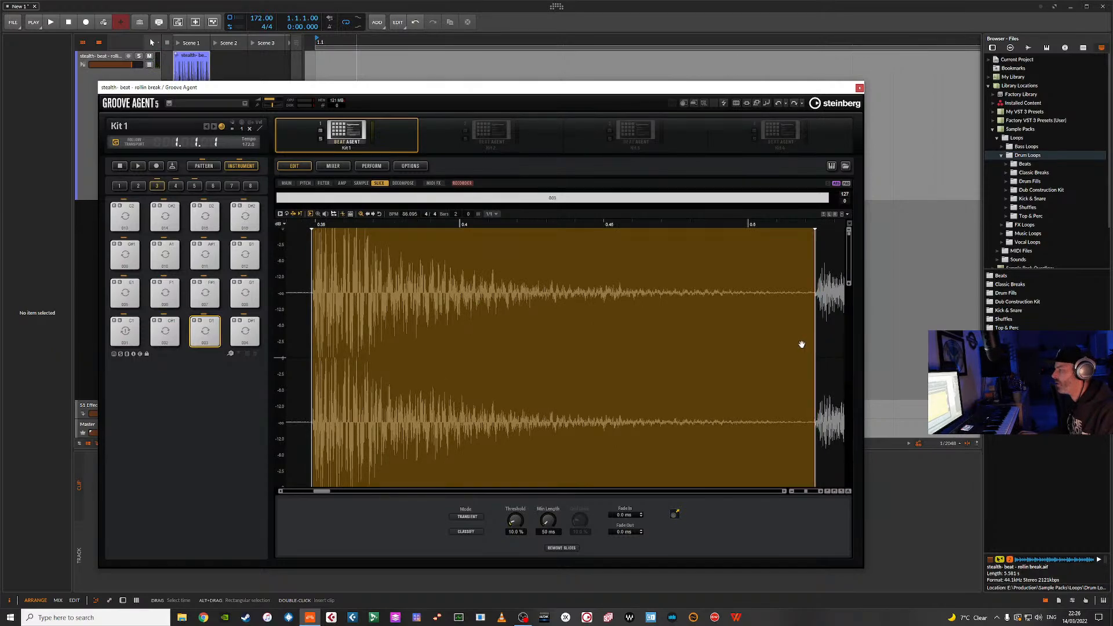
Shorten the ends of the fourth and fifth slices so neither includes the start of the following hit.
click(243, 330)
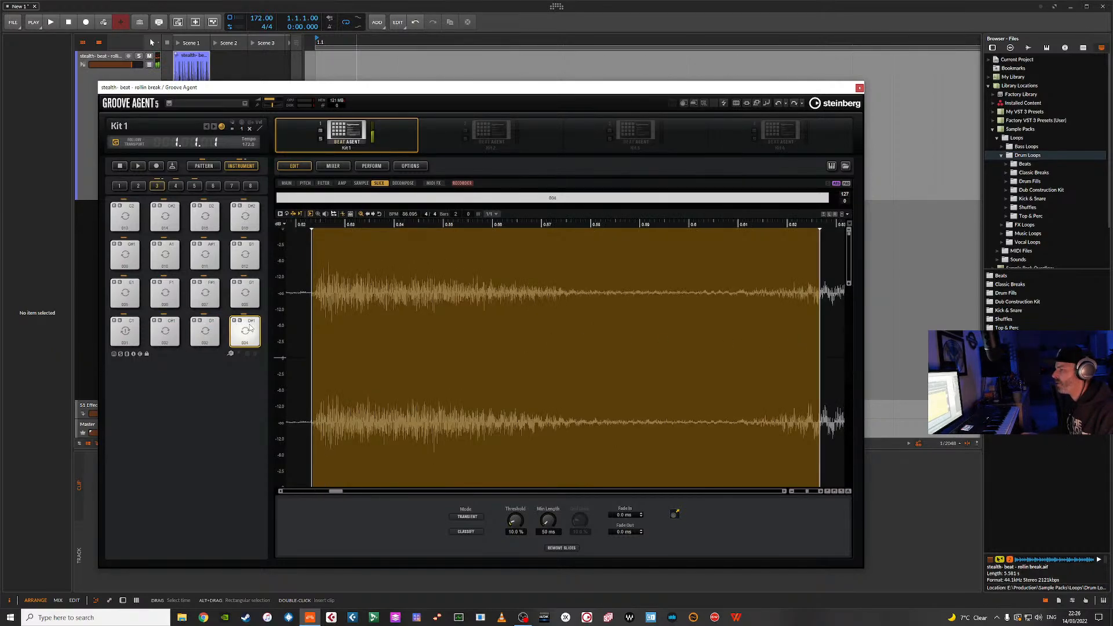
drag(820, 327, 729, 332)
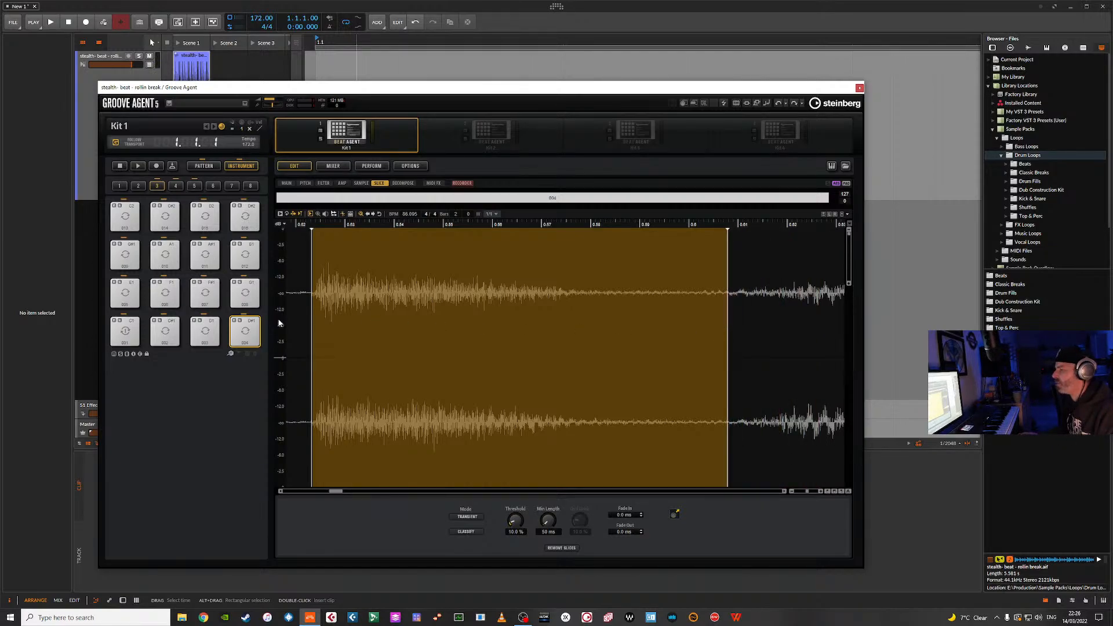
click(127, 291)
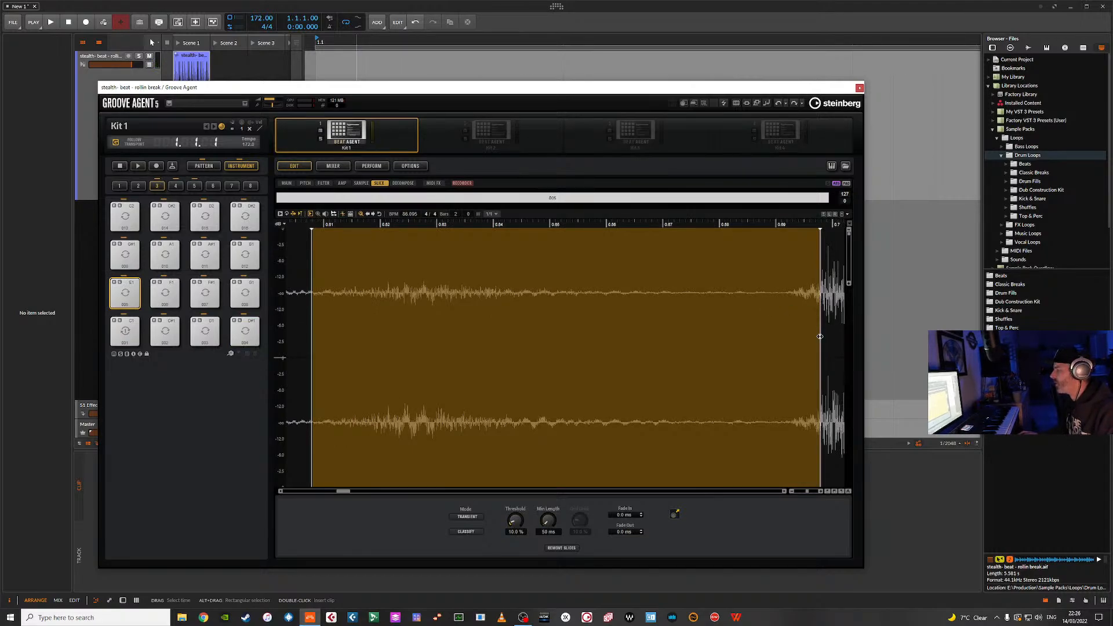
drag(820, 336, 786, 342)
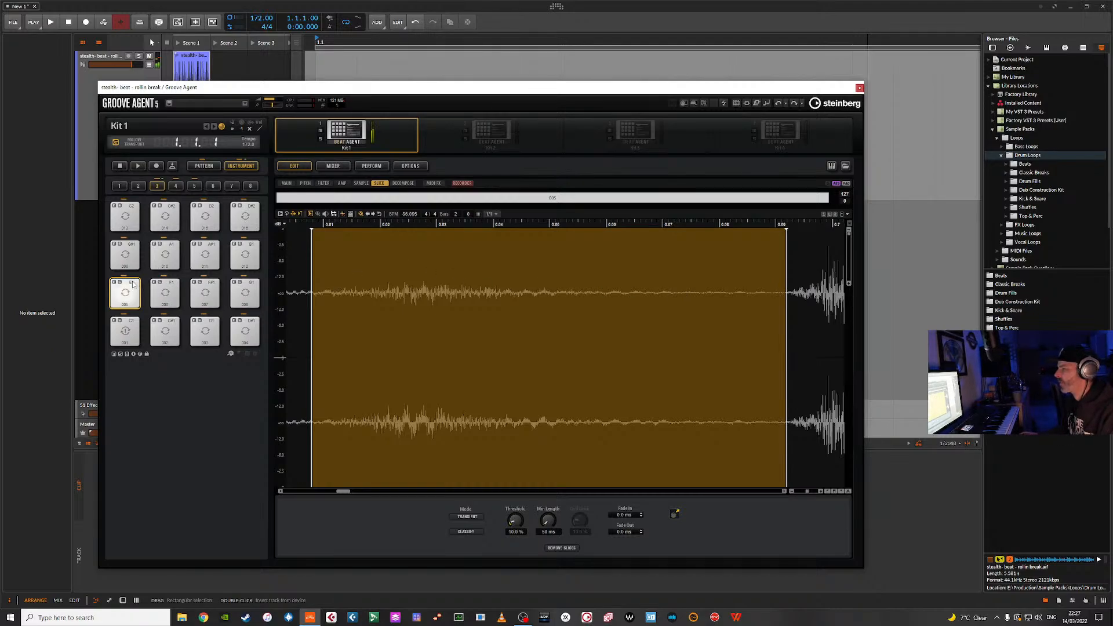
Extend the end of the sixth slice to just before the next loud hit and audition the seventh slice.
click(173, 289)
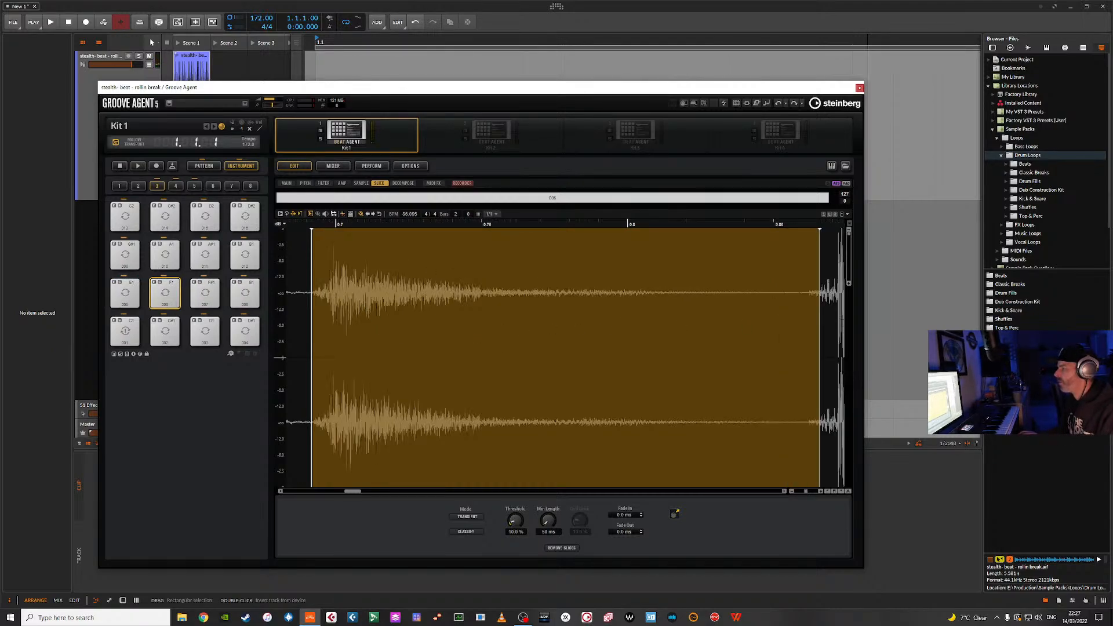
drag(831, 335, 837, 335)
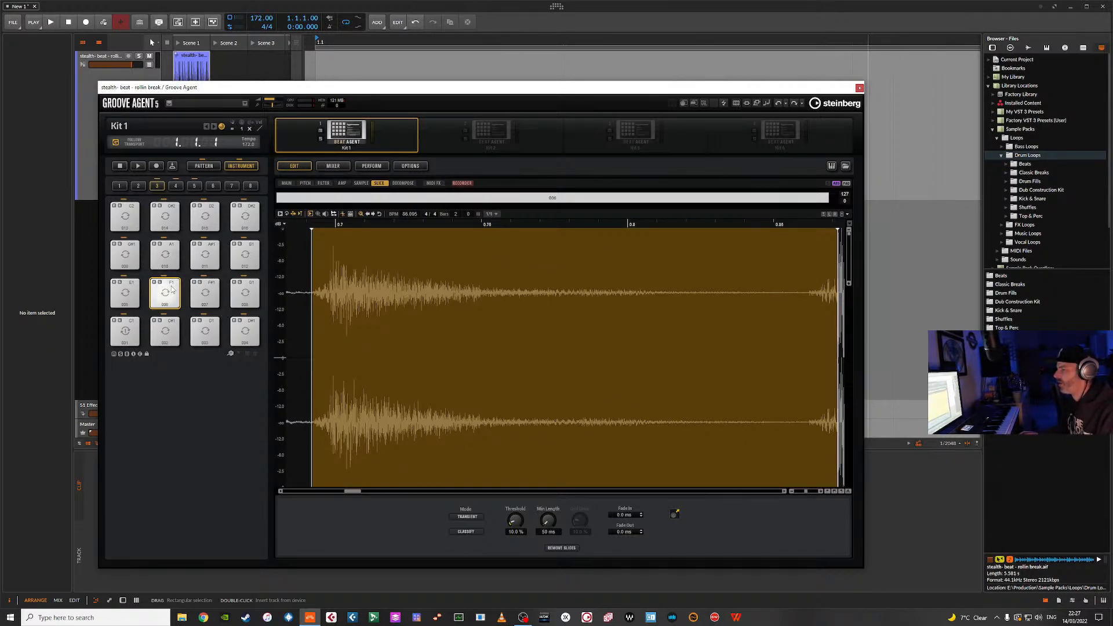
click(211, 290)
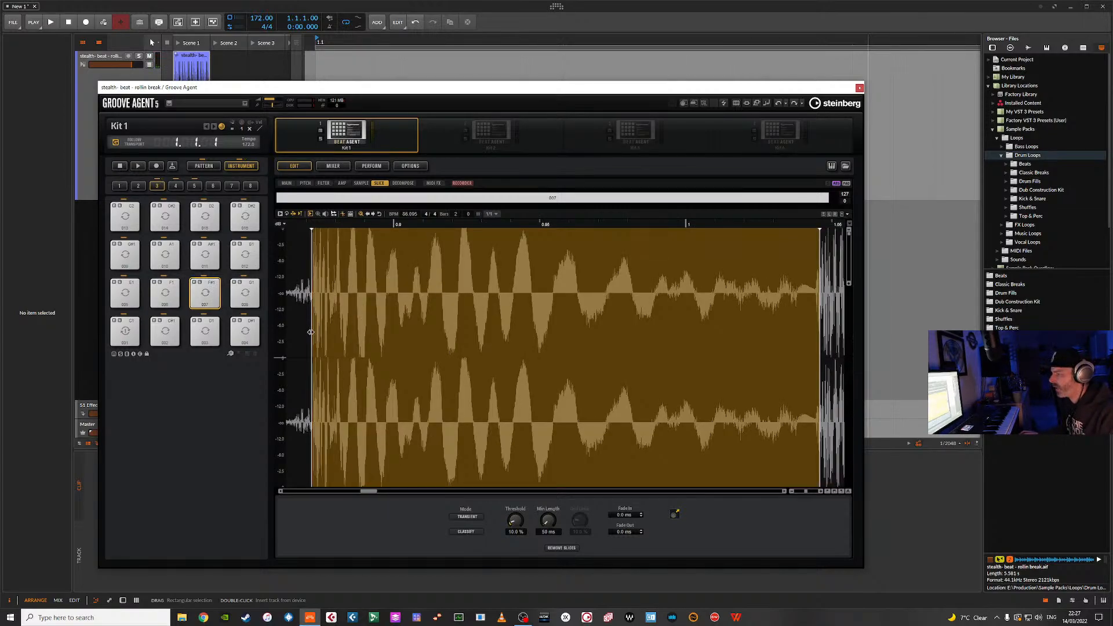
Move the seventh slice's start slightly earlier, shorten its end to just before the next hit, and audition it.
drag(312, 332, 309, 332)
click(211, 289)
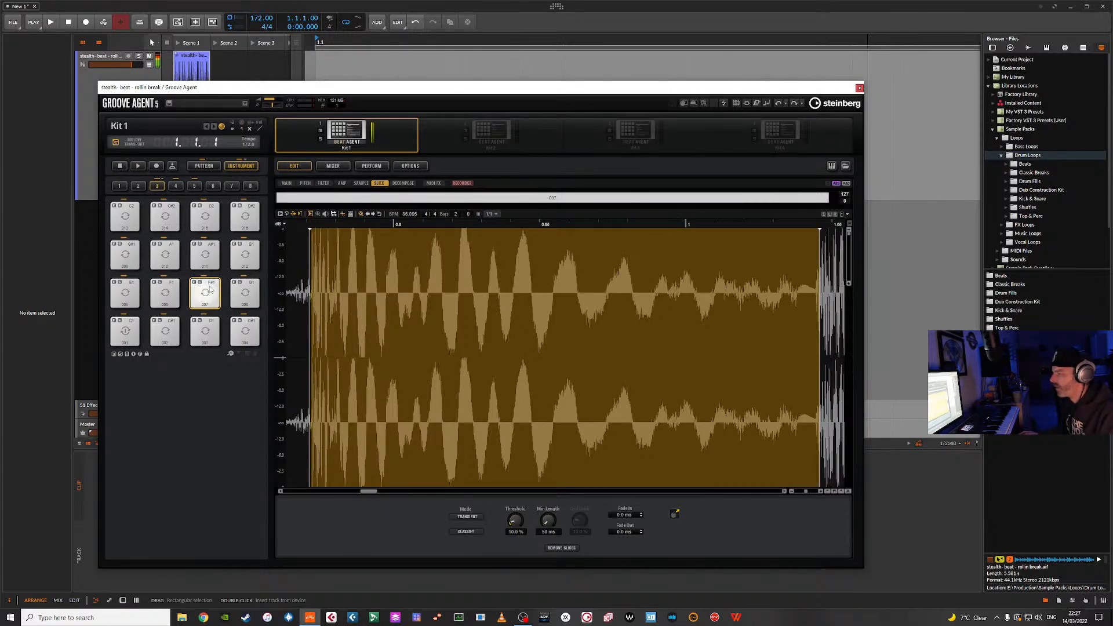
click(165, 291)
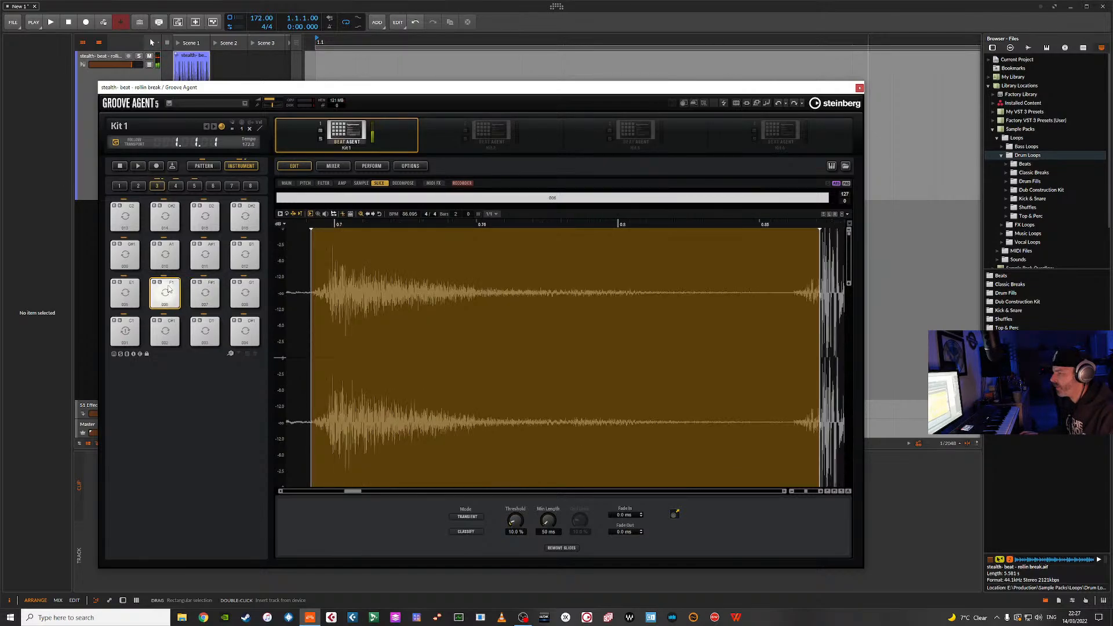
click(205, 291)
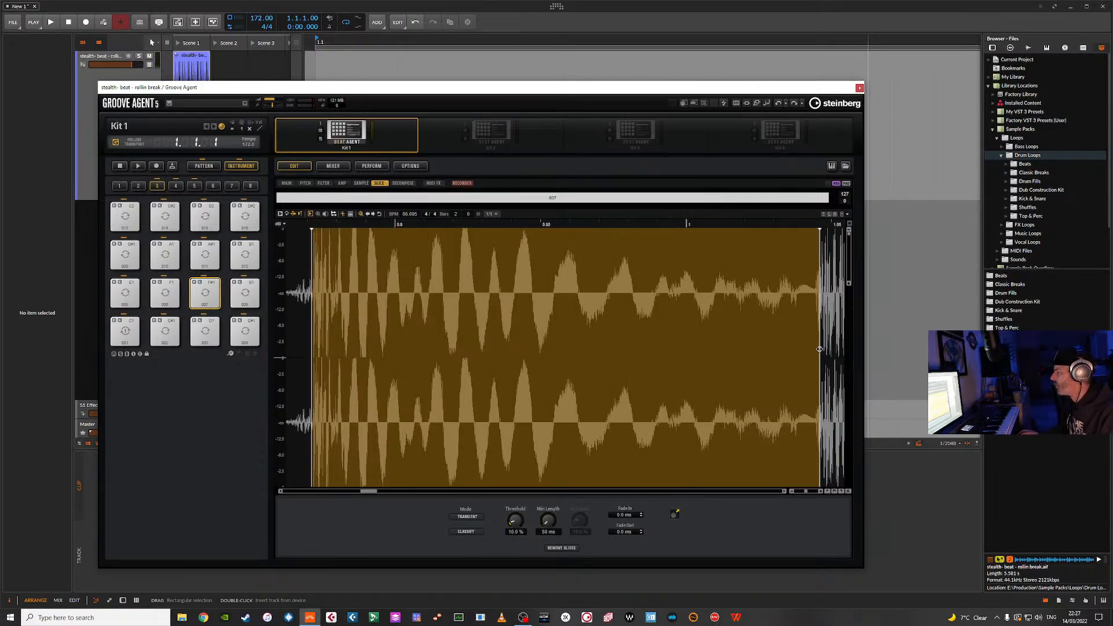
drag(819, 351, 814, 351)
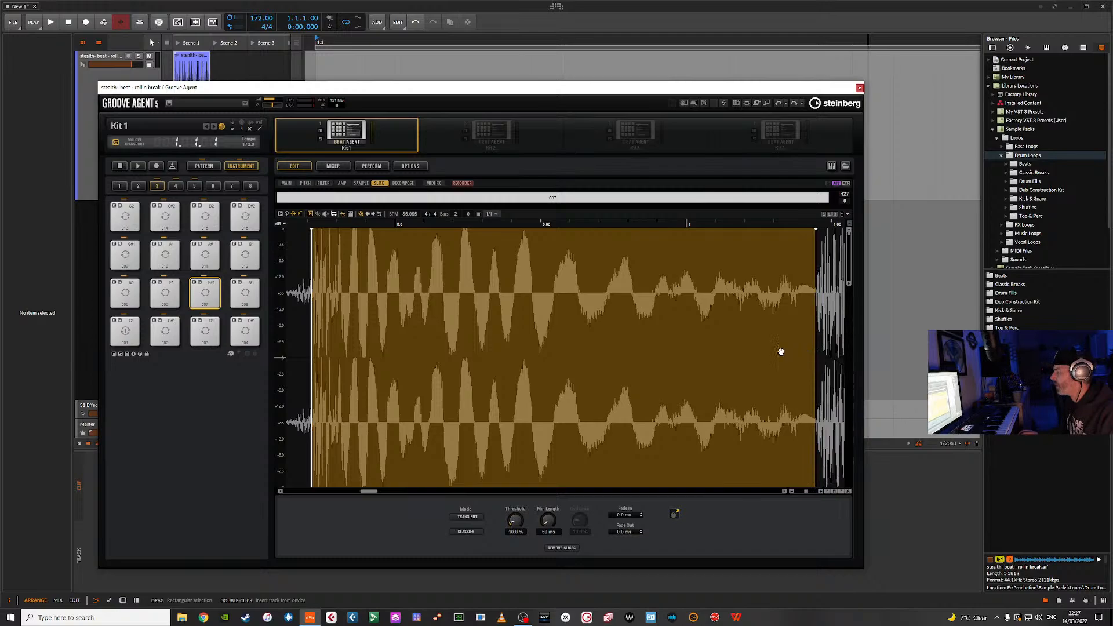
click(205, 293)
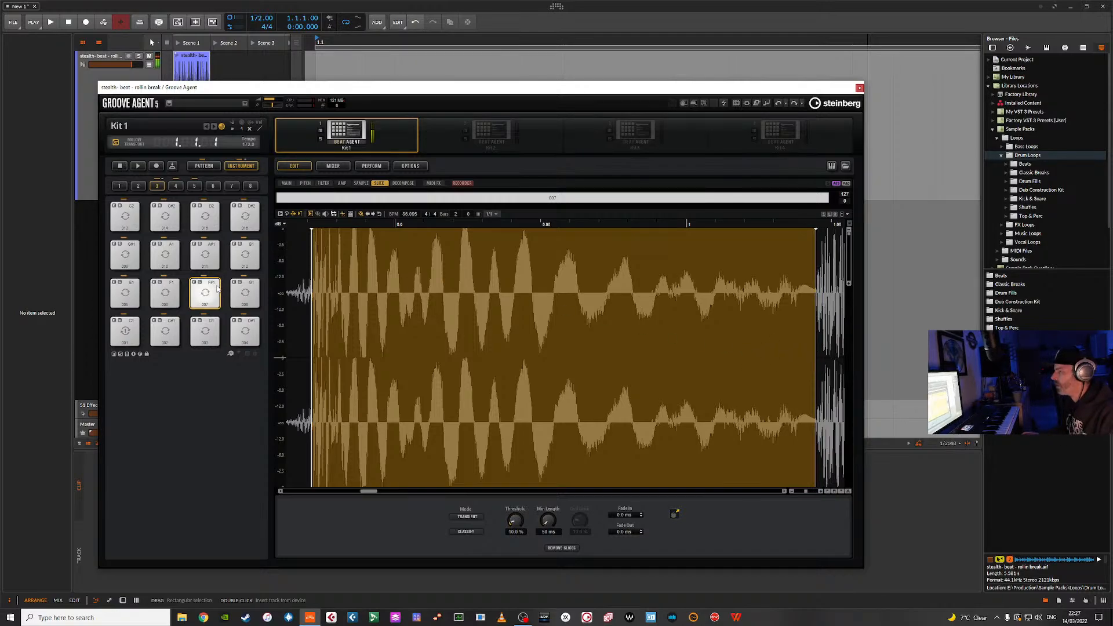
Shorten the ends of the eighth and ninth slices so neither includes the start of the following hit.
click(253, 288)
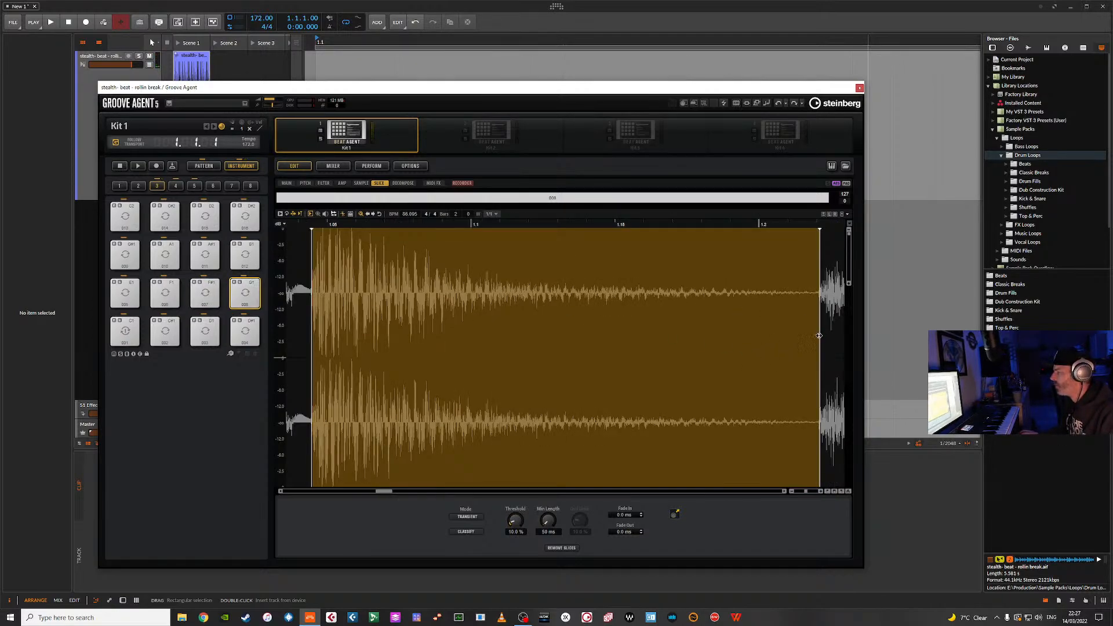
drag(819, 336, 818, 336)
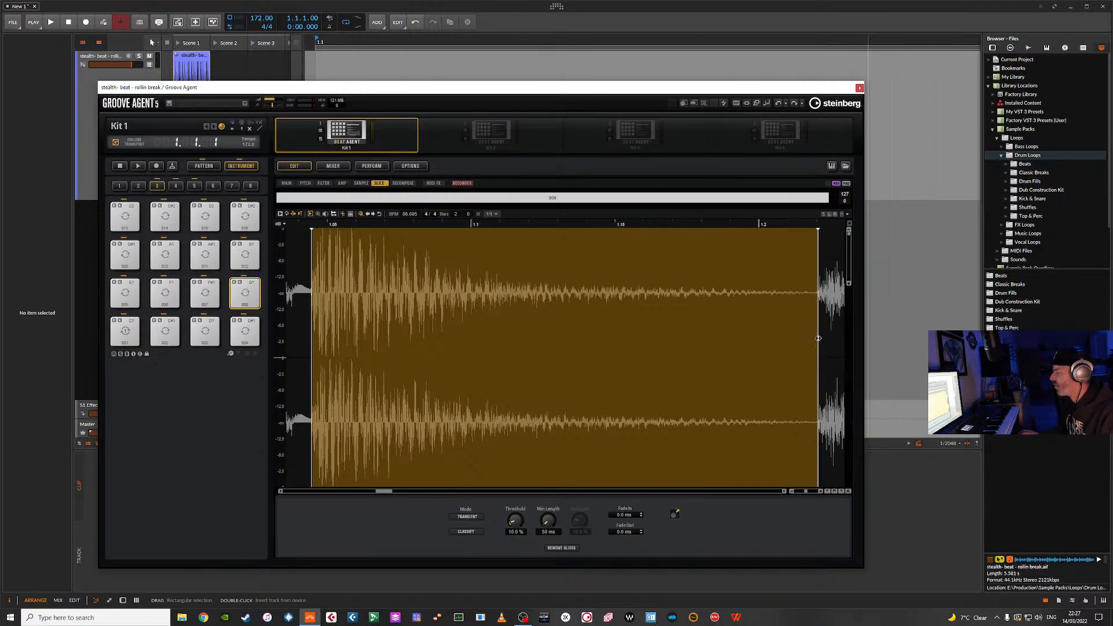
click(247, 299)
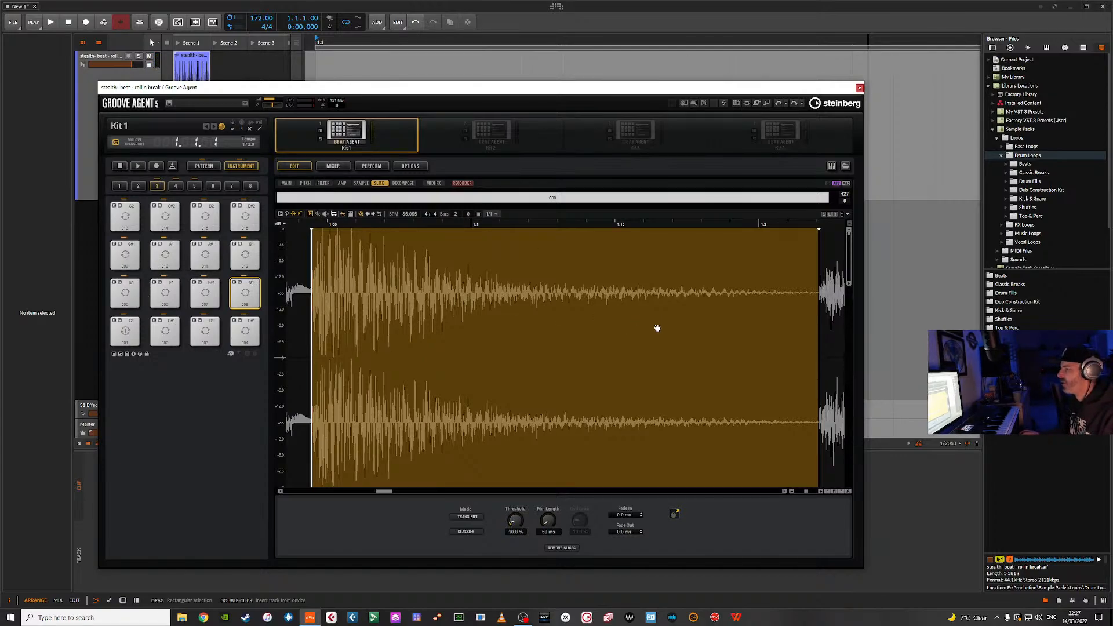
click(126, 254)
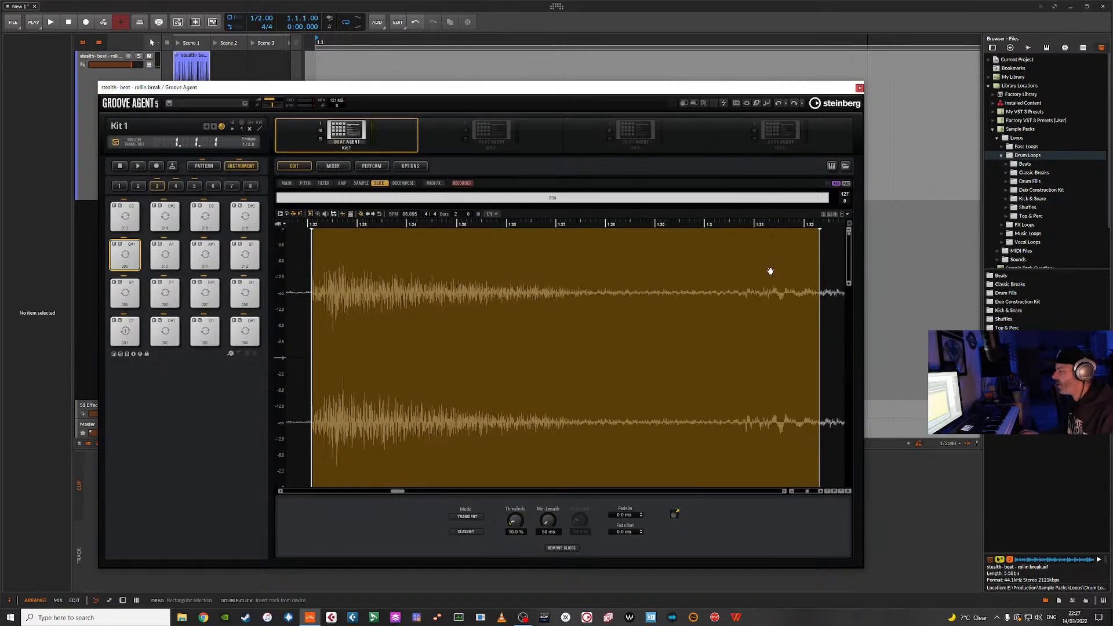
drag(820, 332, 734, 340)
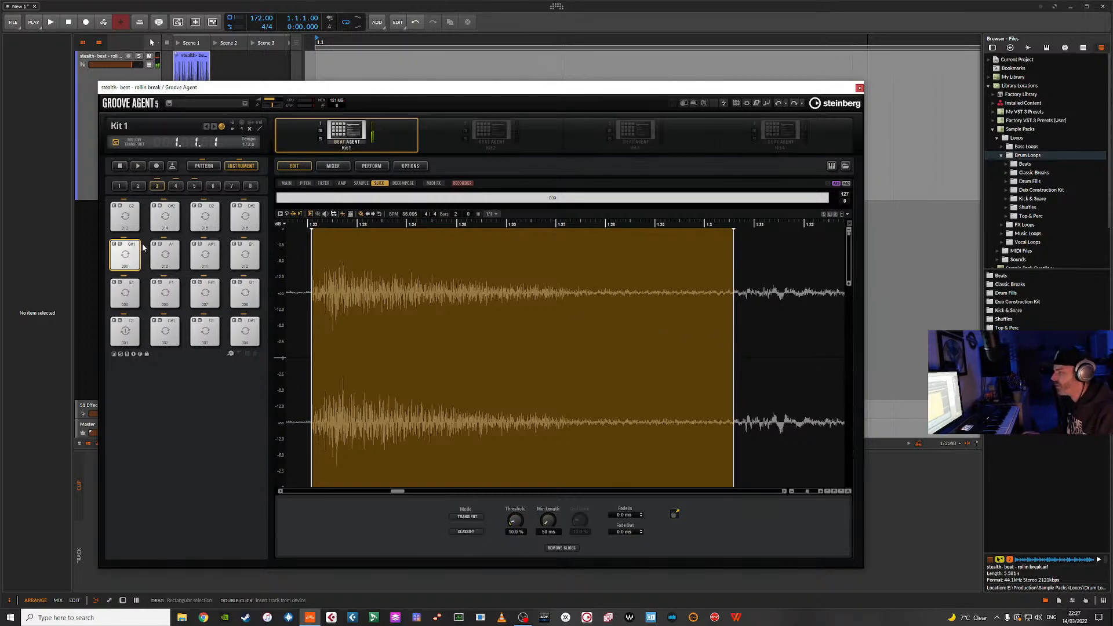
Audition the tenth slice, shorten the eleventh slice's end to just before the next hit, and play the eleventh and twelfth.
click(168, 252)
click(199, 252)
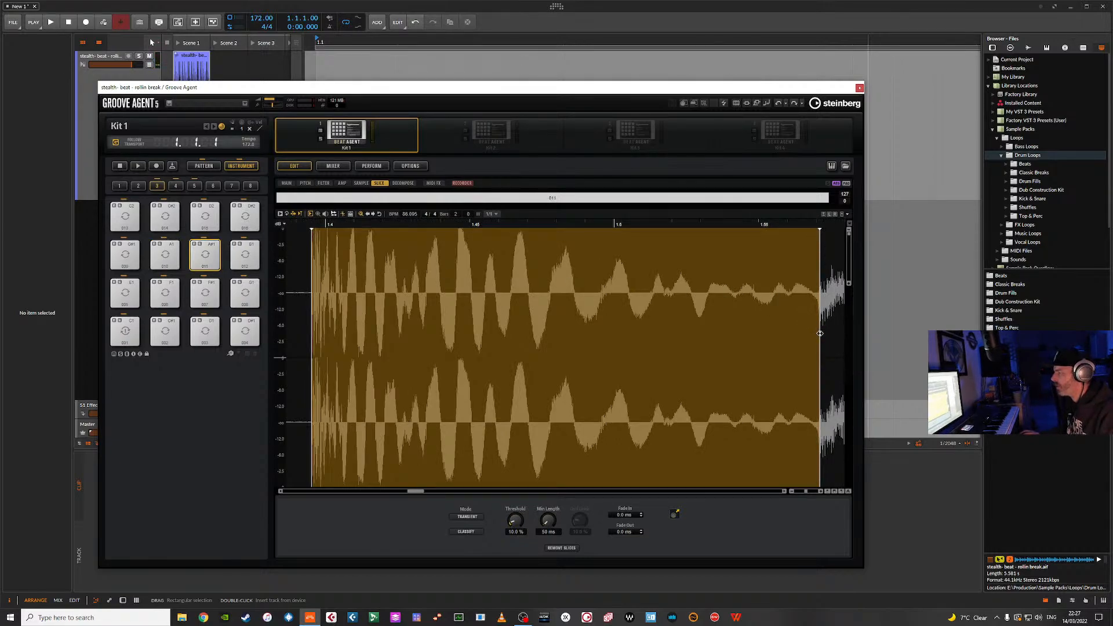
drag(818, 334, 812, 335)
click(204, 253)
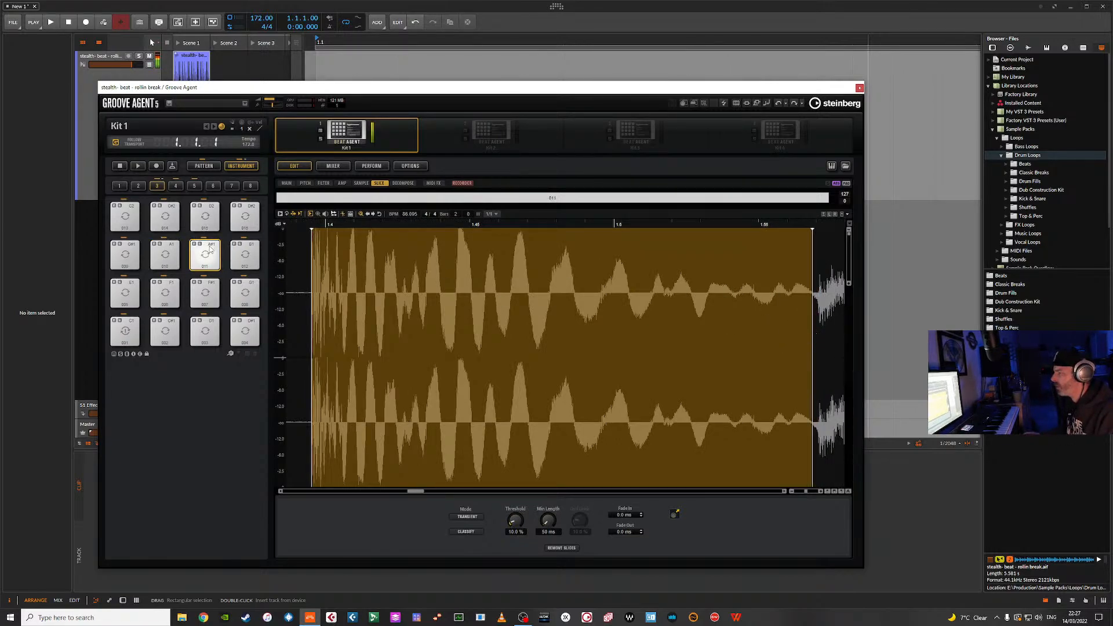
click(244, 252)
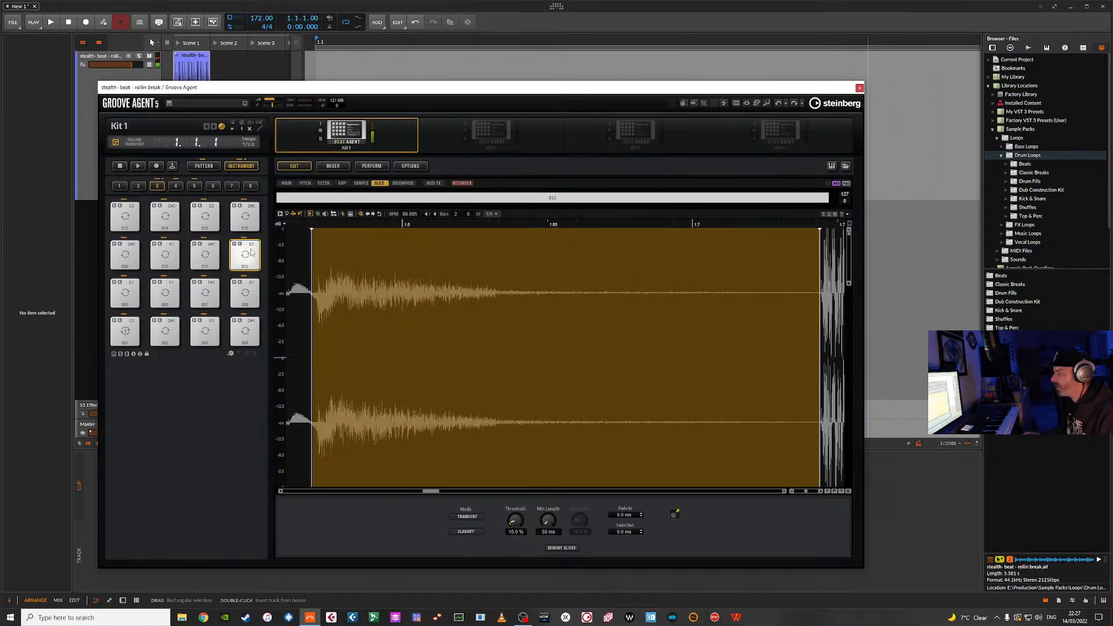
Shorten the ends of the thirteenth and fourteenth slices to just before the sound that follows each.
click(129, 220)
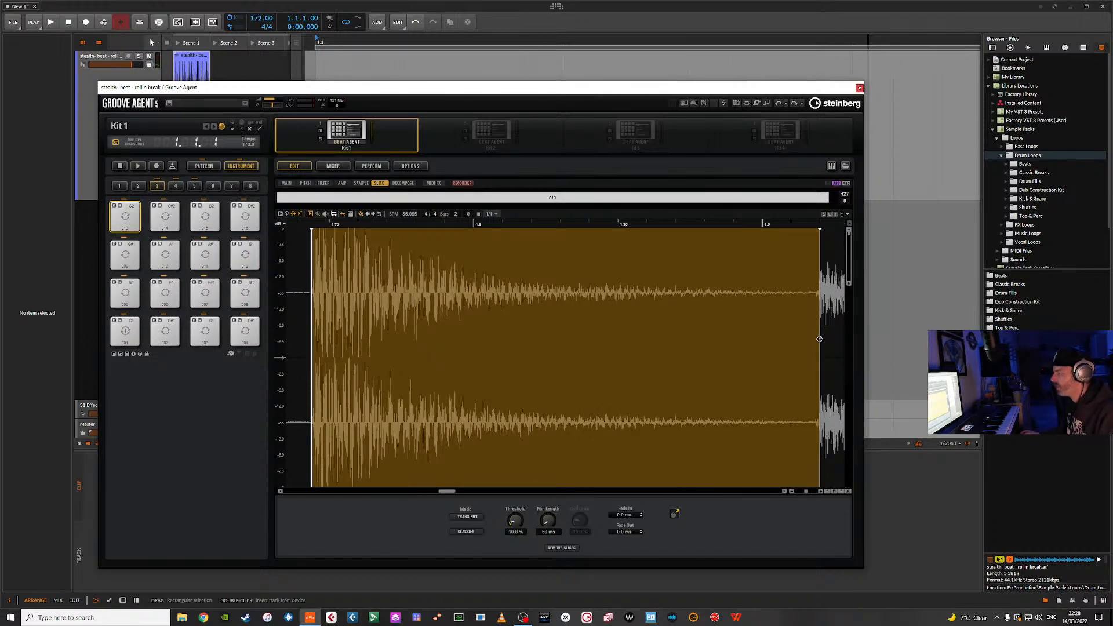
drag(819, 339, 815, 340)
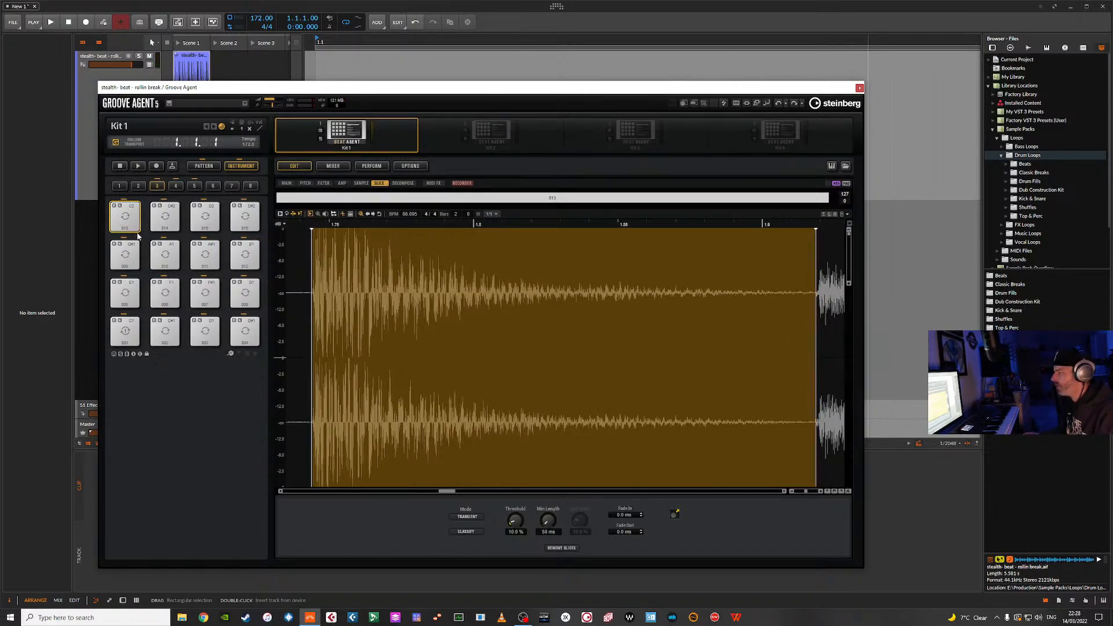
click(165, 216)
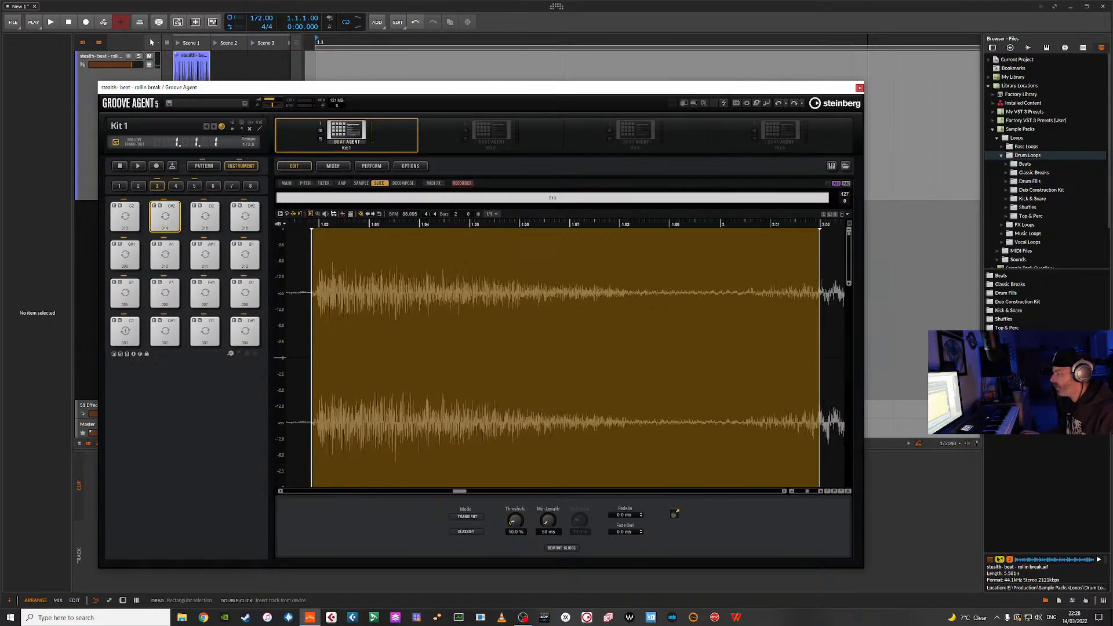
drag(822, 345, 744, 348)
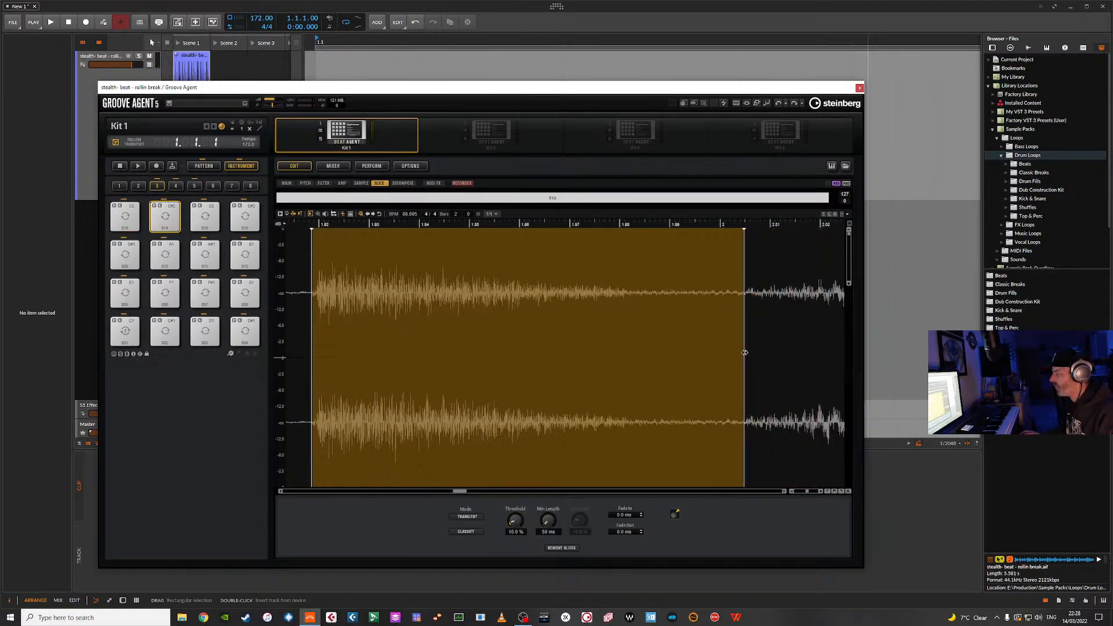
Trim the ends of the fifteenth and sixteenth slices to just before the following hits and audition both.
click(206, 217)
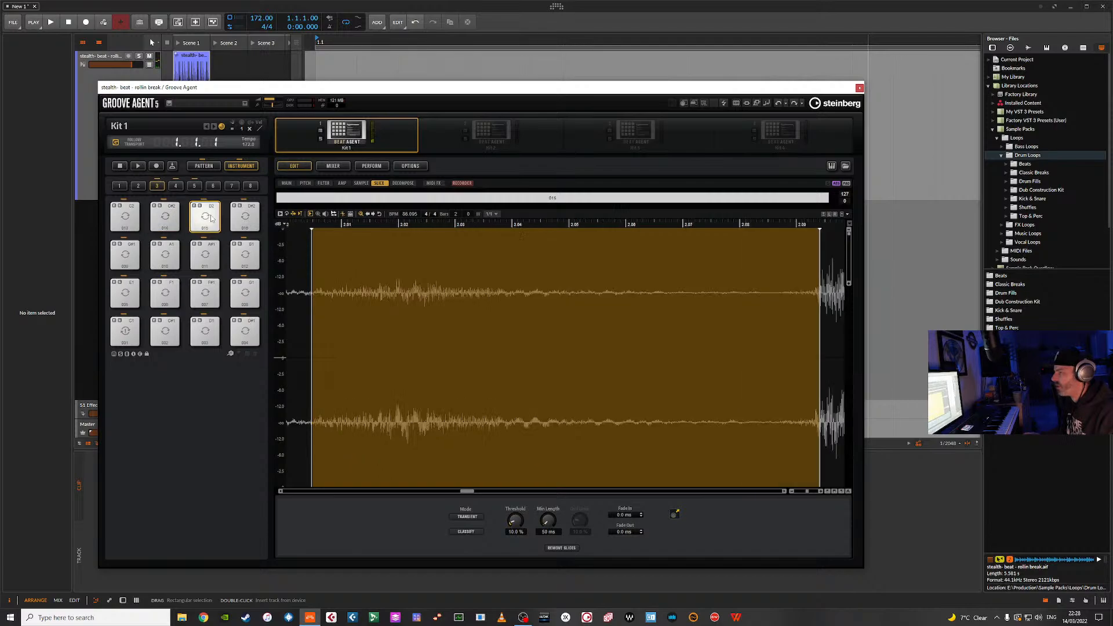
drag(820, 334, 812, 336)
click(211, 217)
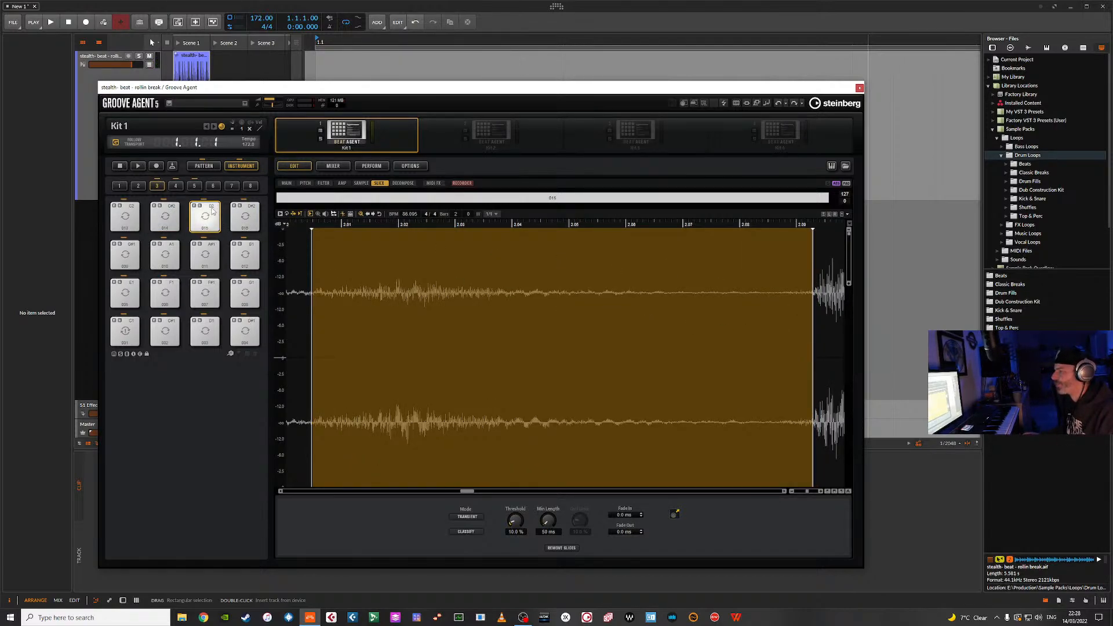
click(250, 214)
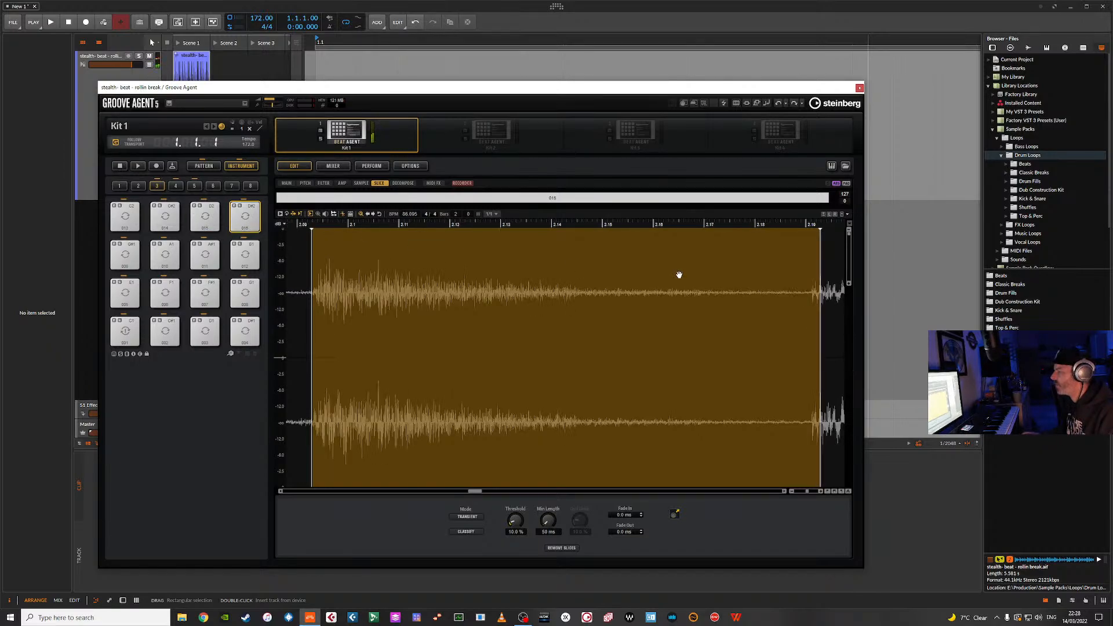
drag(820, 327, 812, 330)
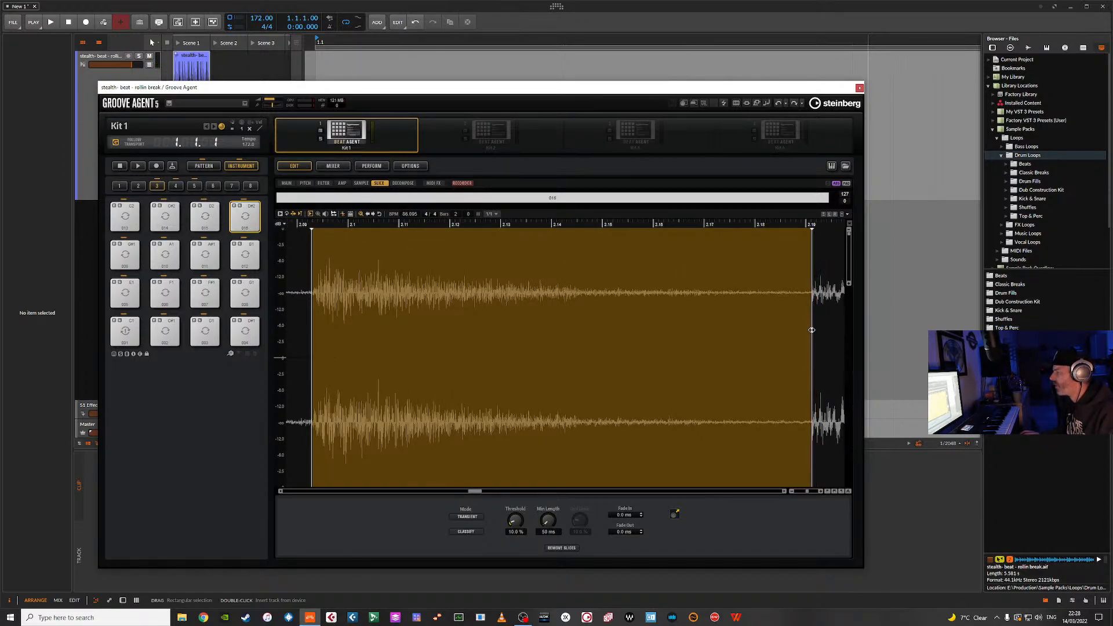
click(251, 219)
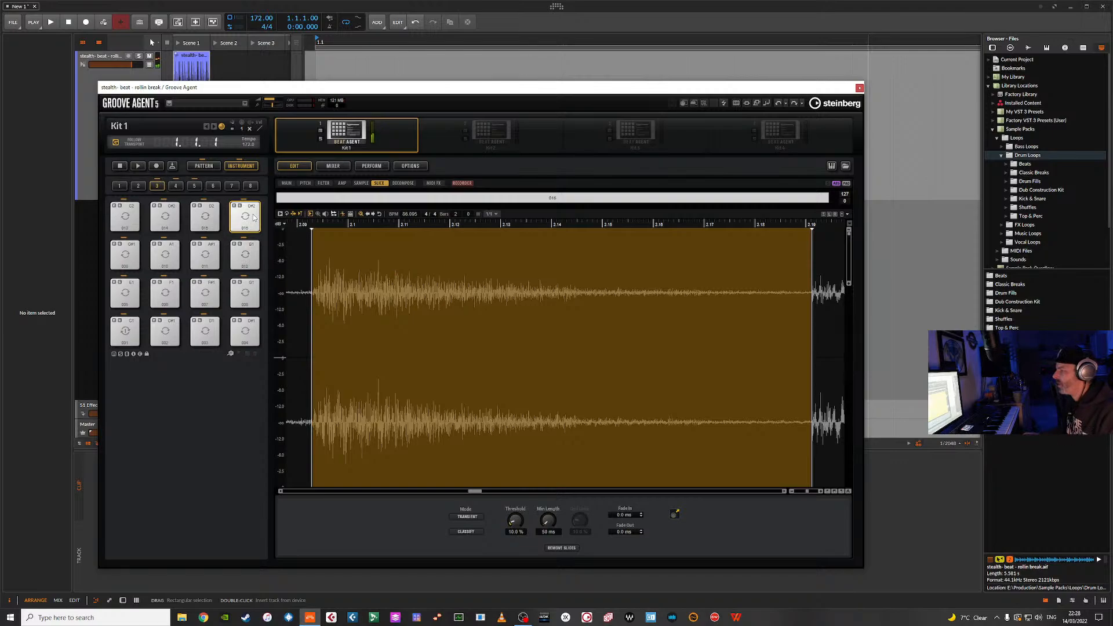
In pad group 4, audition the seventeenth slice and shorten the eighteenth slice's end to just before the next hit.
click(176, 186)
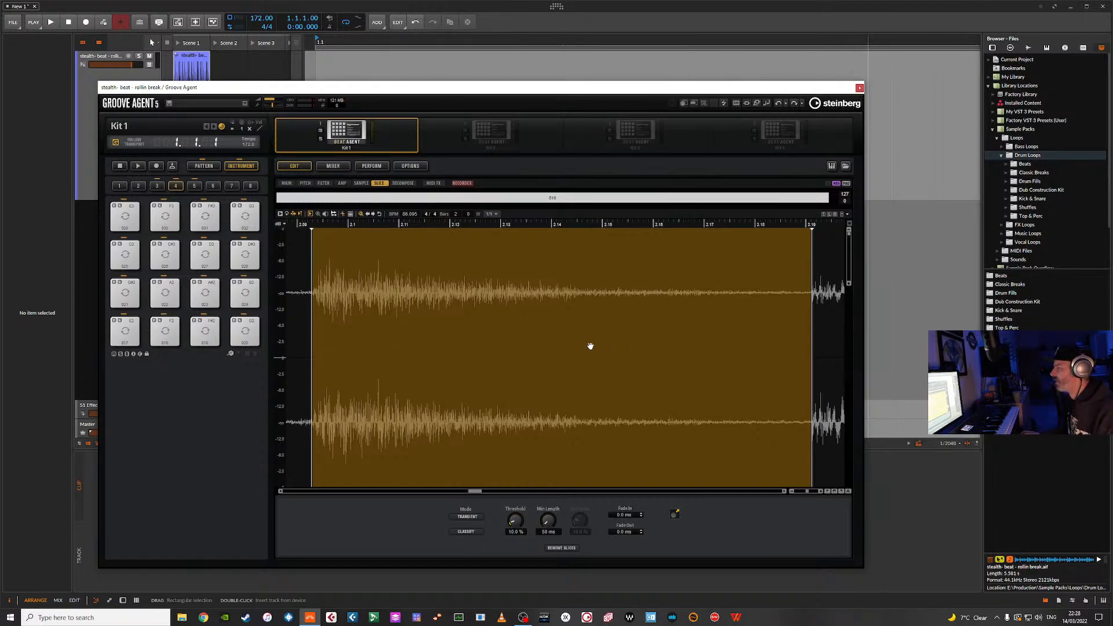
click(126, 332)
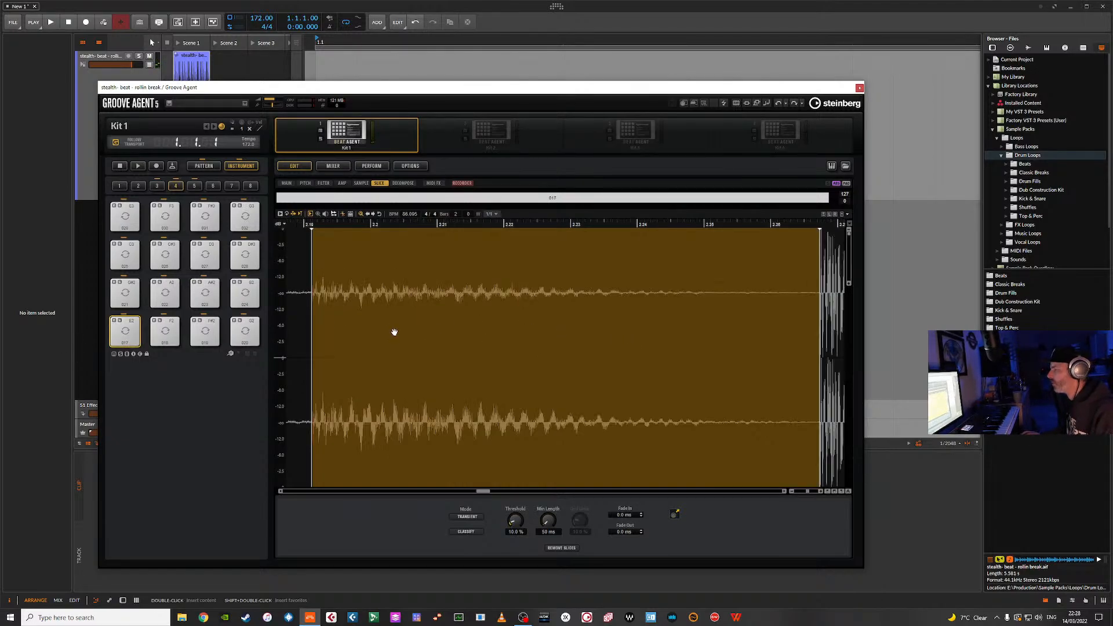
click(165, 332)
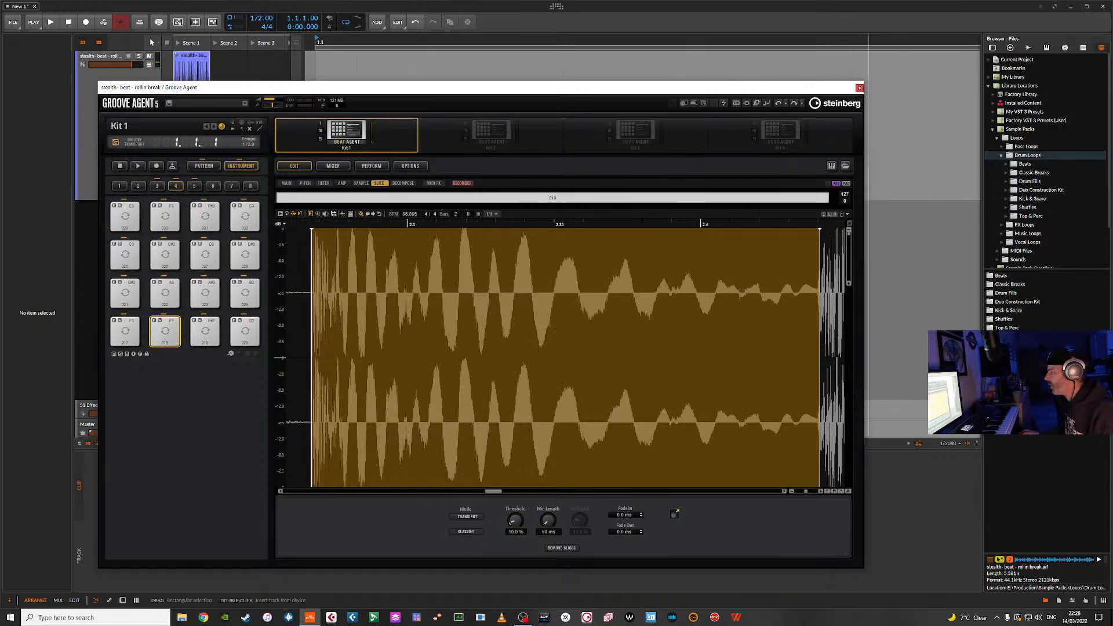
drag(819, 366, 817, 367)
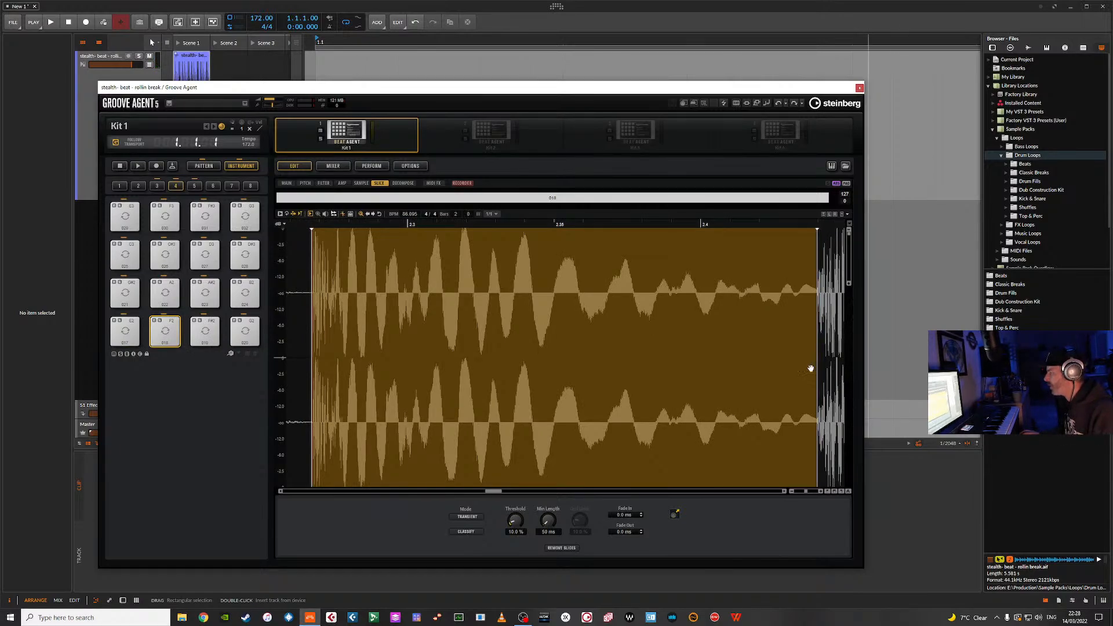
click(167, 332)
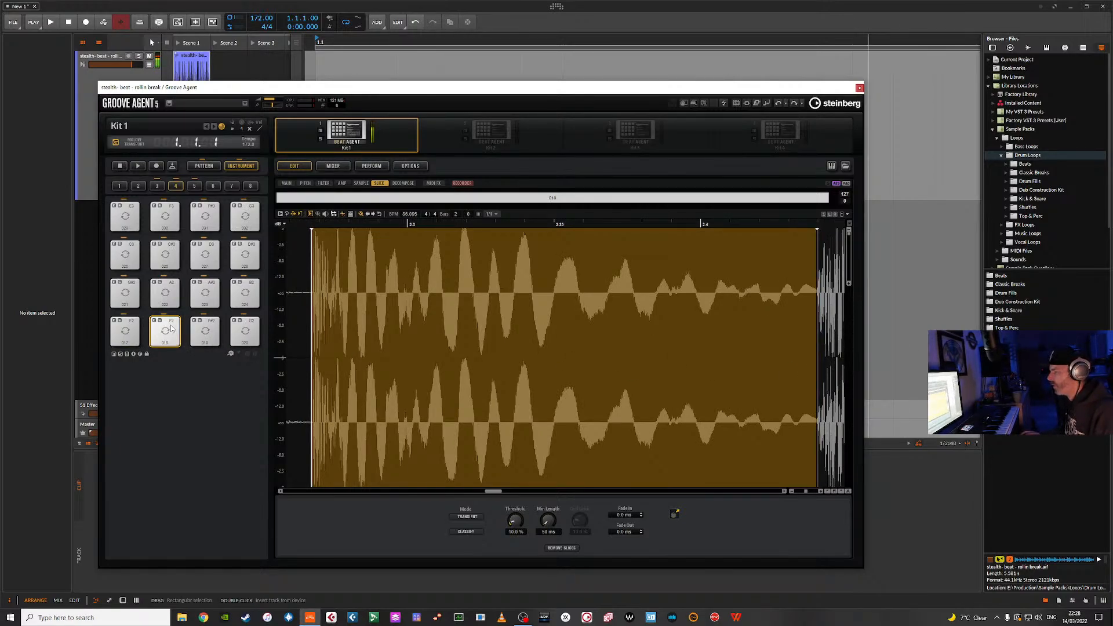
Shorten the nineteenth slice's end to just before the following hit and audition the result.
click(216, 331)
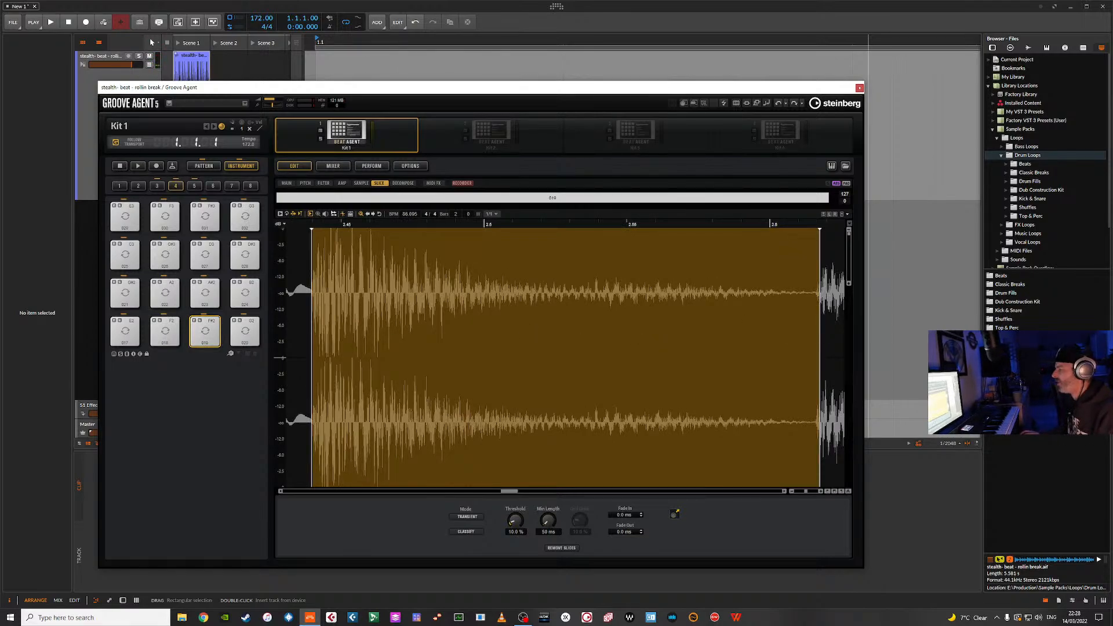
drag(819, 346, 816, 346)
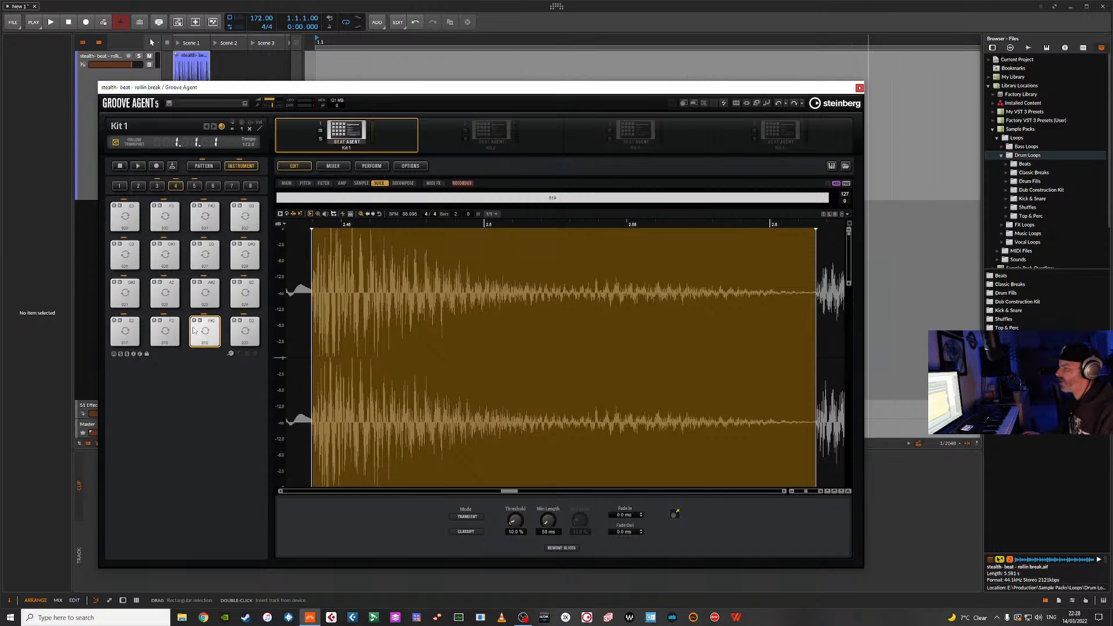
click(212, 325)
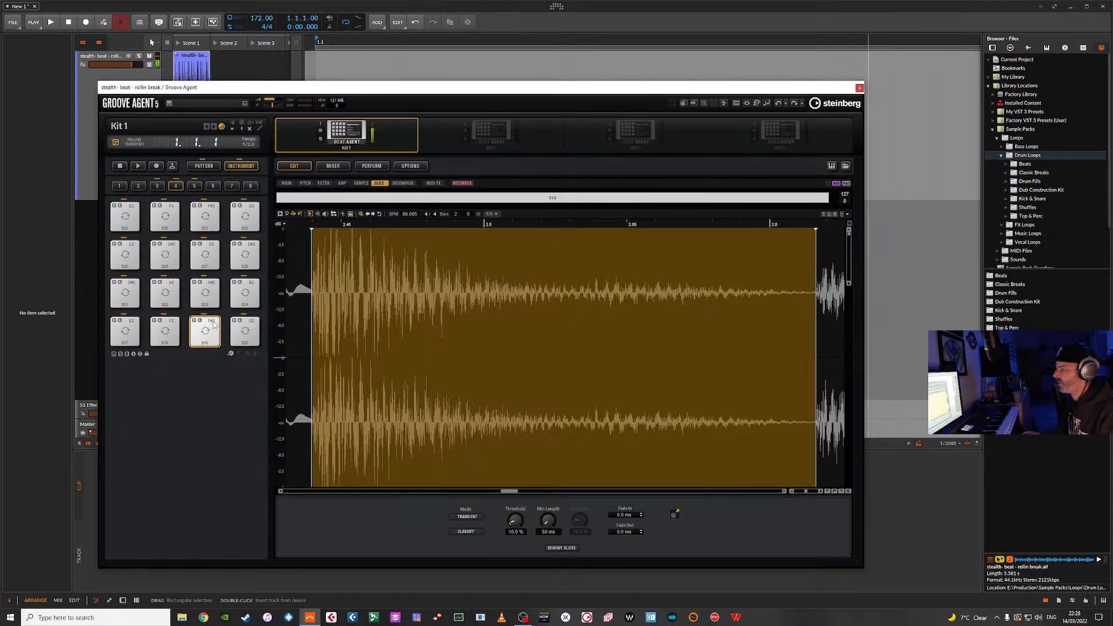
Split the twentieth slice just before its quieter second hit at about 2.7 s, audition the first part, and fine-tune the split point.
click(253, 326)
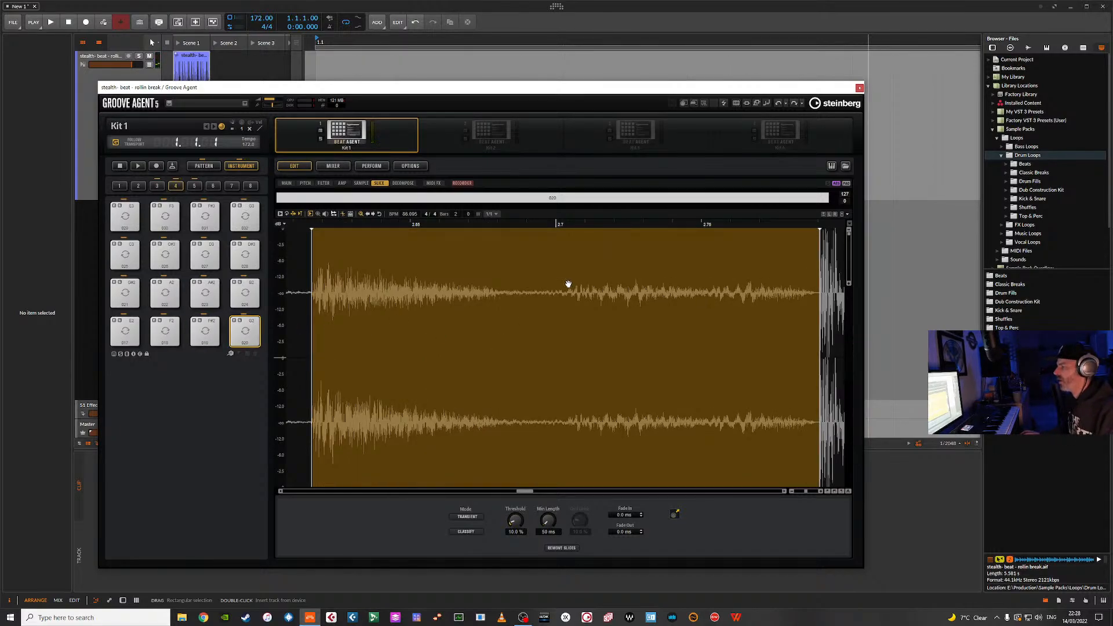
click(566, 312)
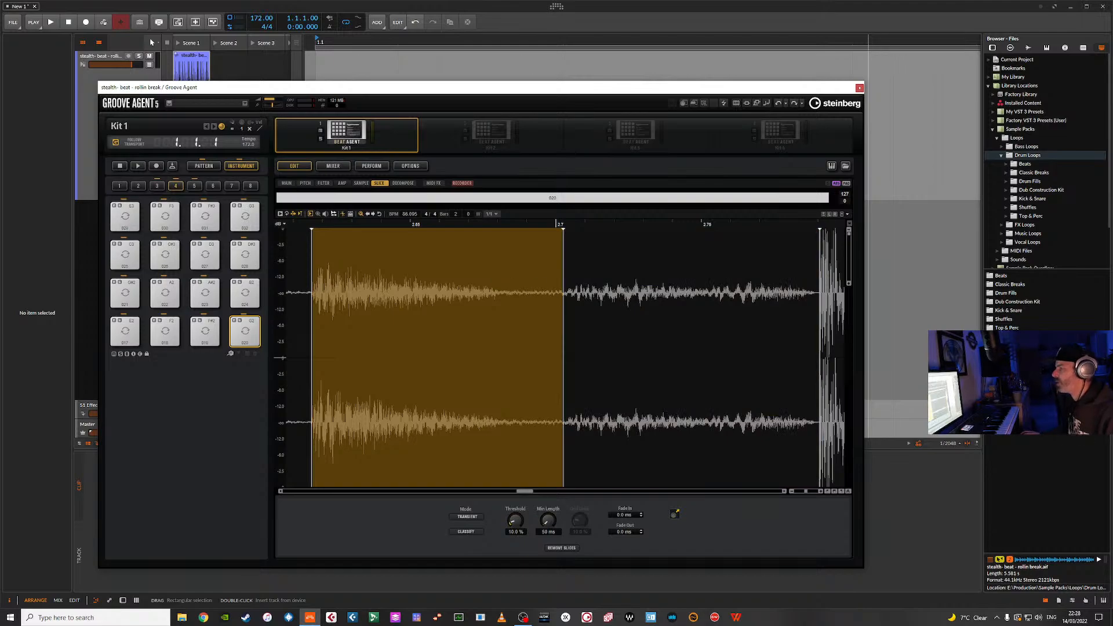
click(250, 332)
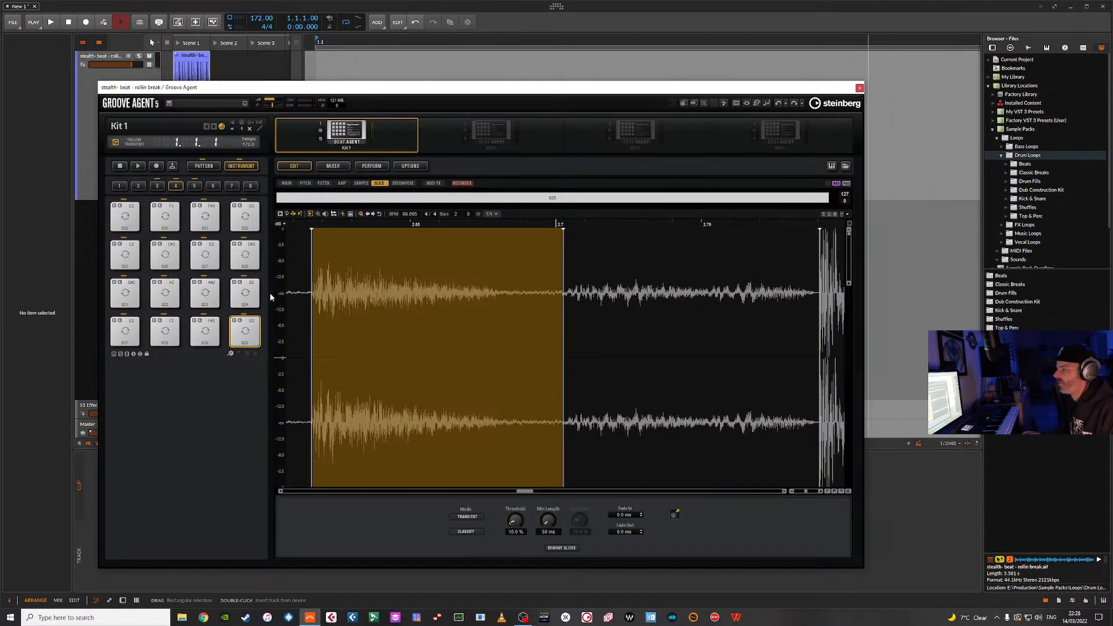
click(245, 325)
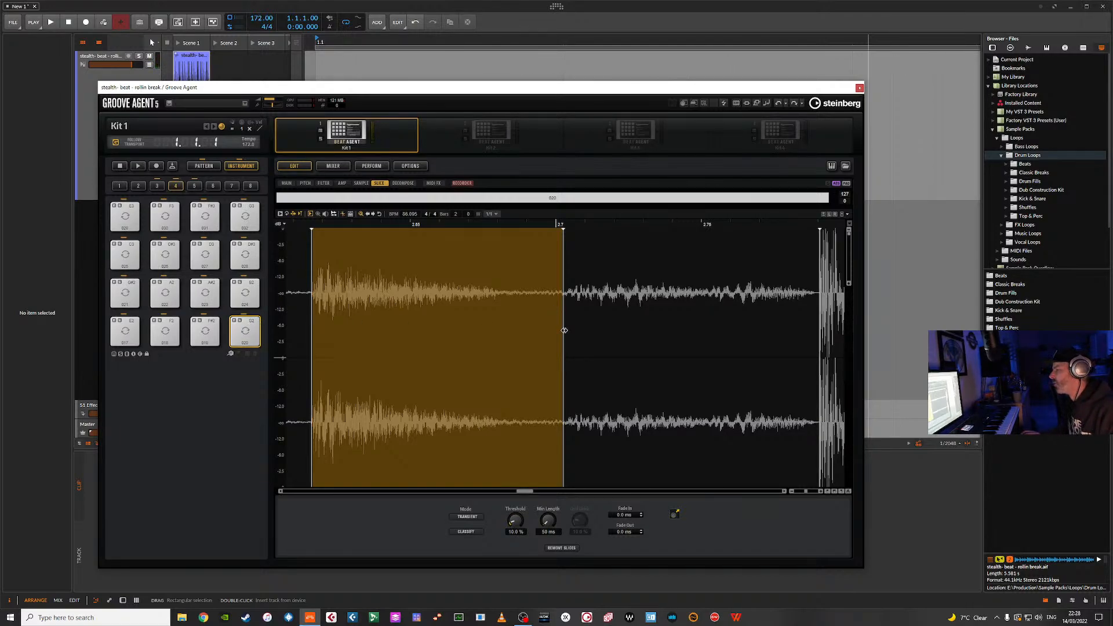
drag(563, 330, 564, 330)
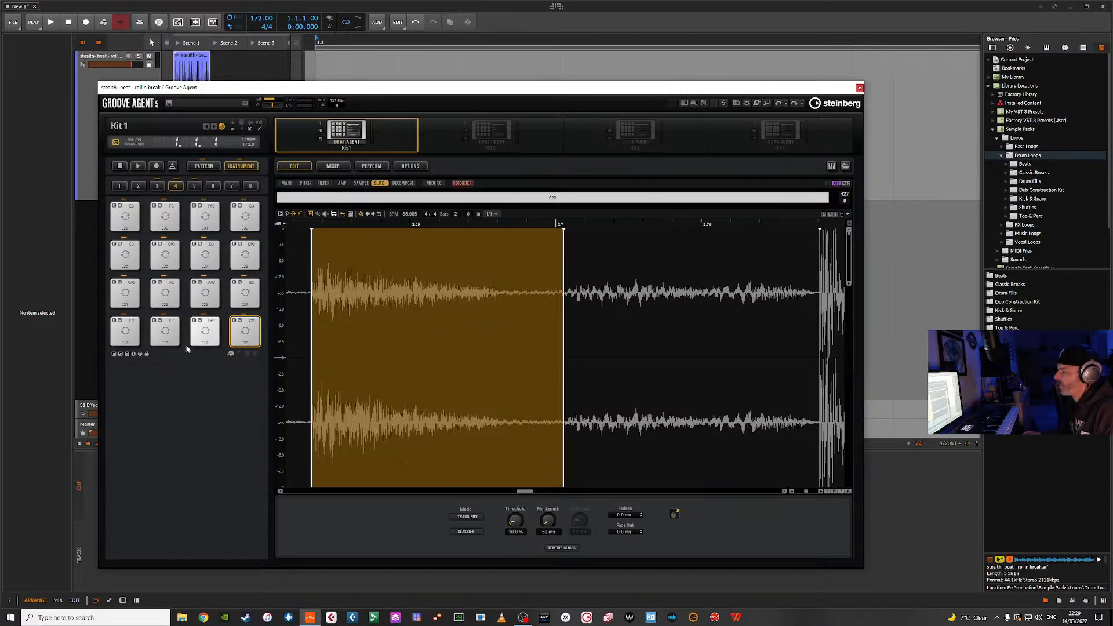
Audition the twentieth and twenty-first slices to check the split between them.
click(253, 325)
click(133, 291)
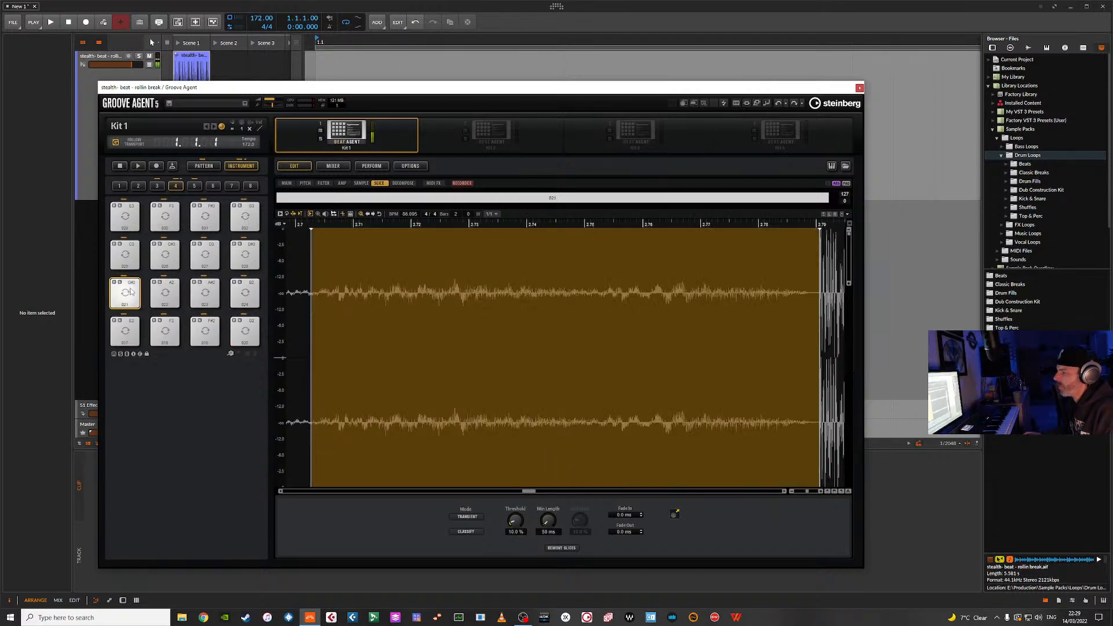
click(132, 292)
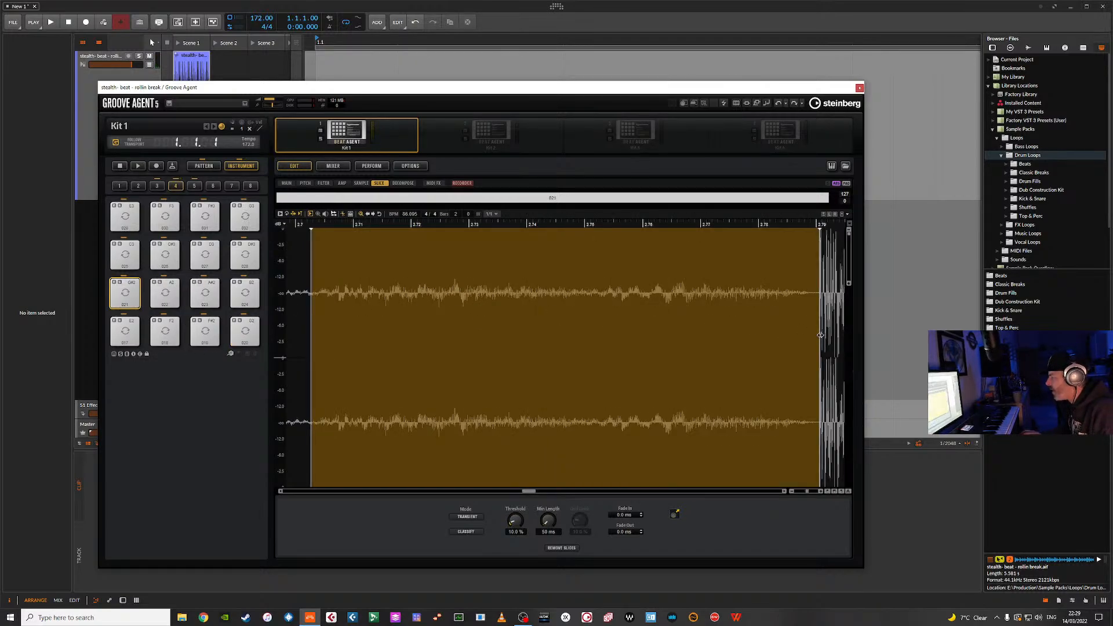
Shorten the twenty-second slice's end to just before the next hit and audition the twenty-third slice.
click(169, 292)
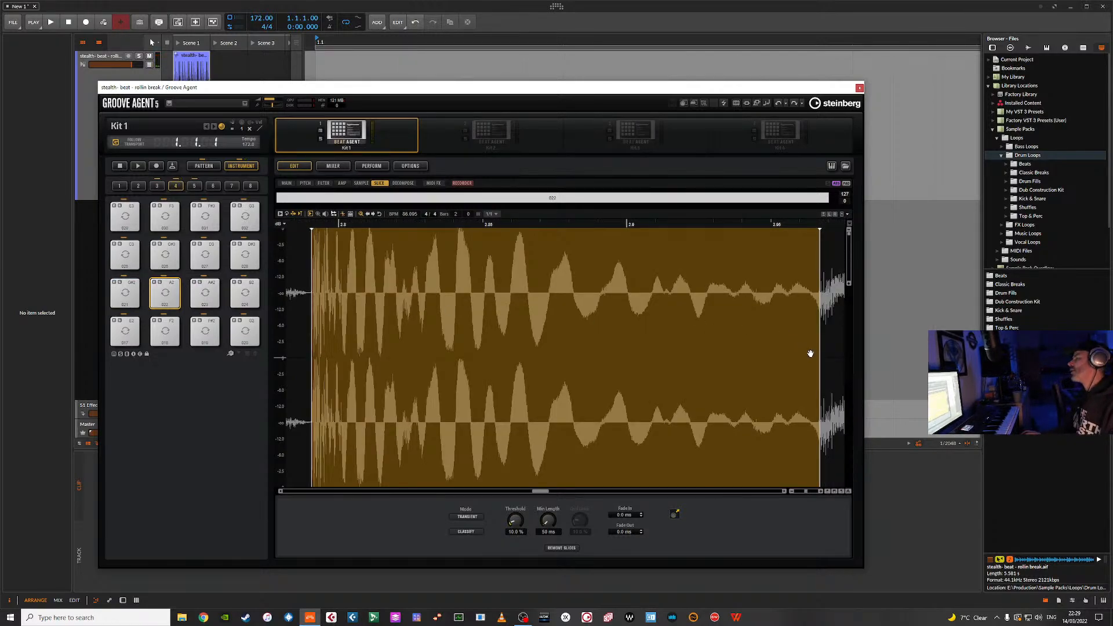
drag(821, 347, 814, 347)
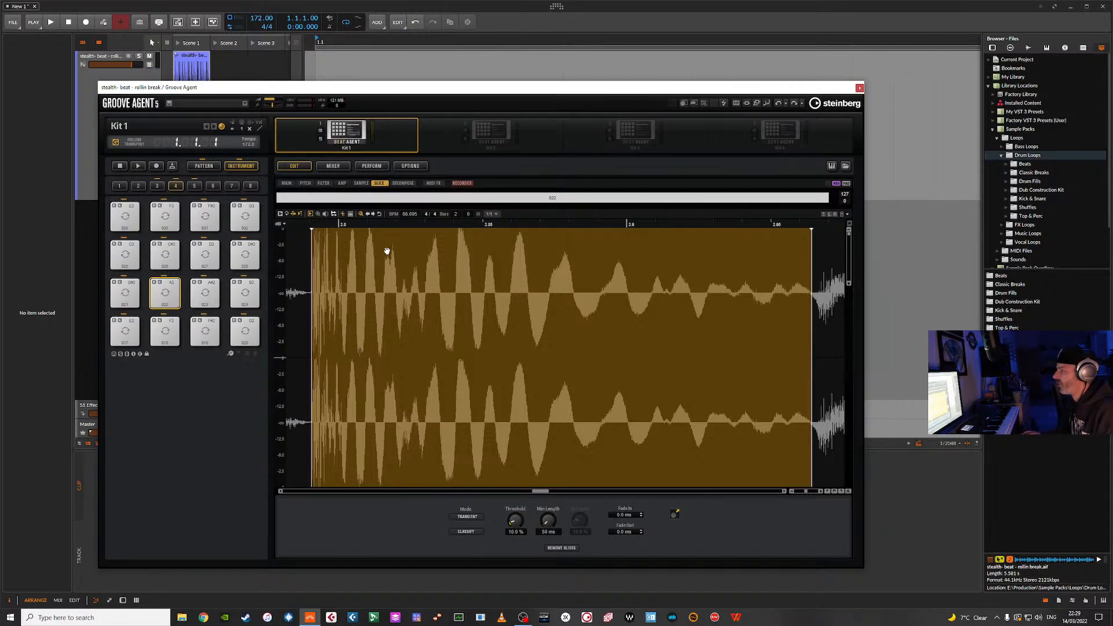
click(214, 286)
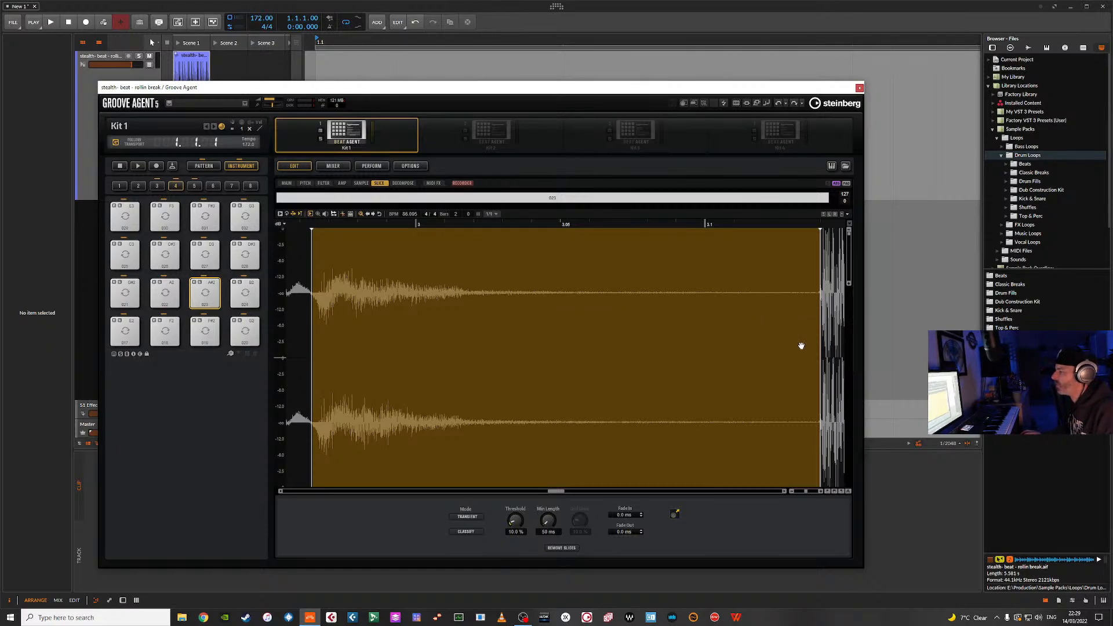
Trim the ends of the twenty-fourth and twenty-fifth slices to just before the following hits and audition both.
click(251, 287)
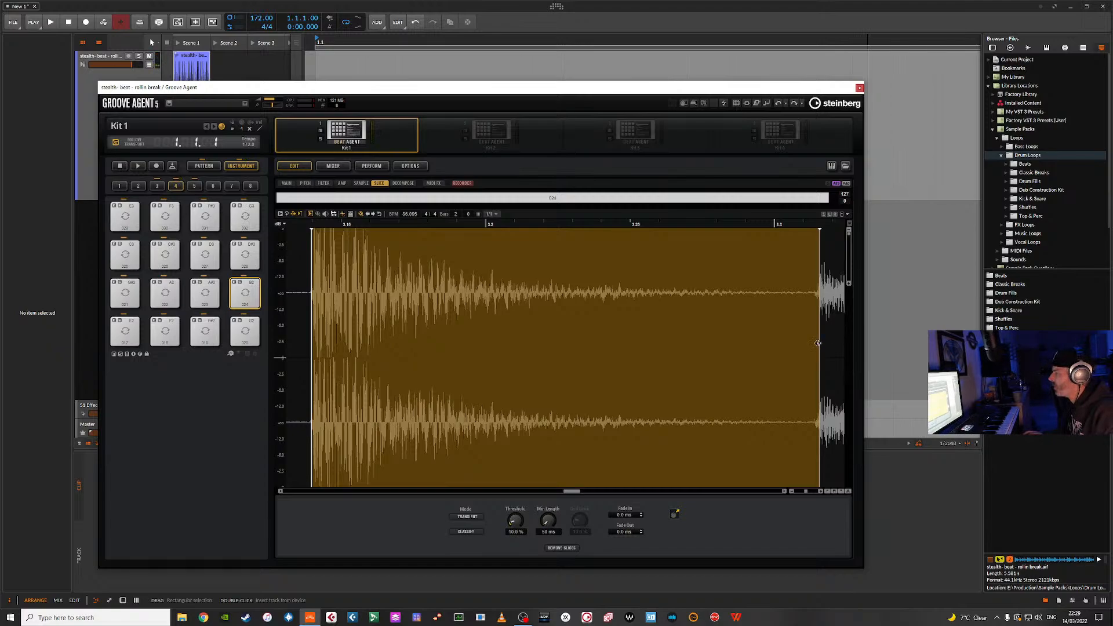
drag(820, 343, 815, 344)
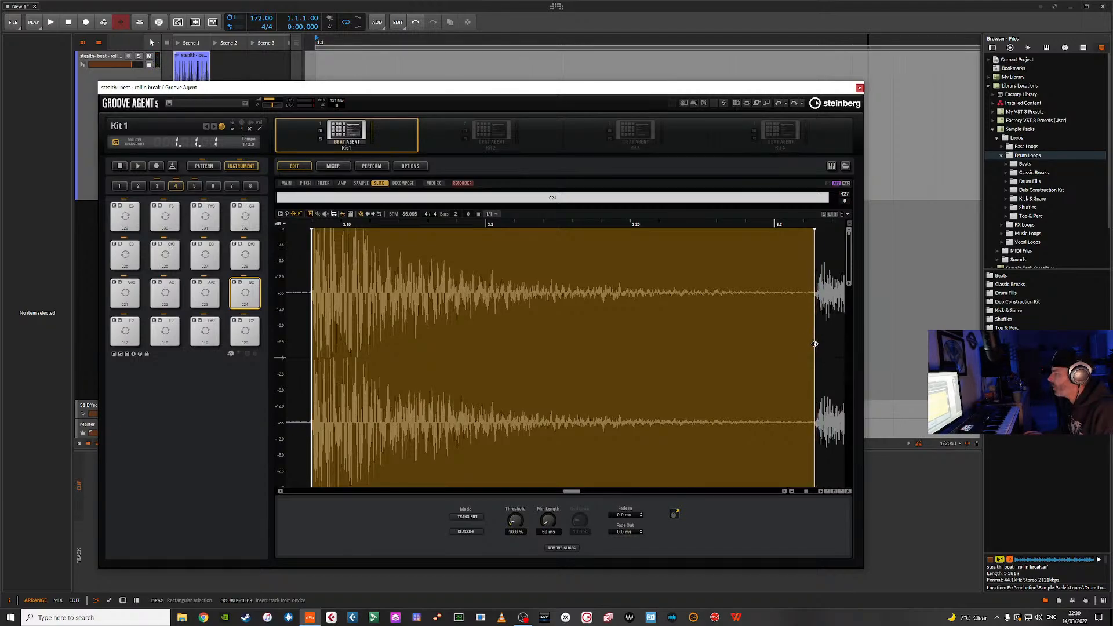
click(253, 287)
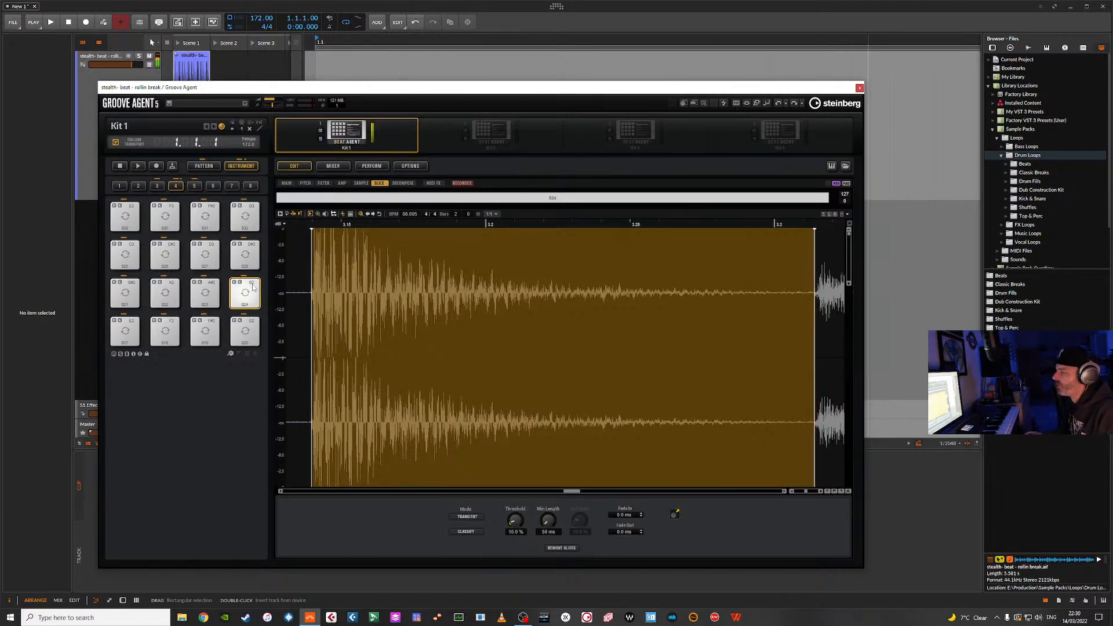
click(131, 251)
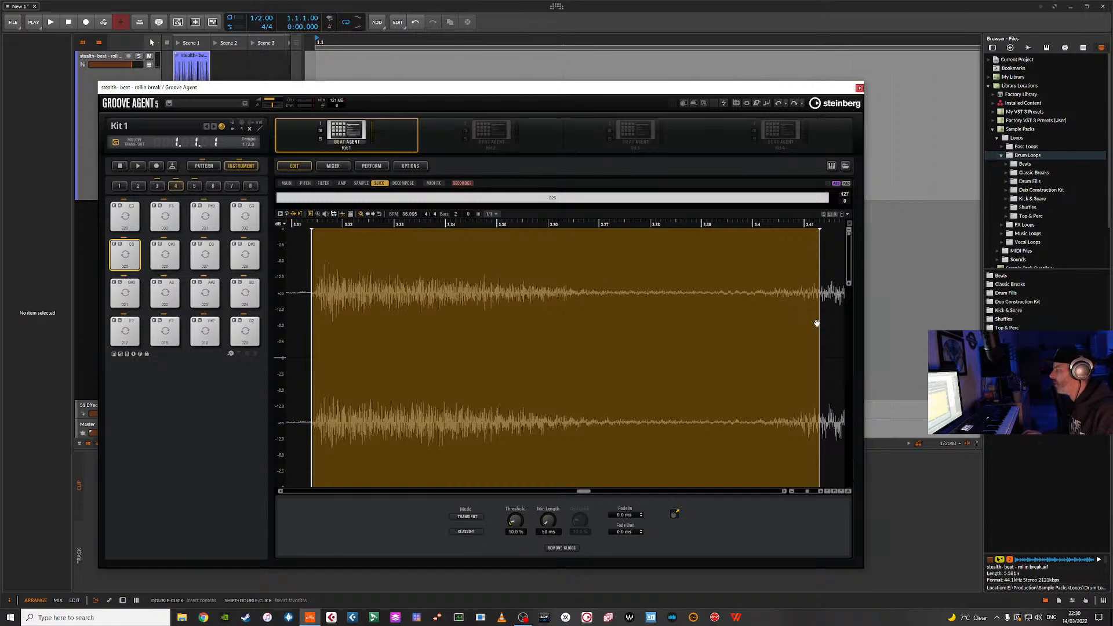
mouse_move(819, 323)
mouse_down()
mouse_move(760, 325)
mouse_move(770, 325)
mouse_up()
click(135, 250)
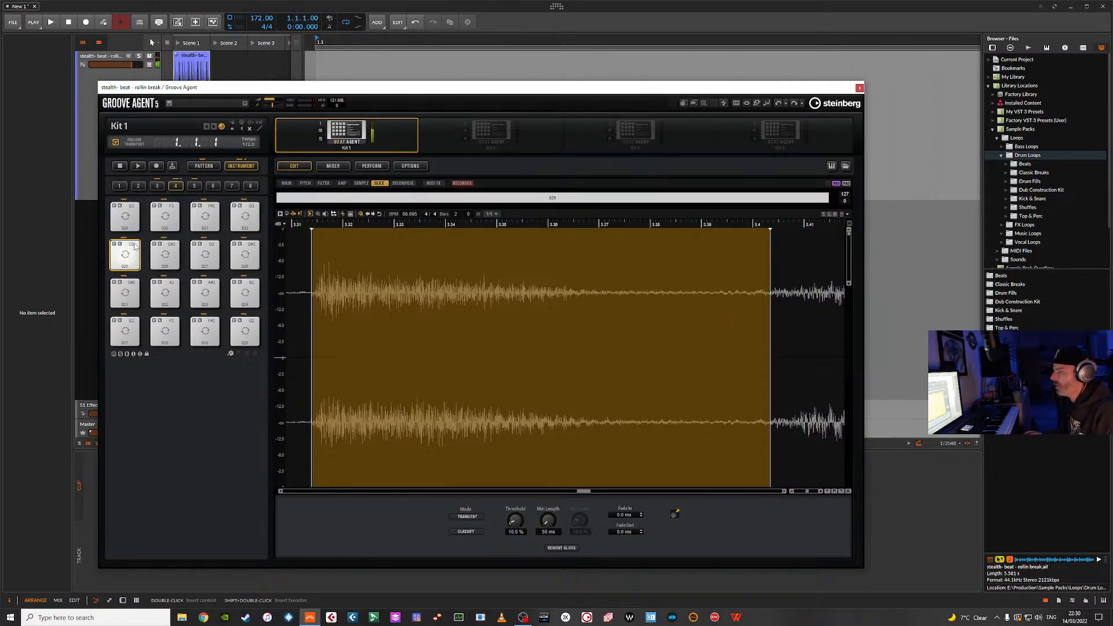
Pull in the ends of the twenty-sixth and twenty-seventh slices ahead of the following hits and audition both.
click(172, 251)
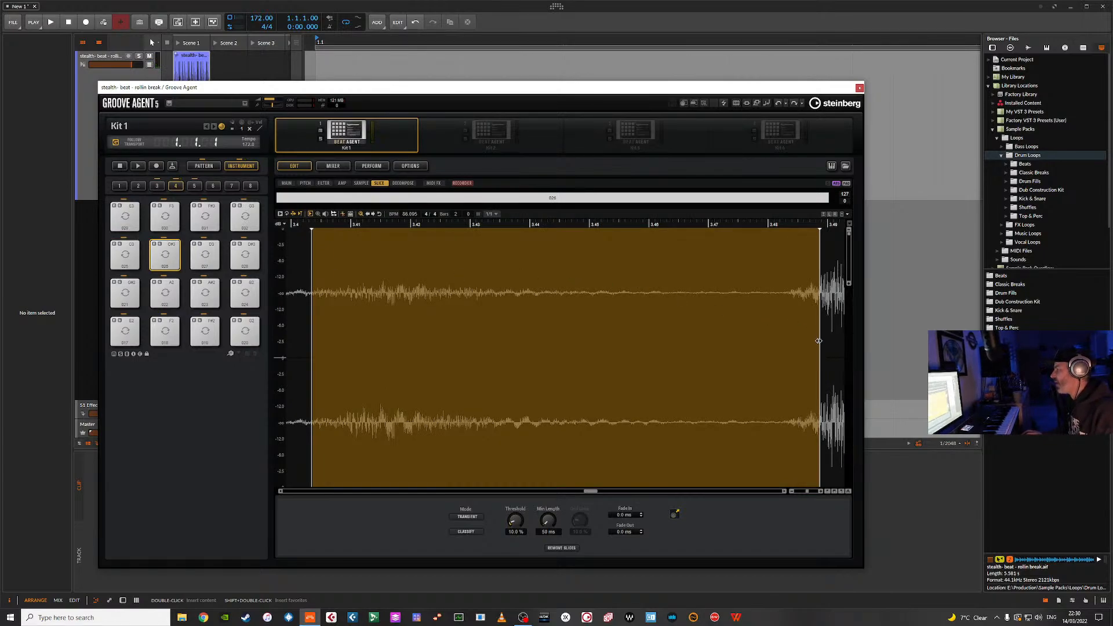
drag(821, 342, 788, 345)
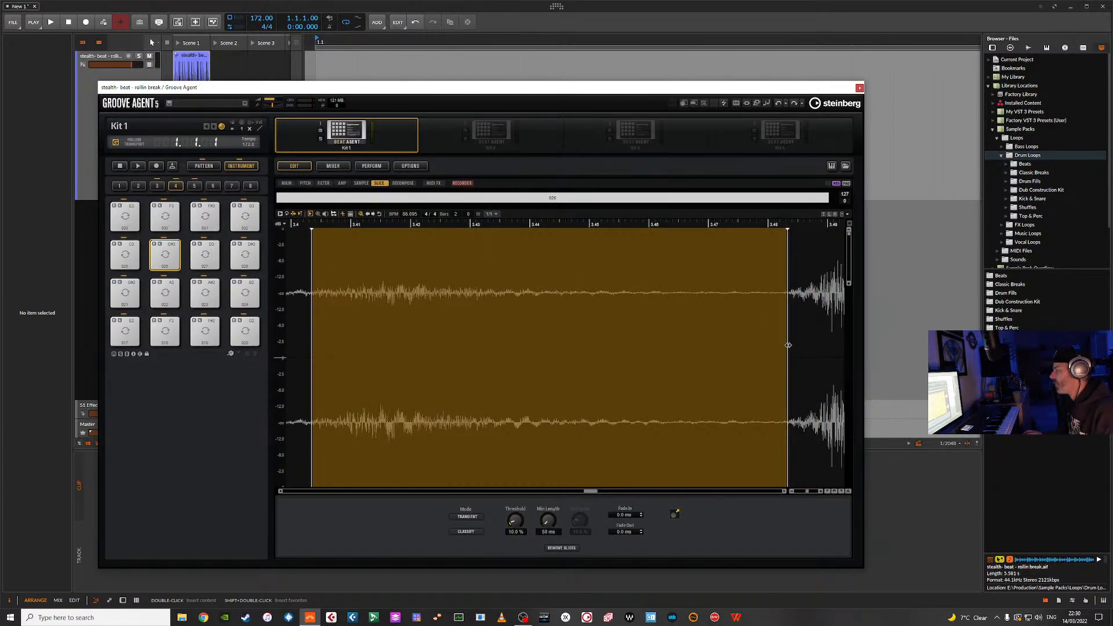
click(170, 248)
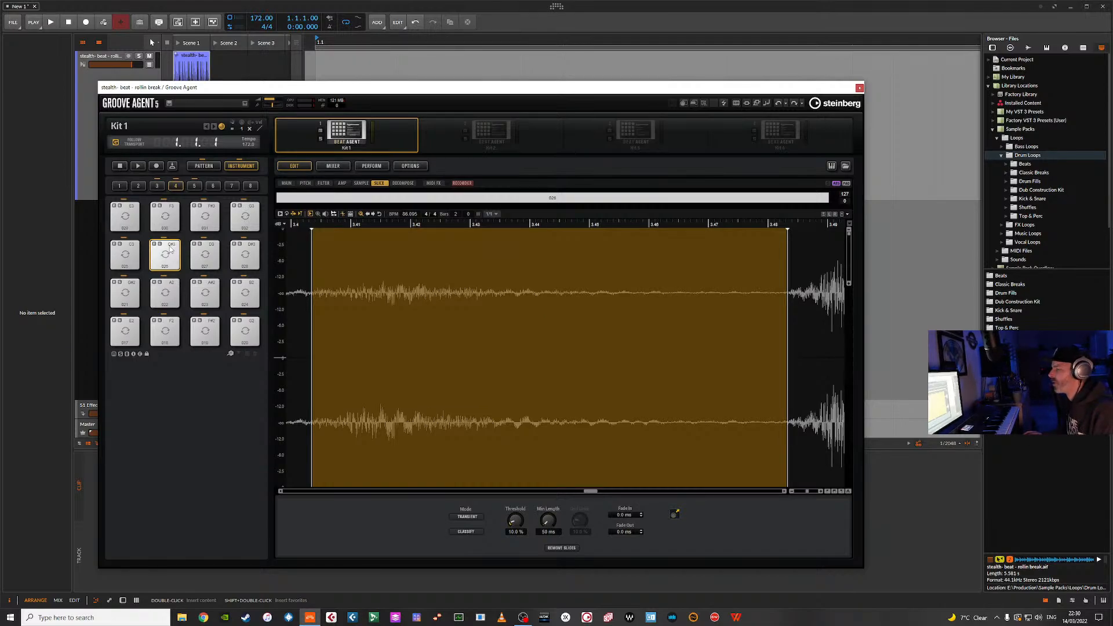
click(170, 248)
click(206, 253)
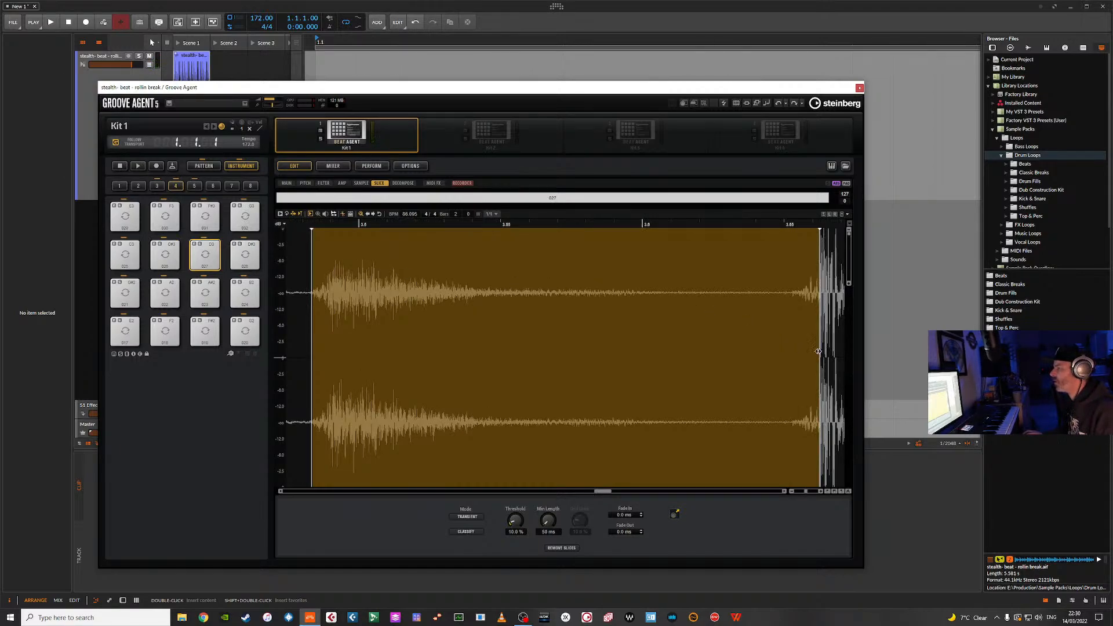
drag(818, 352, 816, 351)
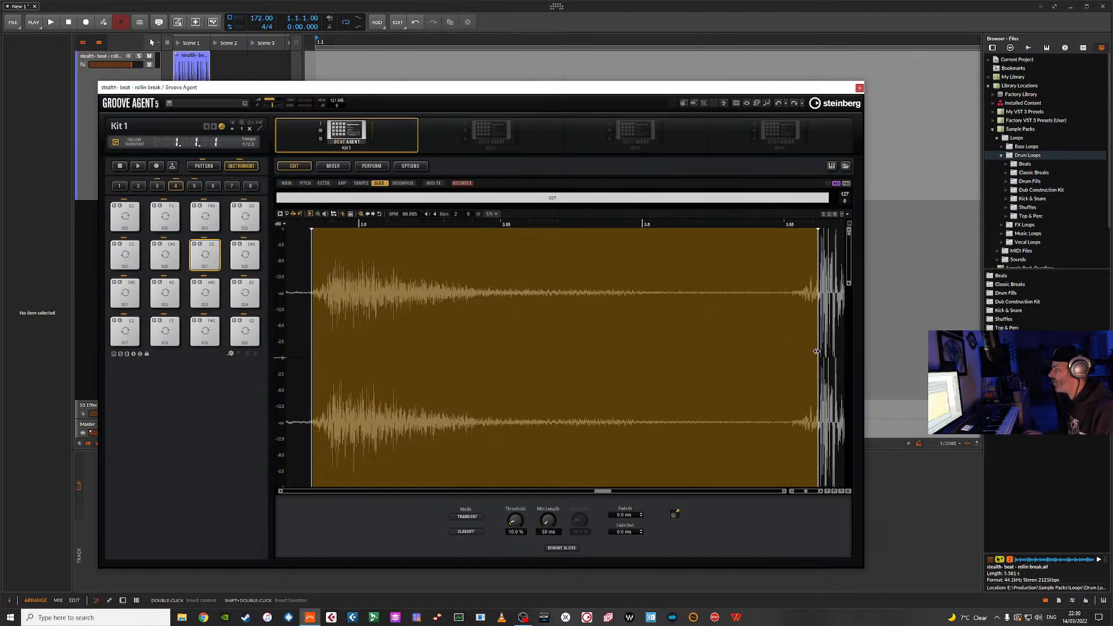
click(212, 256)
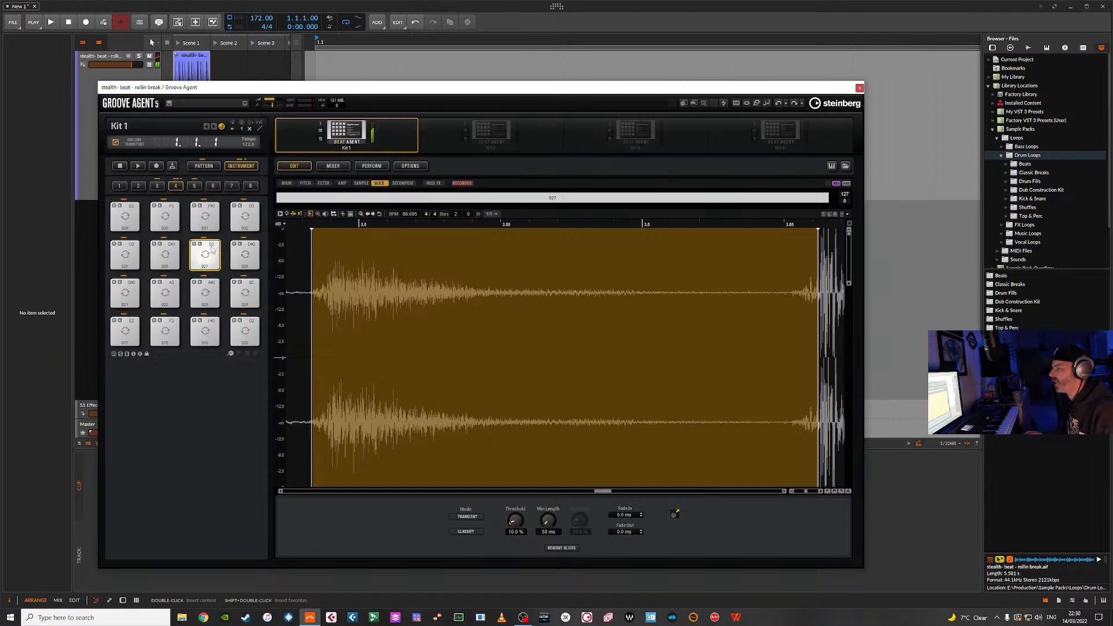
Shorten the twenty-eighth slice's end to before the next hit, audition it, and slightly trim the twenty-ninth slice's end.
click(252, 249)
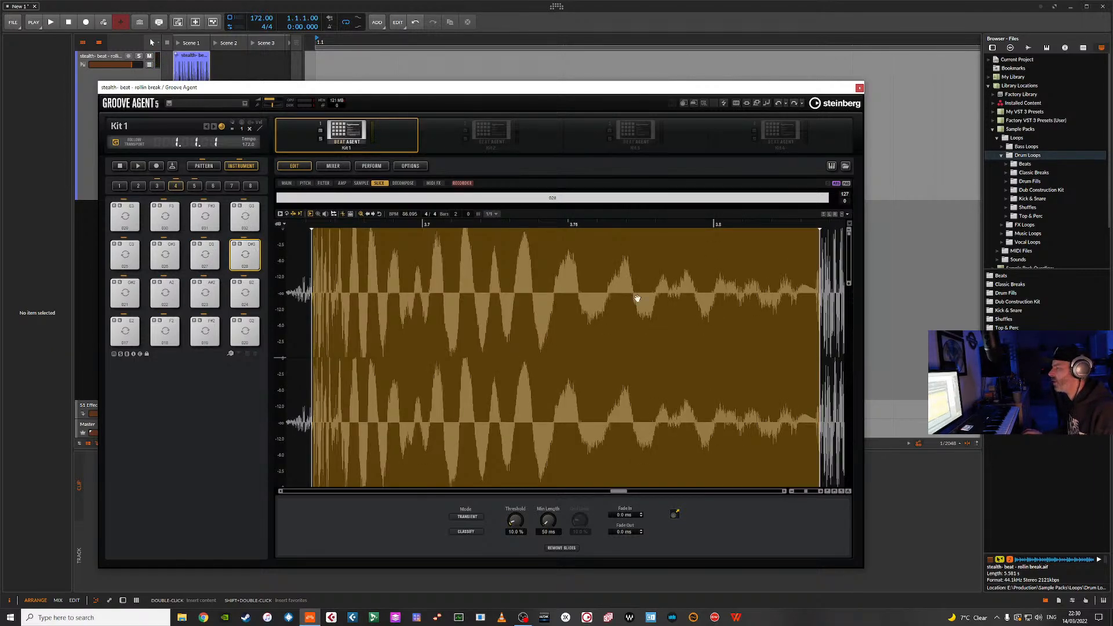
drag(821, 332, 815, 342)
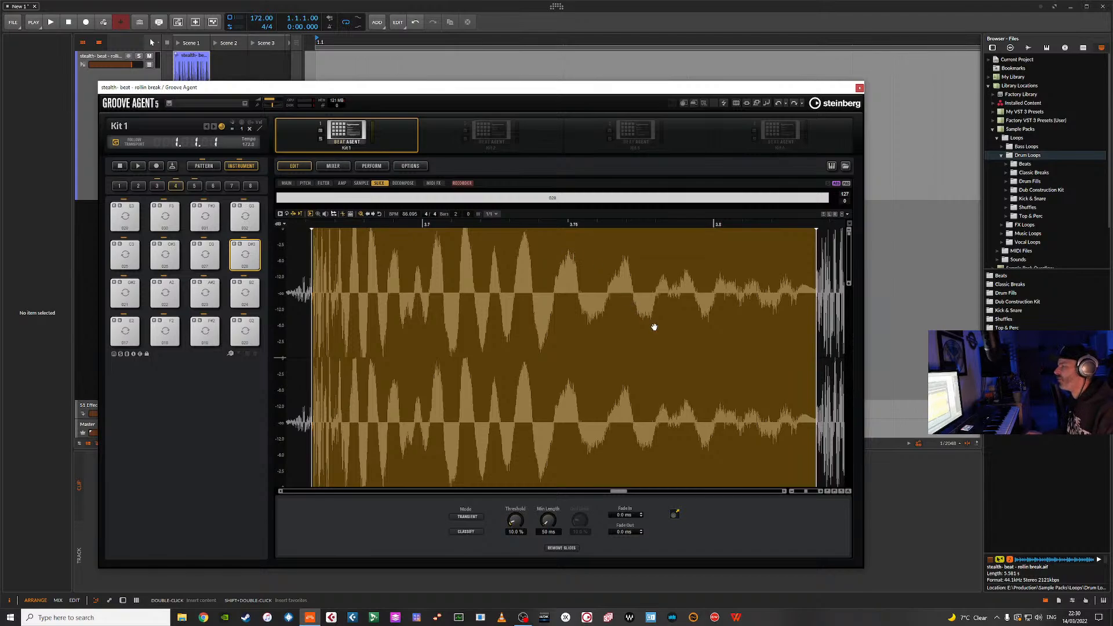
click(252, 249)
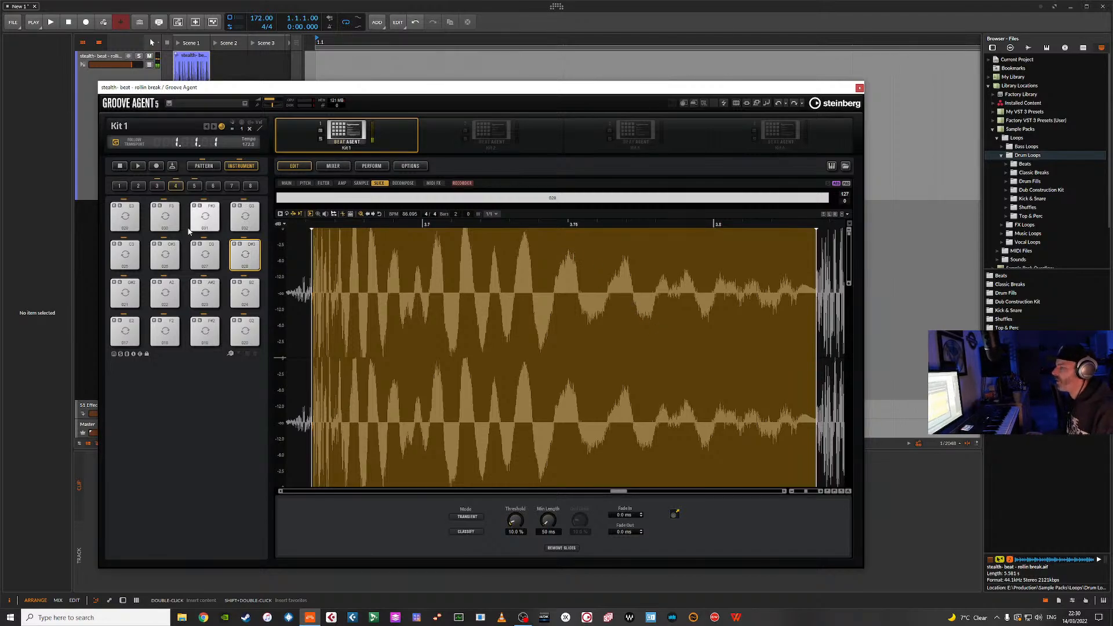
click(136, 222)
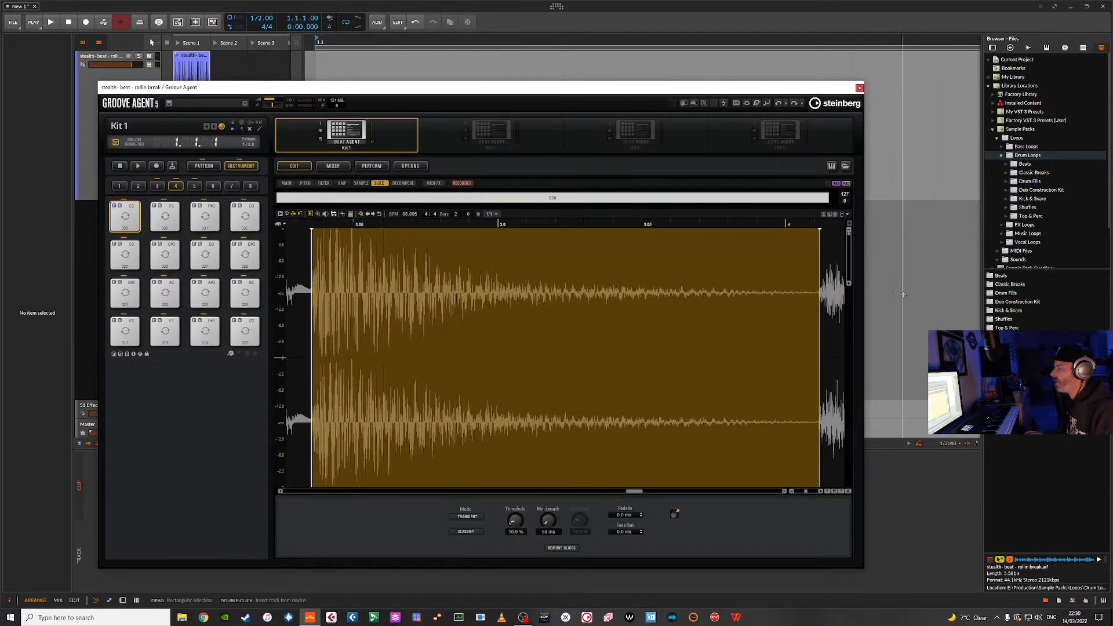
drag(820, 331, 818, 331)
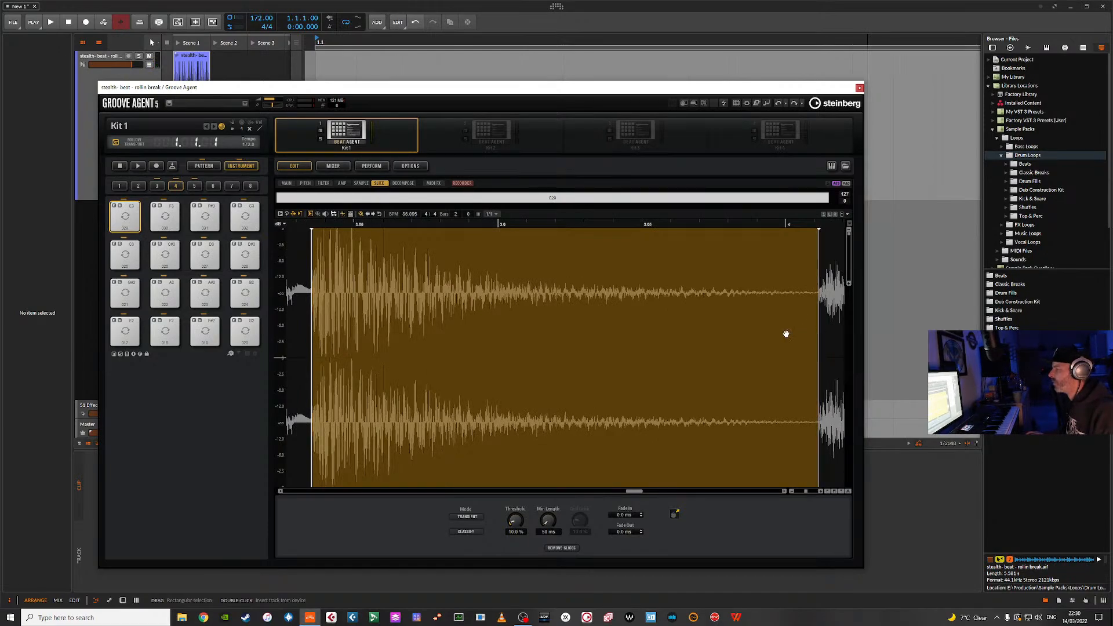
Shorten the thirtieth slice's end to just before the quiet hit at about 4.1 s and audition the thirty-first slice.
click(165, 215)
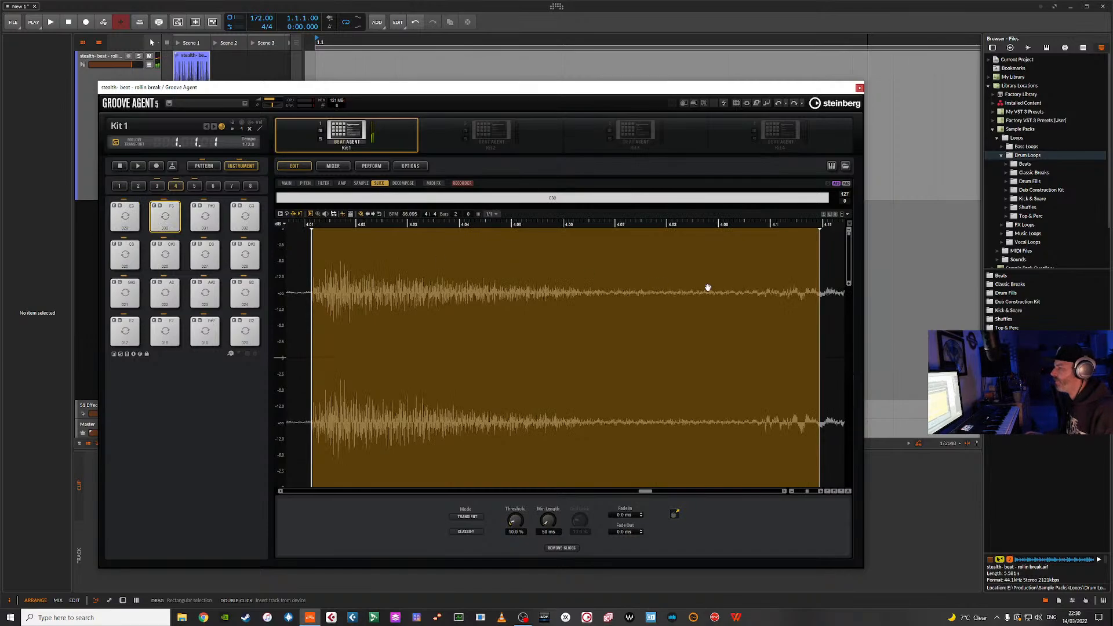
mouse_move(821, 326)
mouse_down()
mouse_move(729, 326)
mouse_move(764, 327)
mouse_up()
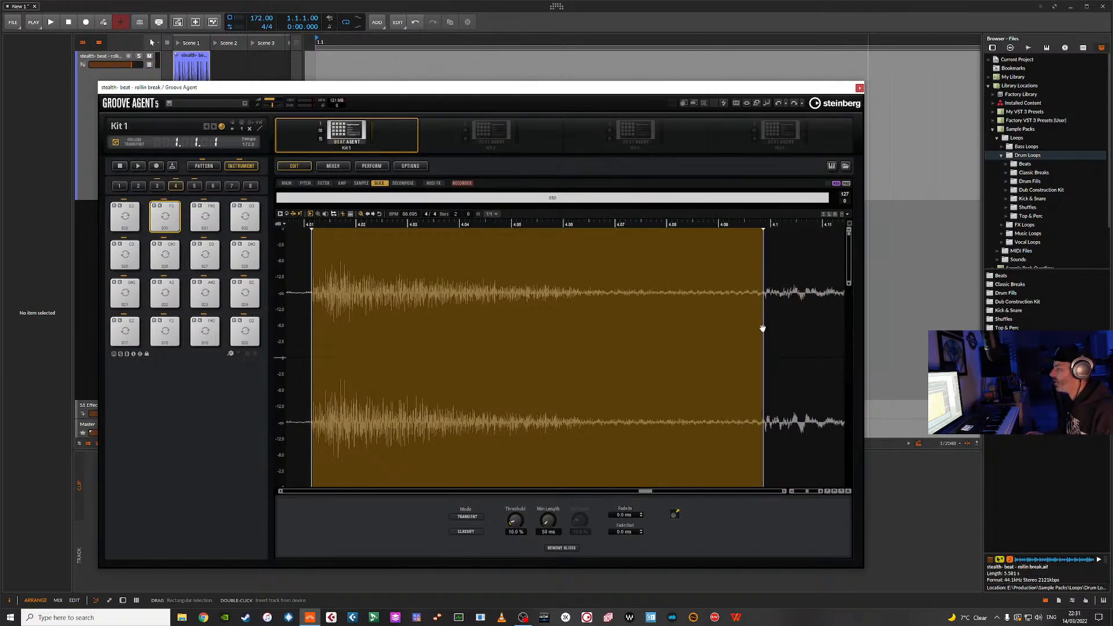
click(203, 216)
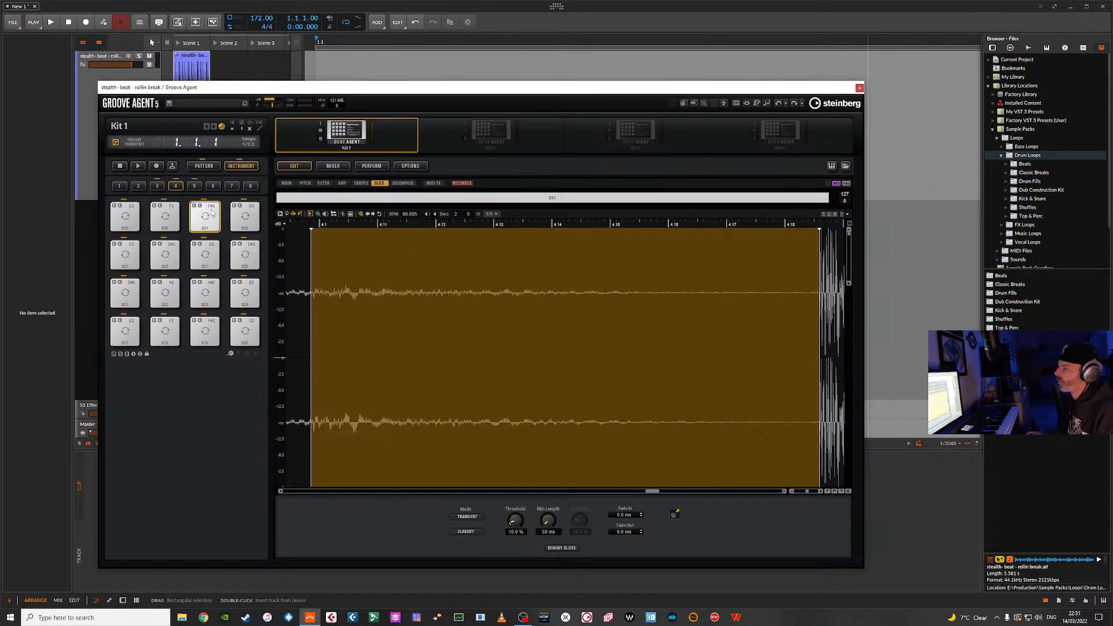
Trim the thirty-second slice's end to just before the next hit and audition the result.
click(247, 215)
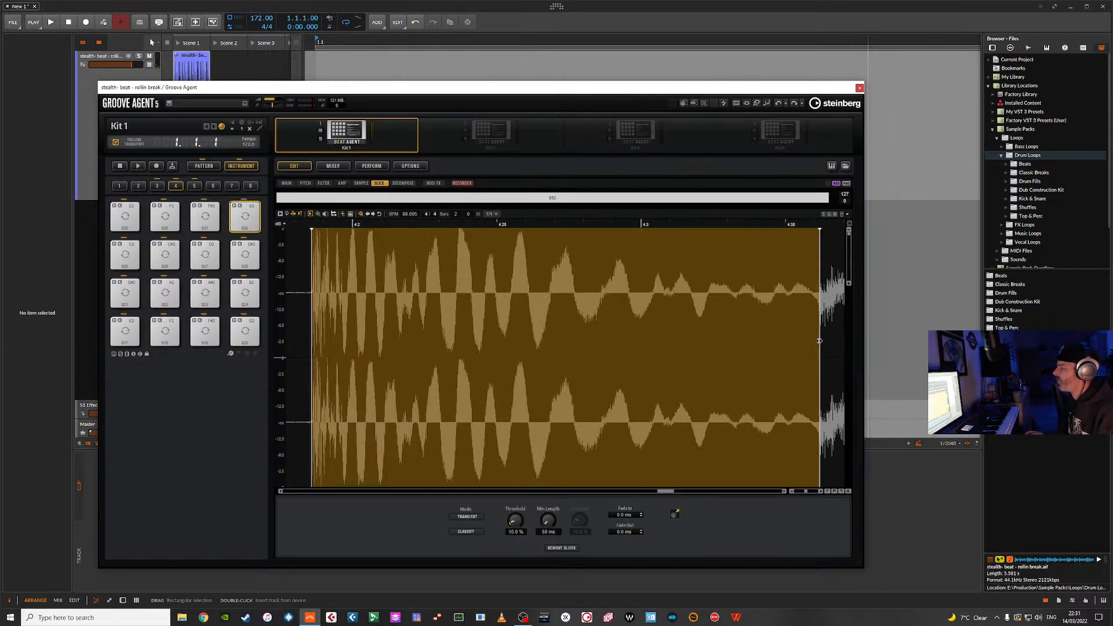
drag(818, 340, 814, 342)
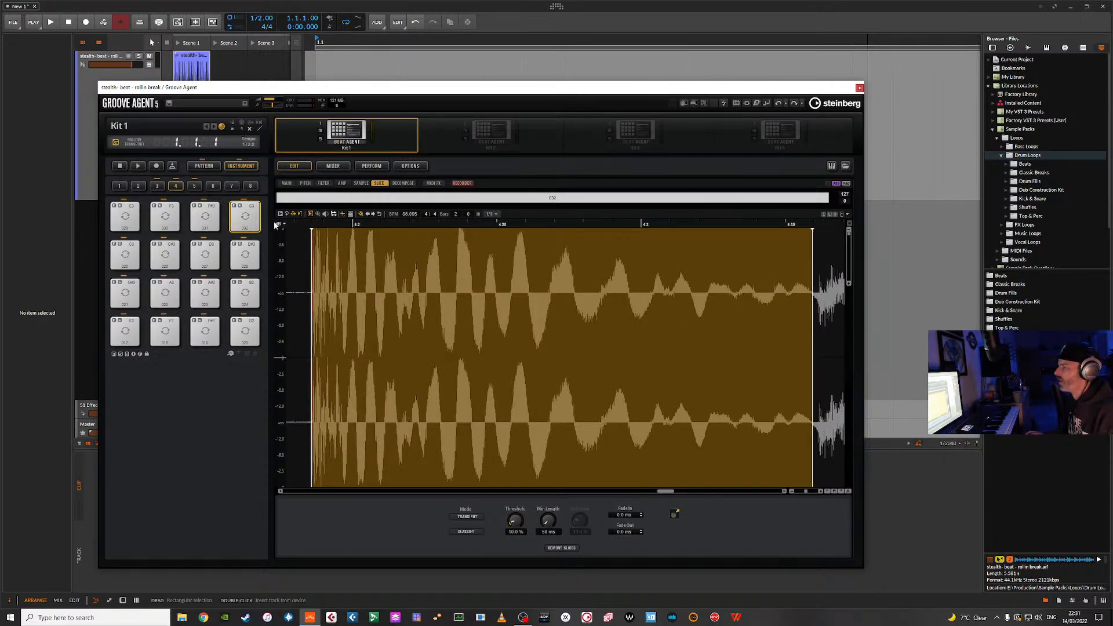
click(250, 212)
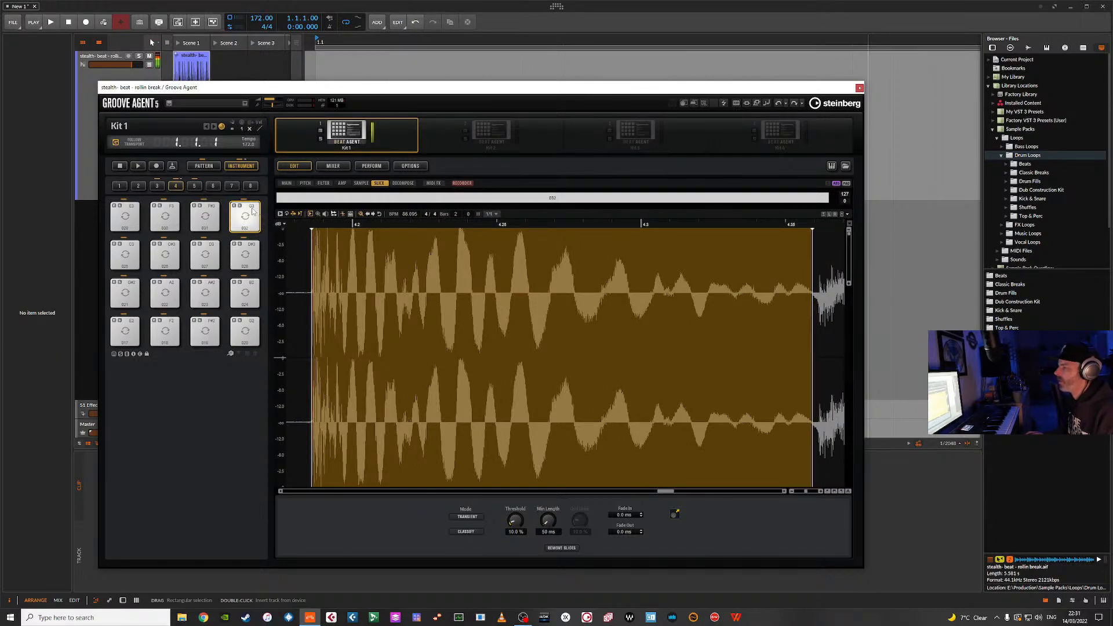
In pad group 5, audition the thirty-third slice, trim the thirty-fourth slice's end to before the next hit, and audition it.
click(194, 185)
click(129, 323)
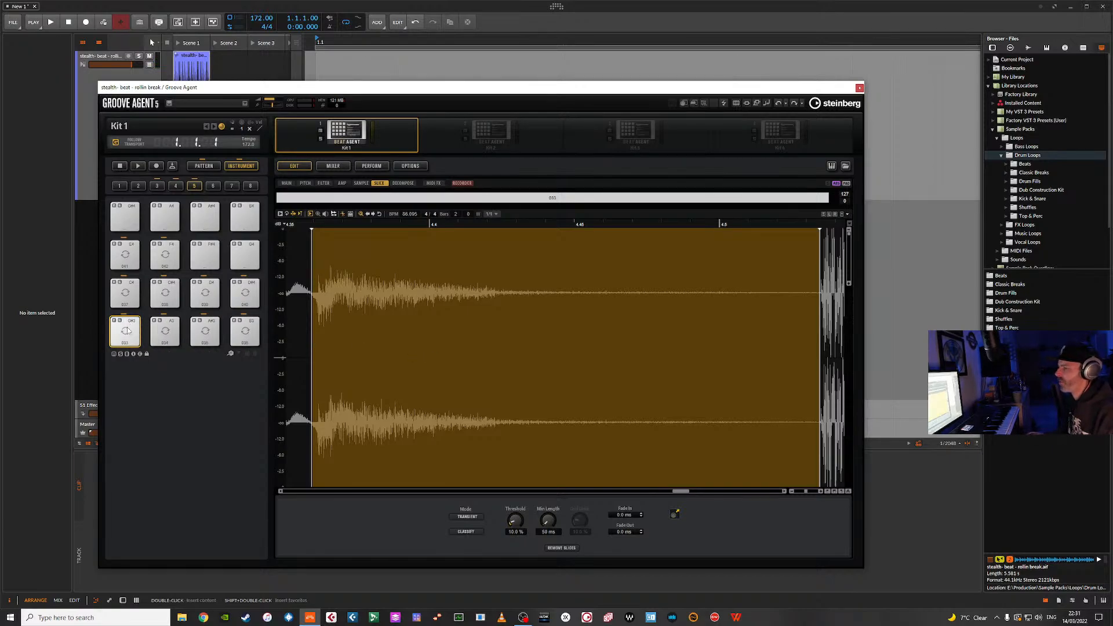
click(165, 332)
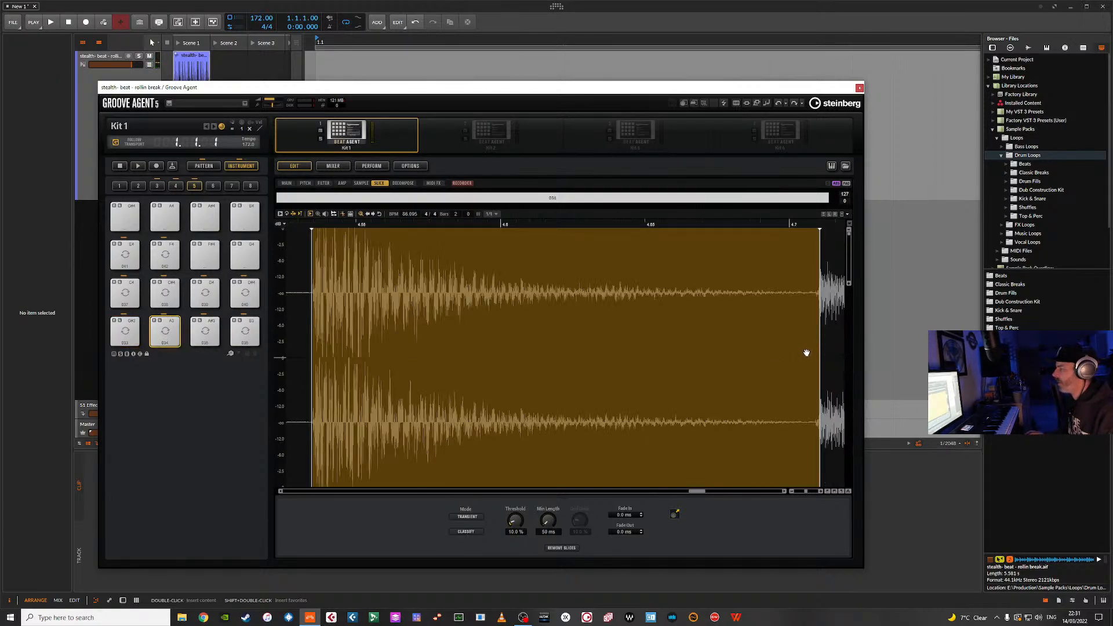
drag(819, 342, 816, 342)
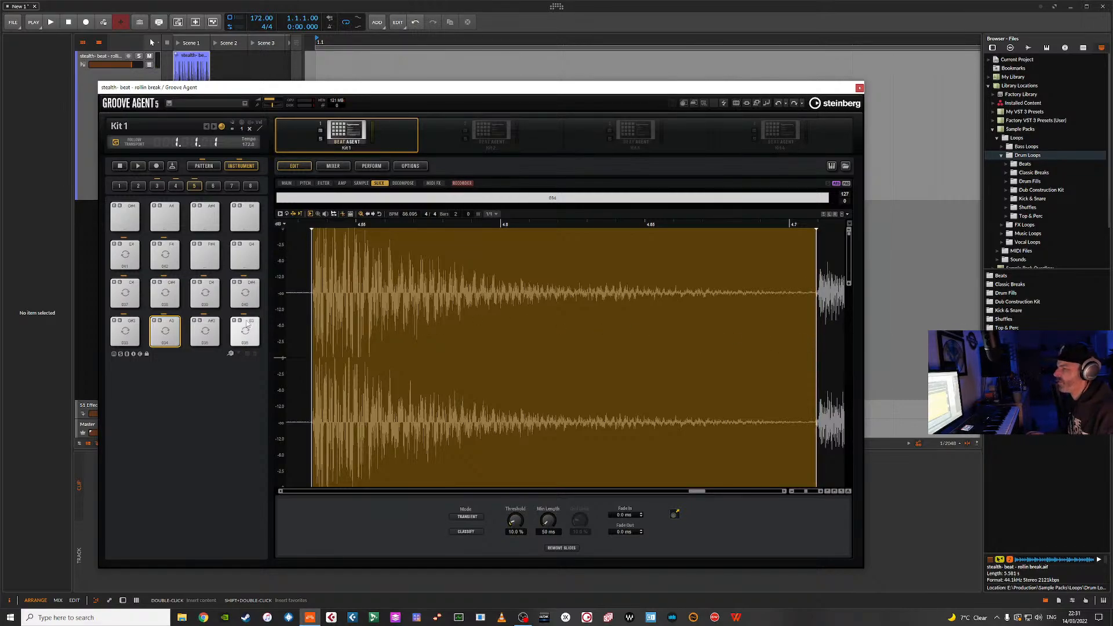
click(173, 323)
Shorten the thirty-fifth slice's end to just before the quiet hit near 4.8 s, audition it, and fine-tune the end point.
click(204, 328)
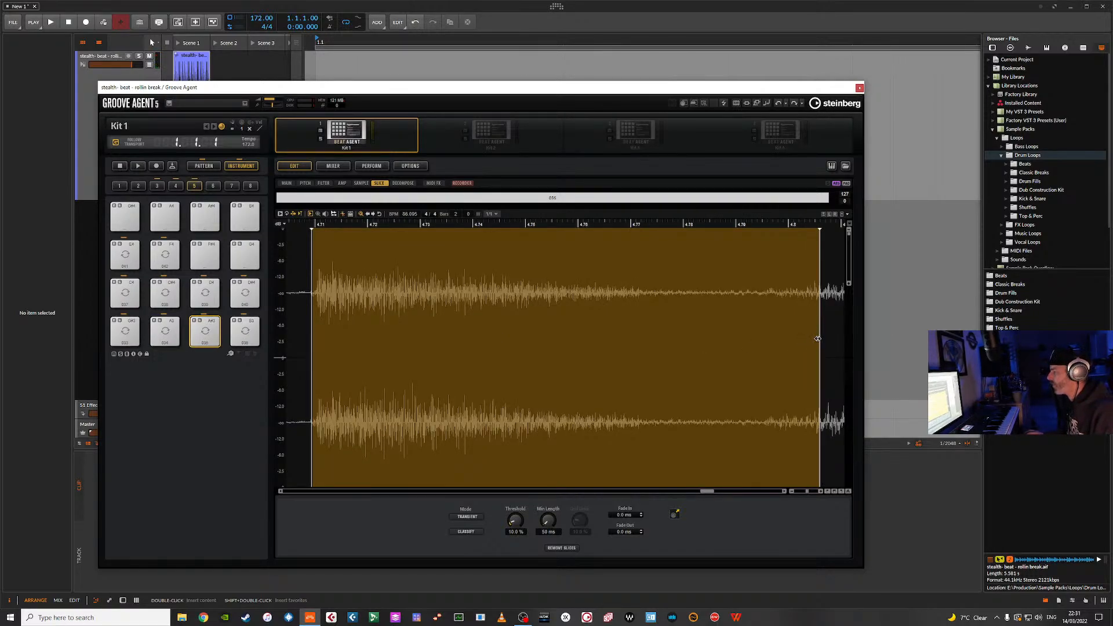
drag(818, 339, 759, 345)
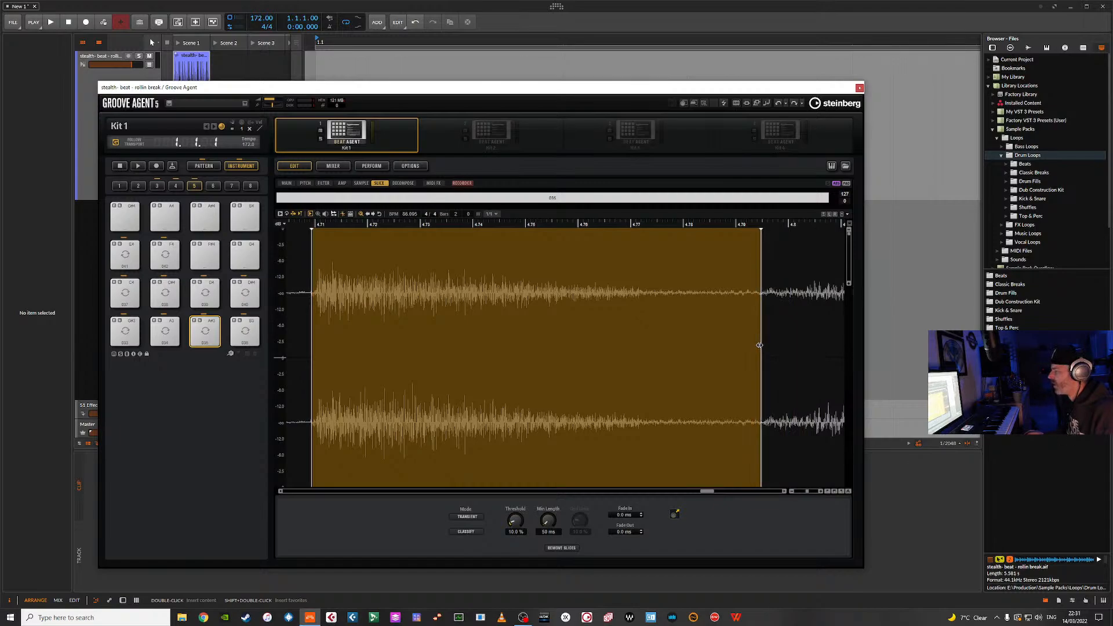
click(210, 327)
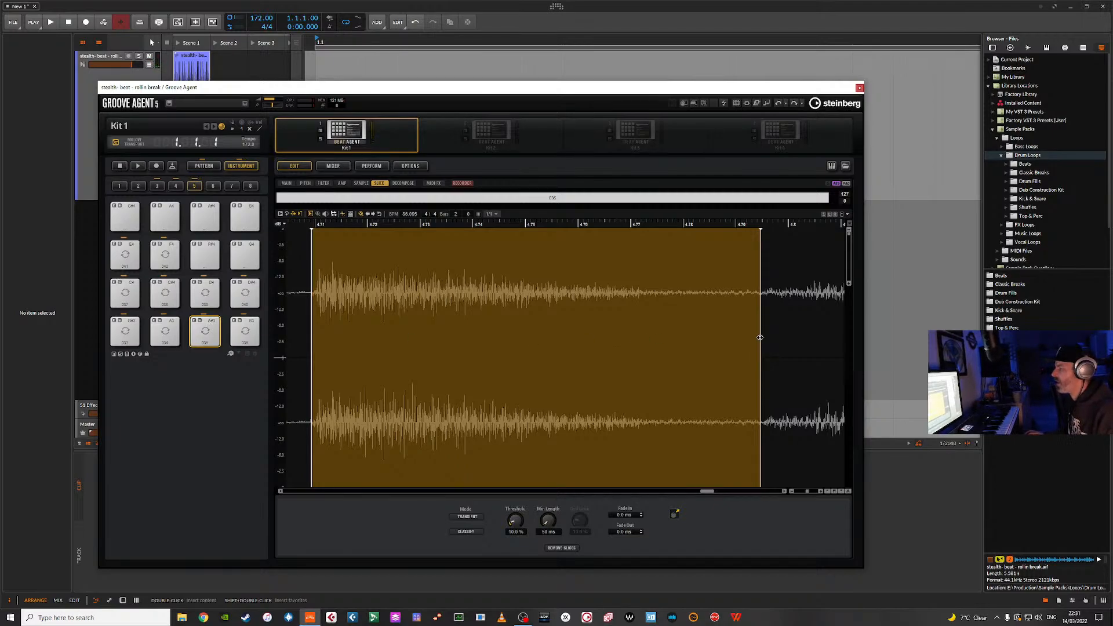
drag(761, 338, 762, 337)
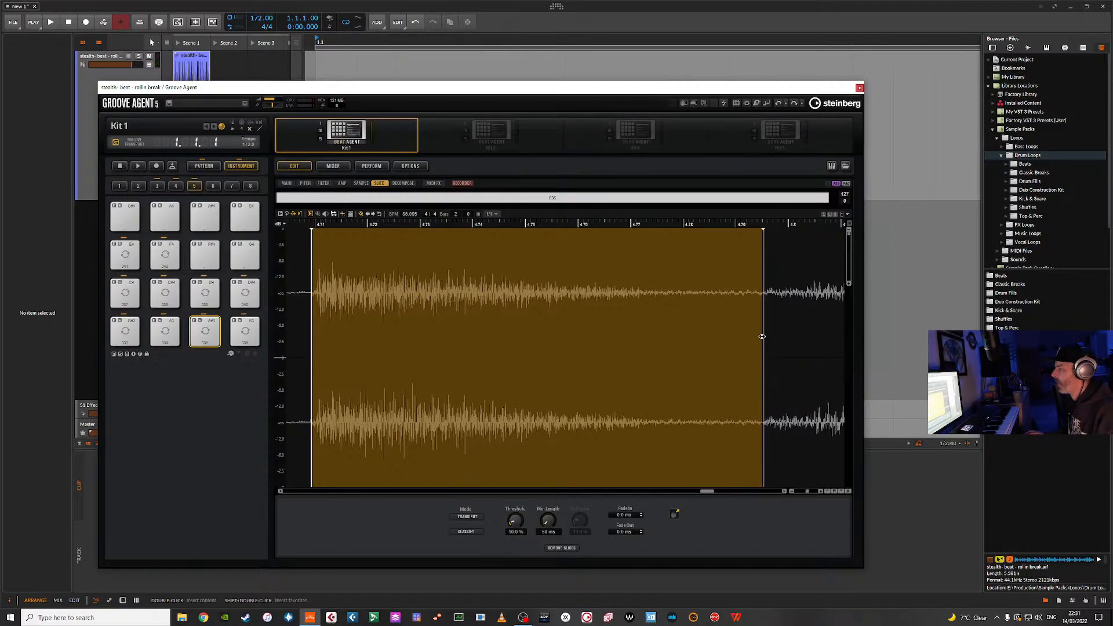
Trim the ends of the thirty-sixth and thirty-seventh slices to just before the hit that follows each.
click(245, 332)
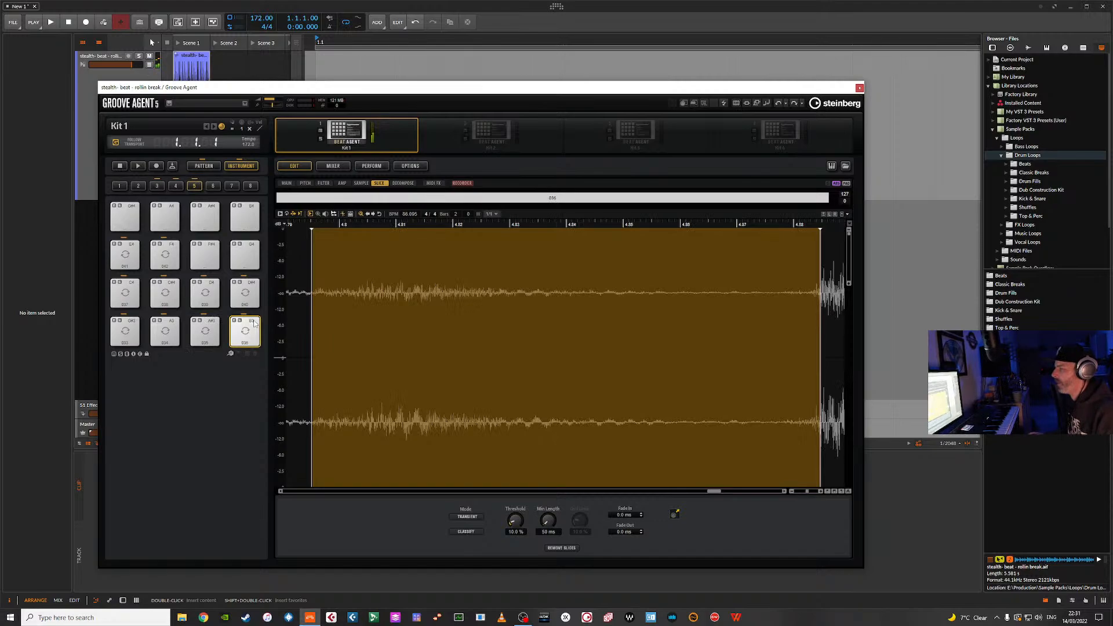
drag(818, 339, 806, 340)
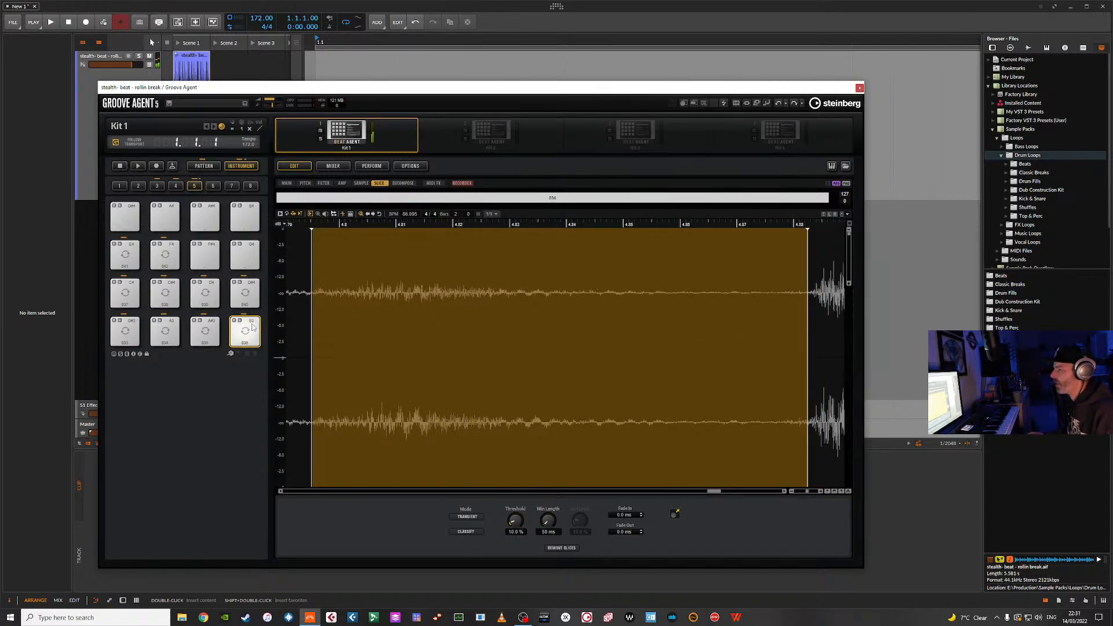
click(129, 288)
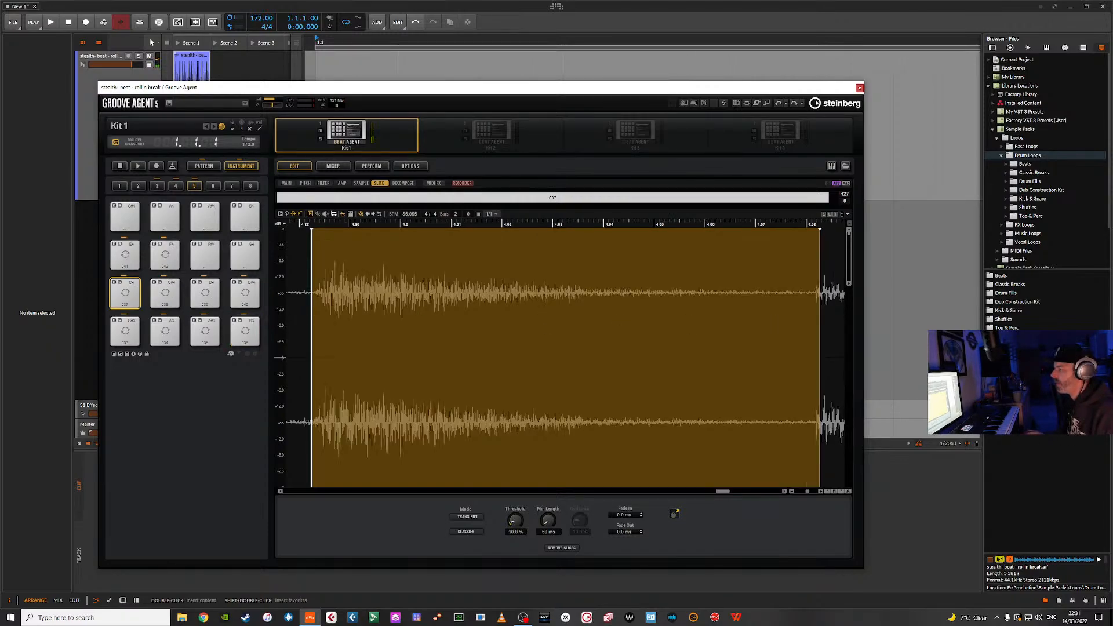
drag(819, 336, 815, 336)
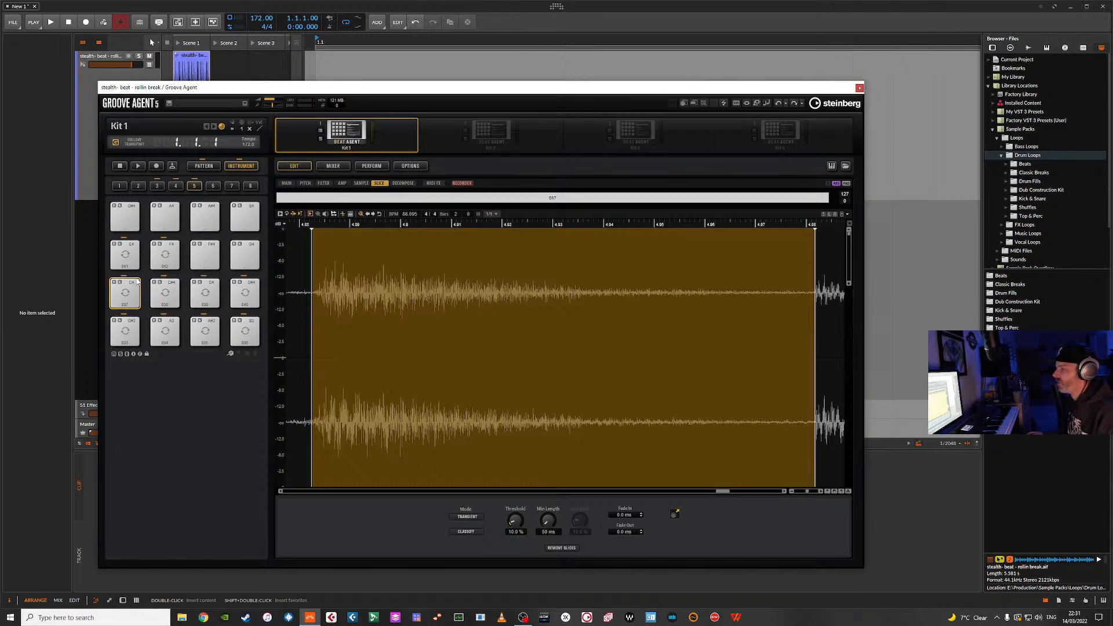
Trim the thirty-eighth slice's end slightly to just before the next loud hit and audition the result.
click(165, 291)
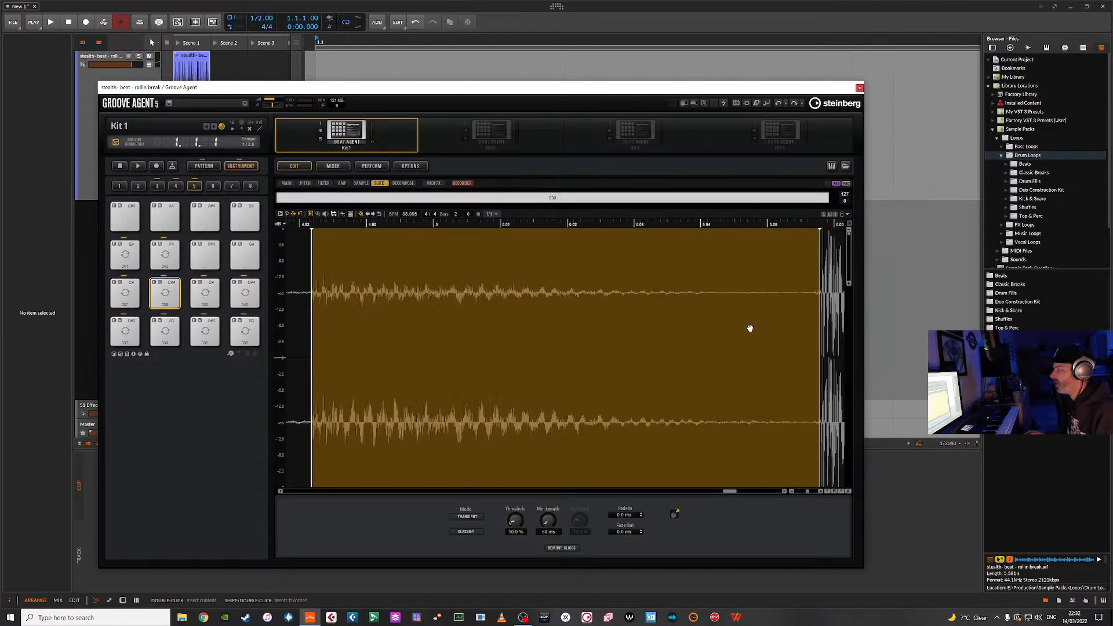
drag(820, 339, 818, 339)
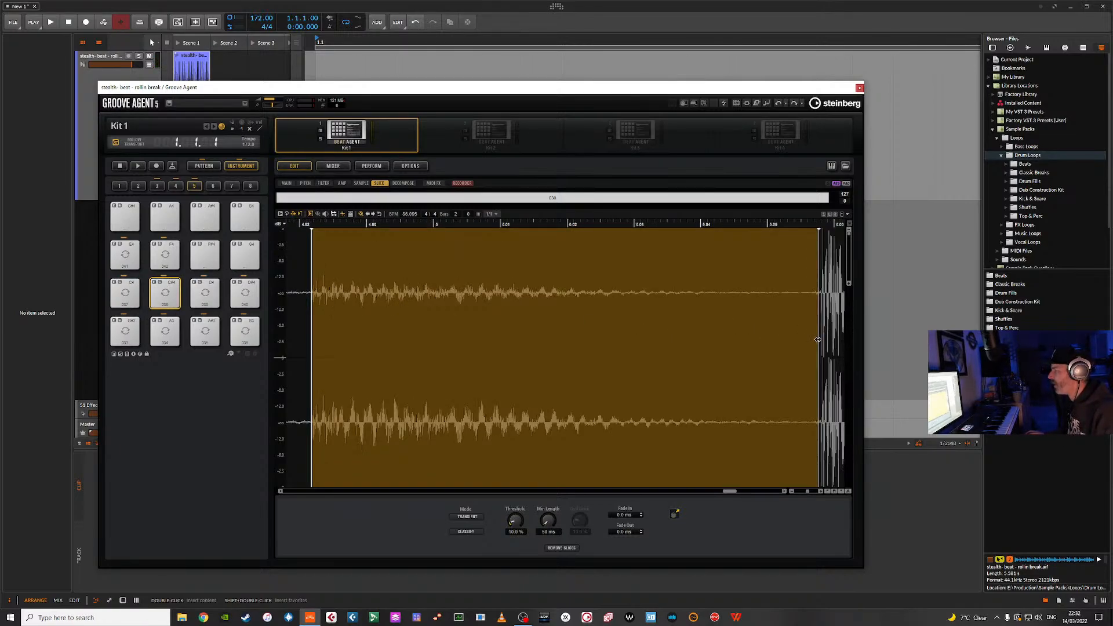
click(170, 289)
Audition the thirty-ninth slice, trim its end to just before the next hit, and audition it again.
click(212, 286)
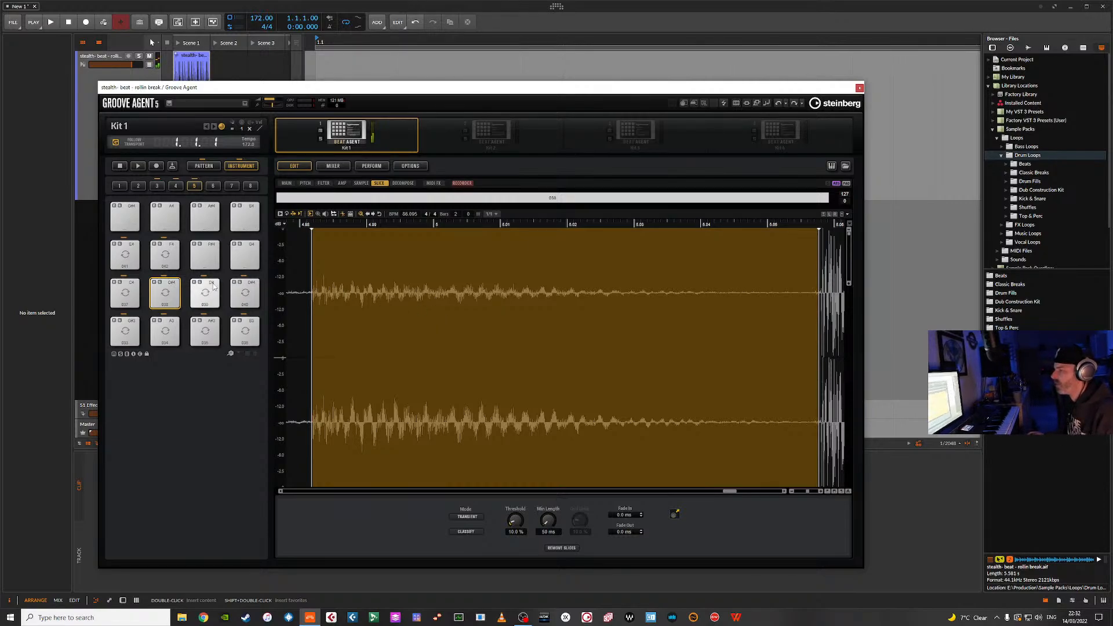
click(207, 286)
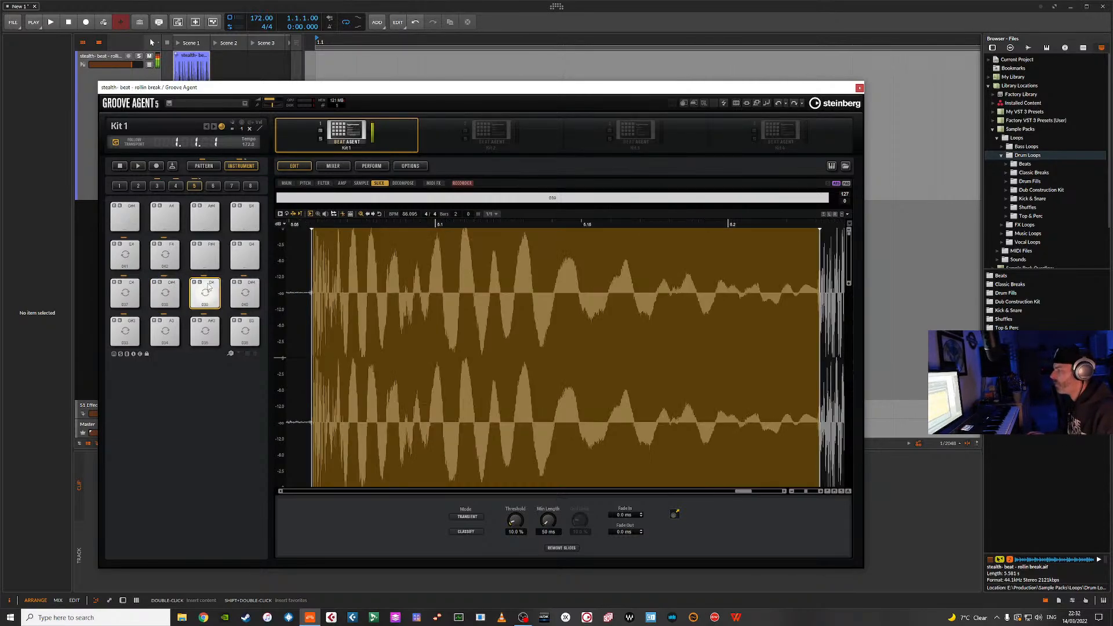
drag(820, 356, 817, 356)
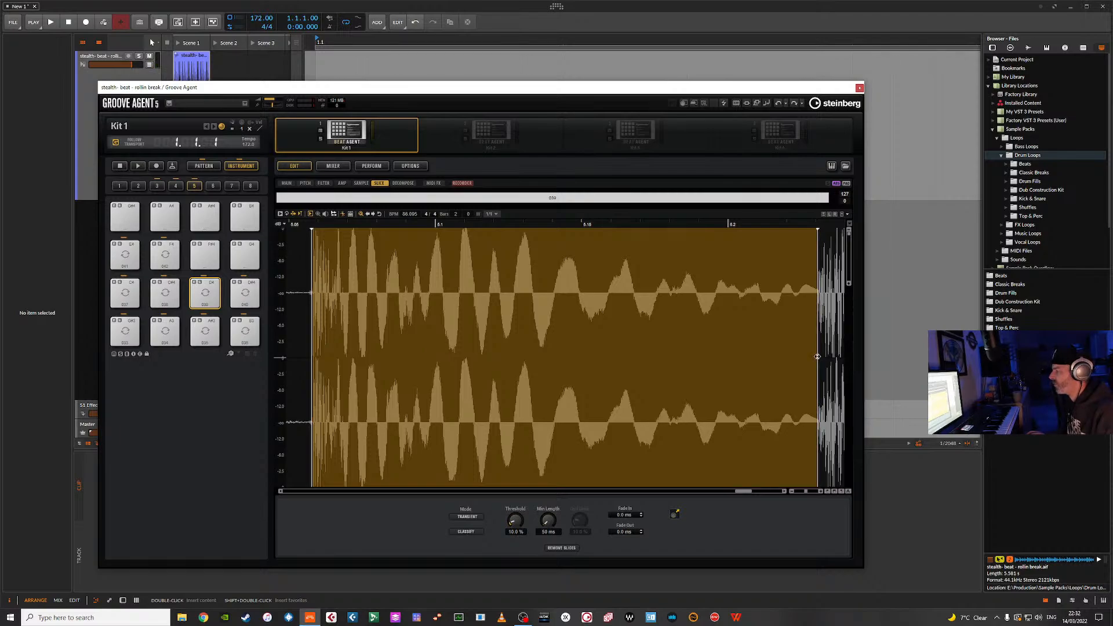
click(206, 293)
Audition the fortieth slice and trim its end to just before the next hit near 5.4 s.
click(245, 291)
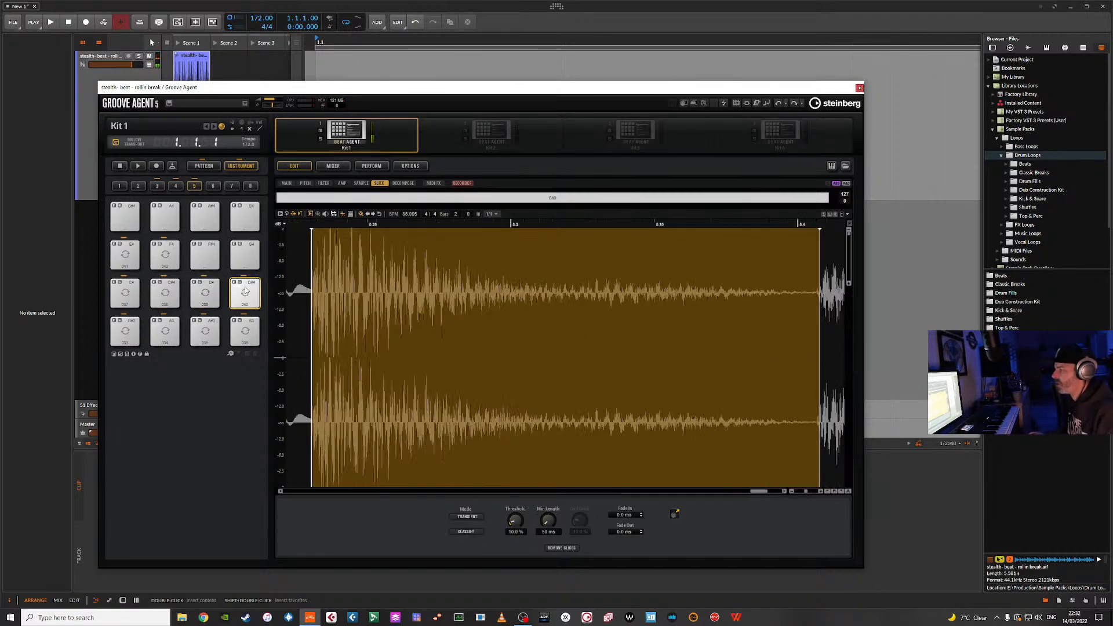
click(245, 291)
drag(818, 342, 817, 342)
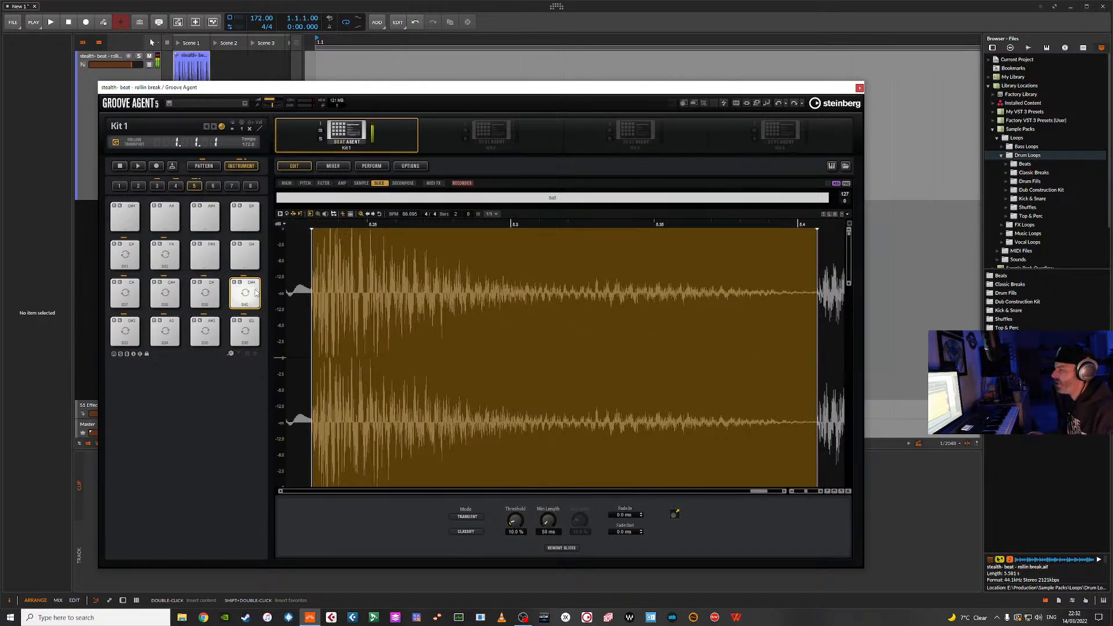
Shorten the forty-first slice's end to just before the quiet hit near 5.5 s, then audition it and the forty-second slice.
click(125, 255)
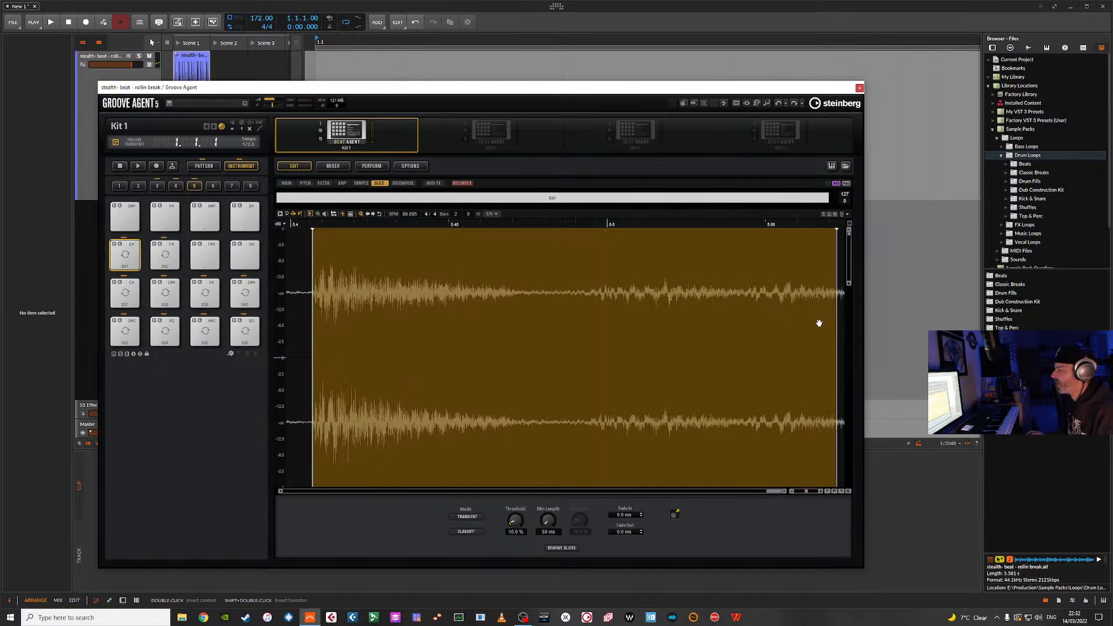
mouse_move(837, 331)
mouse_down()
mouse_move(546, 328)
mouse_move(591, 328)
mouse_up()
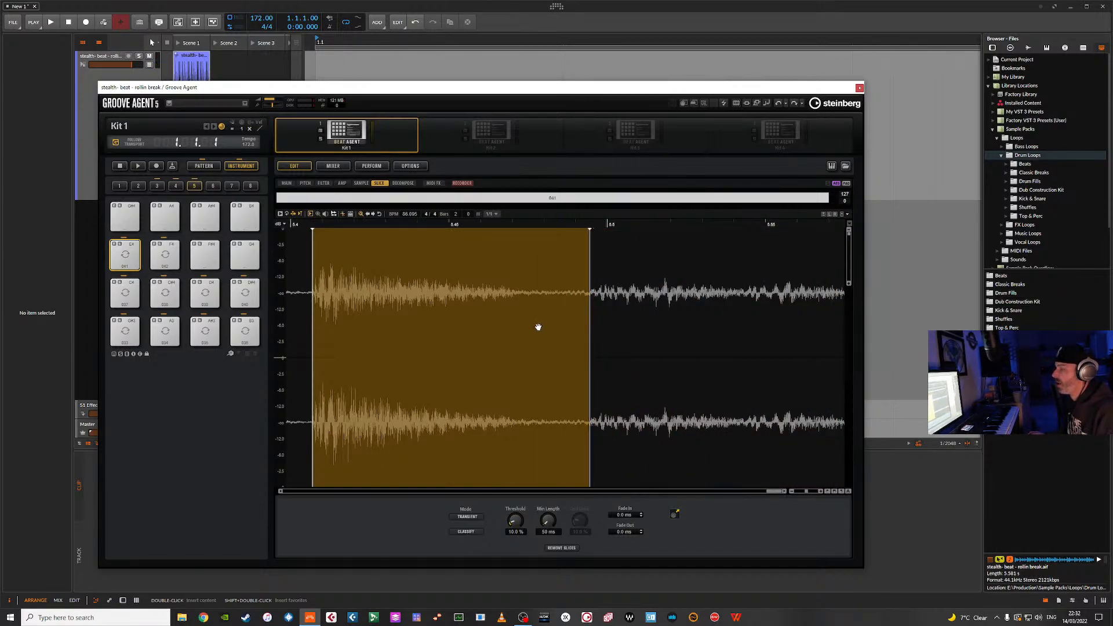
click(174, 256)
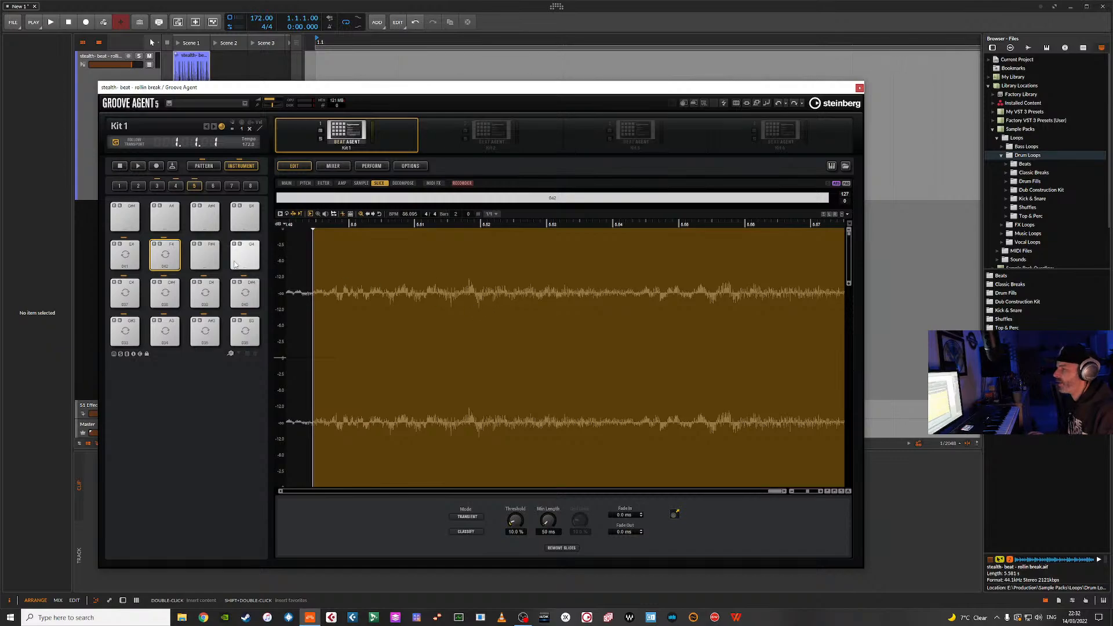
click(130, 256)
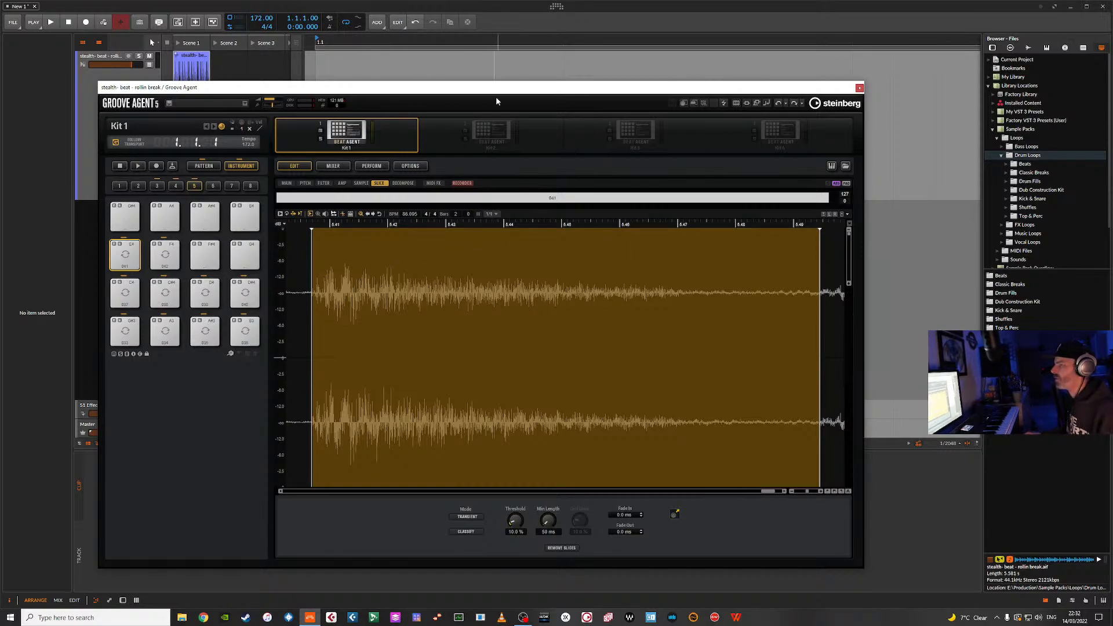
Show the rollin break pattern's slice notes in the pattern editor, compare with the instrument pads, and trigger the pattern.
key(space)
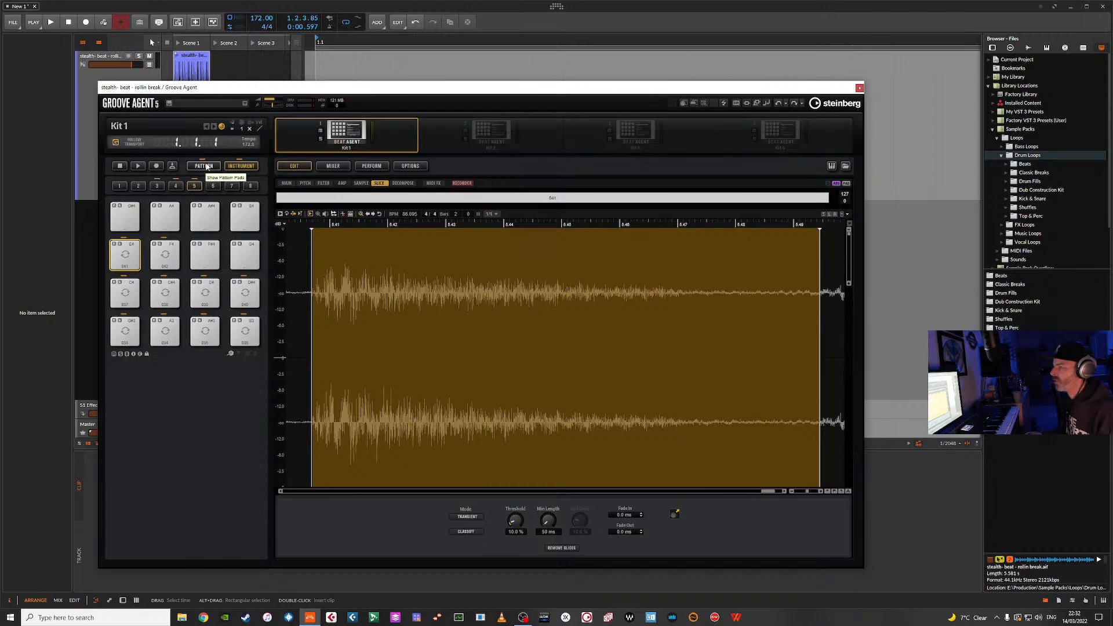
click(203, 166)
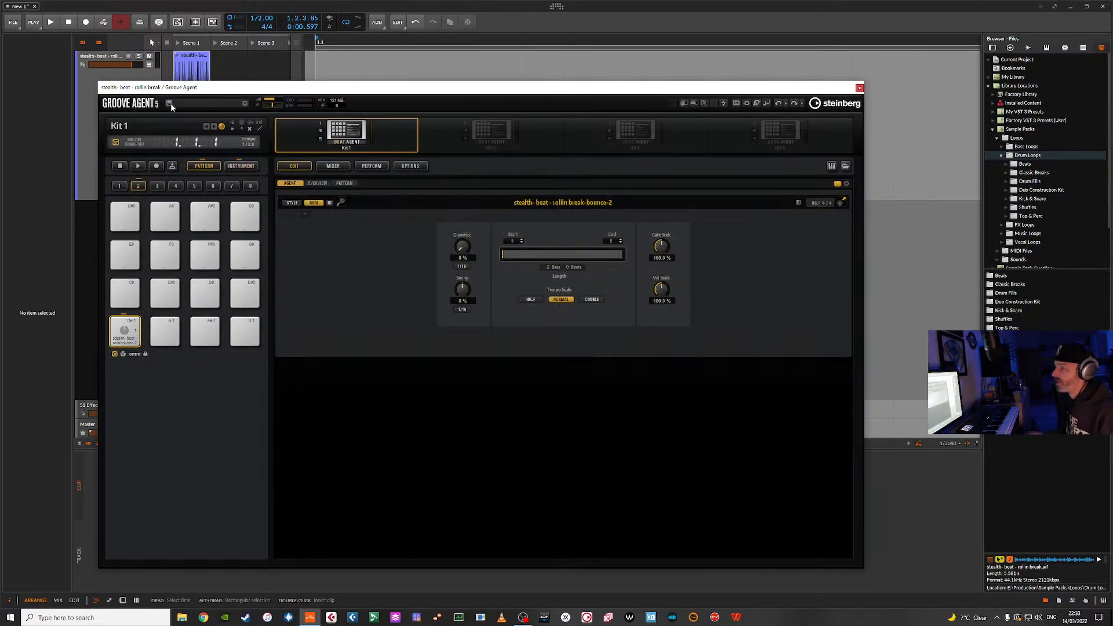
click(349, 185)
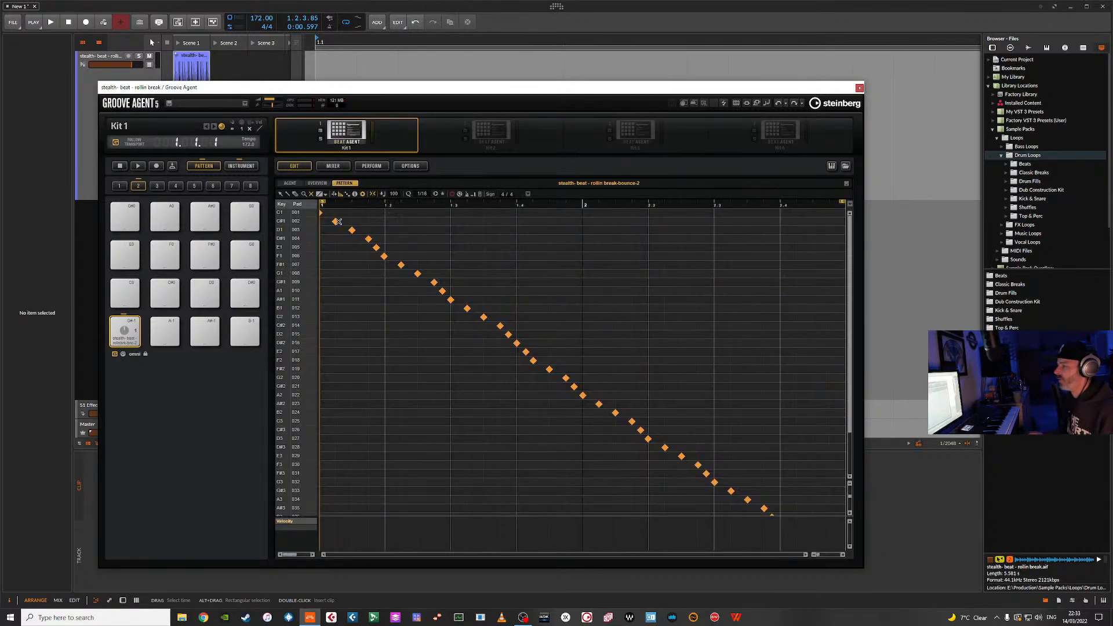
drag(850, 372, 817, 298)
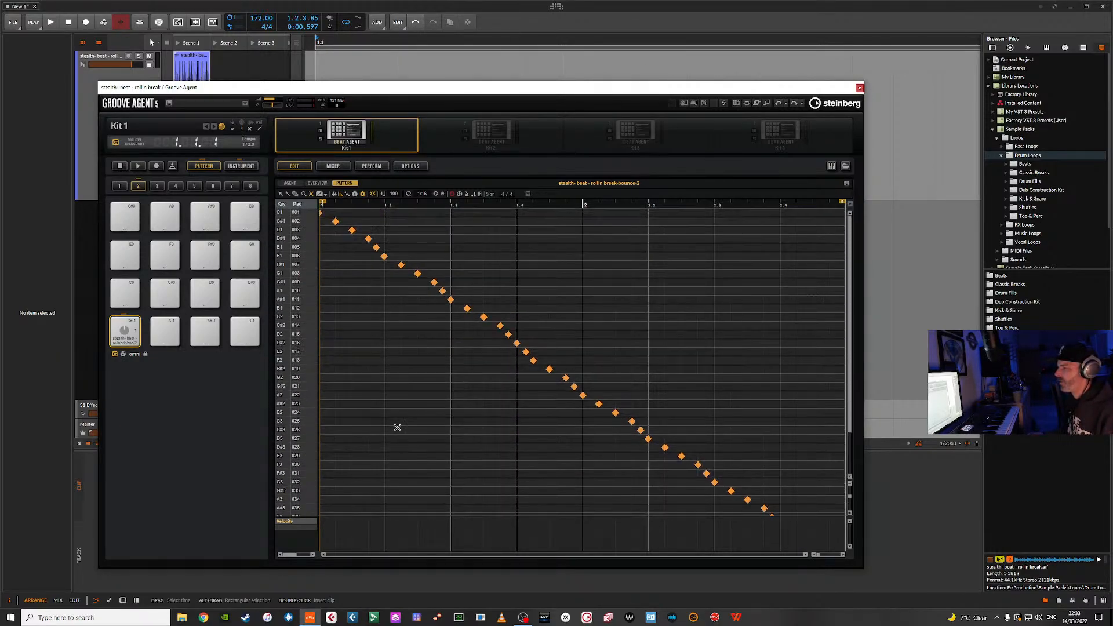
click(234, 166)
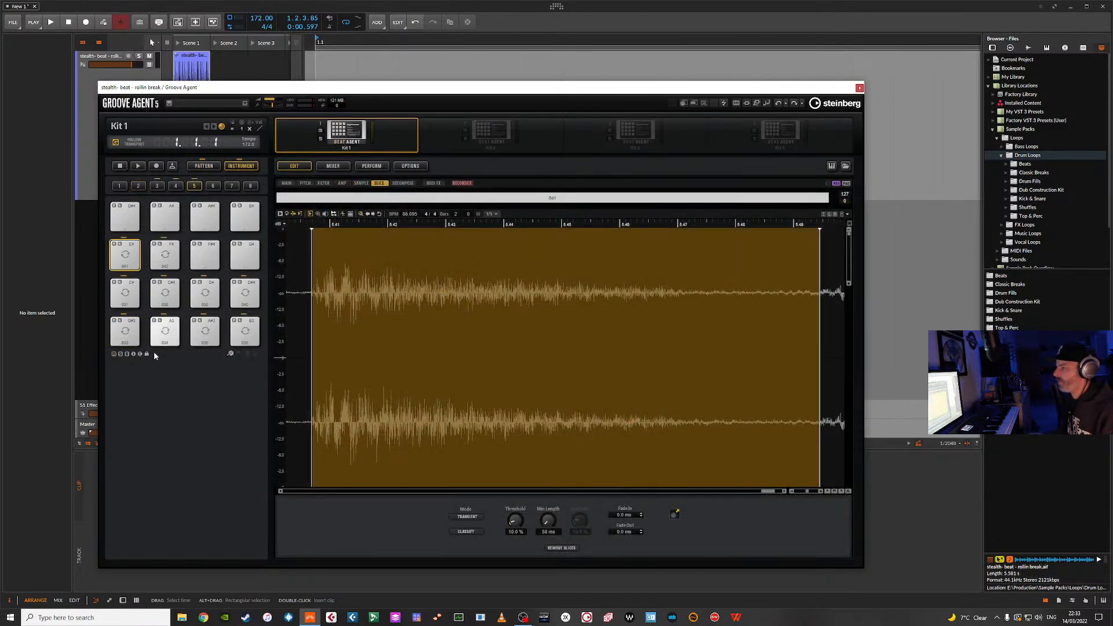
click(203, 166)
click(124, 331)
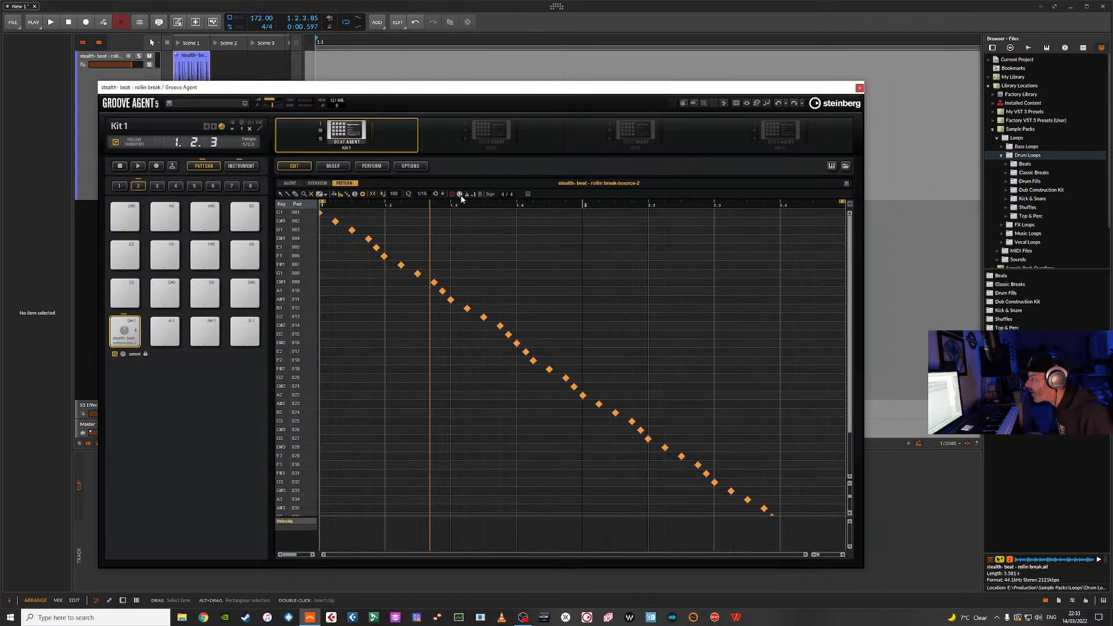
Set the sliced loop's length to 4 bars, audition the forty-second slice, and trigger the rollin break pattern.
click(241, 167)
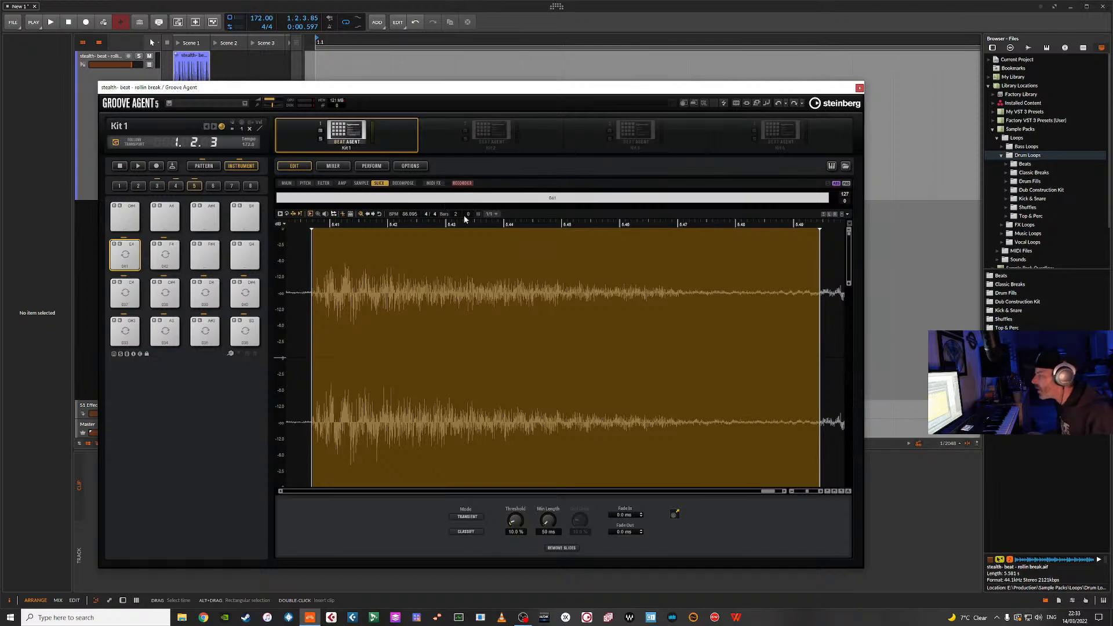
drag(457, 212, 458, 210)
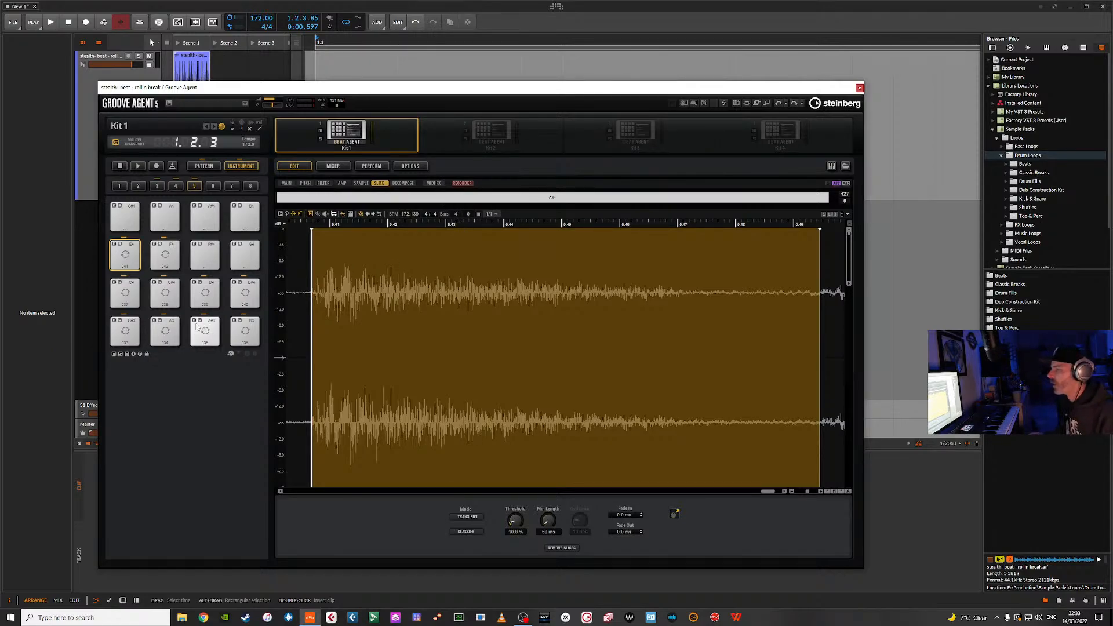
click(171, 259)
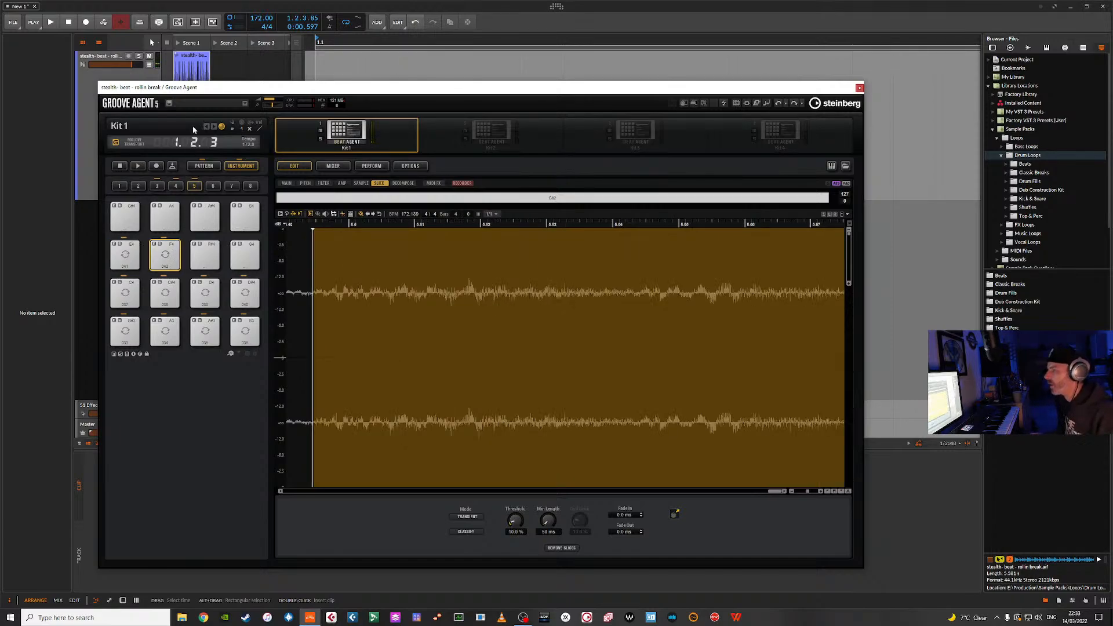
click(200, 166)
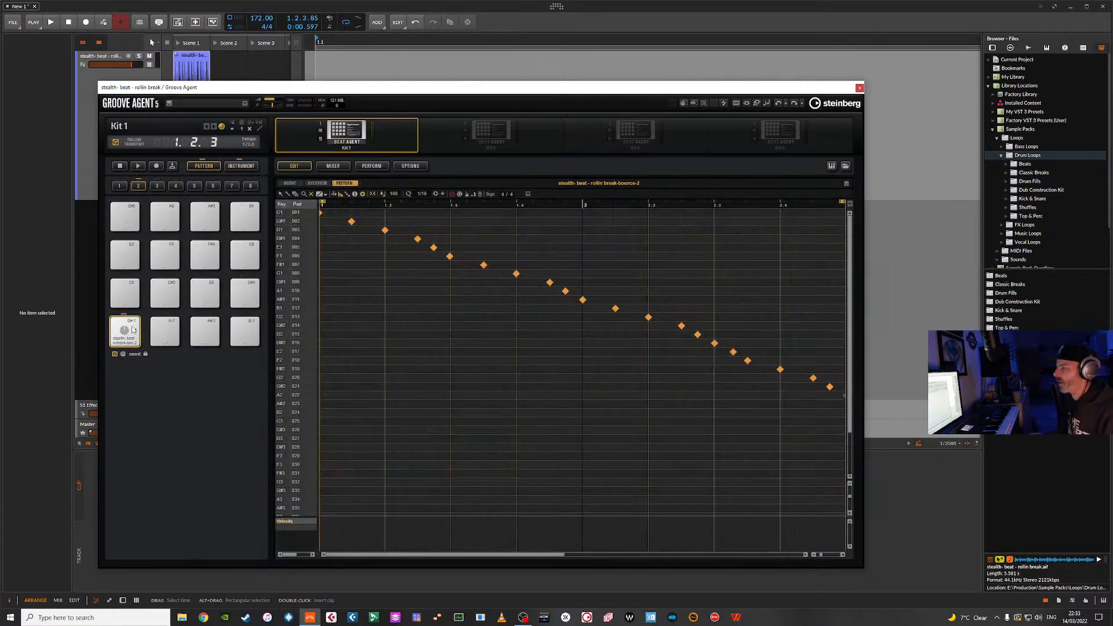
click(133, 329)
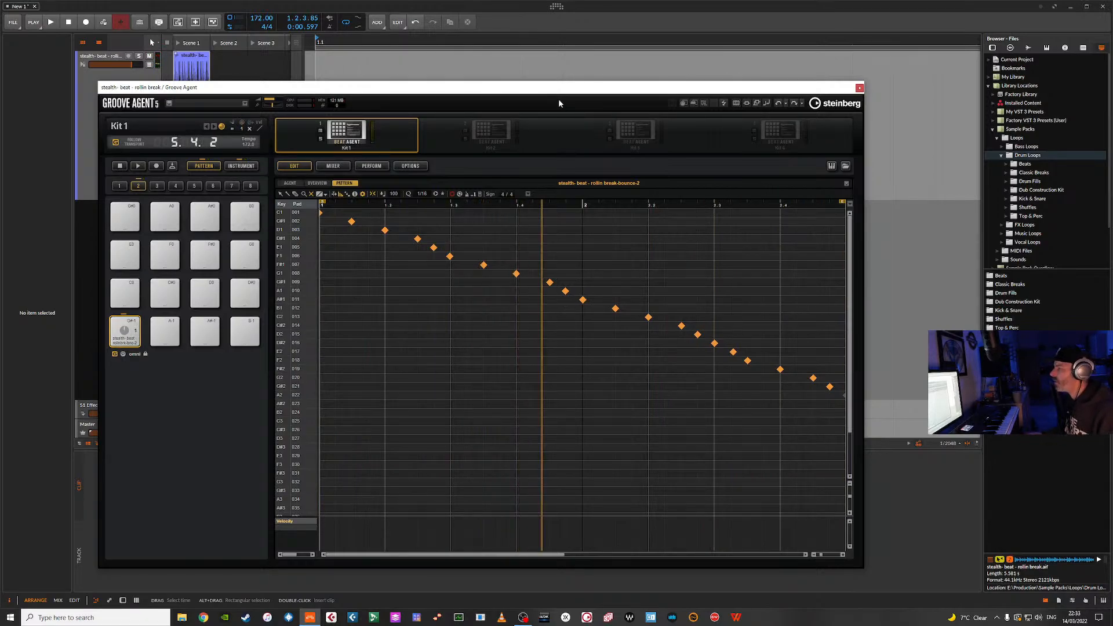
Reposition the Groove Agent window and display the full break waveform in the forty-second slice's sample editor.
drag(571, 91, 673, 114)
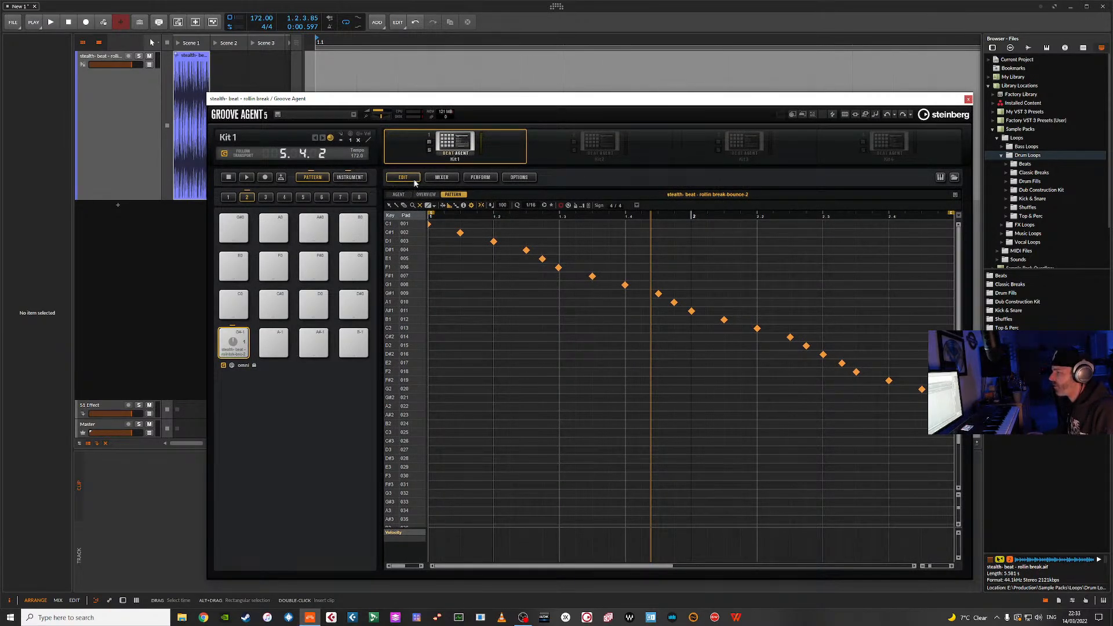
click(350, 177)
click(469, 195)
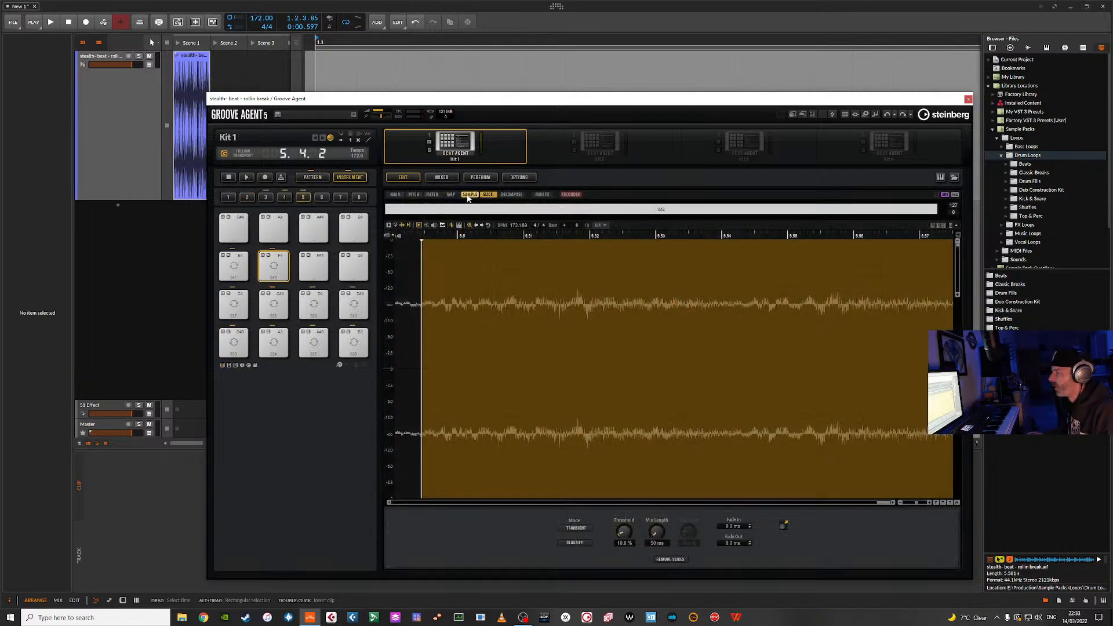
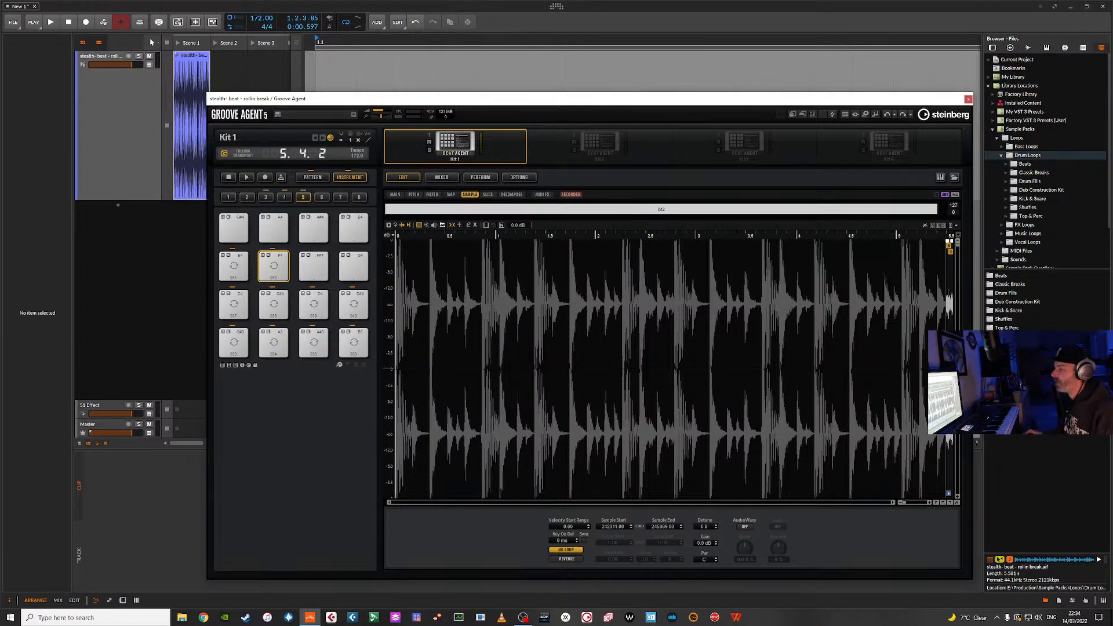
Start and stop the project transport twice to check playback with no pattern triggered.
key(space)
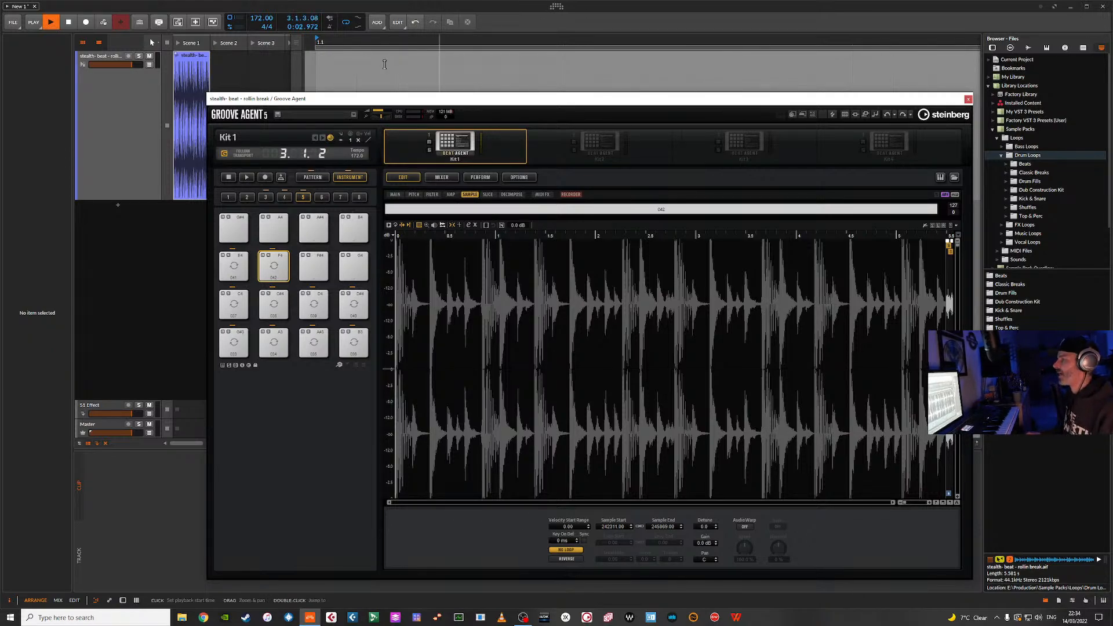
key(space)
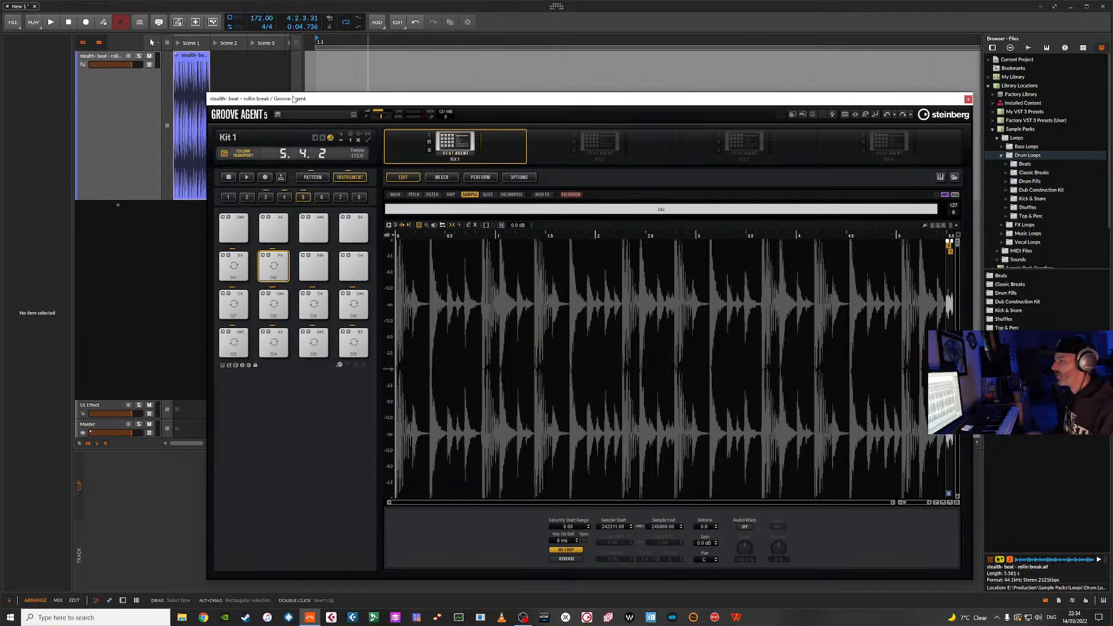
key(space)
key(space)
Return to the rollin break pattern, reposition the Groove Agent window, and play the pattern in sync with the project transport.
click(312, 177)
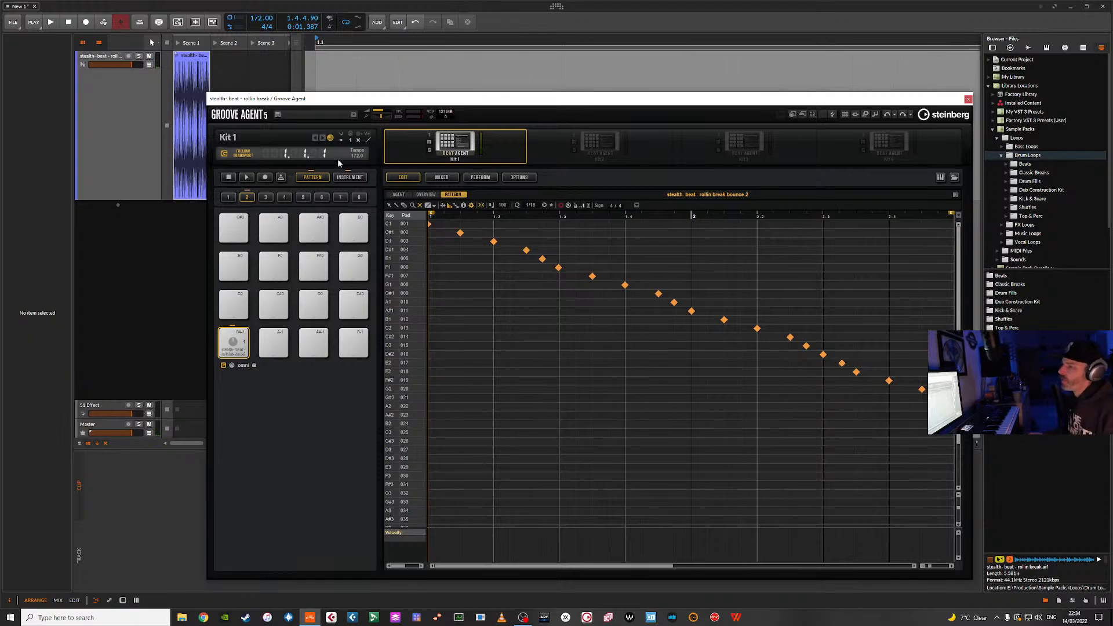
drag(368, 102, 322, 80)
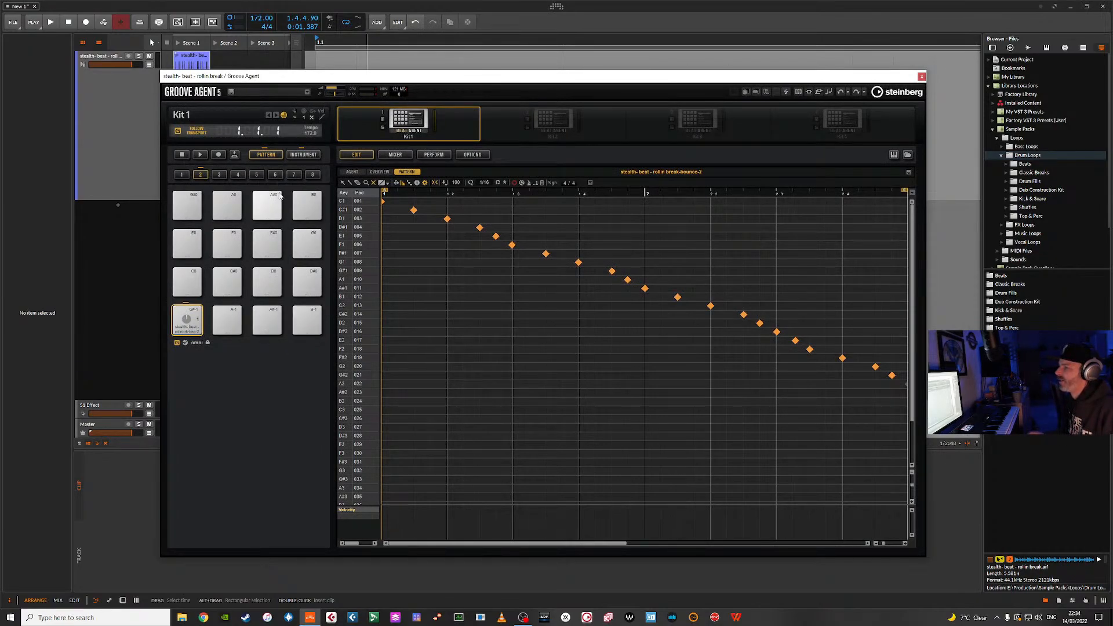
key(space)
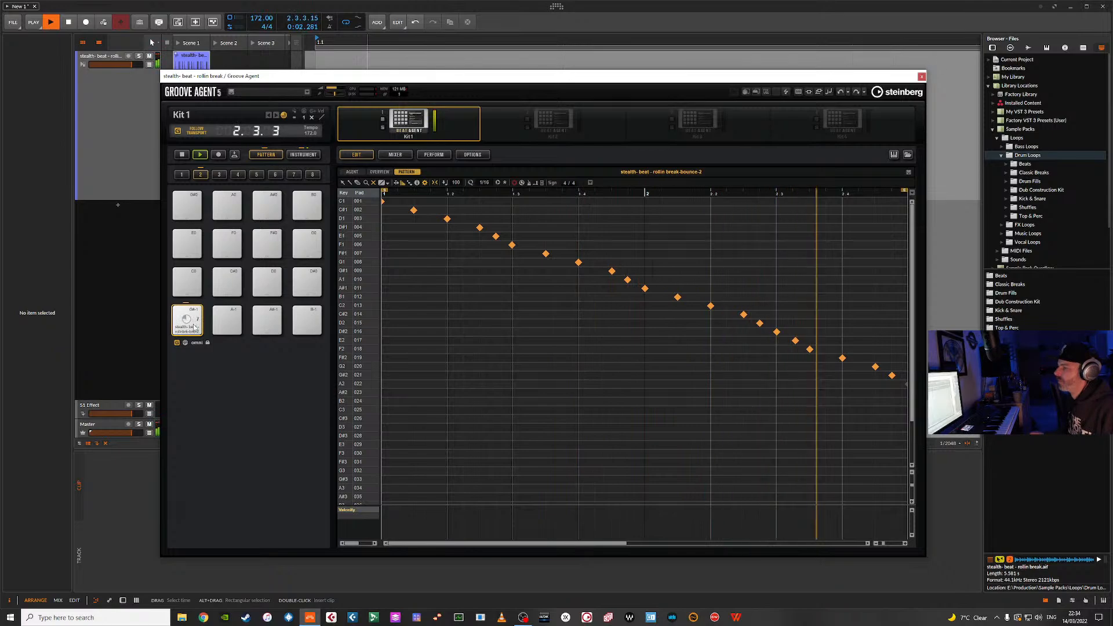
key(space)
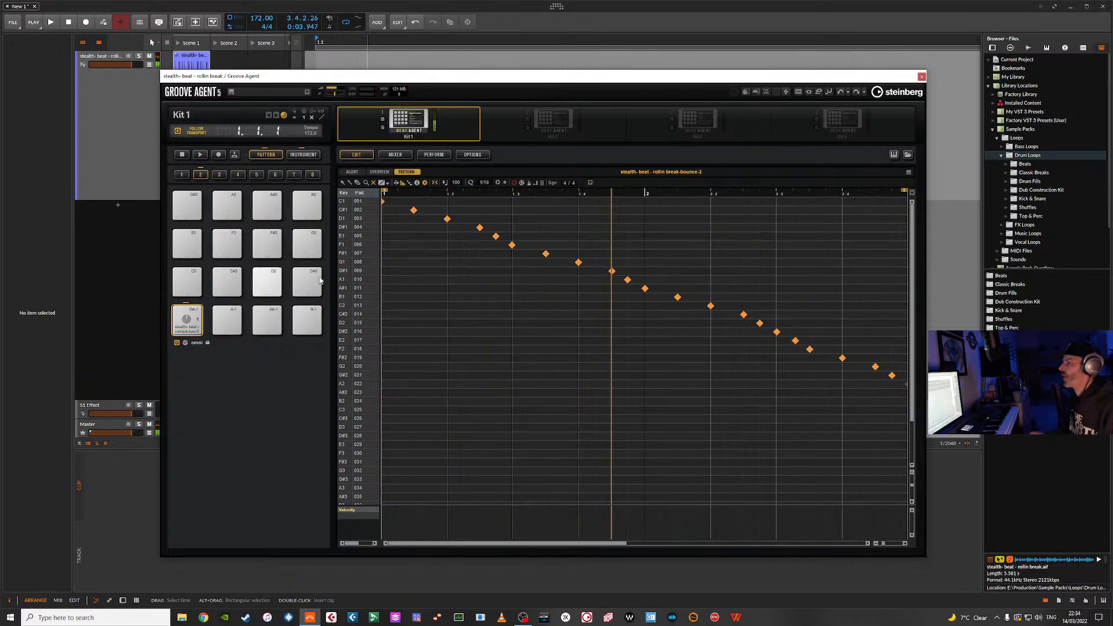
Return to the slice editor for the instrument pads, show the pad group with the first sixteen slices, and classify the slices by drum type.
click(395, 154)
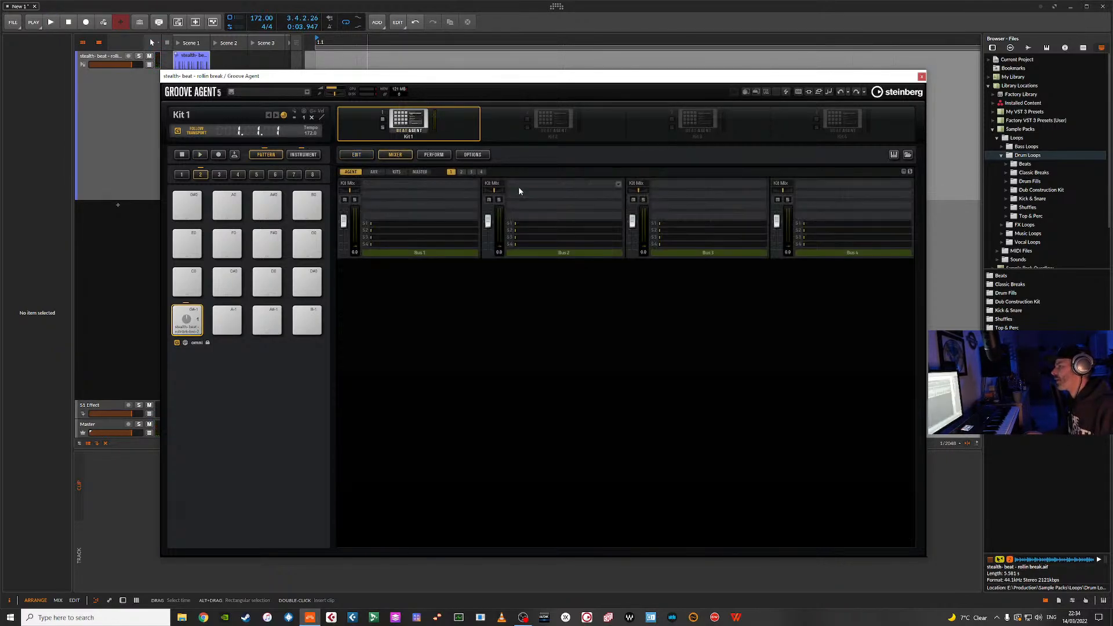
click(303, 154)
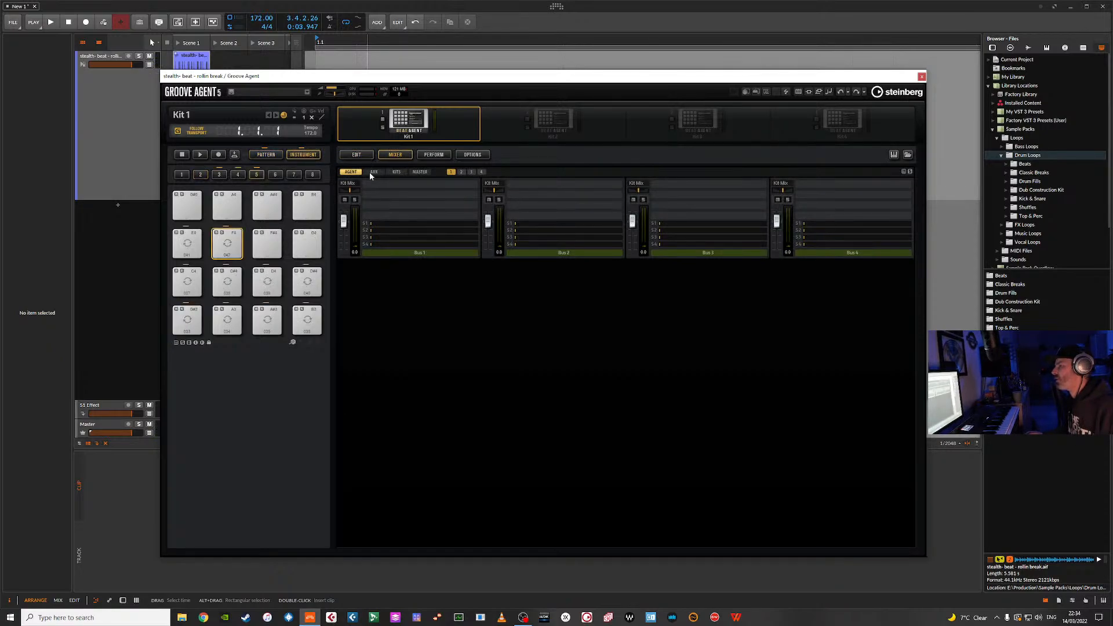
click(359, 155)
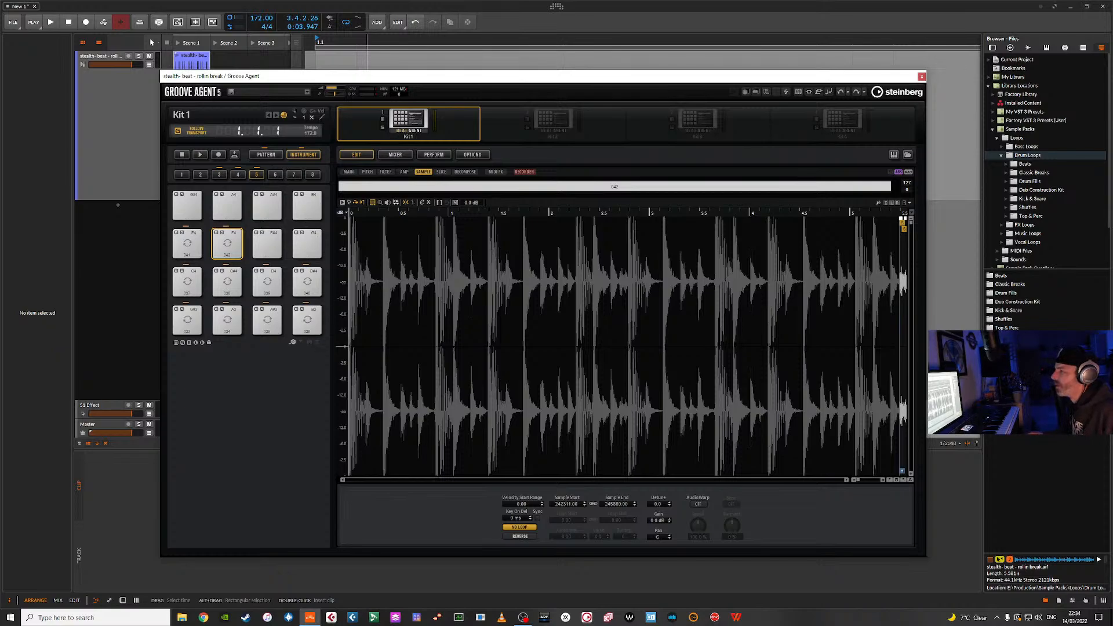
click(441, 171)
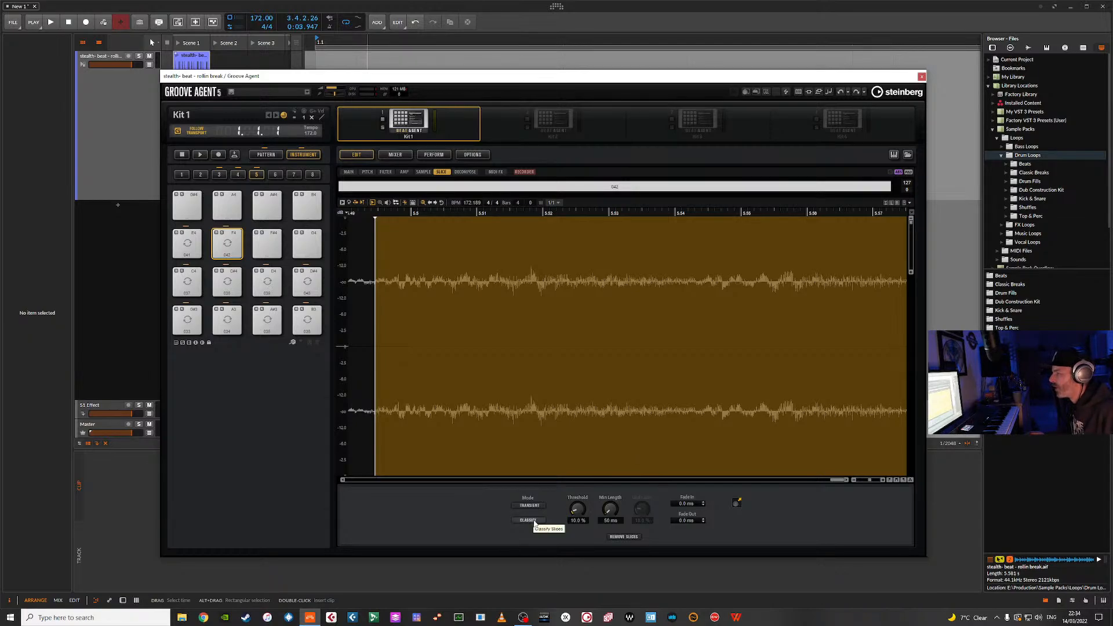
click(219, 175)
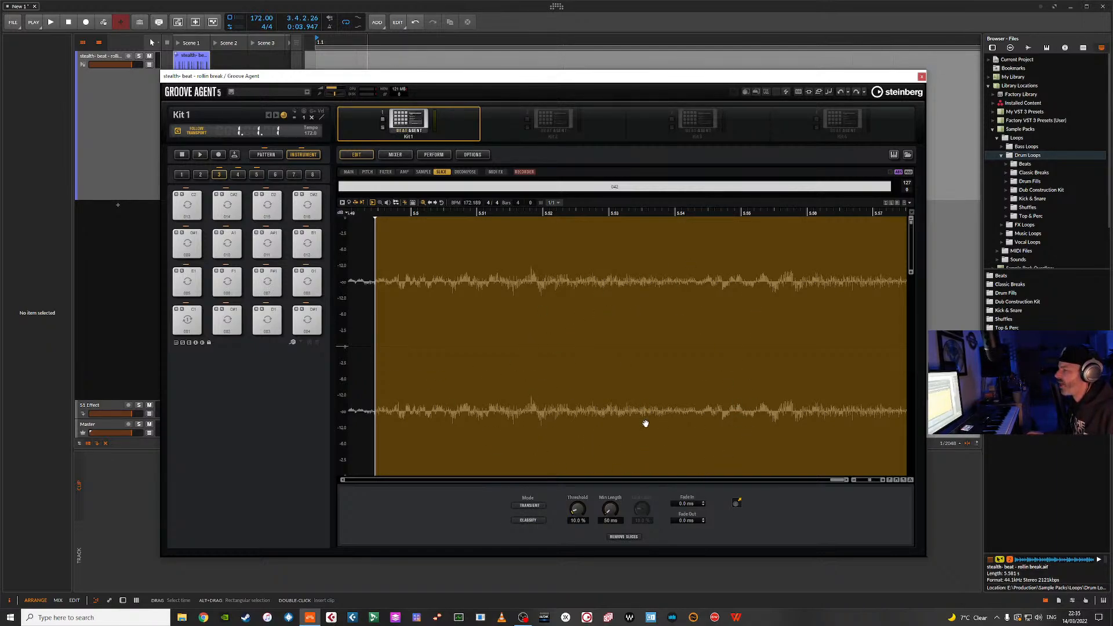
click(528, 520)
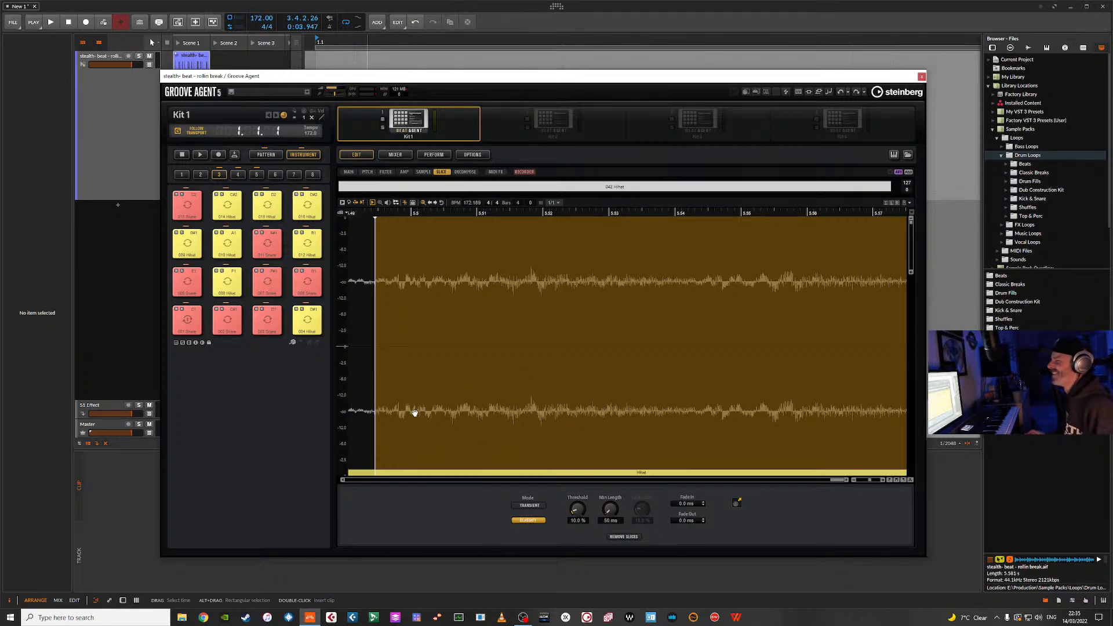
Reclassify the first and second slices of the break as Kick.
click(189, 321)
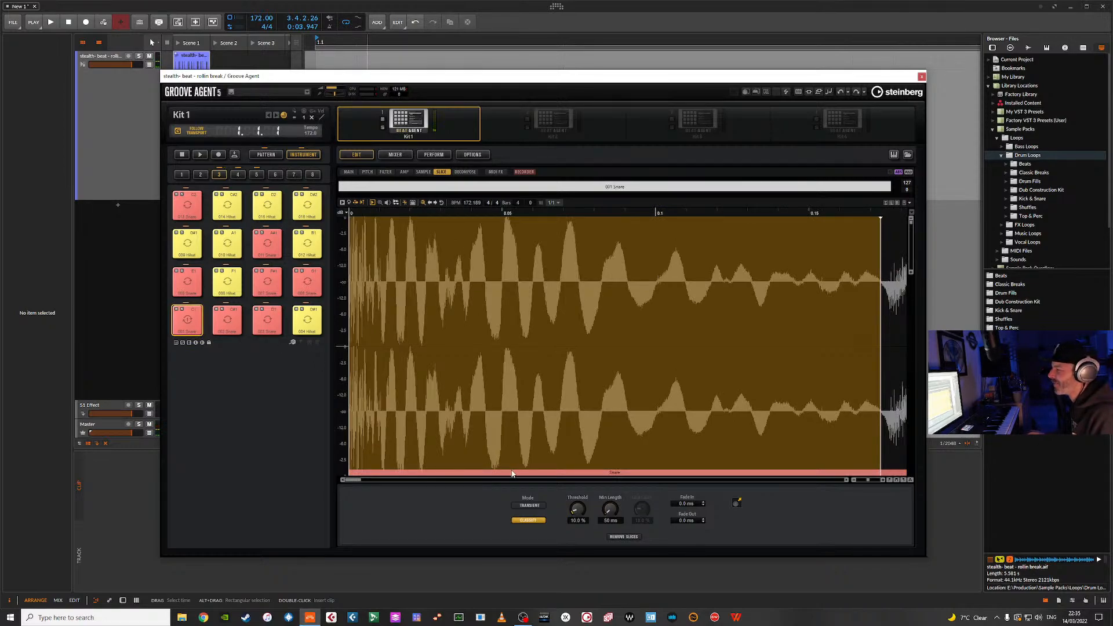
click(534, 473)
click(545, 479)
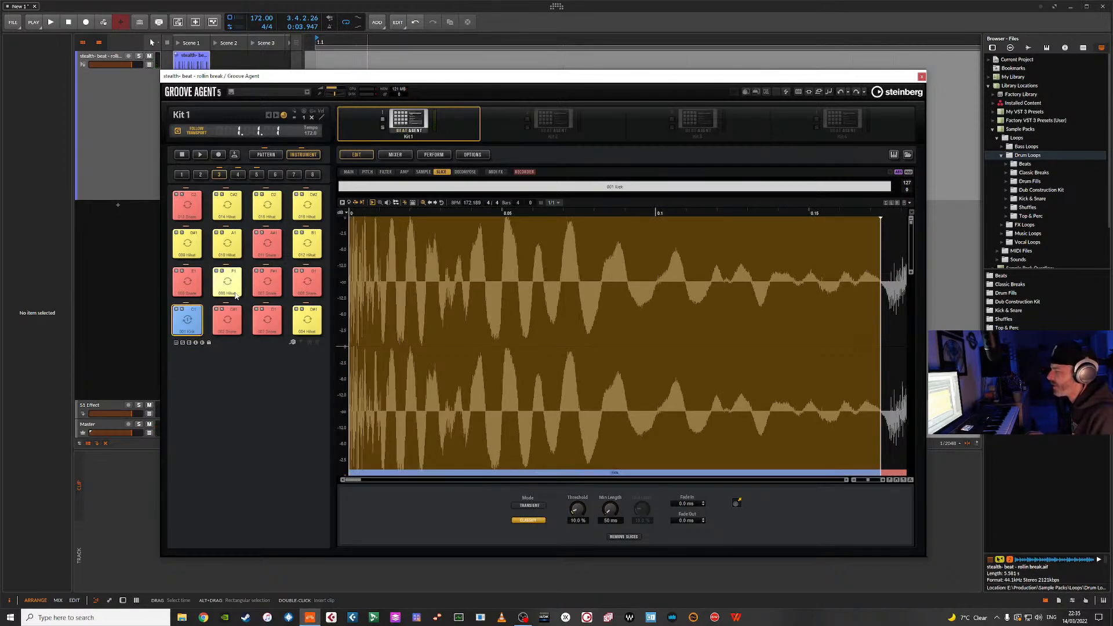
click(227, 320)
click(559, 473)
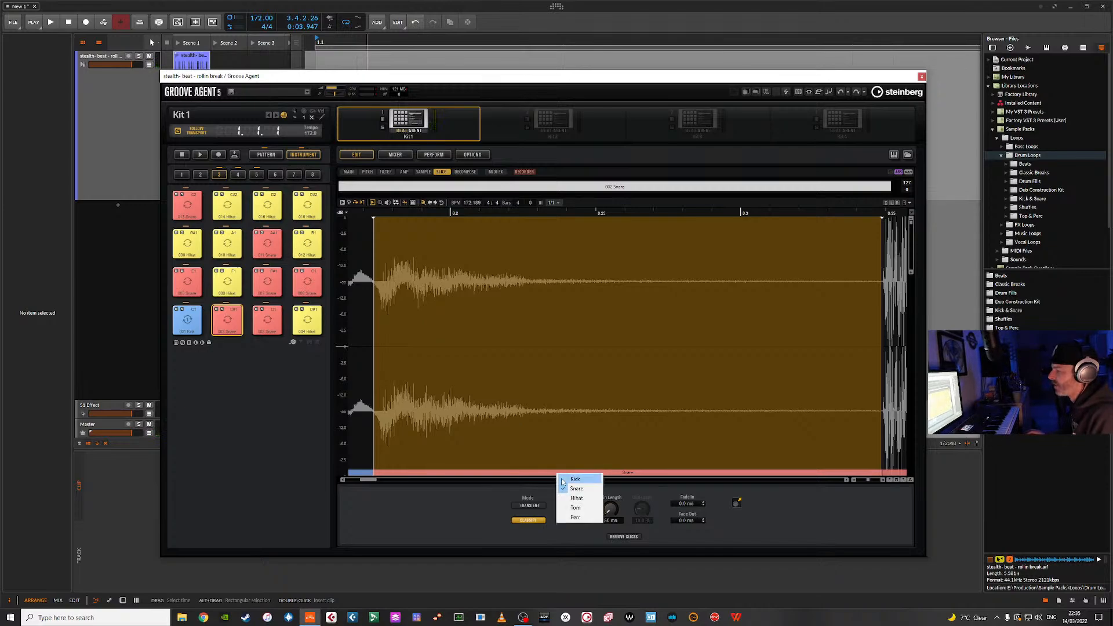
click(572, 479)
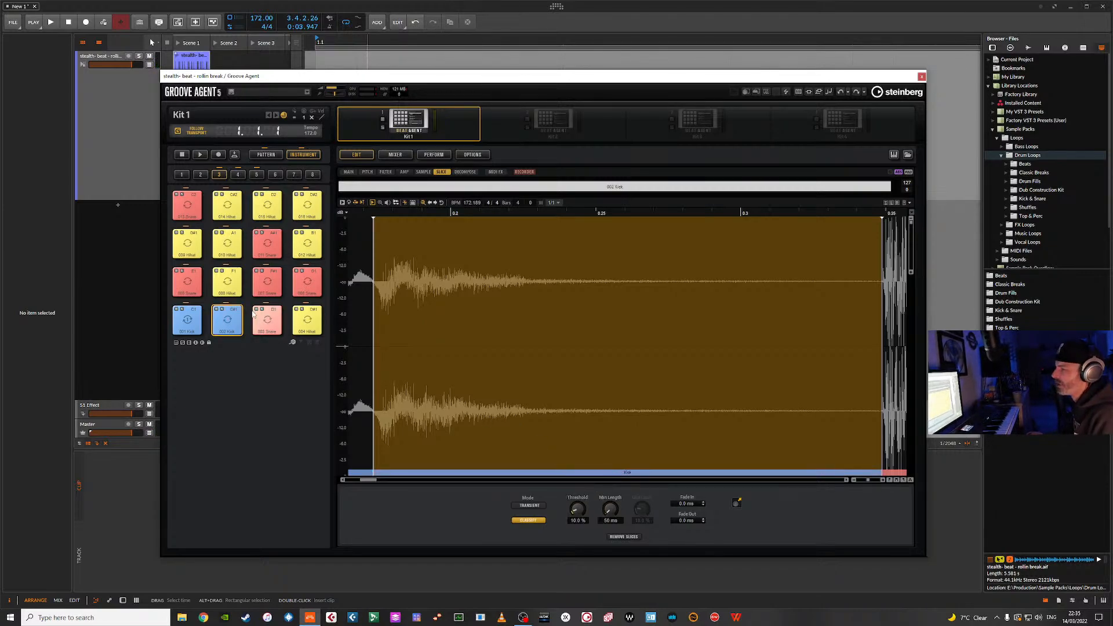
Reclassify slice 002 as a Hihat and audition slices 003 to 005.
click(577, 473)
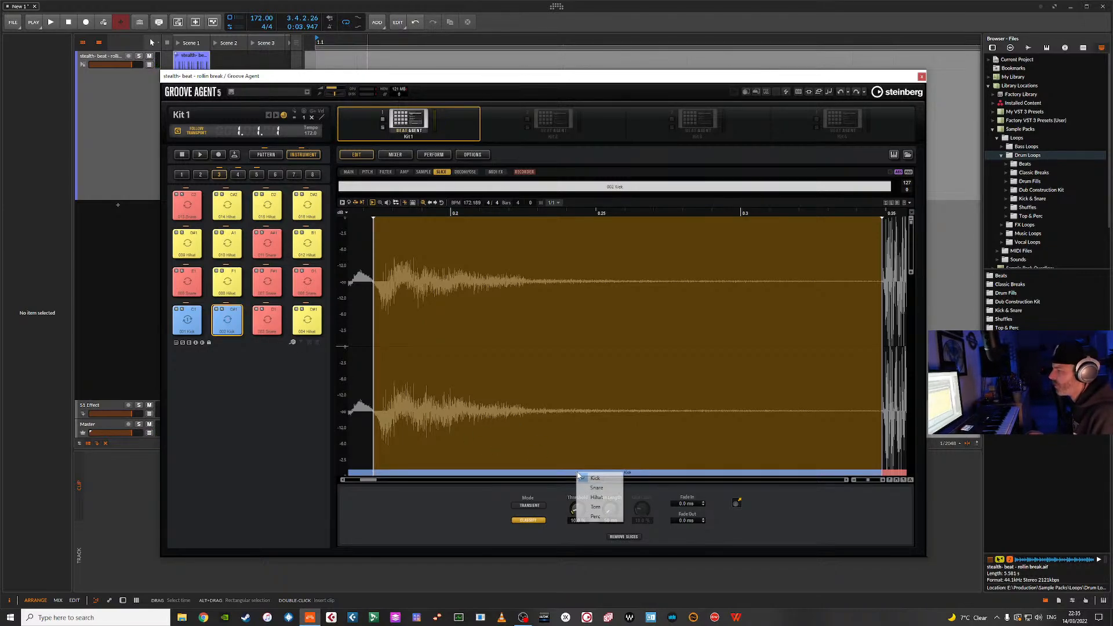
click(603, 500)
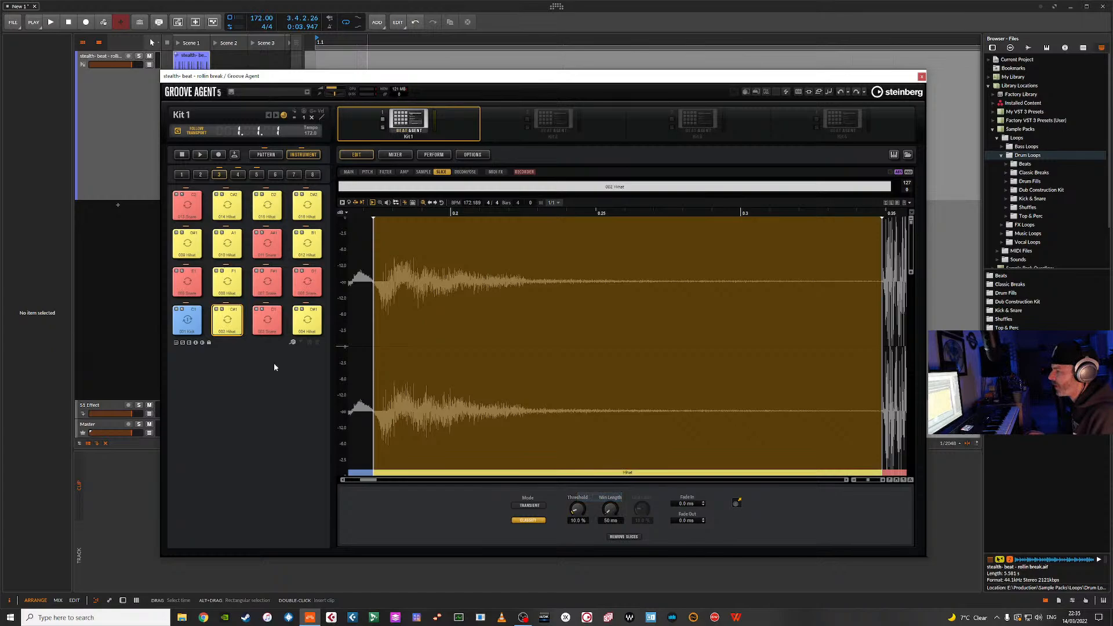
click(275, 320)
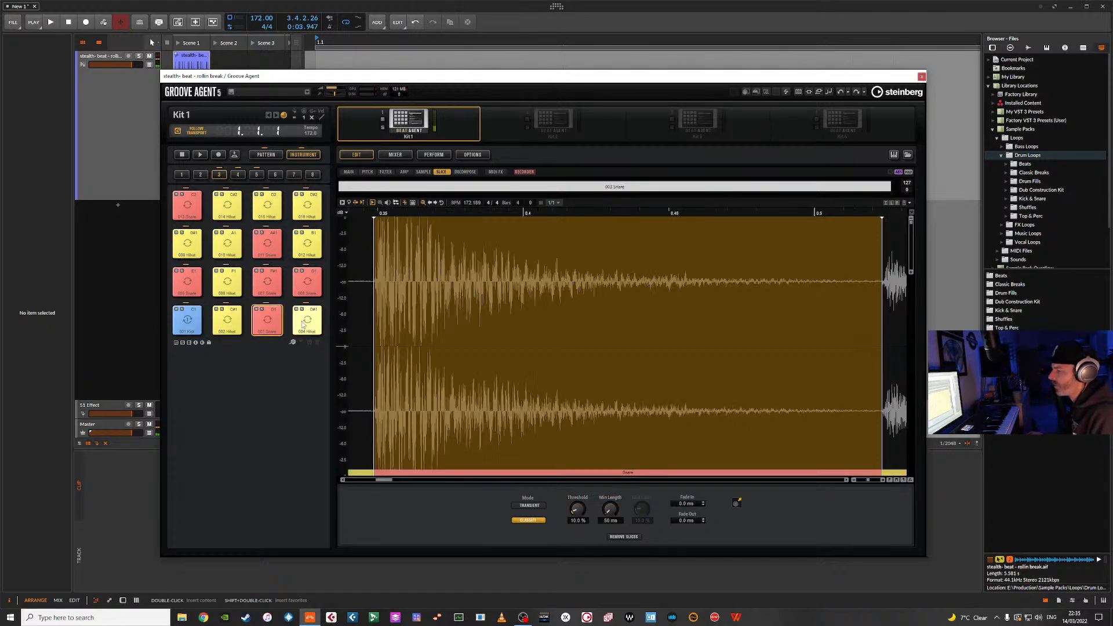
click(304, 320)
click(194, 281)
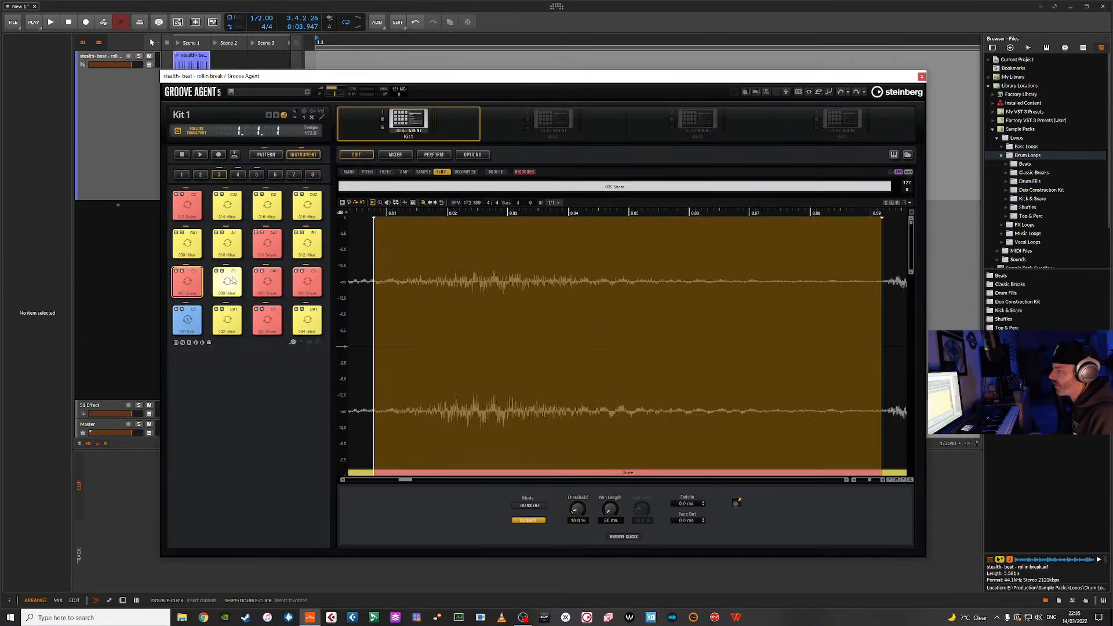
Audition slice 007 and reclassify it as a Kick.
click(267, 282)
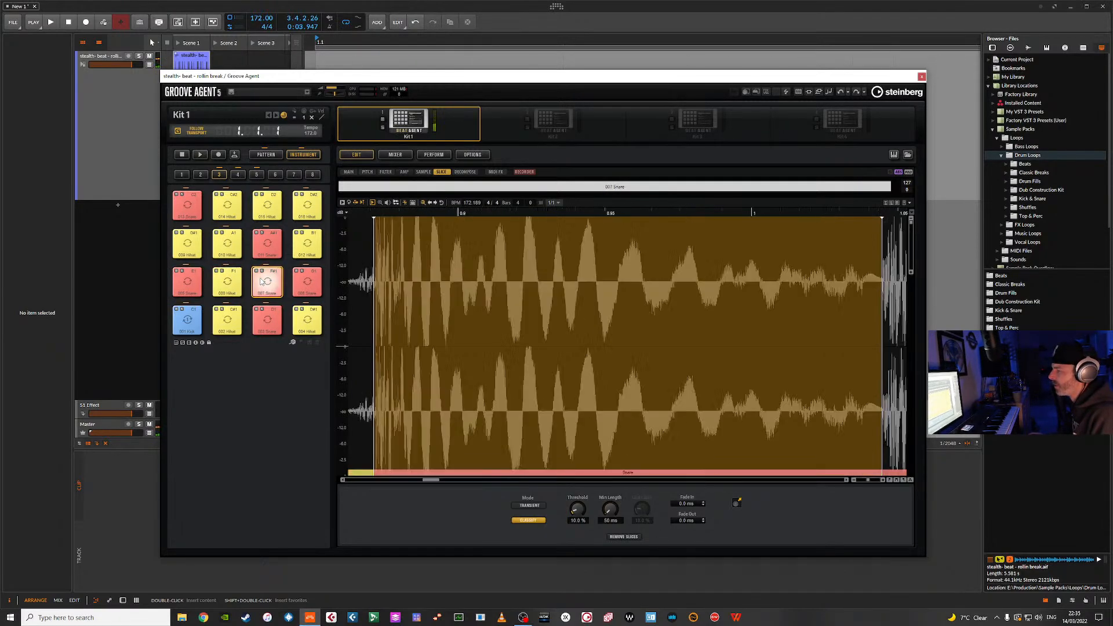
click(536, 473)
click(547, 480)
Audition slices 008 to 010 and reclassify slice 010 as a Snare.
click(313, 288)
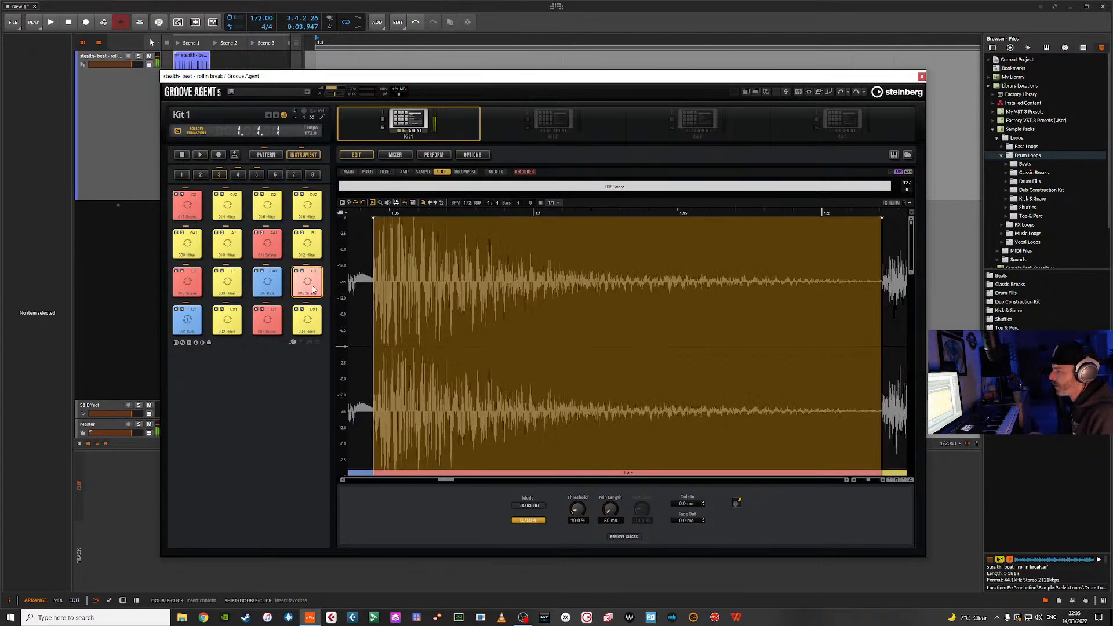
click(194, 244)
click(228, 245)
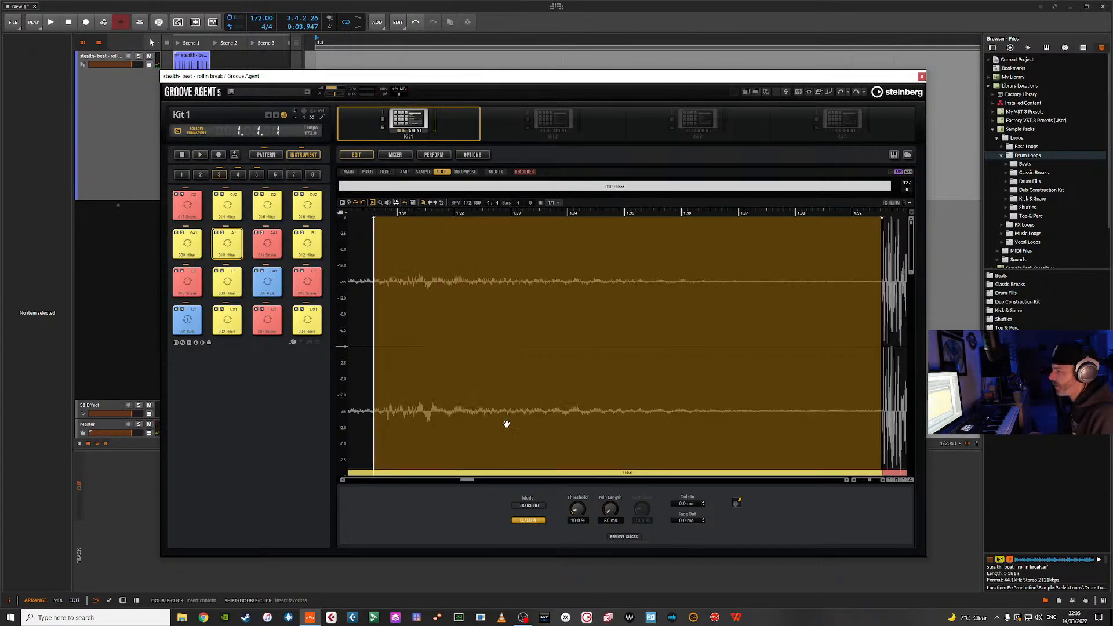
click(546, 473)
click(554, 486)
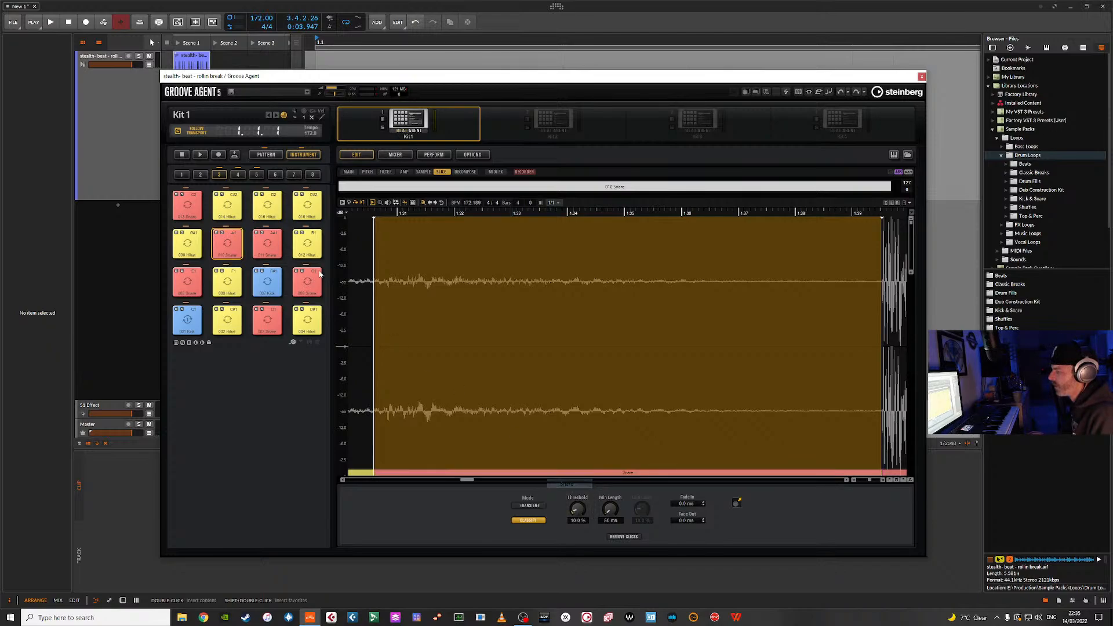
Audition slice 011 and reclassify it as a Kick.
click(269, 253)
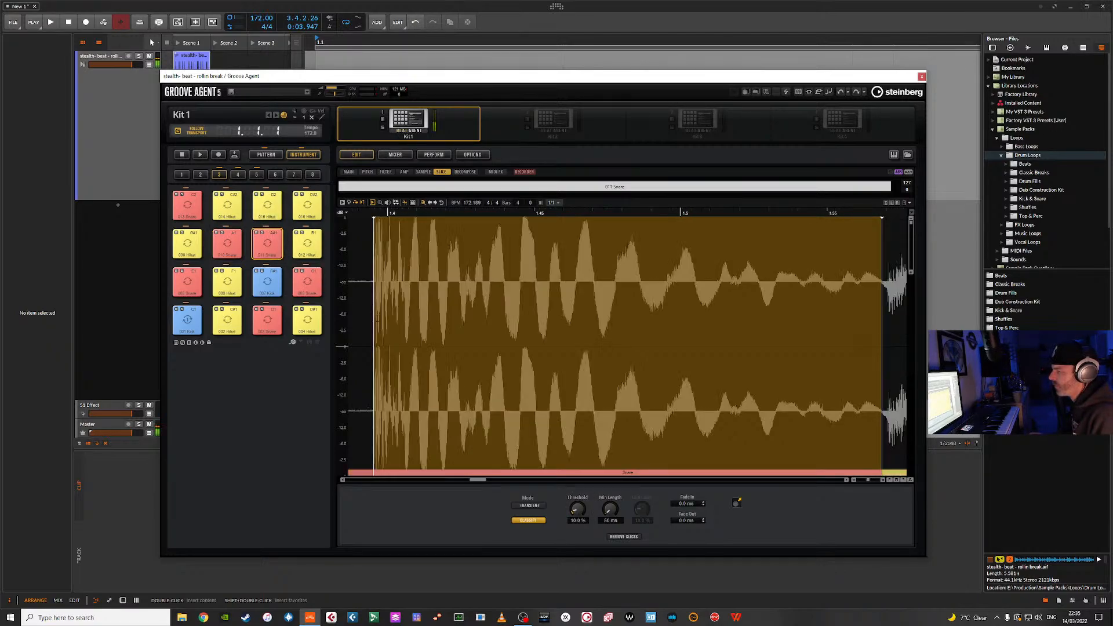
click(579, 473)
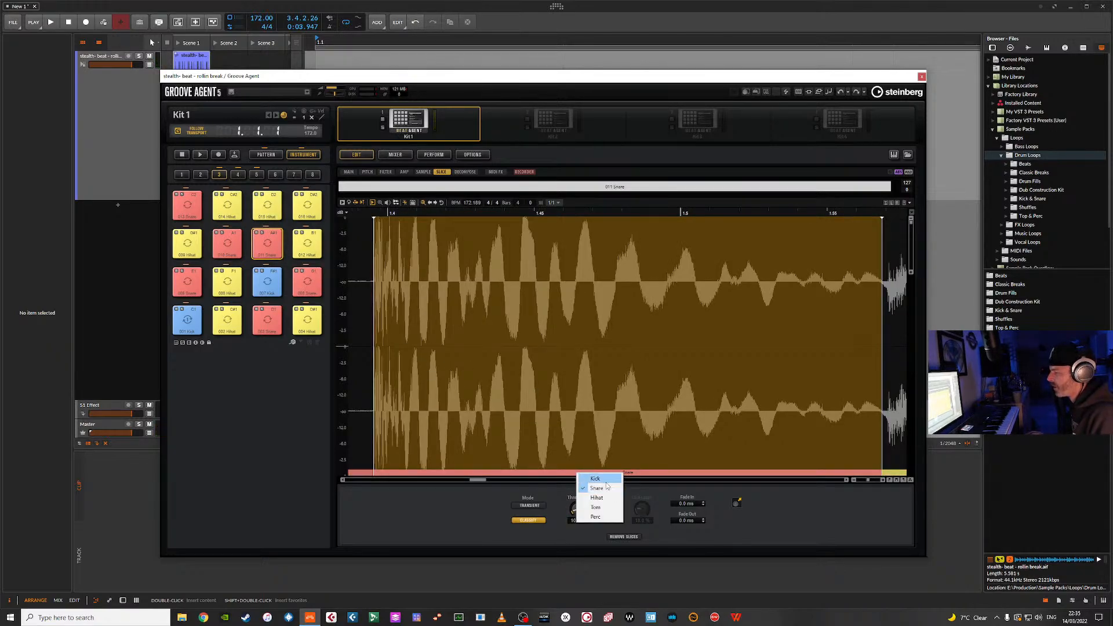
click(595, 478)
Audition slices 012 to 015 and reclassify slice 015 as a Snare.
click(308, 243)
click(188, 204)
click(226, 206)
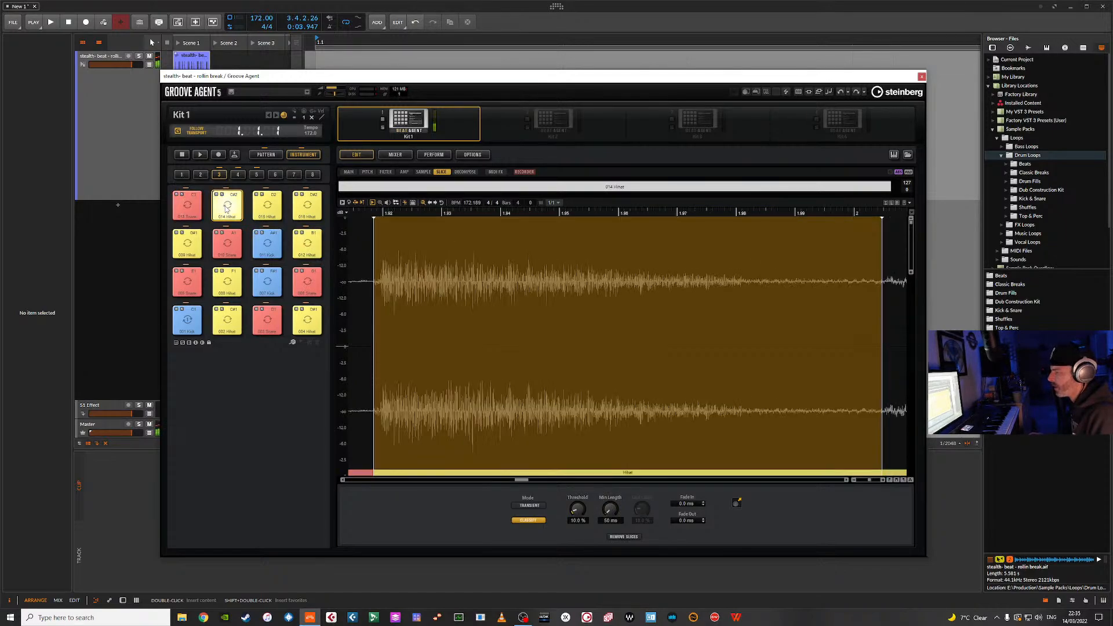
click(267, 205)
click(558, 474)
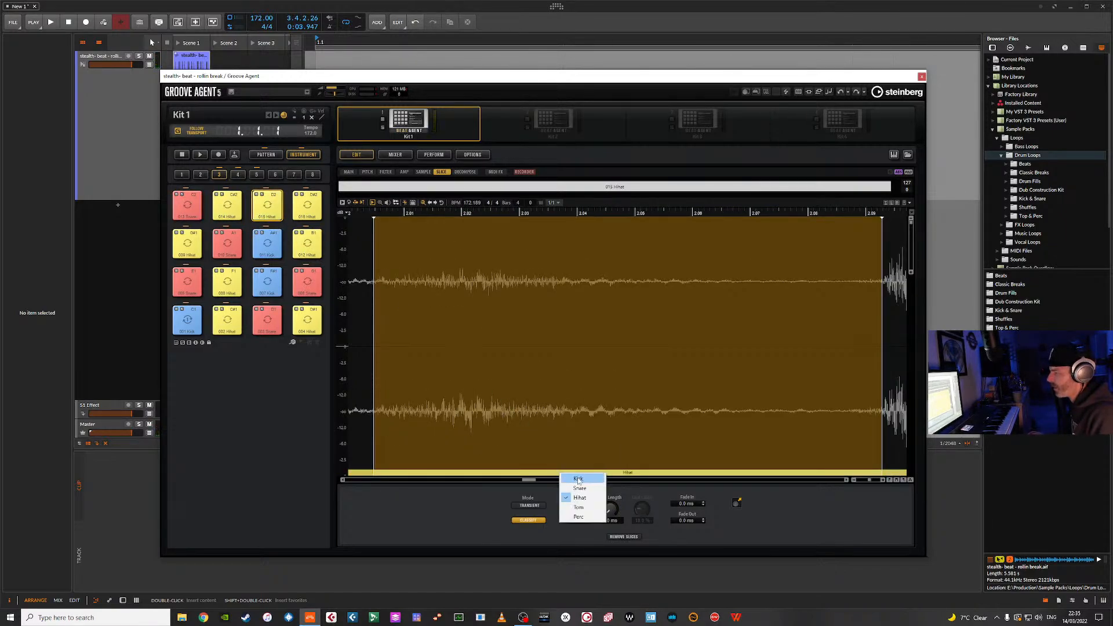
click(591, 491)
Audition slice 016 and the first slice of pad group 4, keeping the latter classified as a Hihat.
click(309, 212)
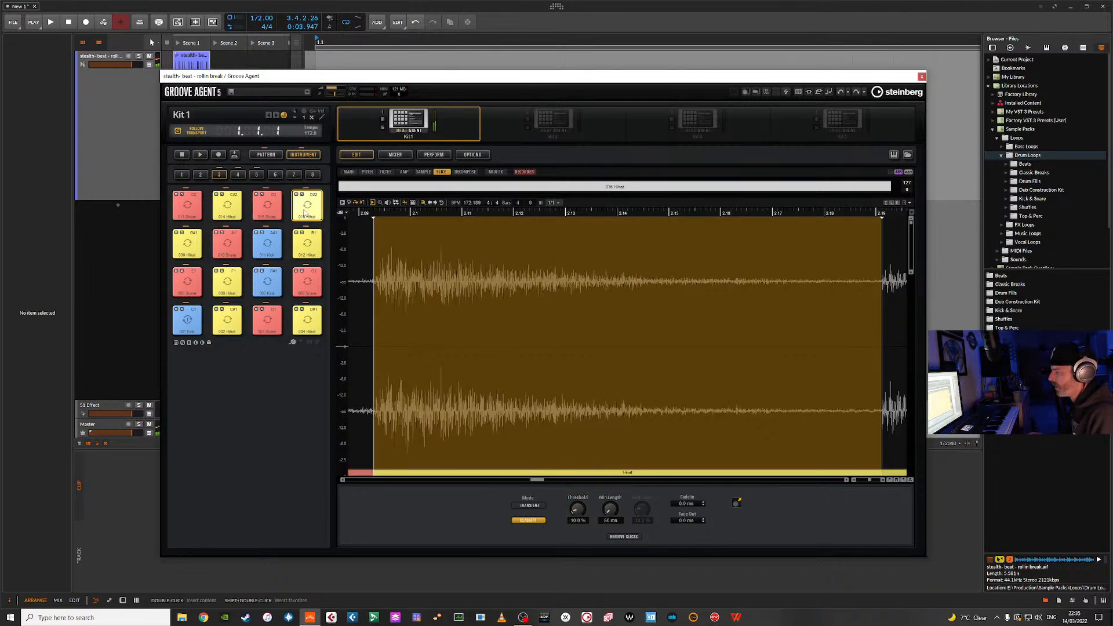
click(238, 175)
click(198, 325)
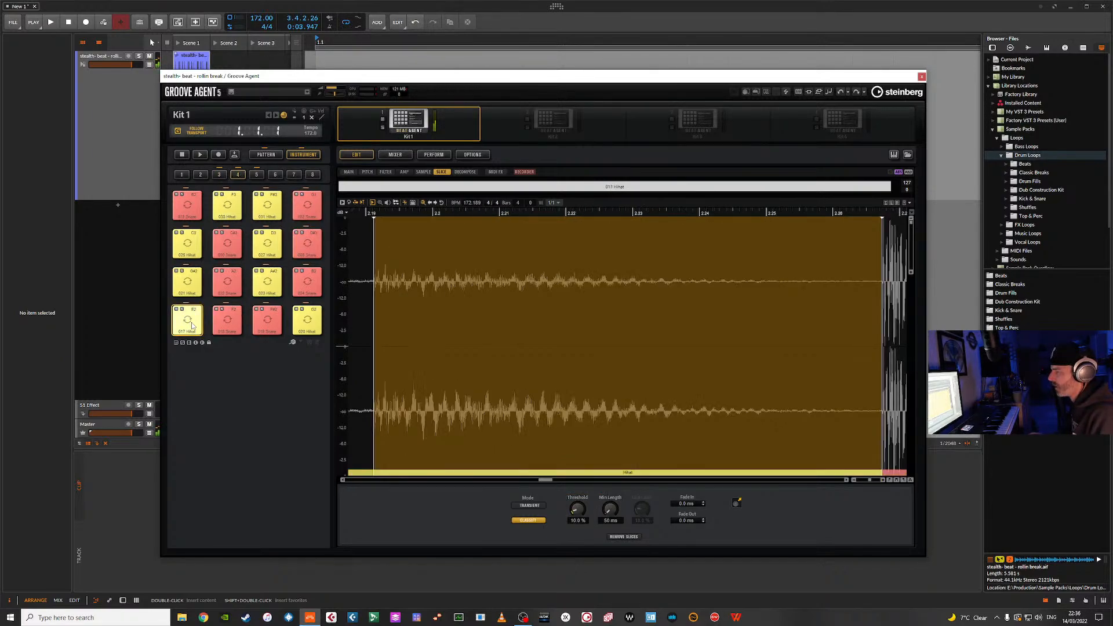
click(583, 474)
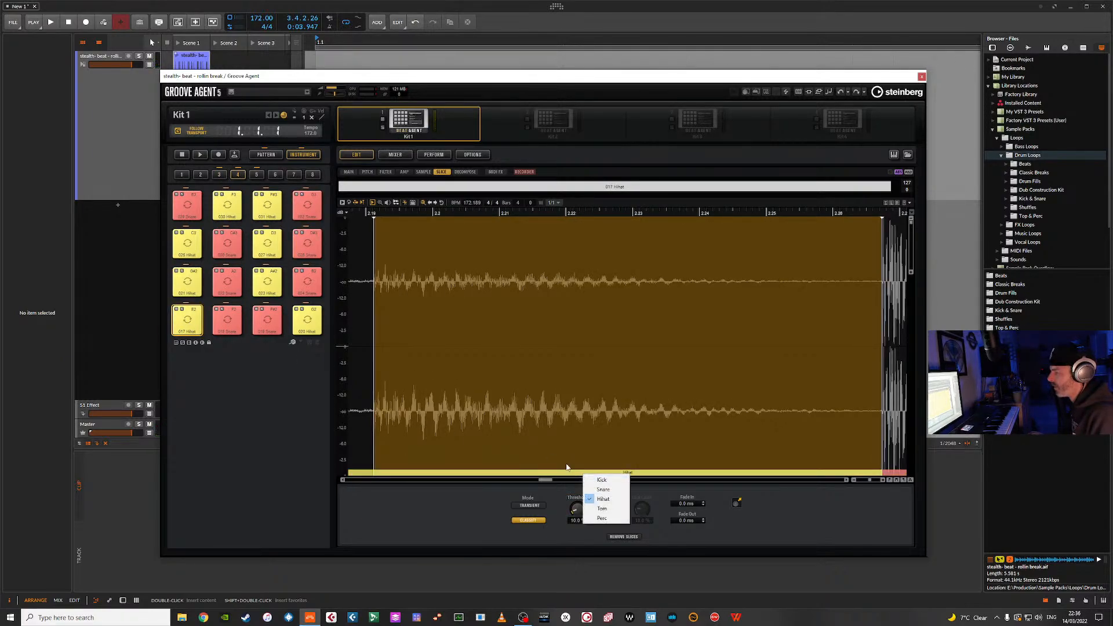
click(194, 317)
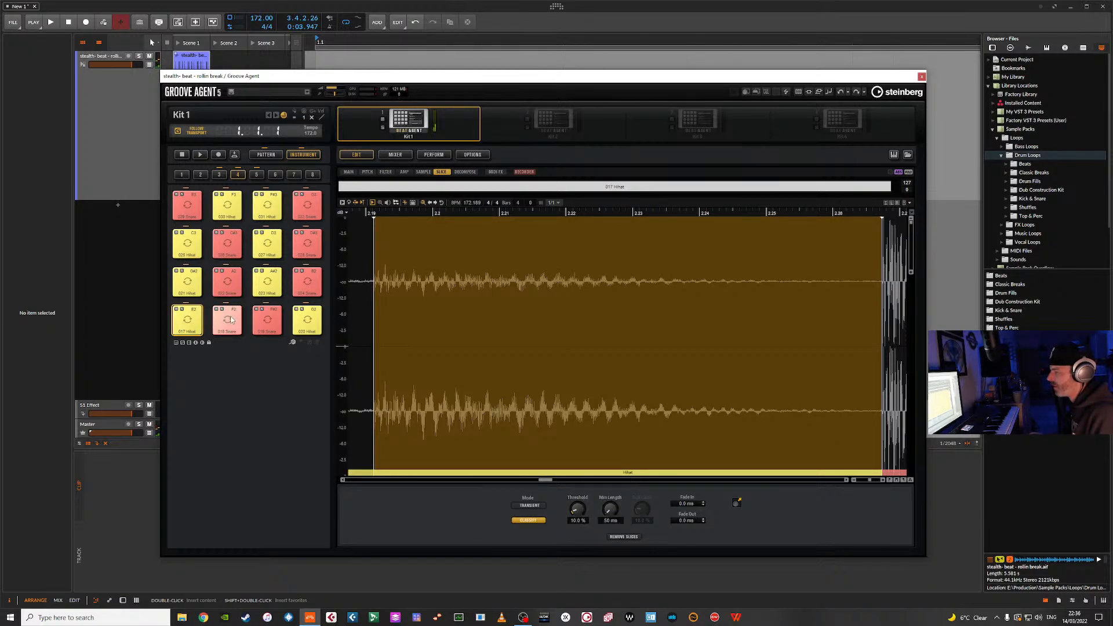
Audition slice 018 and reclassify it as a Kick.
click(235, 319)
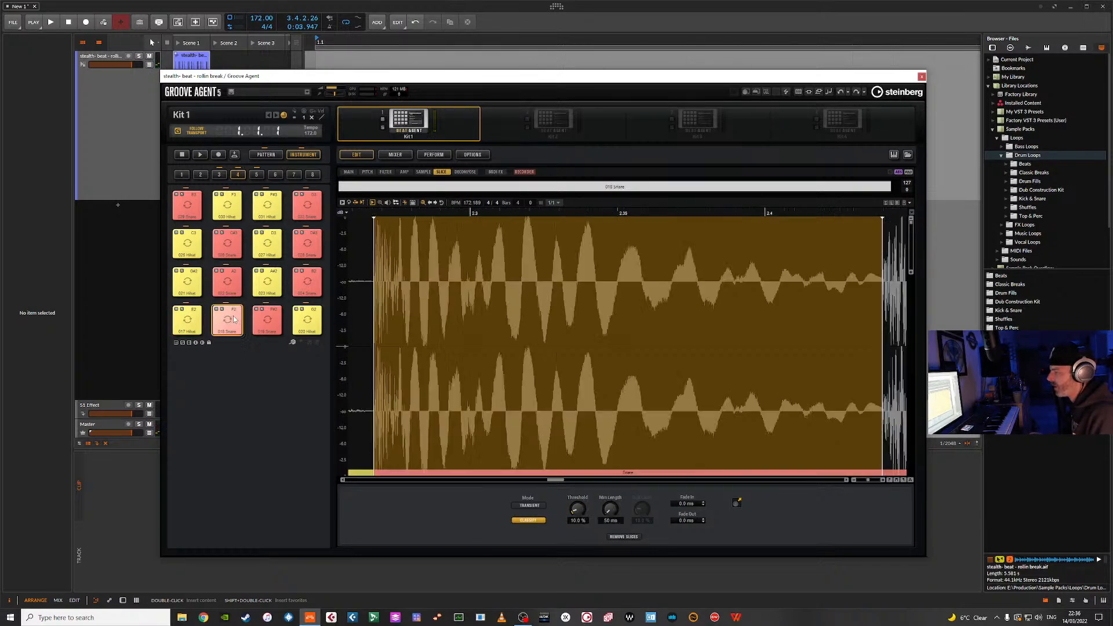
click(591, 474)
click(610, 478)
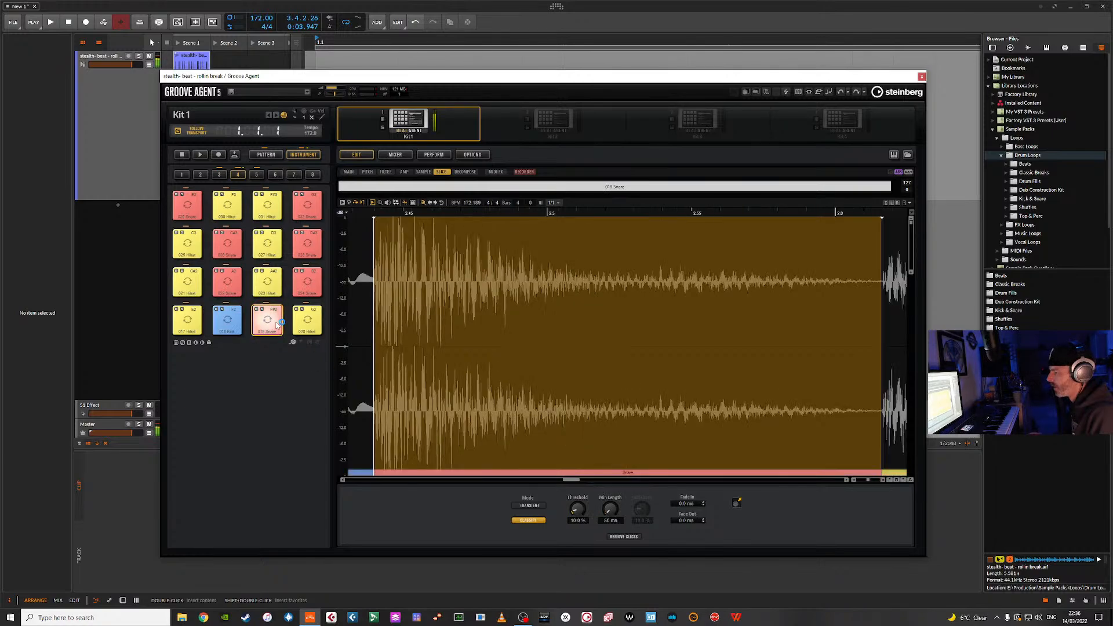
Audition slices 020 and 021 and reclassify slice 021 as a Snare.
click(314, 326)
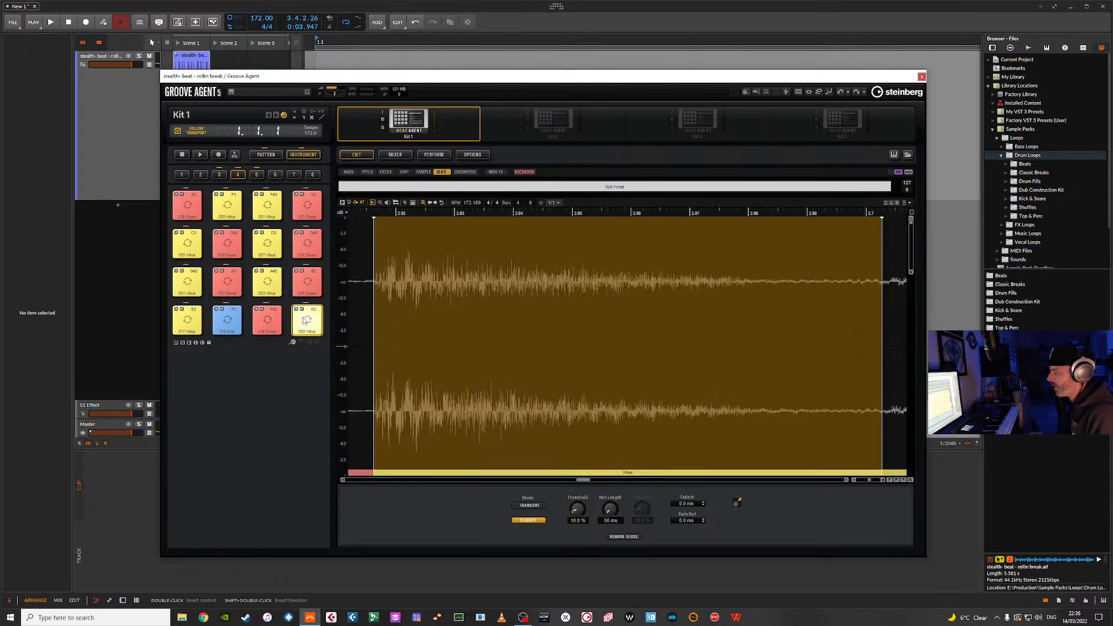
click(187, 282)
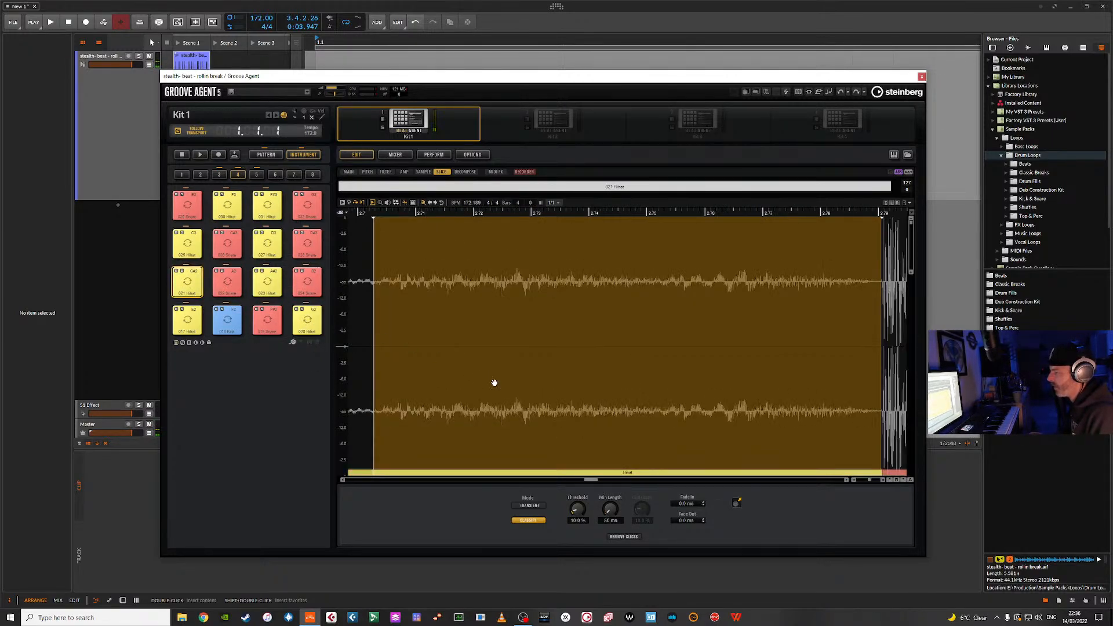
click(562, 475)
click(574, 487)
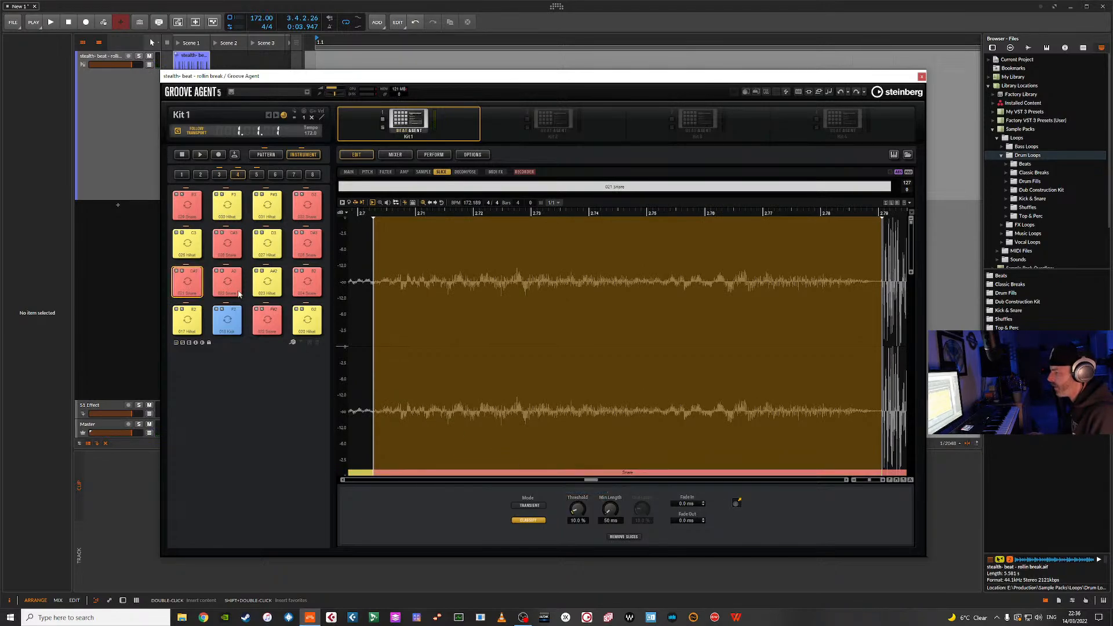
Audition slice 022 and reclassify it as a Kick.
click(227, 280)
click(512, 473)
click(525, 480)
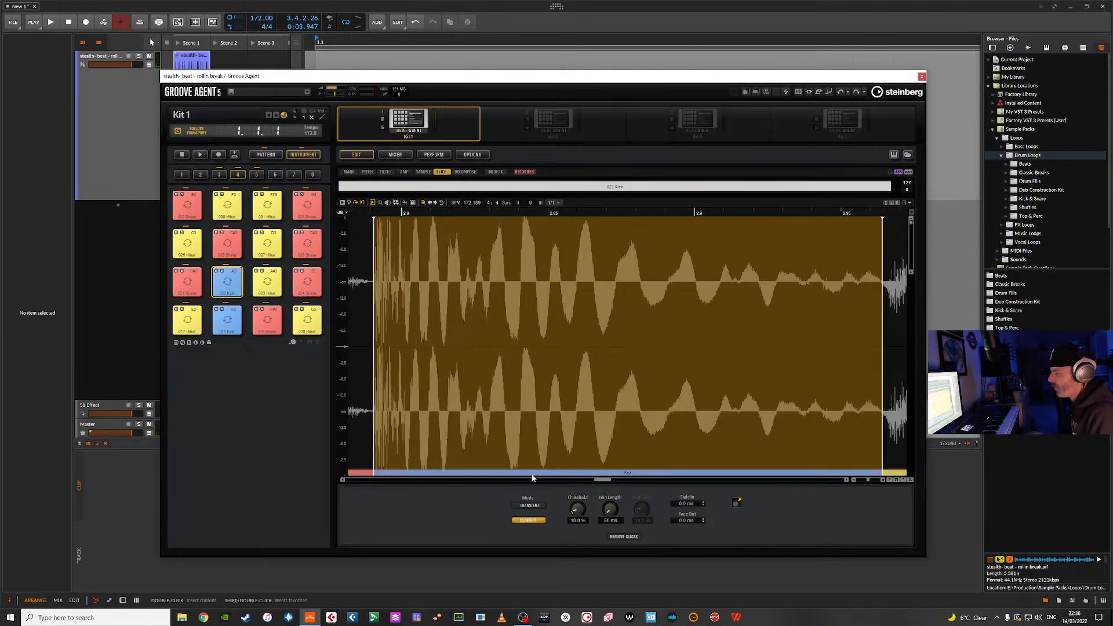
Audition slices 023 to 028 to check their drum classification, replaying slices 024 and 025 for comparison.
click(274, 281)
click(314, 282)
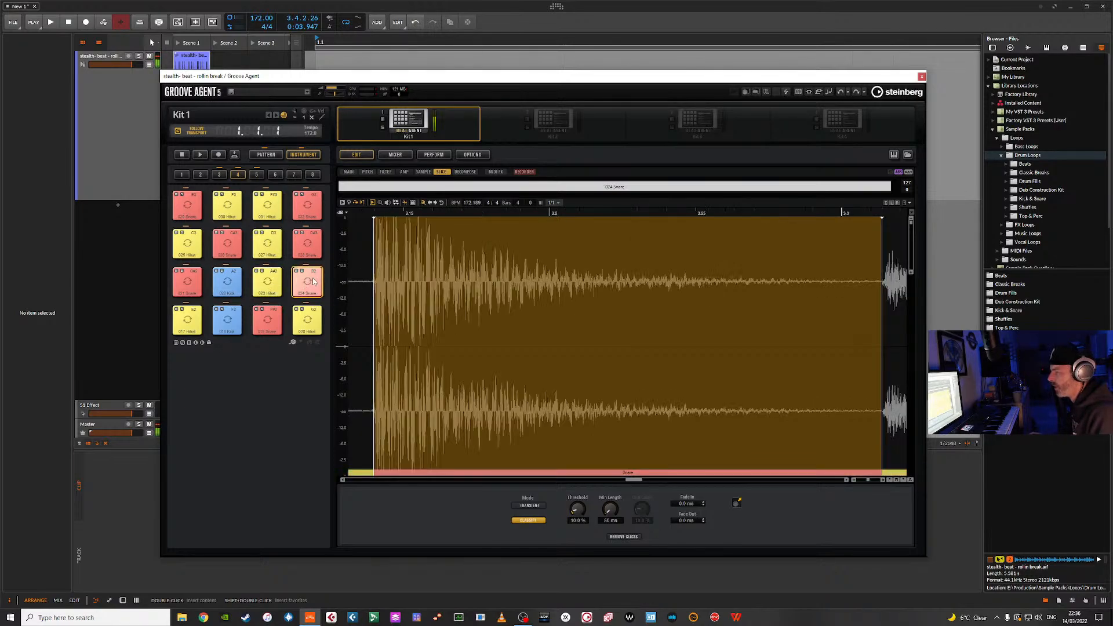
click(194, 246)
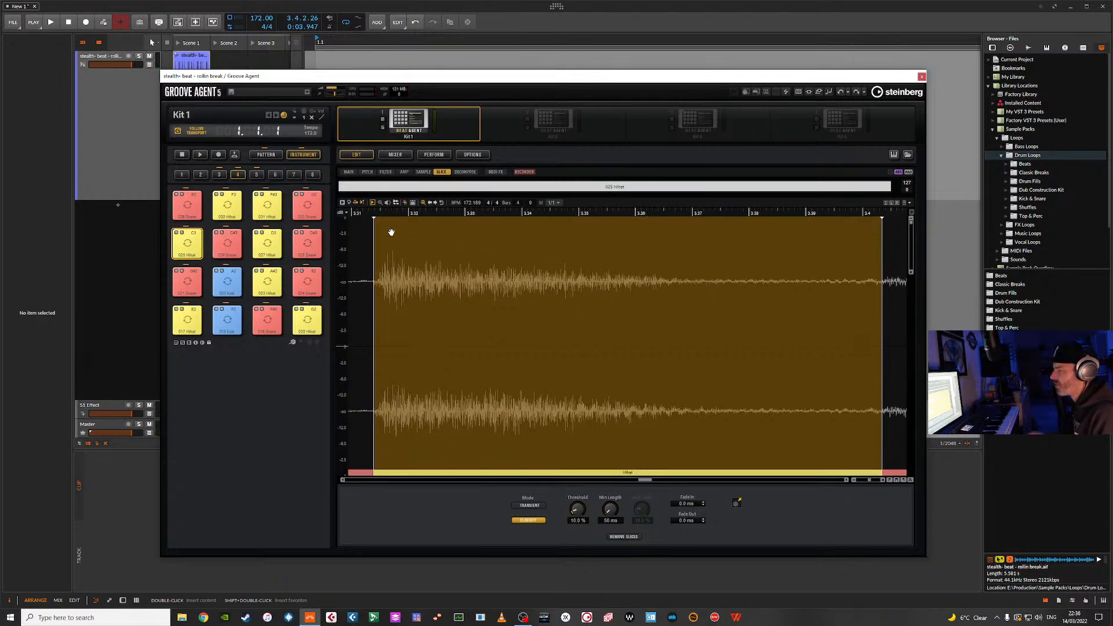
click(308, 281)
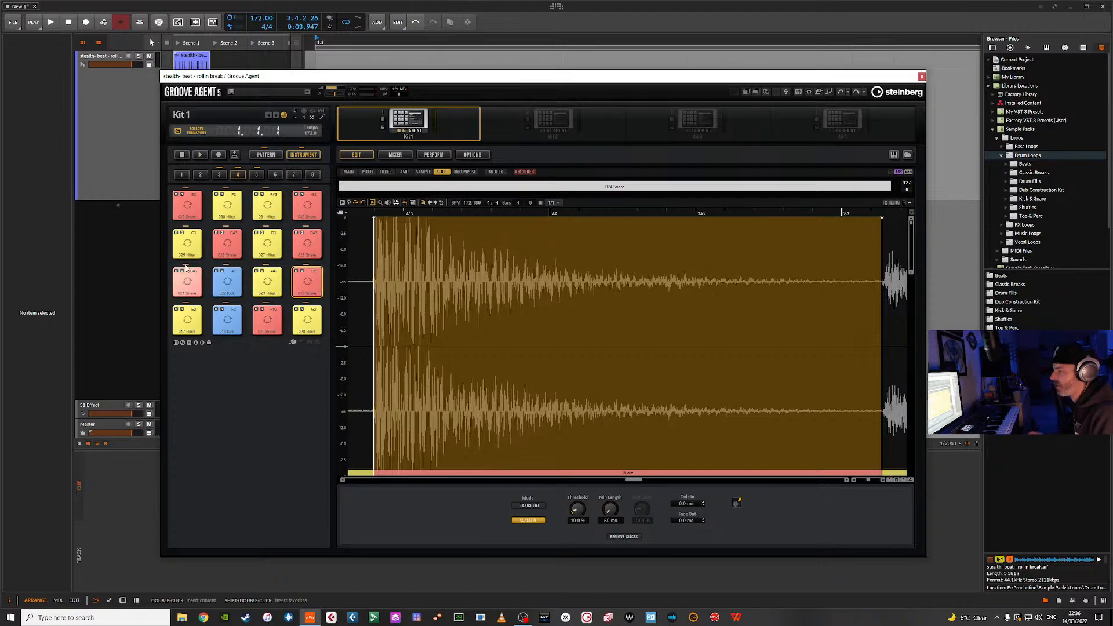
click(195, 241)
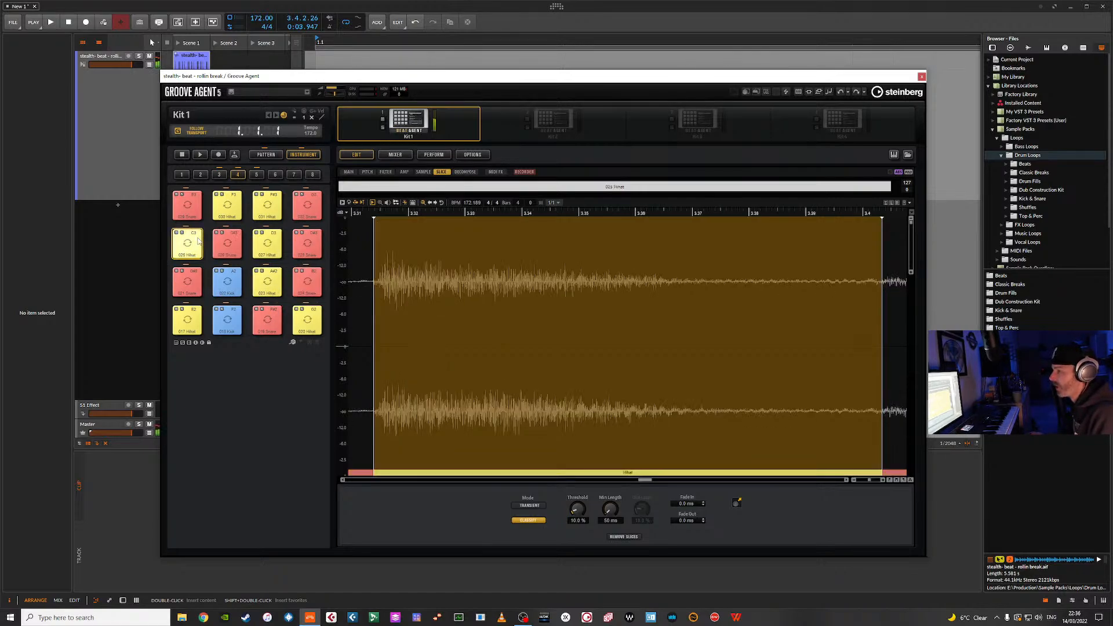
click(238, 242)
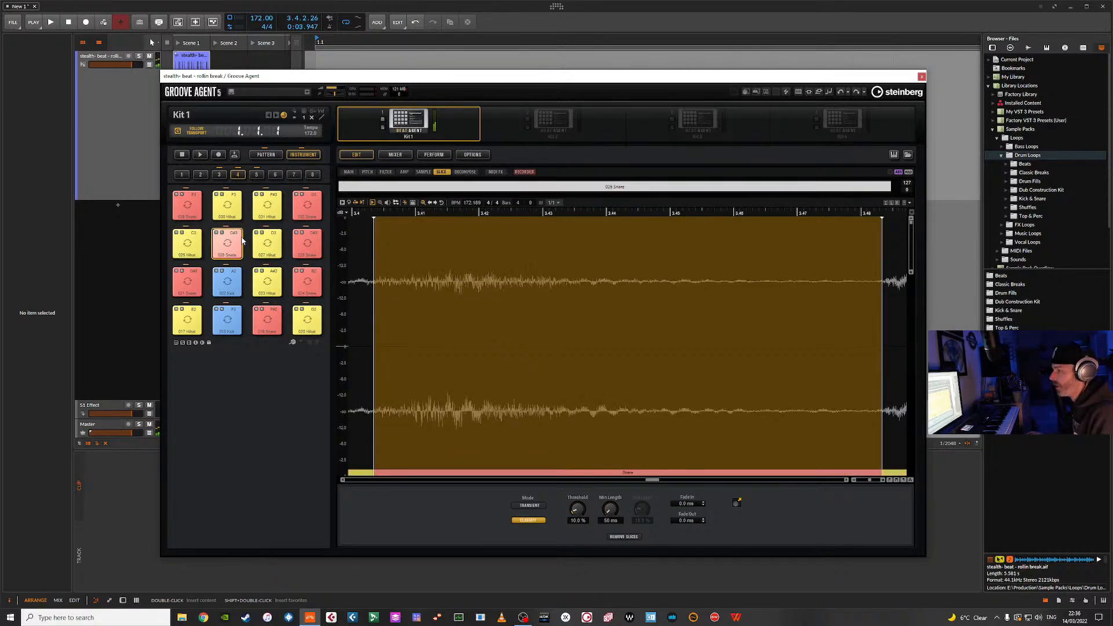
click(309, 242)
click(275, 241)
Reclassify slice 028 as a Kick.
click(309, 241)
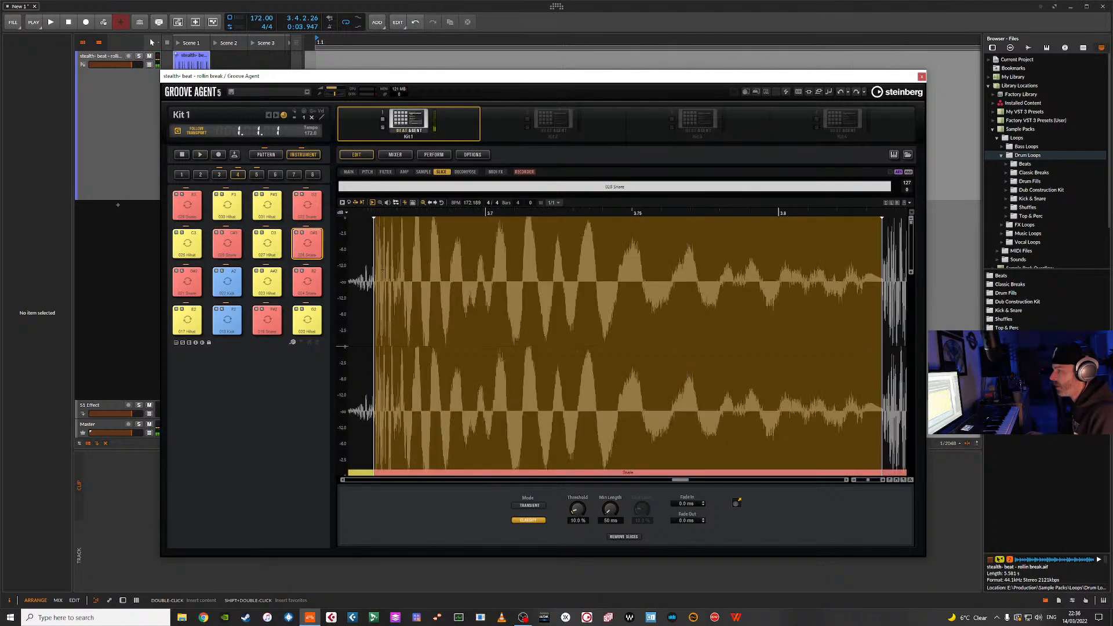
click(587, 476)
click(618, 483)
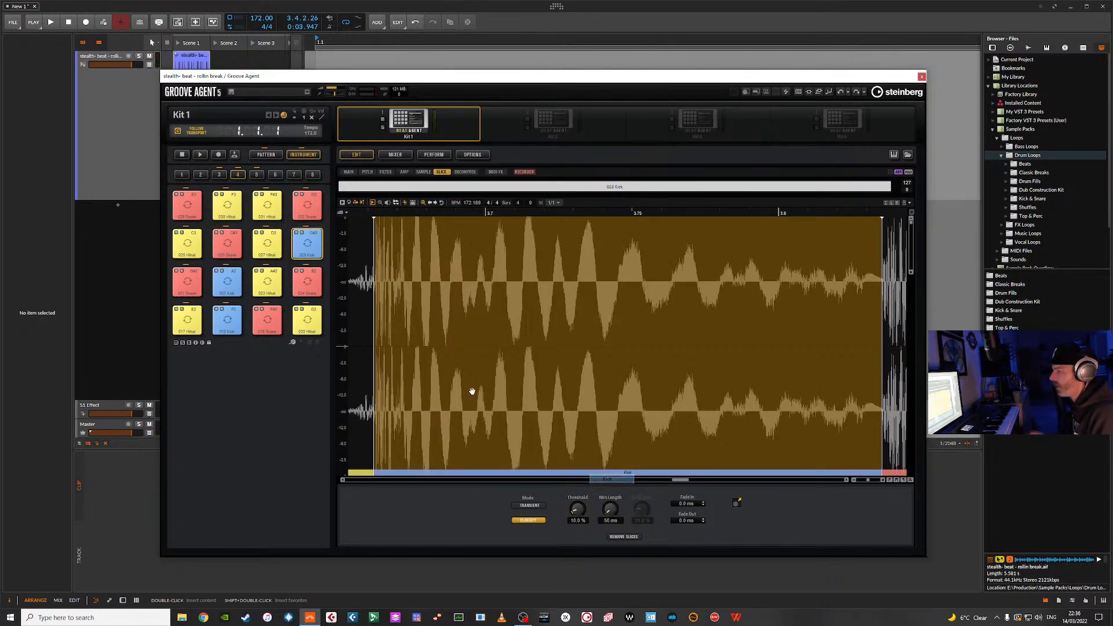
Audition slices 029 to 031 and reclassify slice 031 as a Snare.
click(187, 206)
click(227, 206)
click(267, 206)
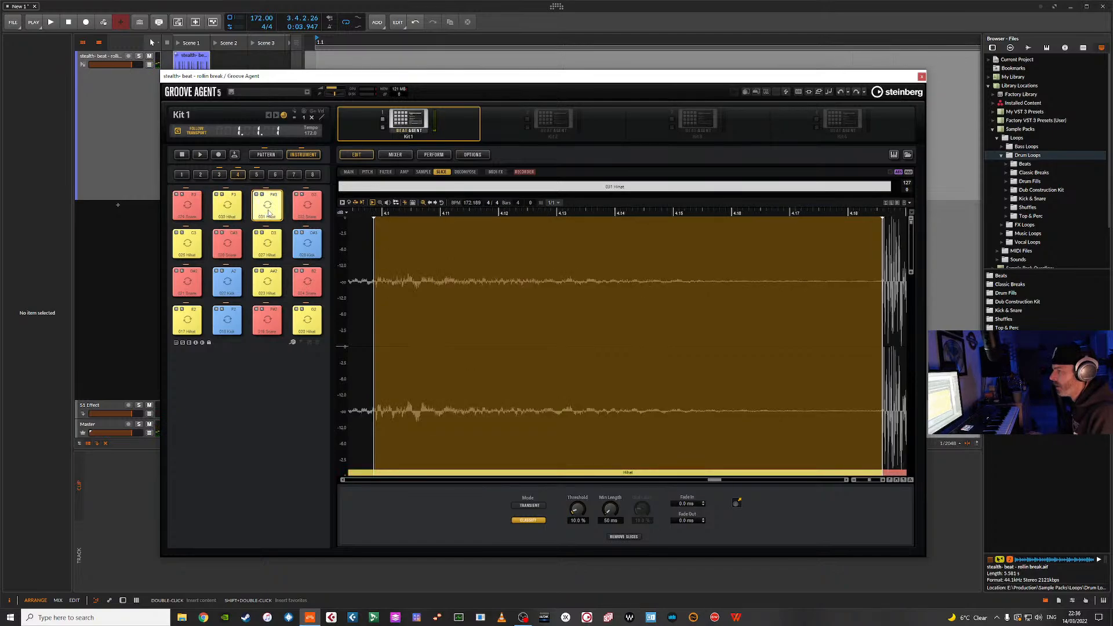
click(574, 473)
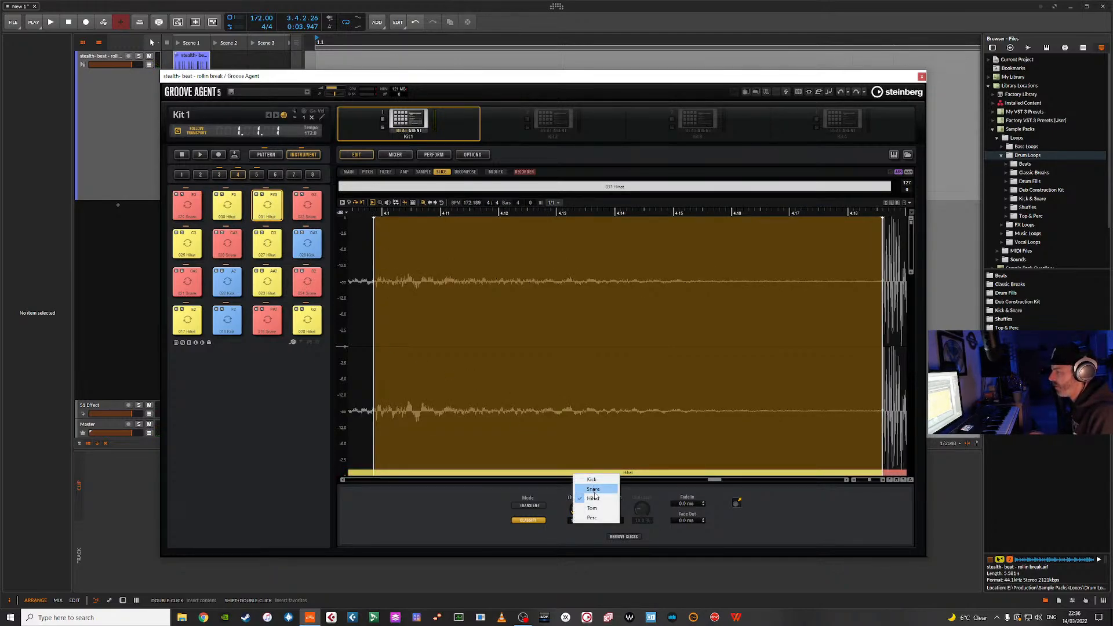
click(596, 494)
Audition slice 032 and reclassify it as a Kick.
click(307, 205)
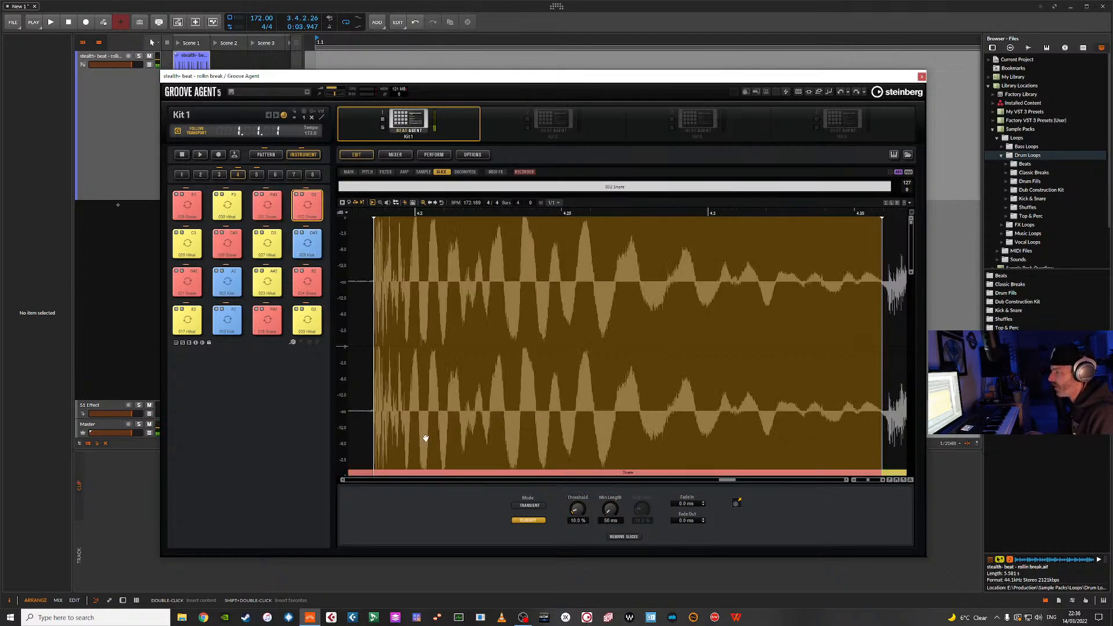
click(476, 473)
click(490, 485)
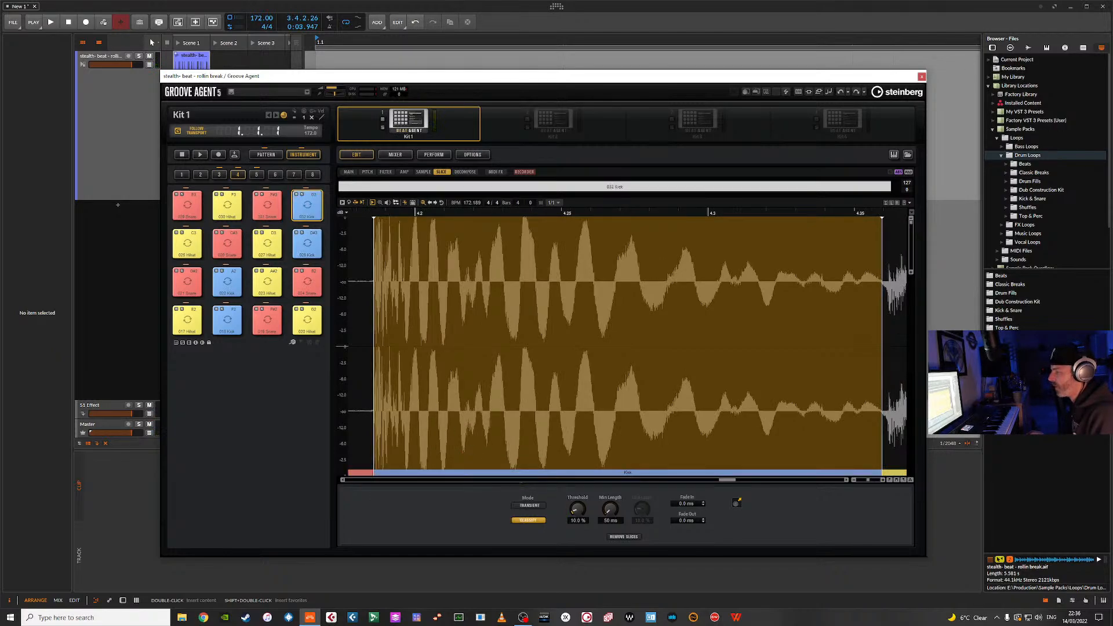
Audition slices 033 to 036 in pad group 5 and reclassify slice 036 as a Snare.
click(257, 174)
click(186, 319)
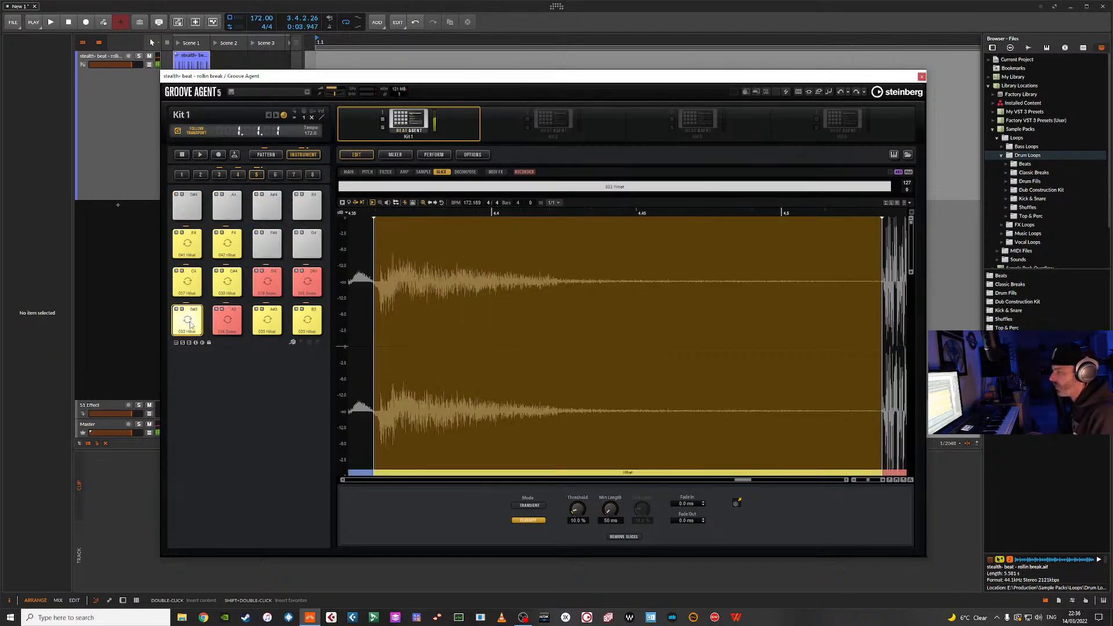
click(227, 321)
click(267, 327)
click(305, 329)
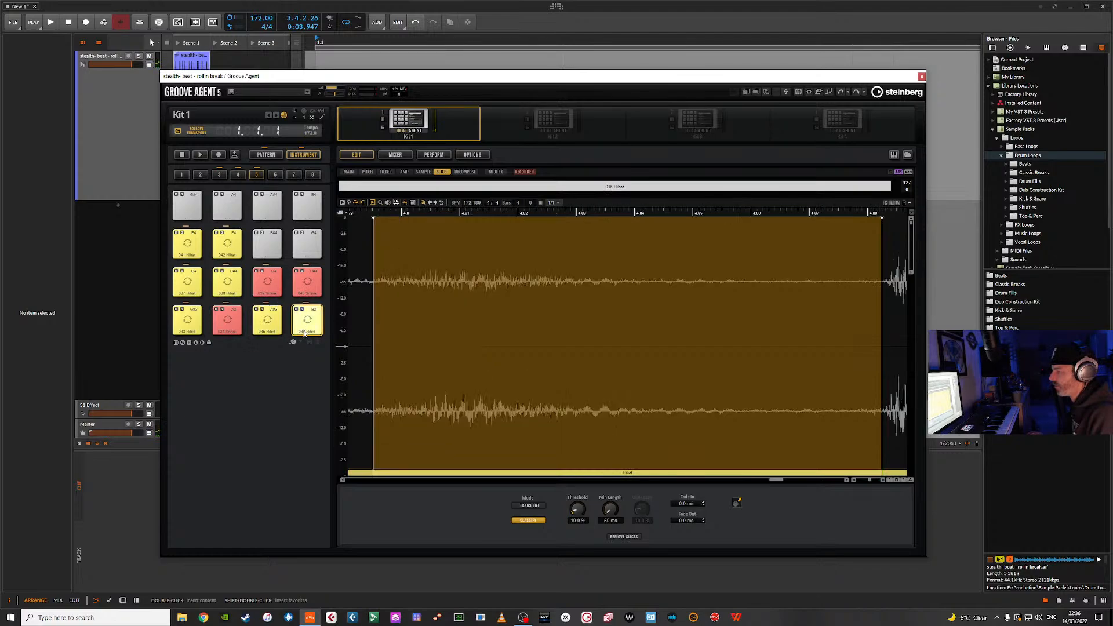
click(551, 473)
click(557, 491)
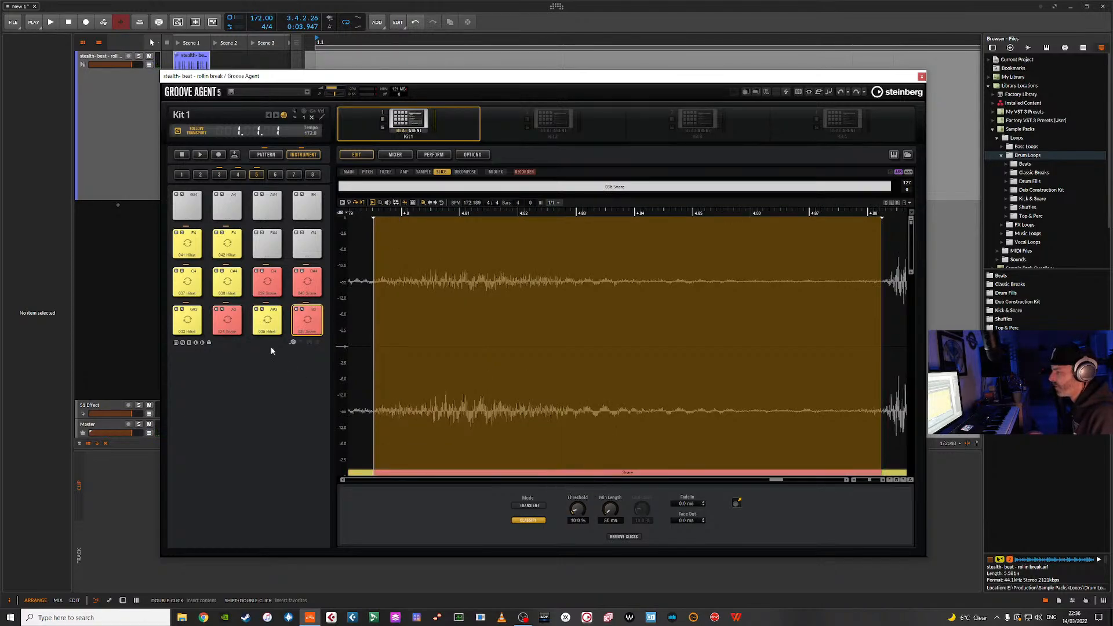
Audition slices 037 and 038 and reclassify slice 038 as a Snare.
click(186, 281)
click(226, 281)
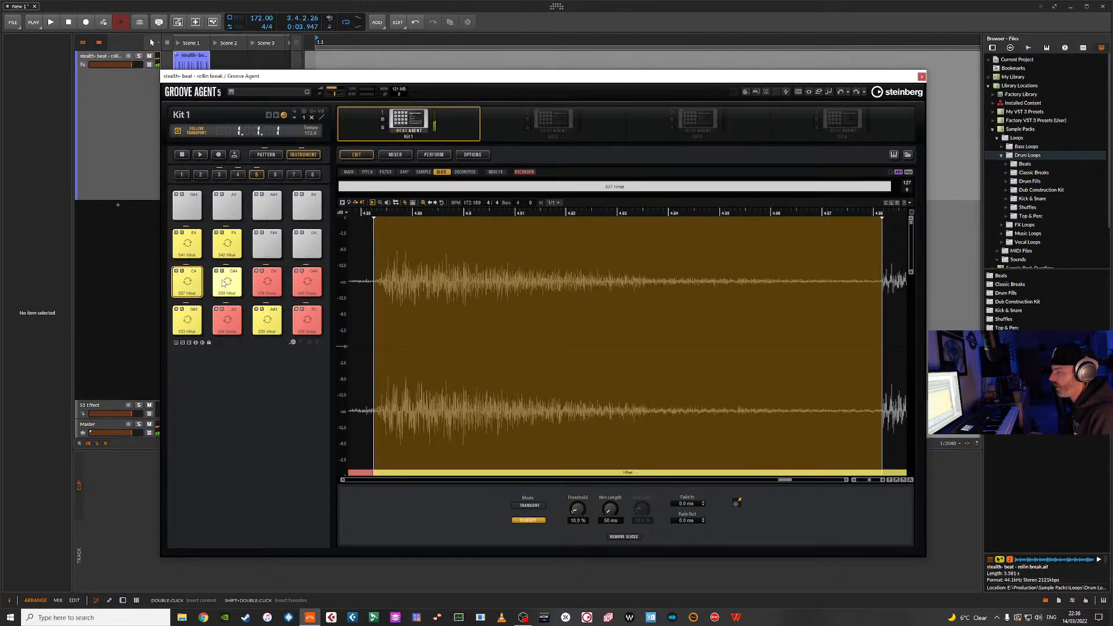
click(627, 472)
click(642, 490)
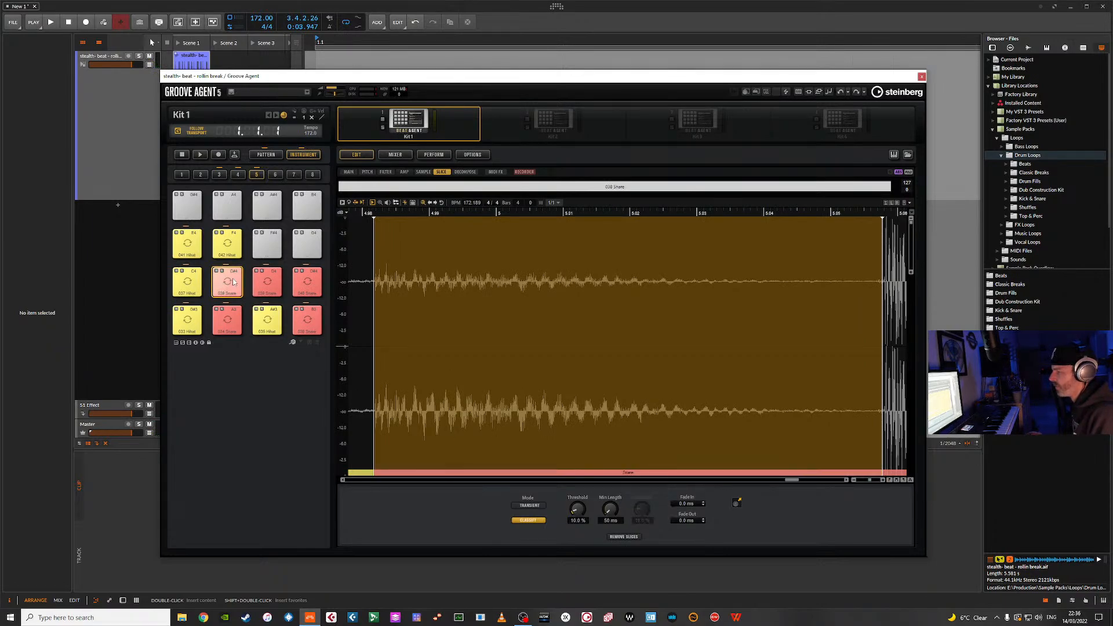
Audition slice 039 and reclassify it as a Kick.
click(267, 284)
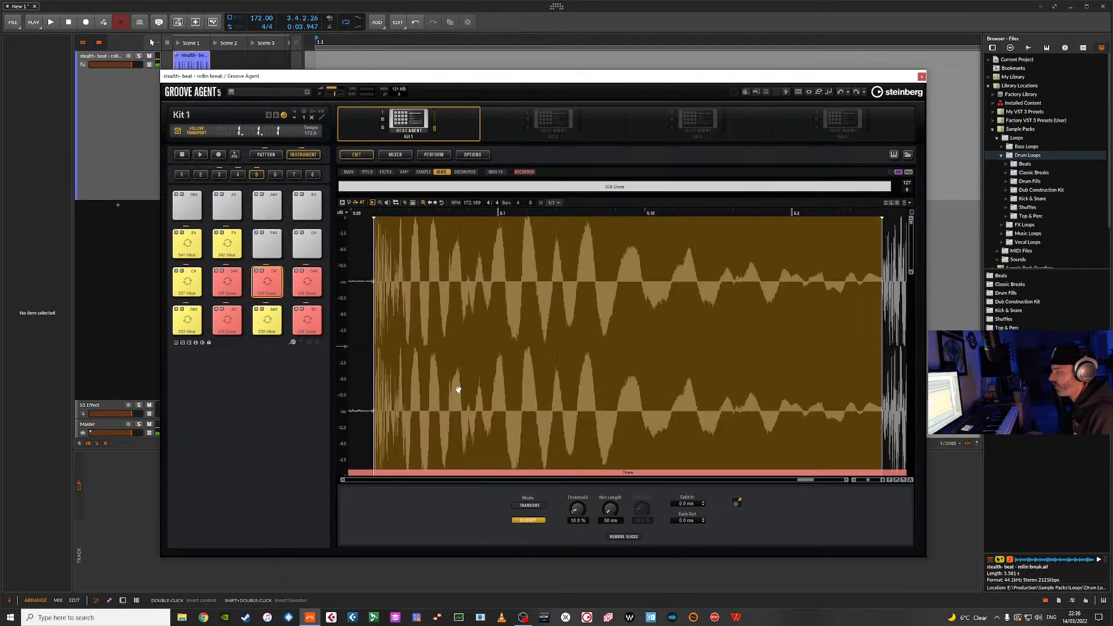
click(555, 473)
click(580, 479)
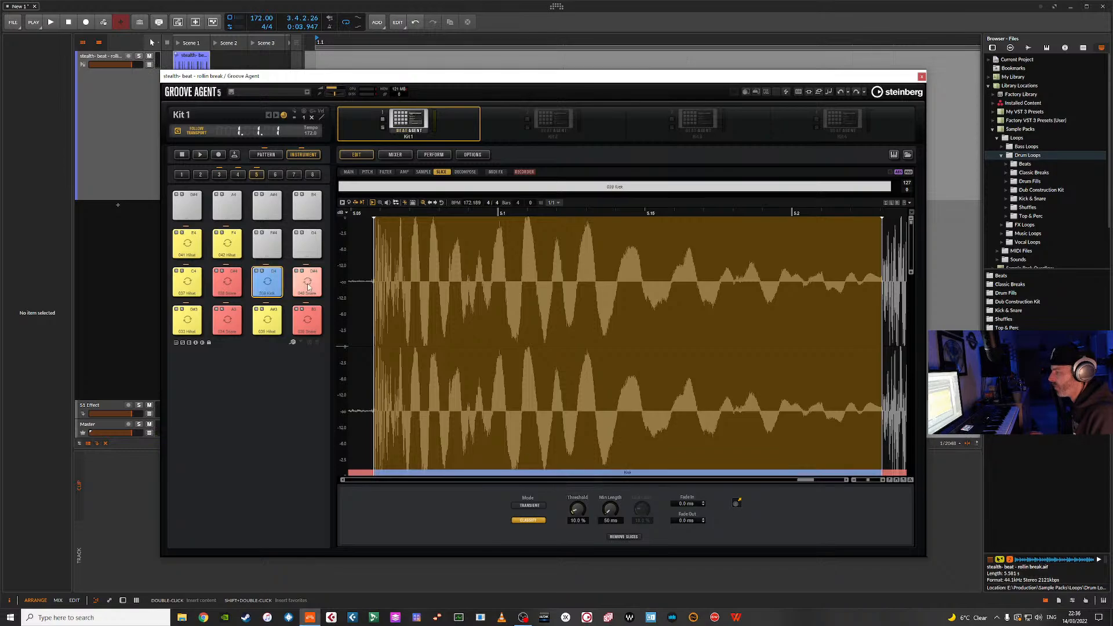
Audition slices 040 to 042 and reclassify slice 042 as a Snare.
click(312, 281)
click(188, 245)
click(228, 246)
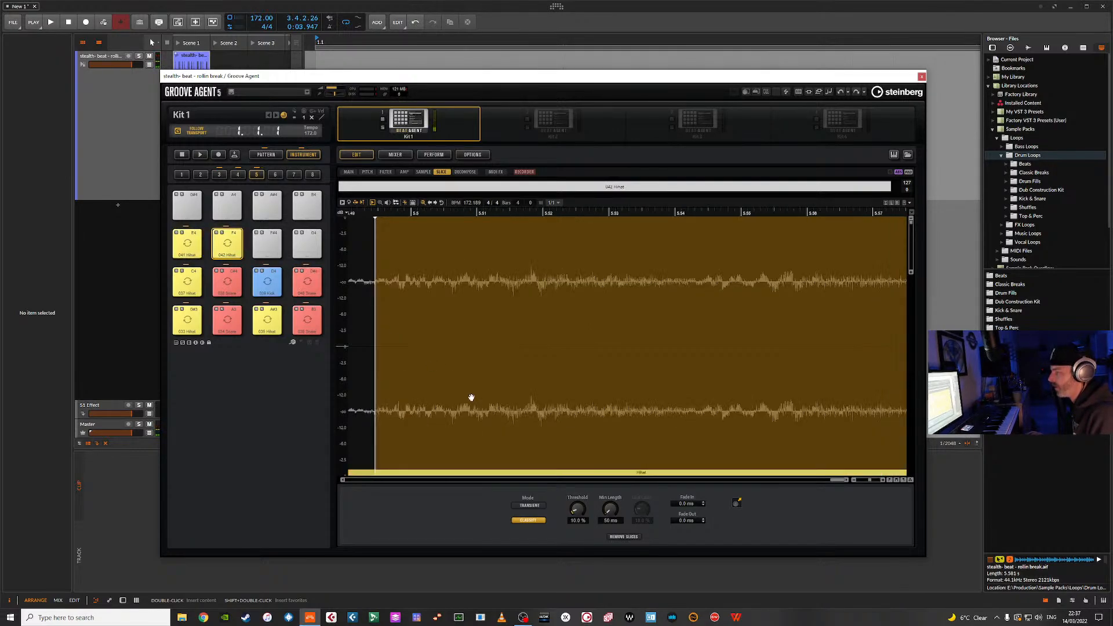
click(586, 473)
click(603, 488)
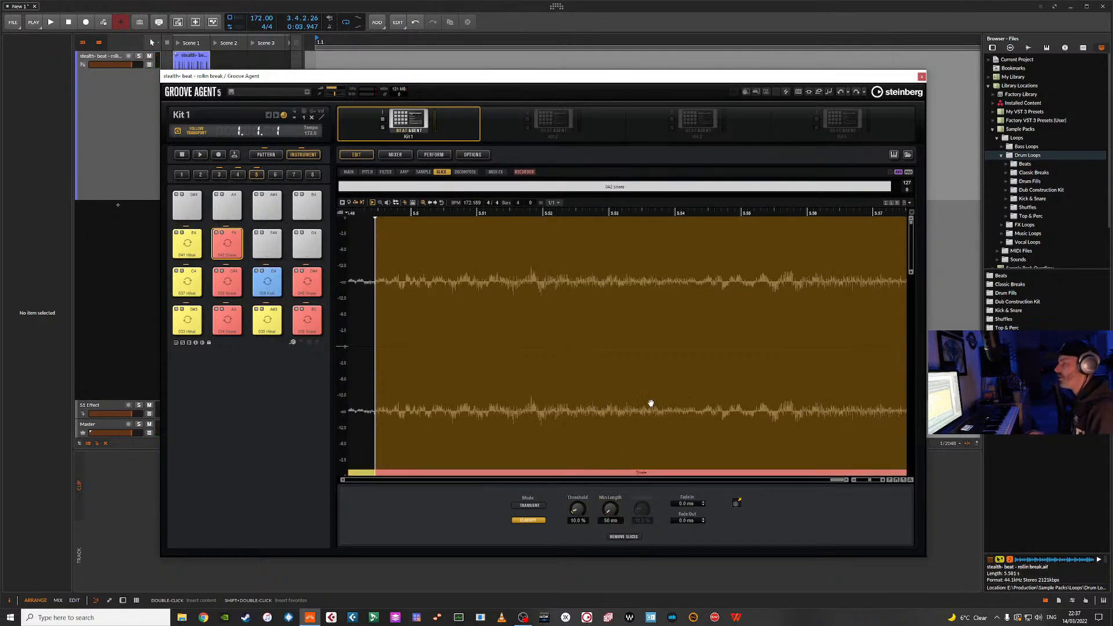
Return to pad group 3 and rename the first three agent mixer buses Kick, Snare and Hat.
click(219, 174)
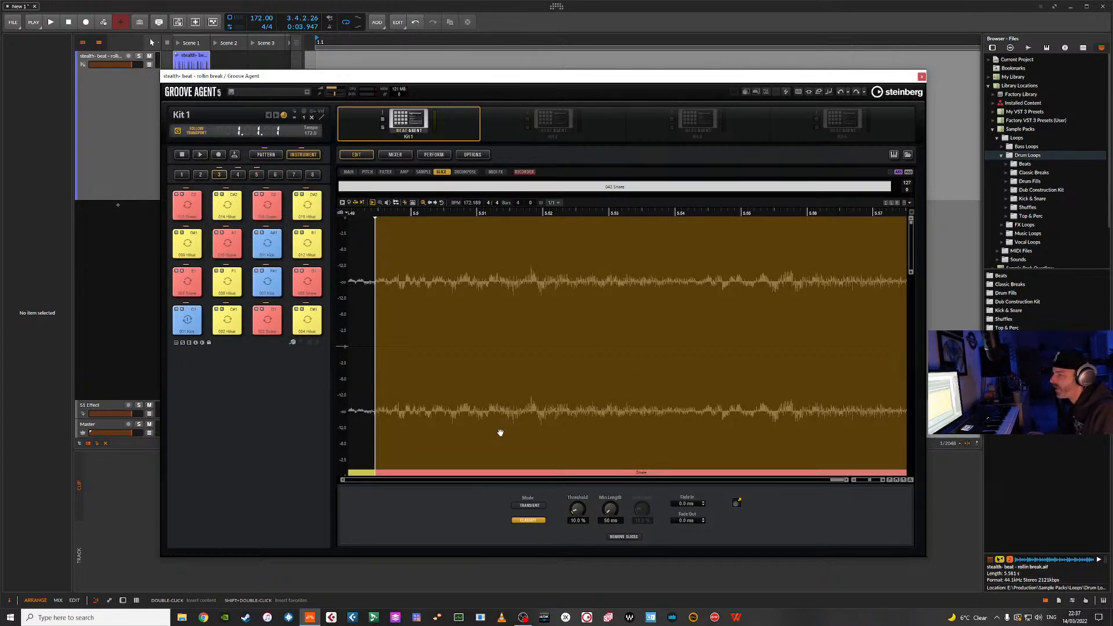
click(395, 154)
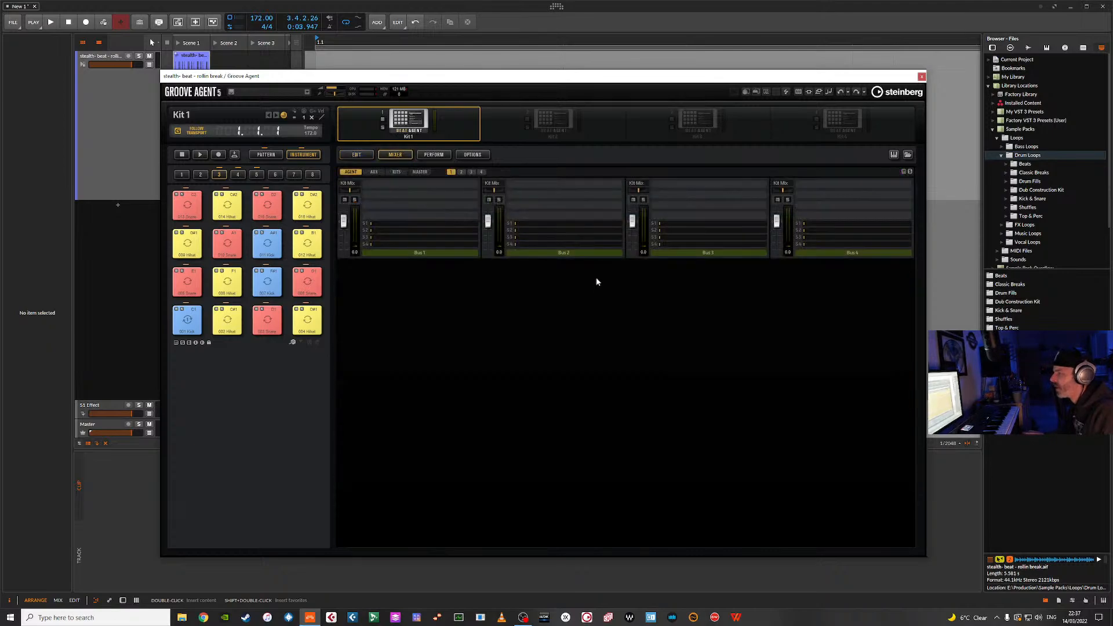
double_click(428, 253)
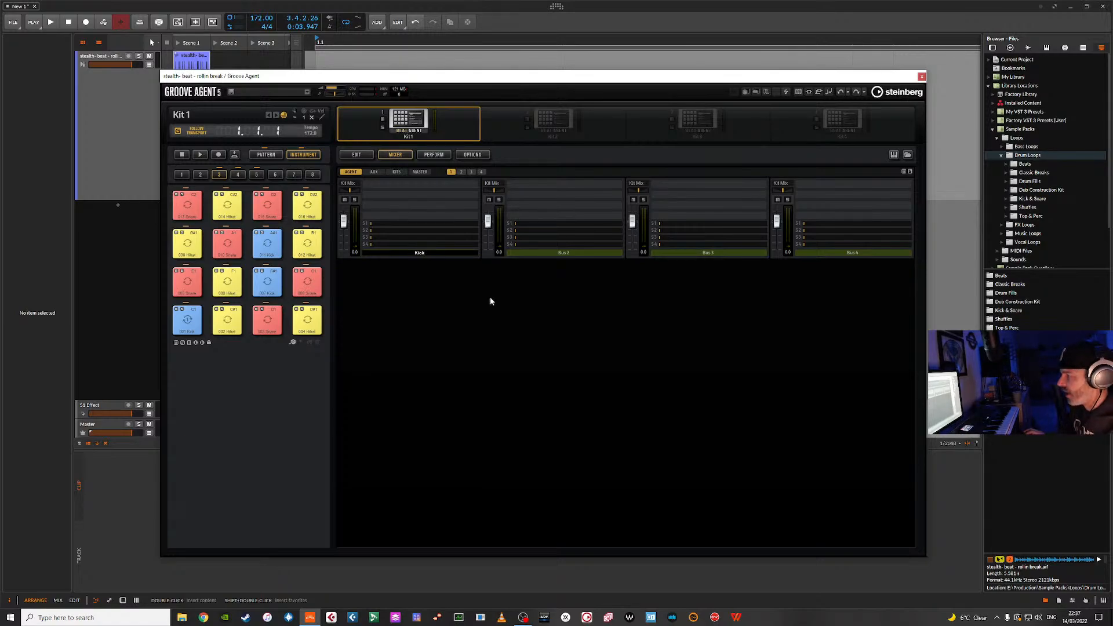
text(Kick)
key(Tab)
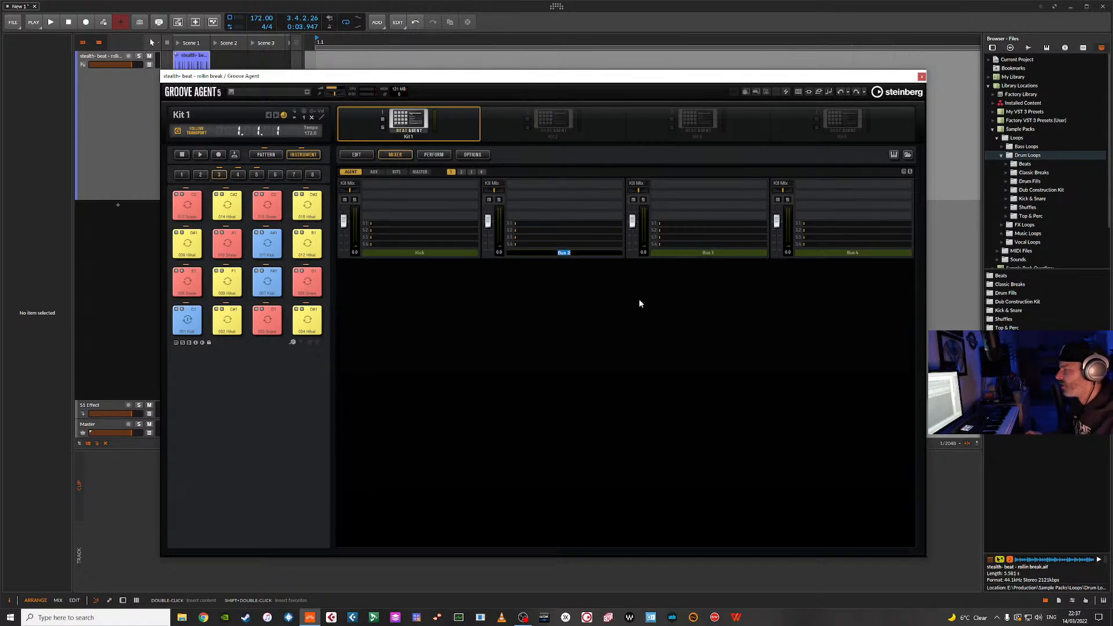
text(Snare)
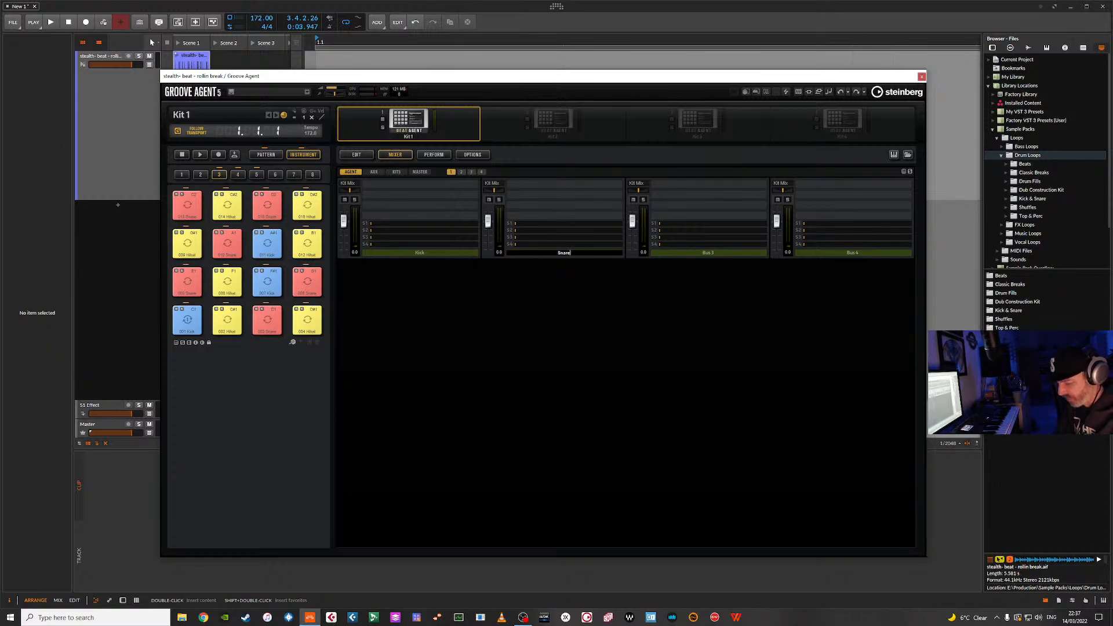
key(Tab)
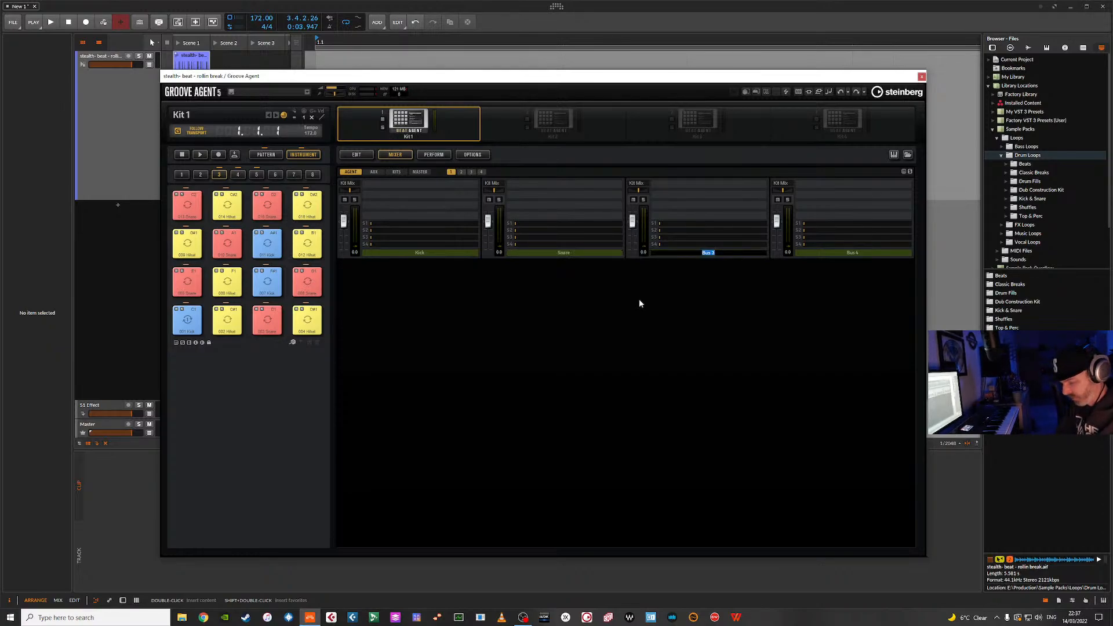
text(Hat)
key(Return)
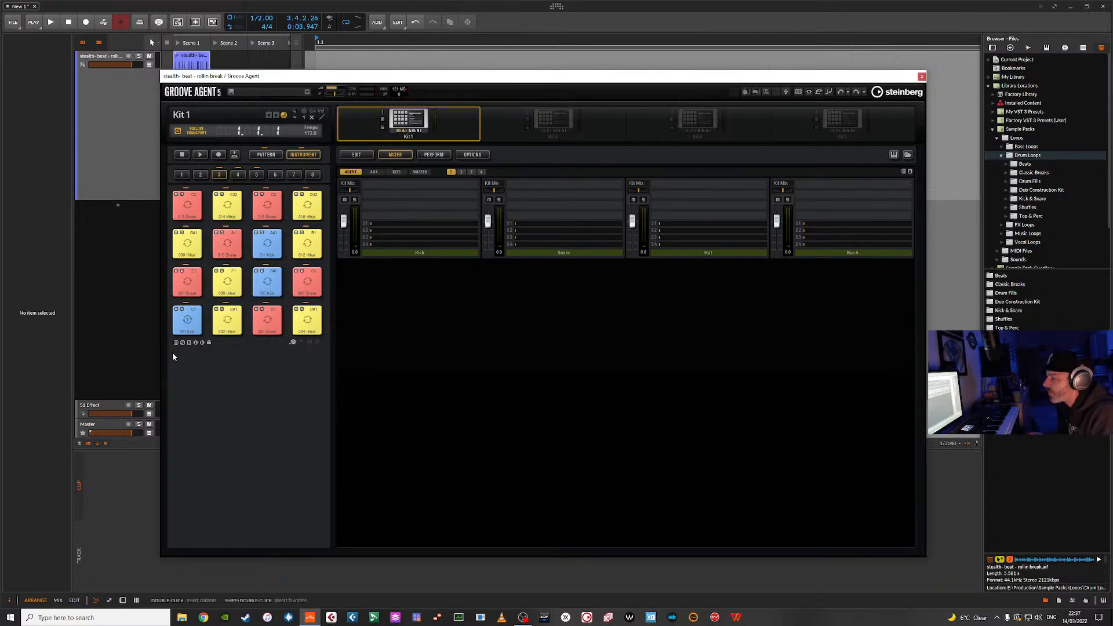
Select all pads of the same class as the 001 Kick pad and check the selection across pad groups 3, 4 and 5.
right_click(195, 320)
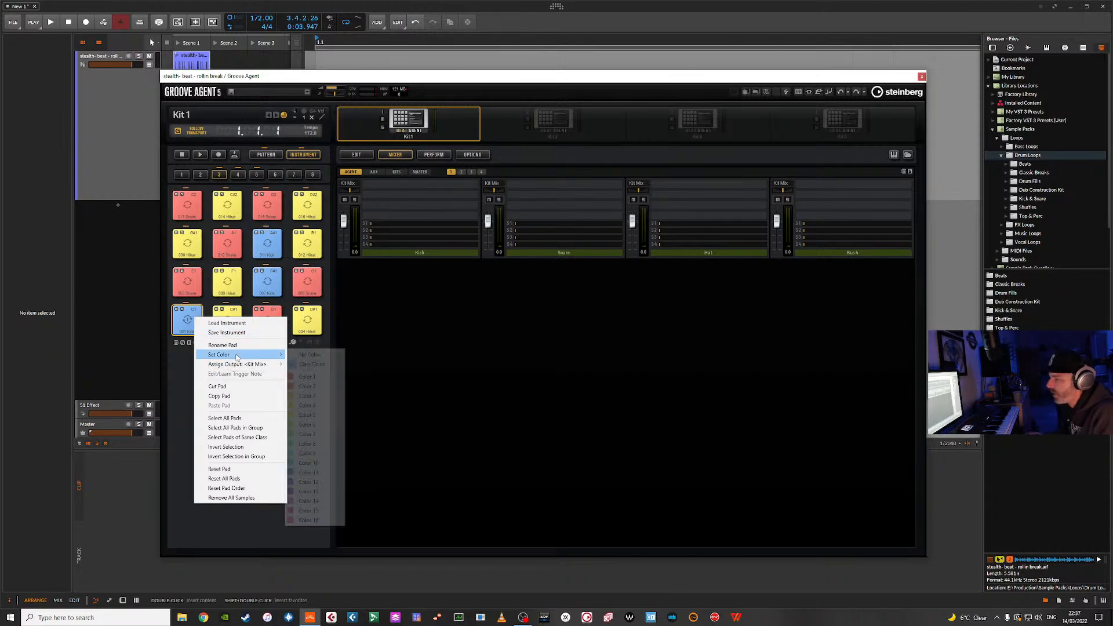
click(248, 438)
click(238, 174)
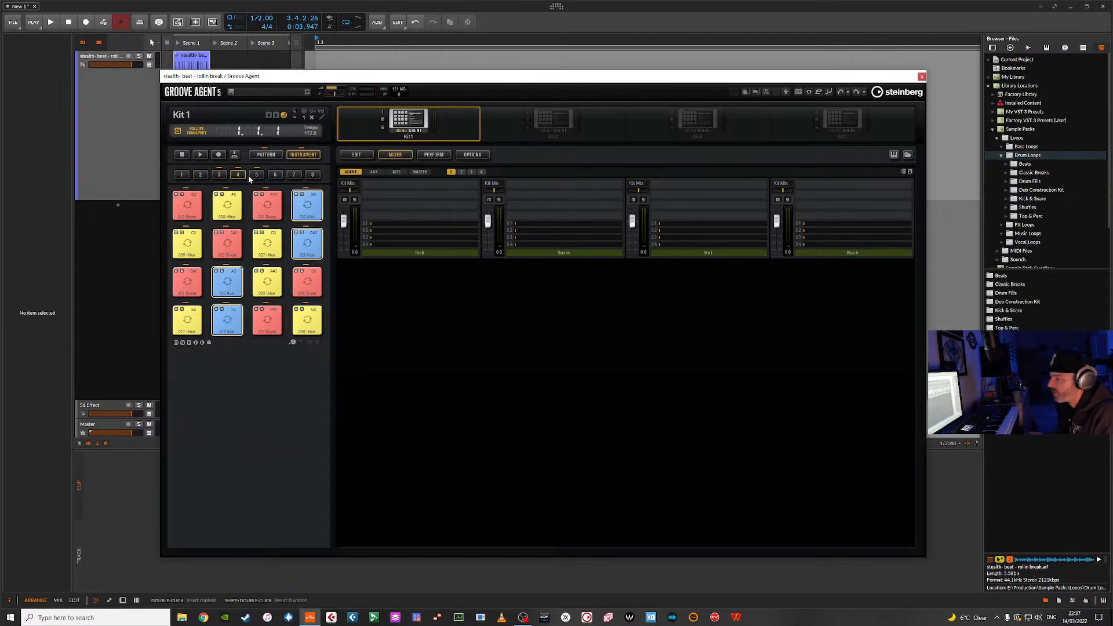
click(257, 175)
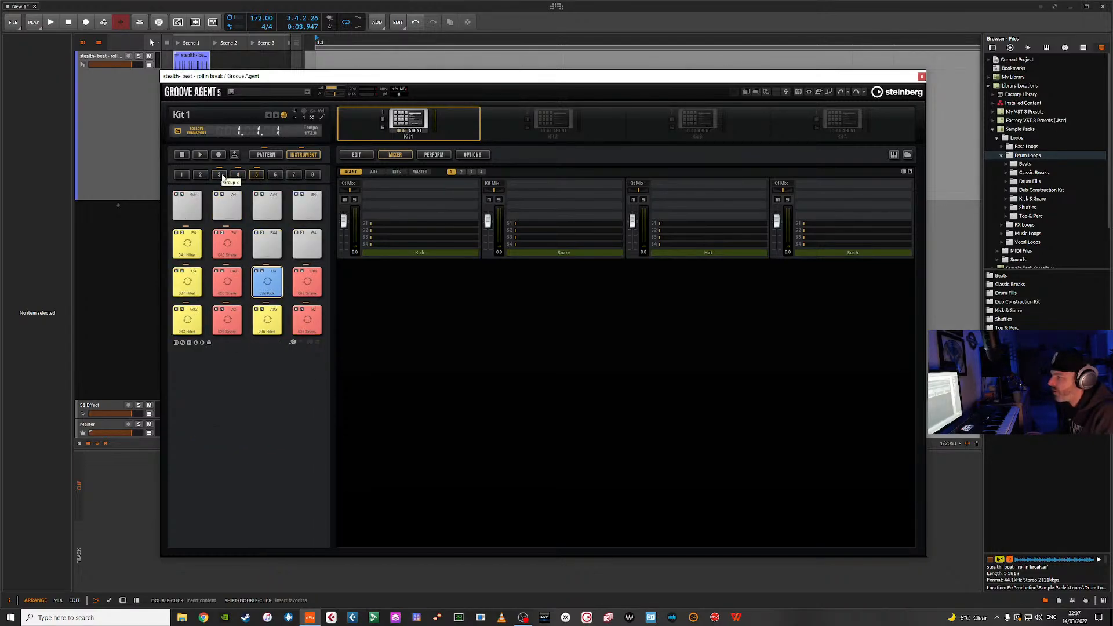
click(222, 176)
click(238, 176)
click(256, 176)
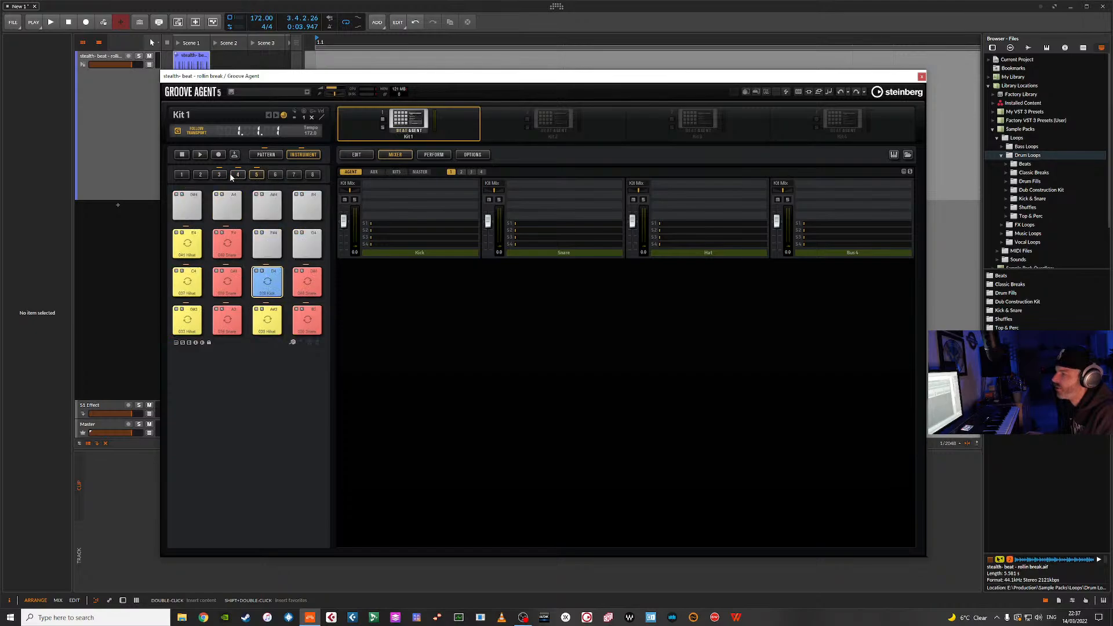
click(220, 175)
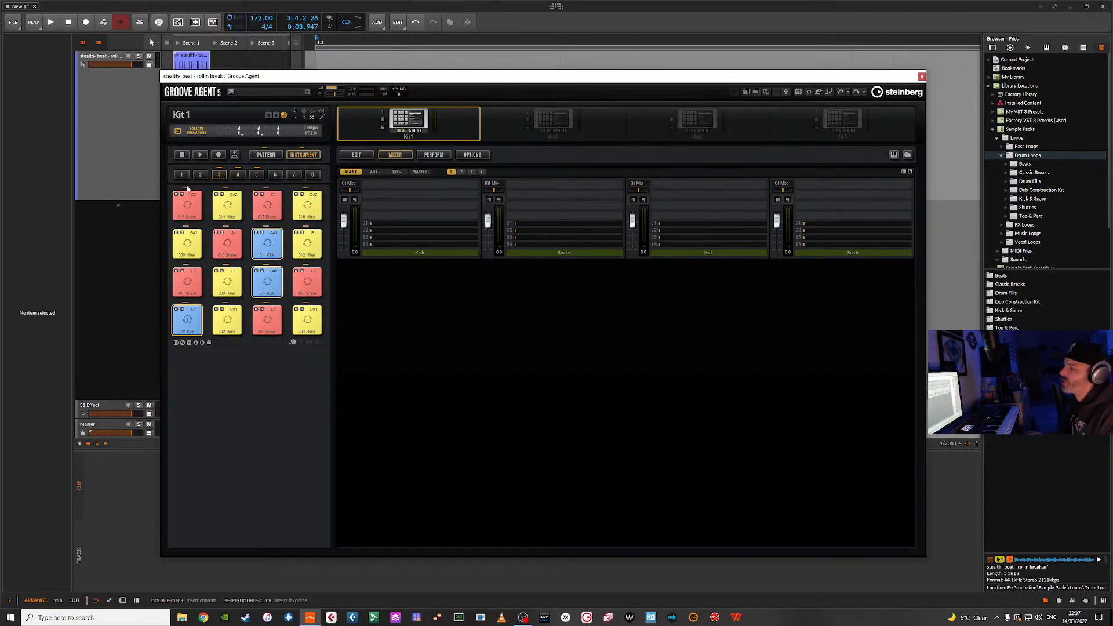
click(238, 175)
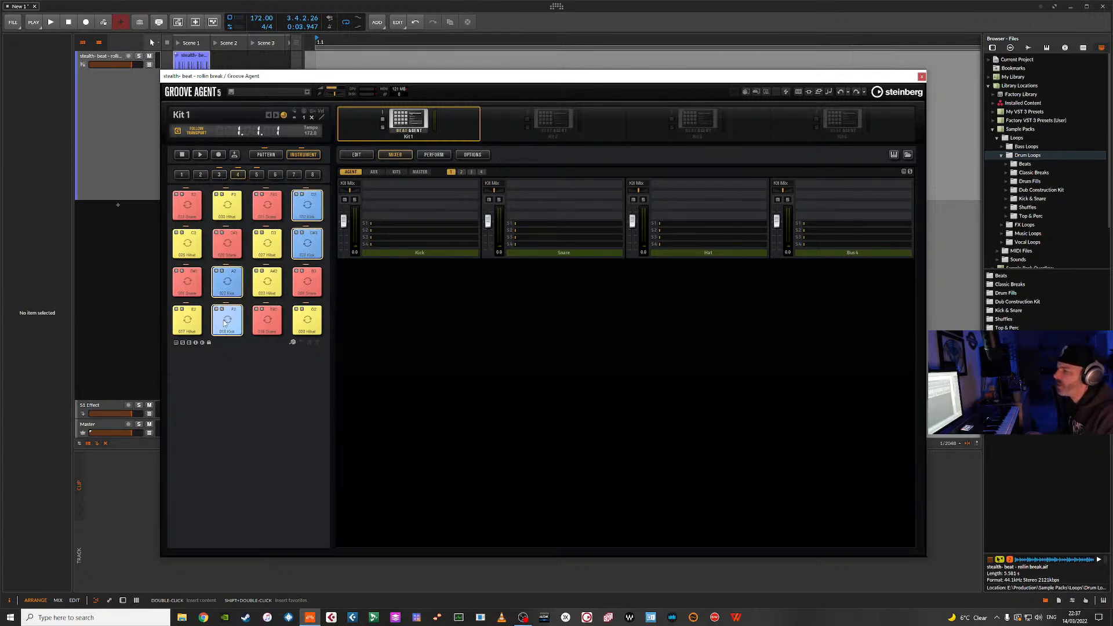
click(219, 175)
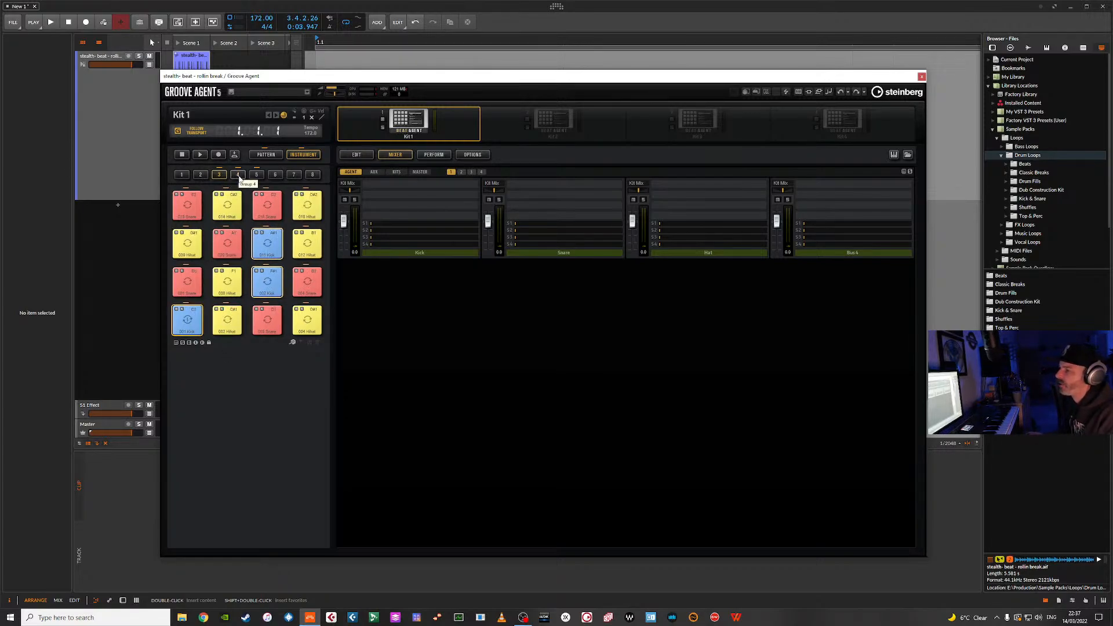
click(256, 175)
click(220, 175)
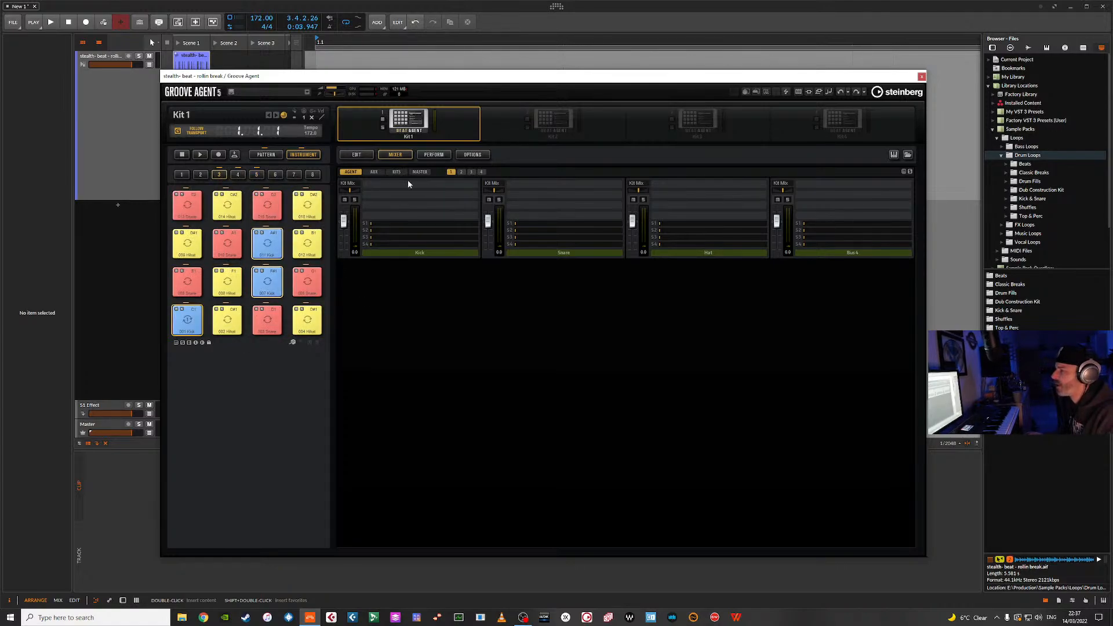
Route the output of the selected Kick pads to the agent's Kick bus in the main pad settings.
click(357, 156)
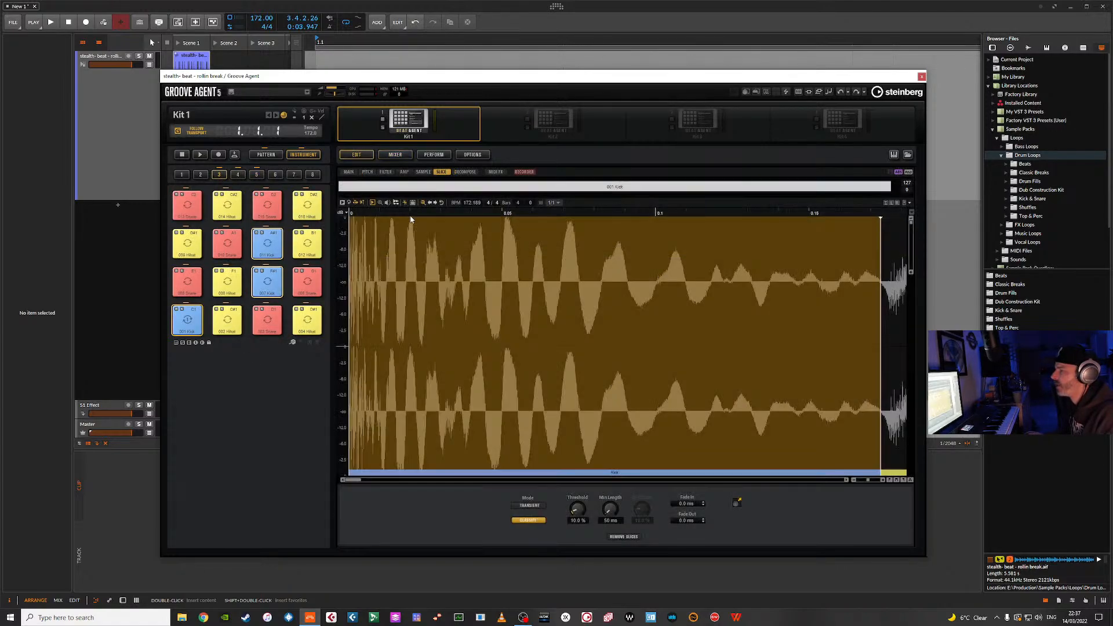
click(349, 172)
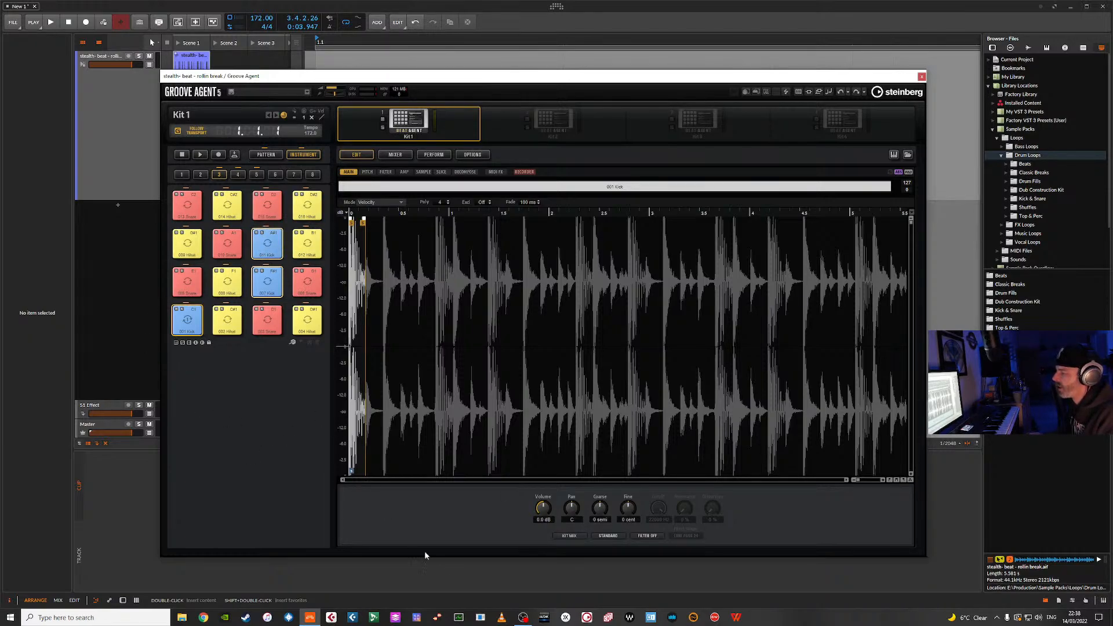
click(570, 536)
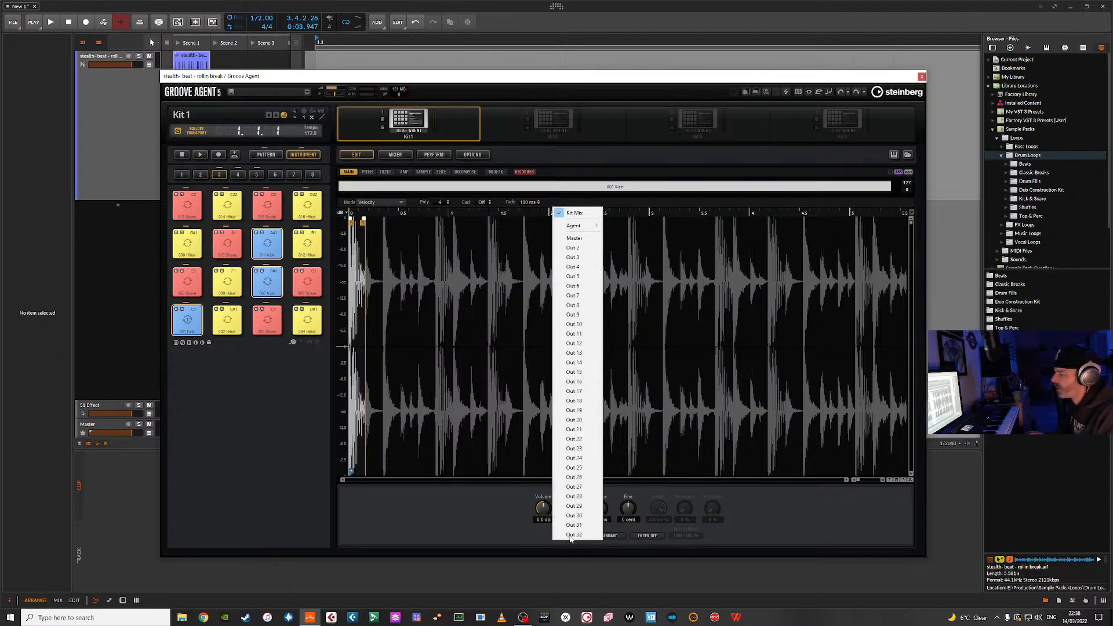
mouse_move(576, 228)
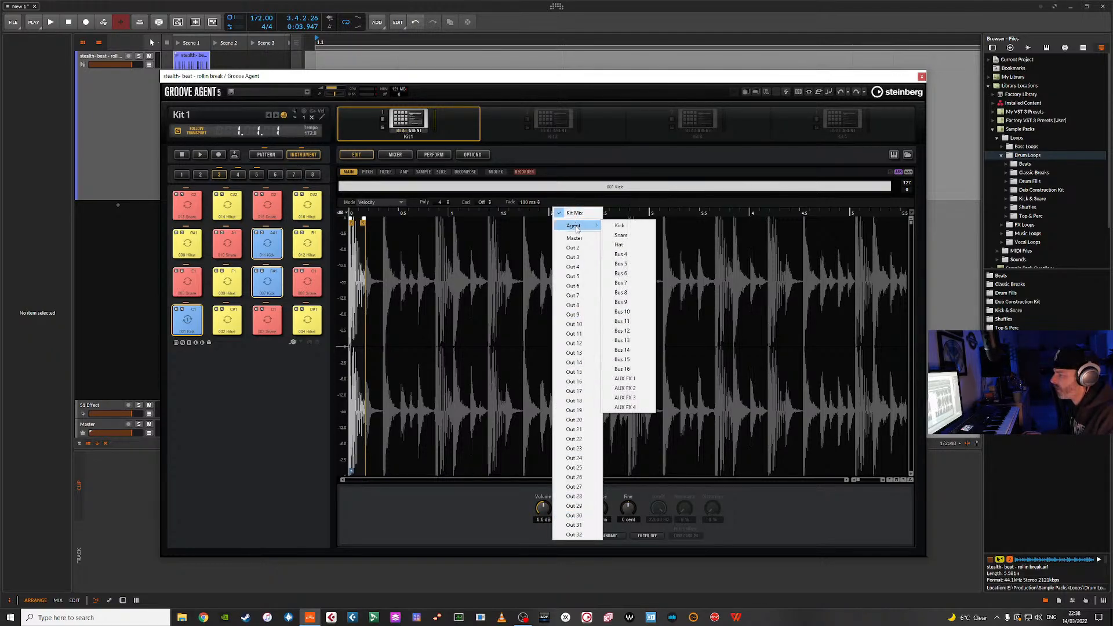
click(629, 231)
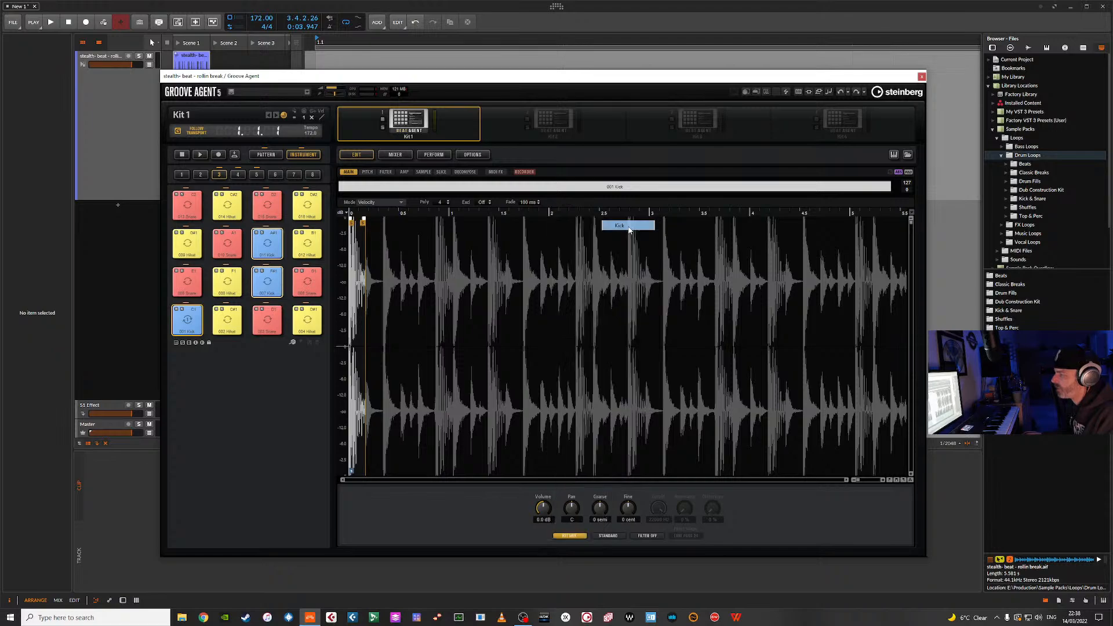
Select all pads of the same class as the 002 Hihat pad and route their output to the agent's Hat bus.
right_click(226, 322)
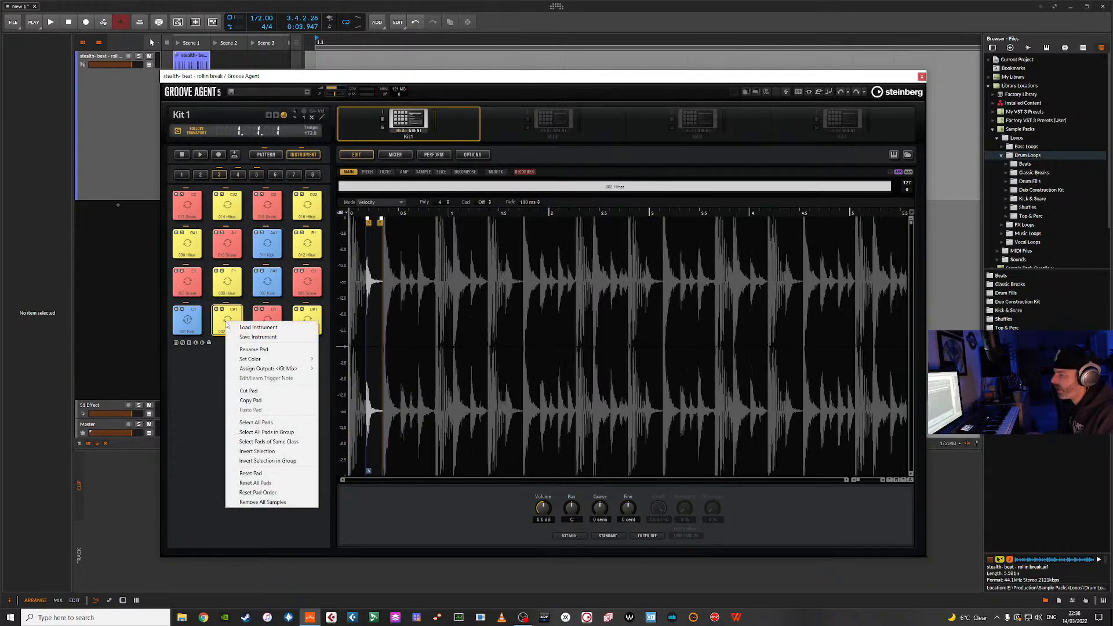
click(271, 442)
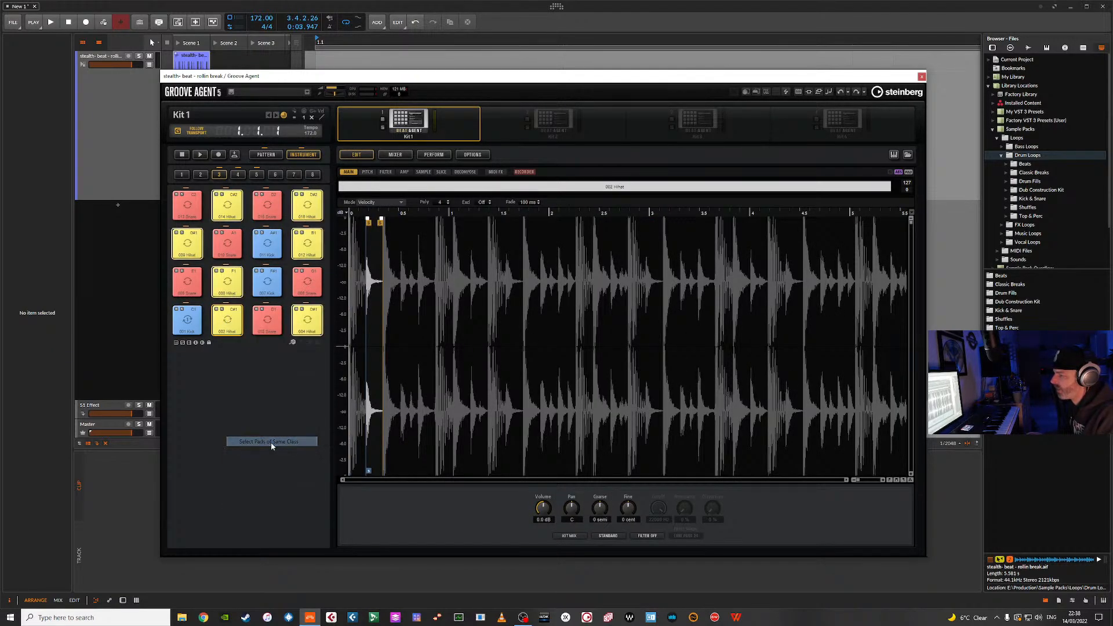
click(576, 539)
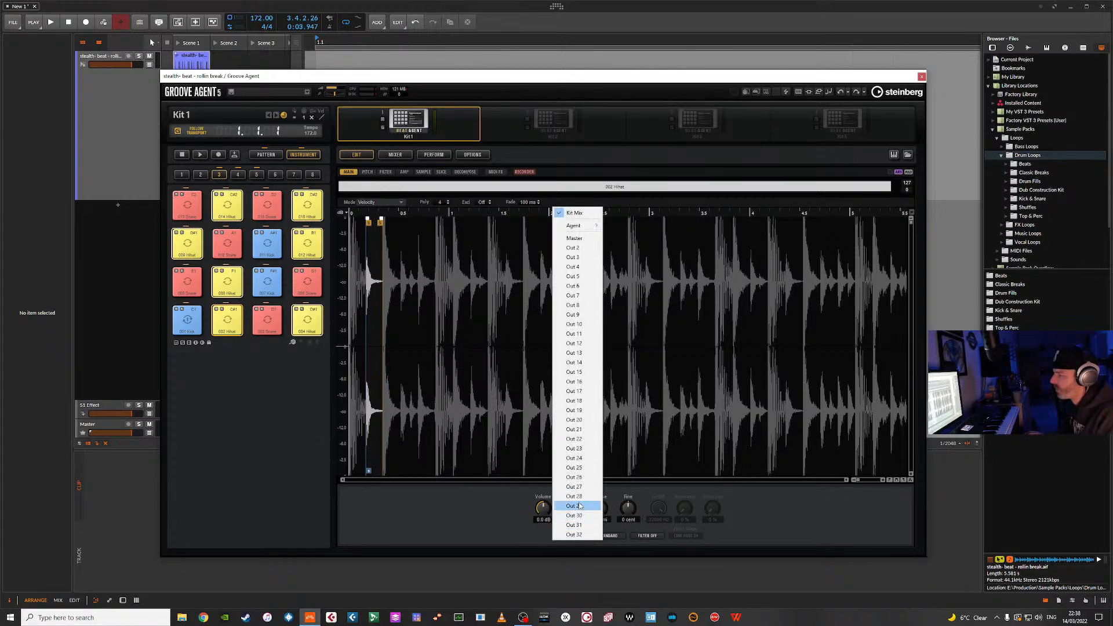
mouse_move(600, 228)
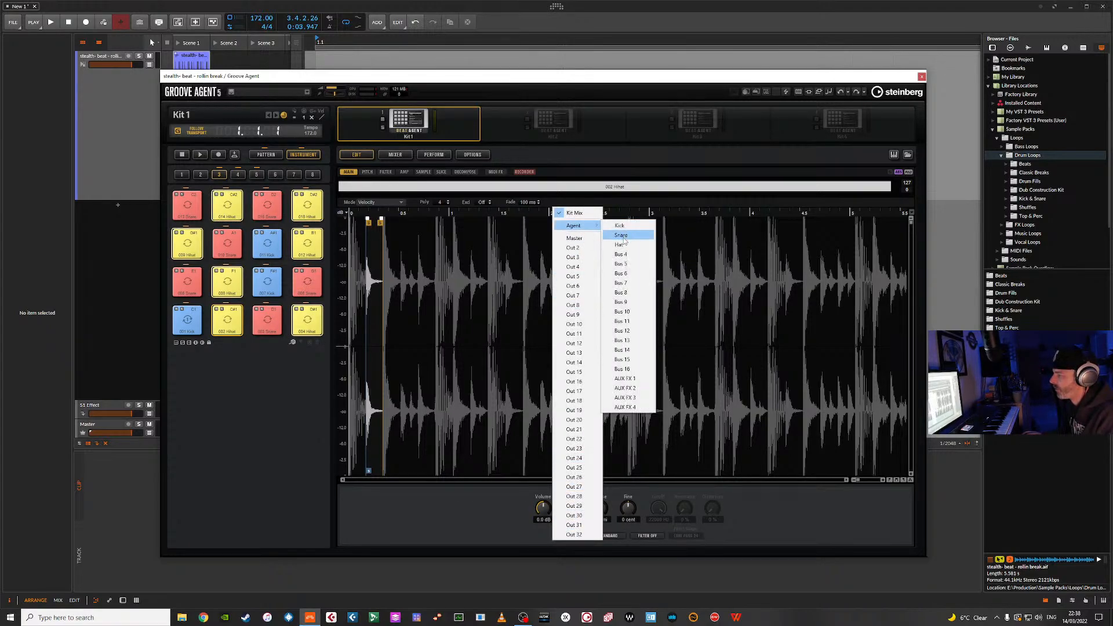
click(619, 244)
Select all pads of the same class as the 003 Snare pad and route their output to the agent's Snare bus.
right_click(272, 319)
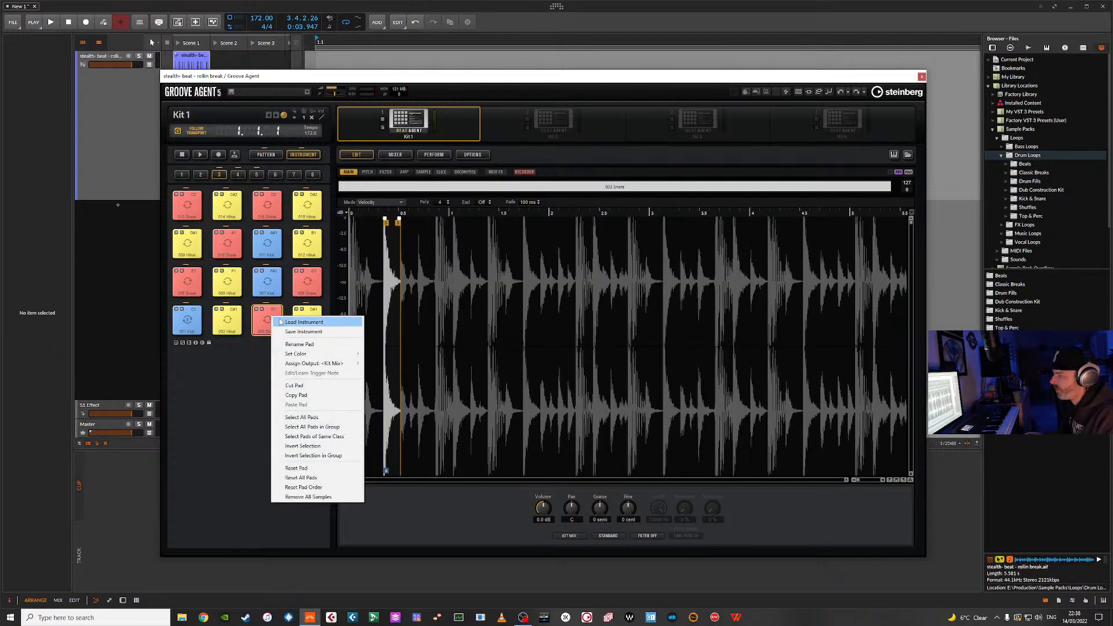
click(318, 438)
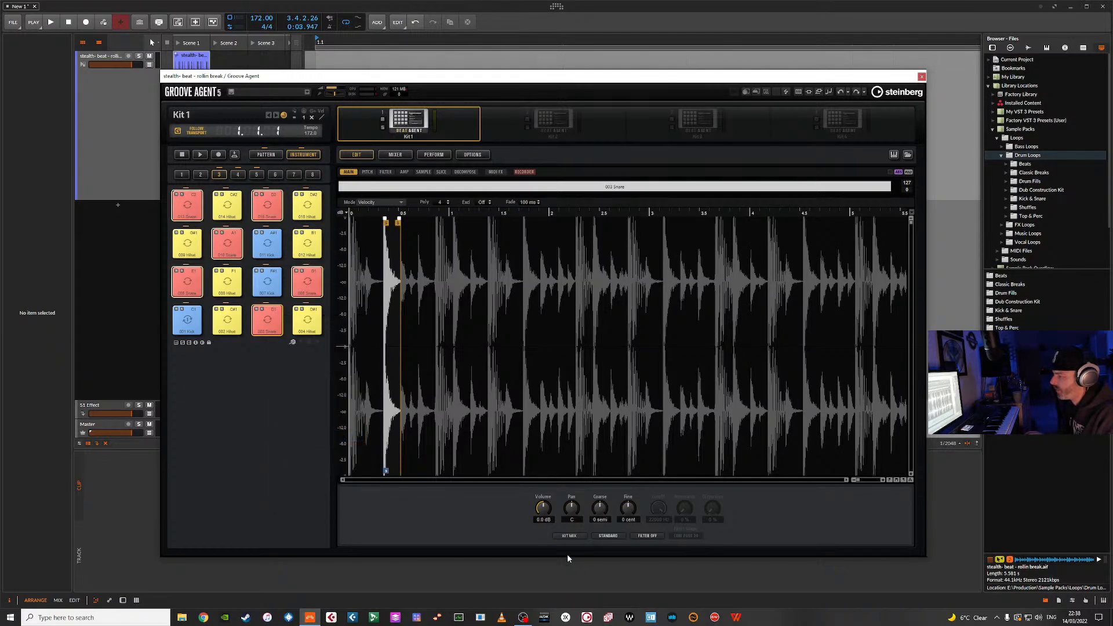
click(568, 537)
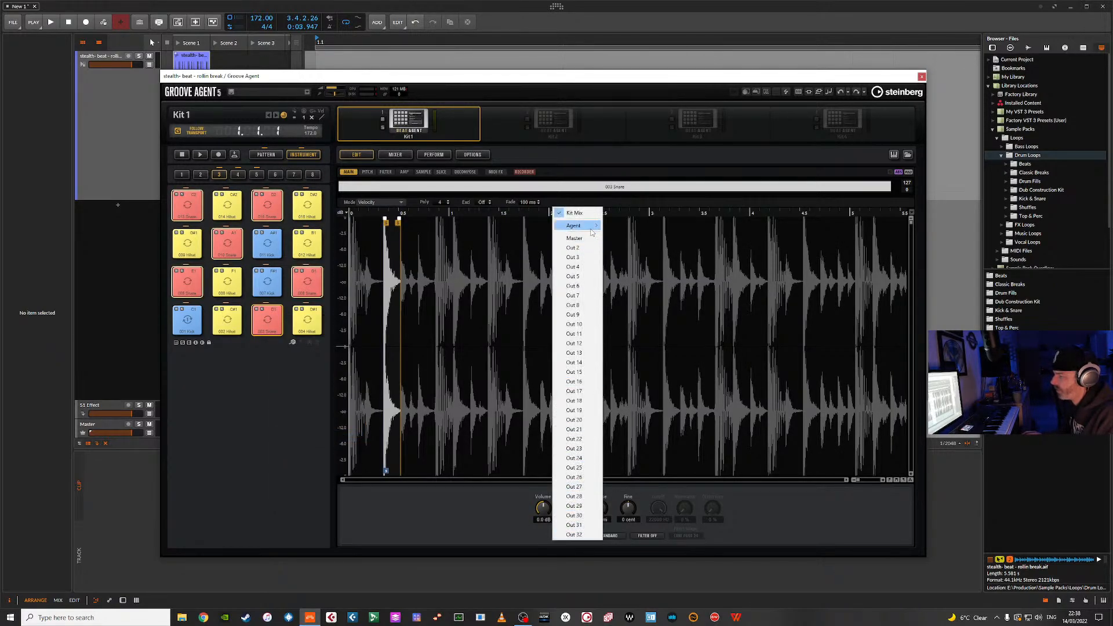
click(620, 235)
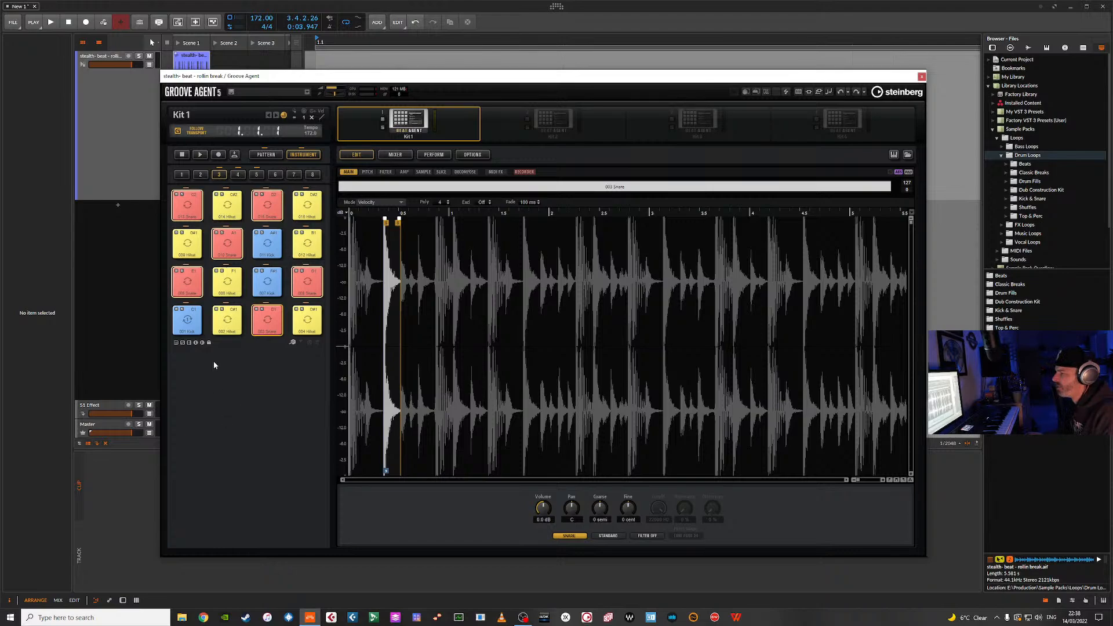
Shrink the plug-in window at the agent mixer, play the beat and audition the Kick, Snare and Hat buses by soloing them.
click(400, 156)
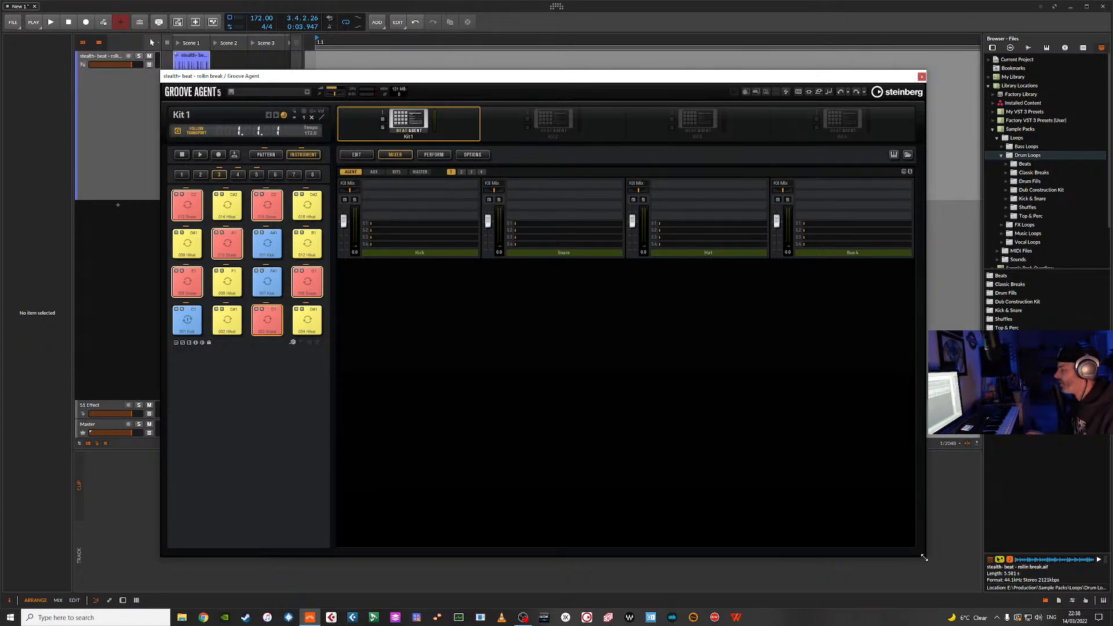
drag(927, 559, 623, 479)
key(space)
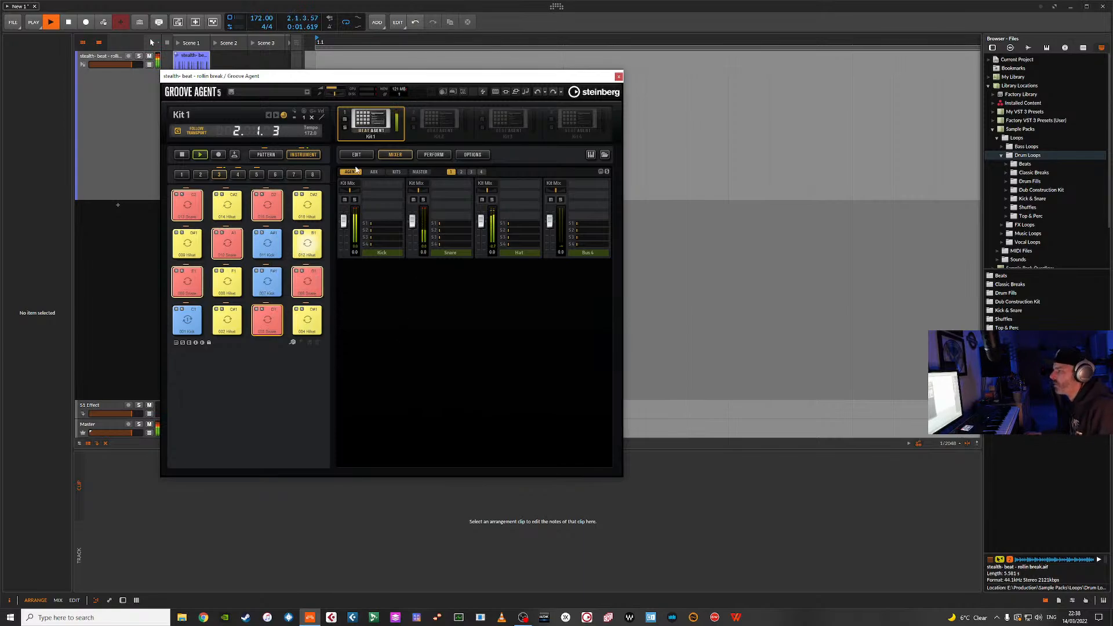
click(354, 200)
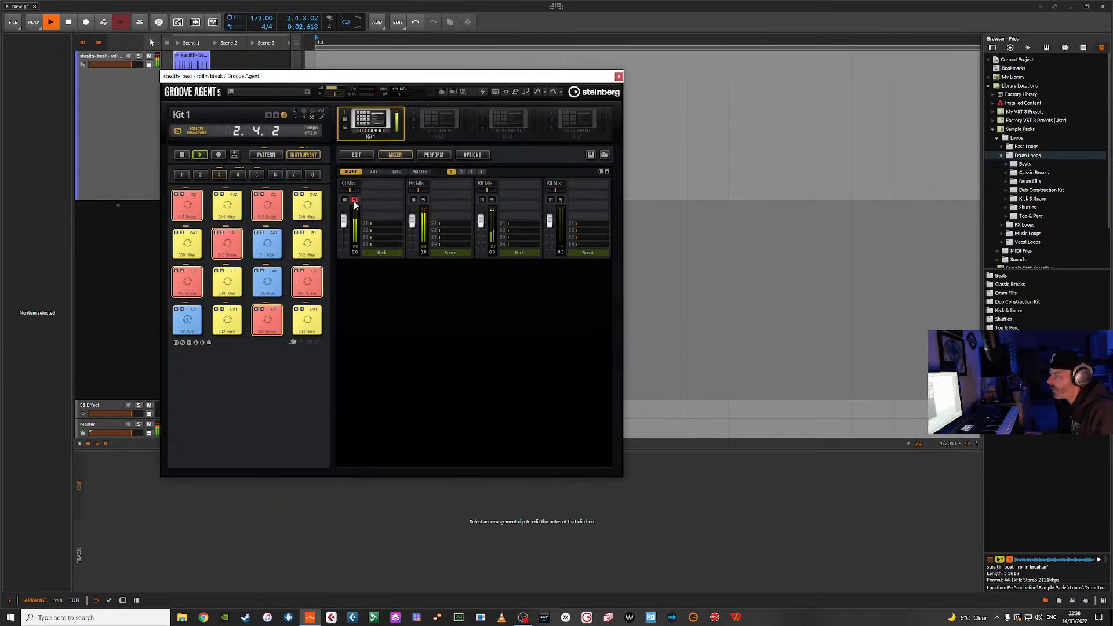
click(423, 200)
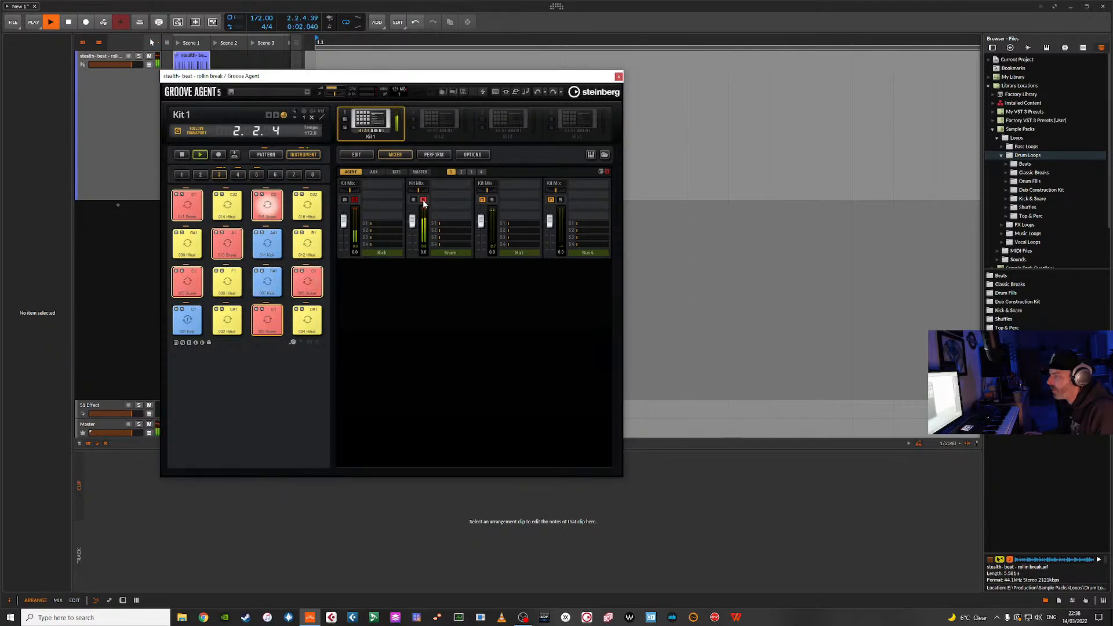
click(492, 200)
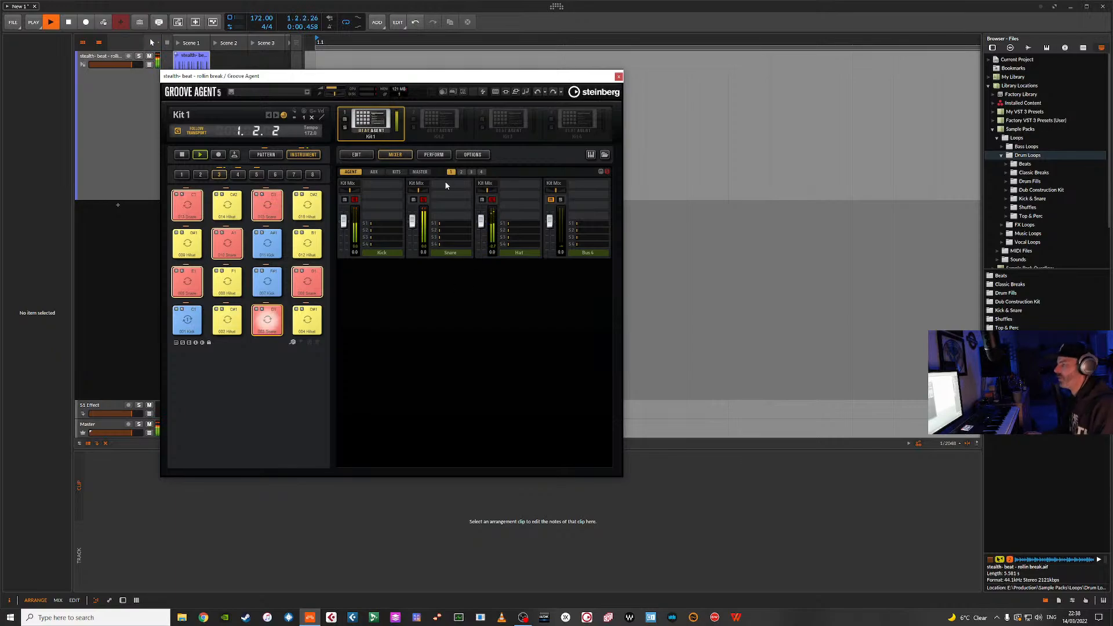
click(423, 199)
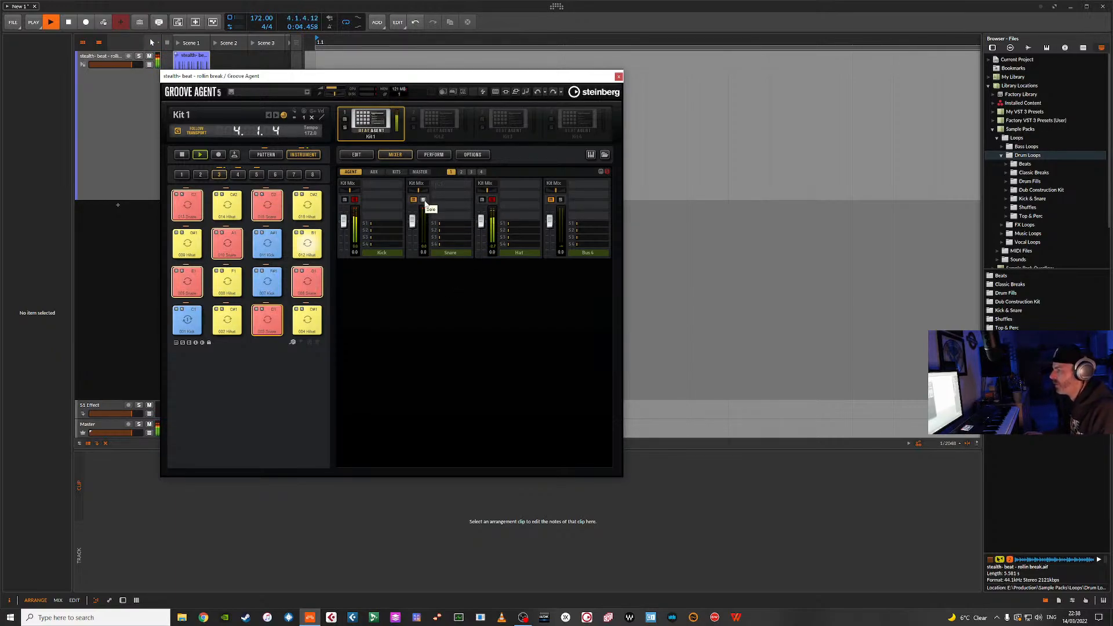
click(424, 199)
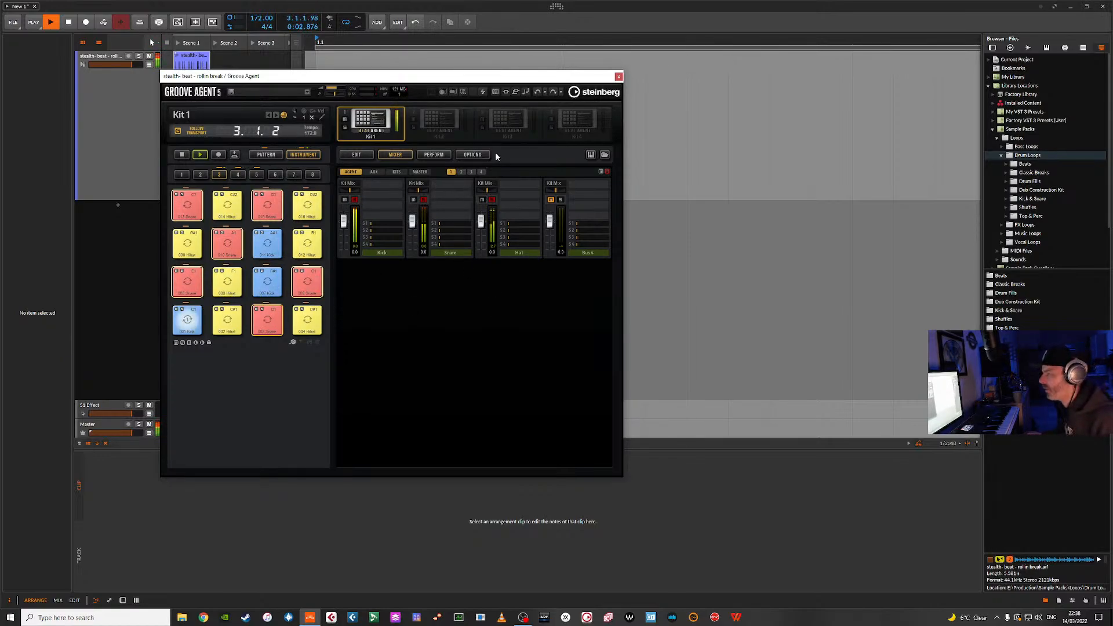
key(space)
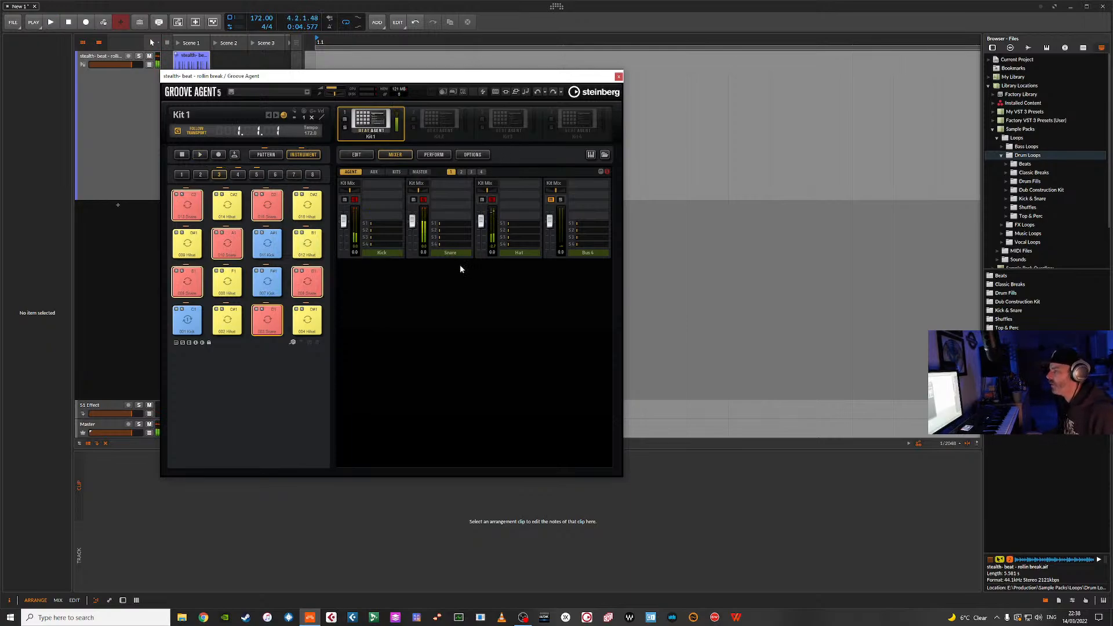
Route the agent mixer's Kick bus to Out 2, the Snare bus to Out 3 and the Hat bus to Out 4.
click(348, 184)
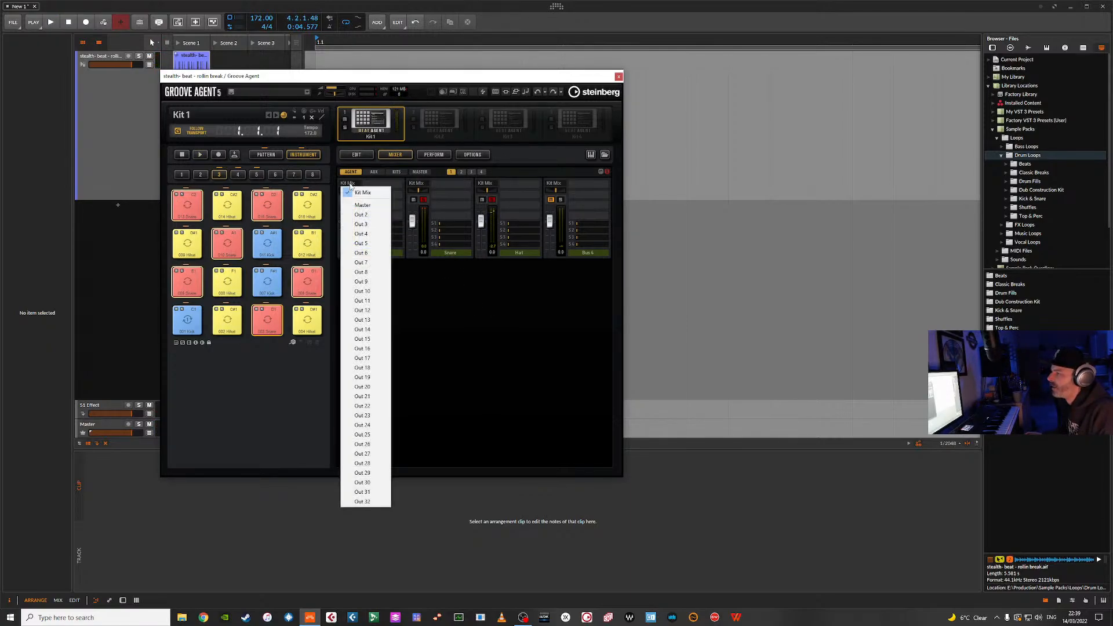
click(367, 214)
click(419, 190)
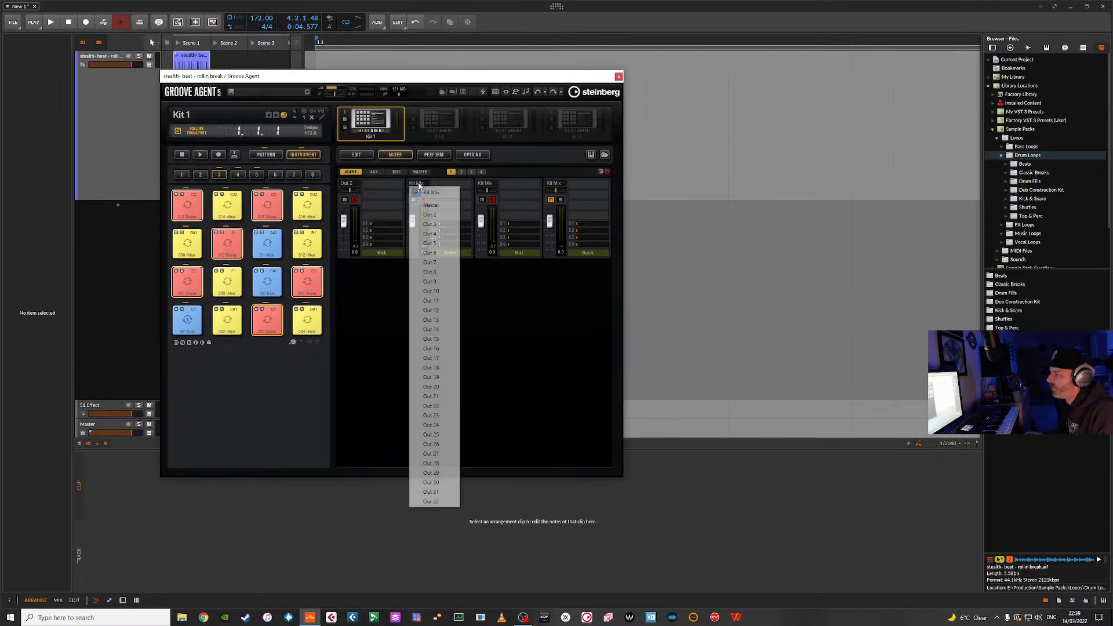
click(436, 225)
click(490, 185)
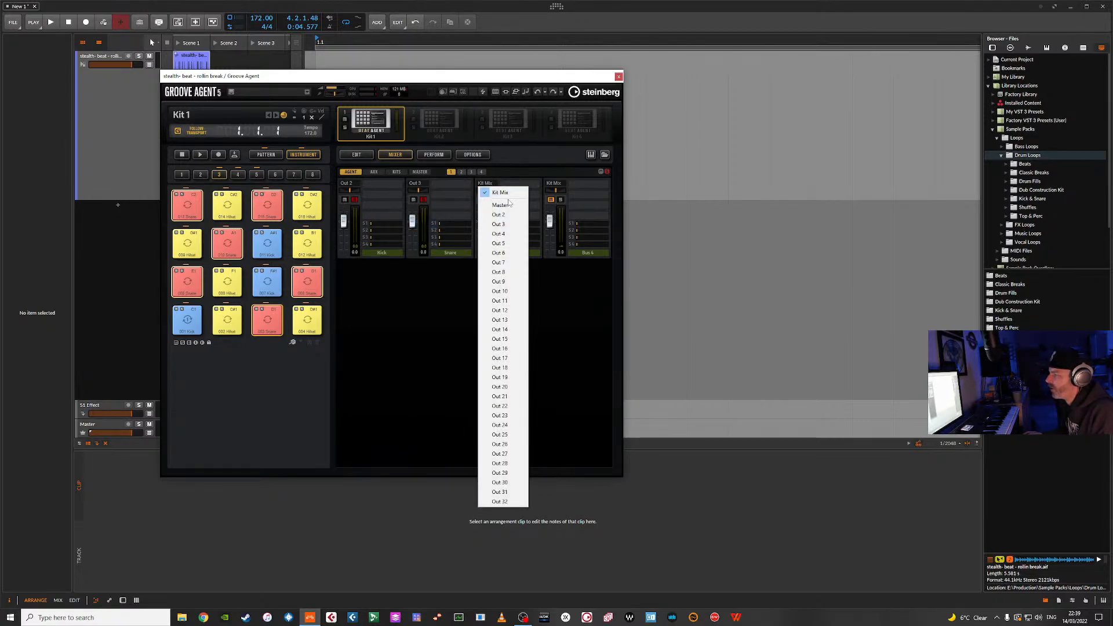
click(507, 237)
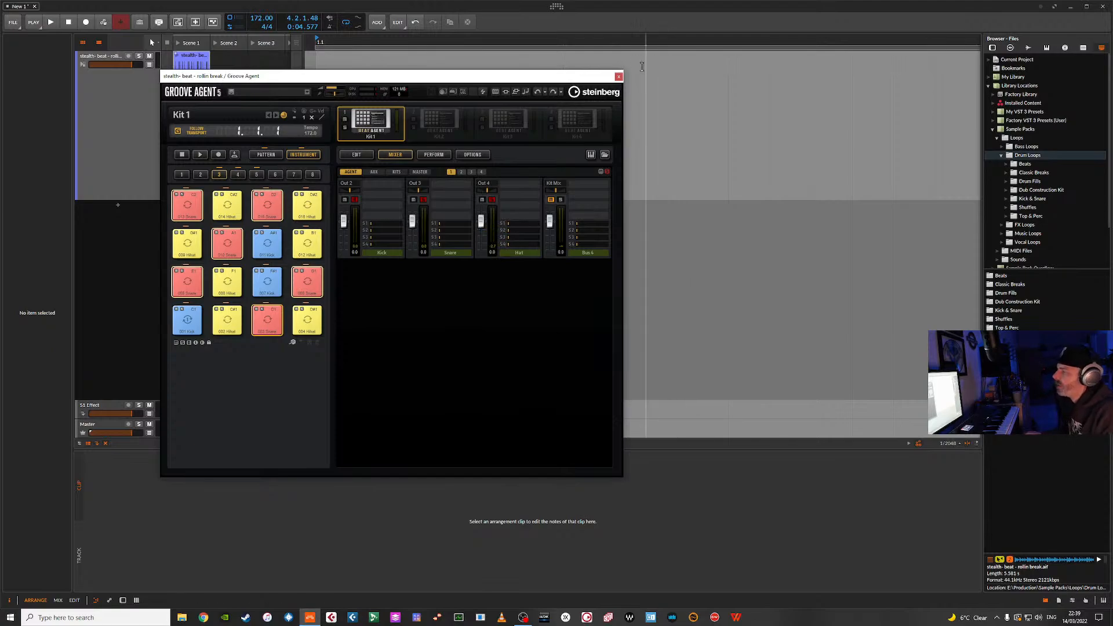
Close the plug-in window and add multi-out chains for Master, Out 2, Out 3 and Out 4 to the Groove Agent device.
click(619, 76)
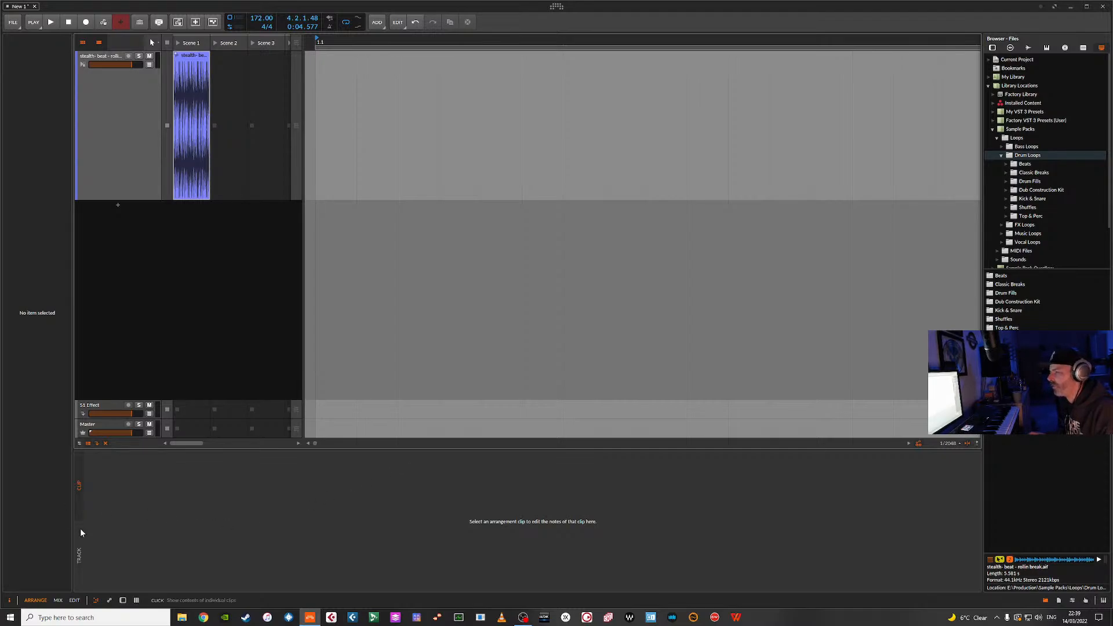
click(123, 600)
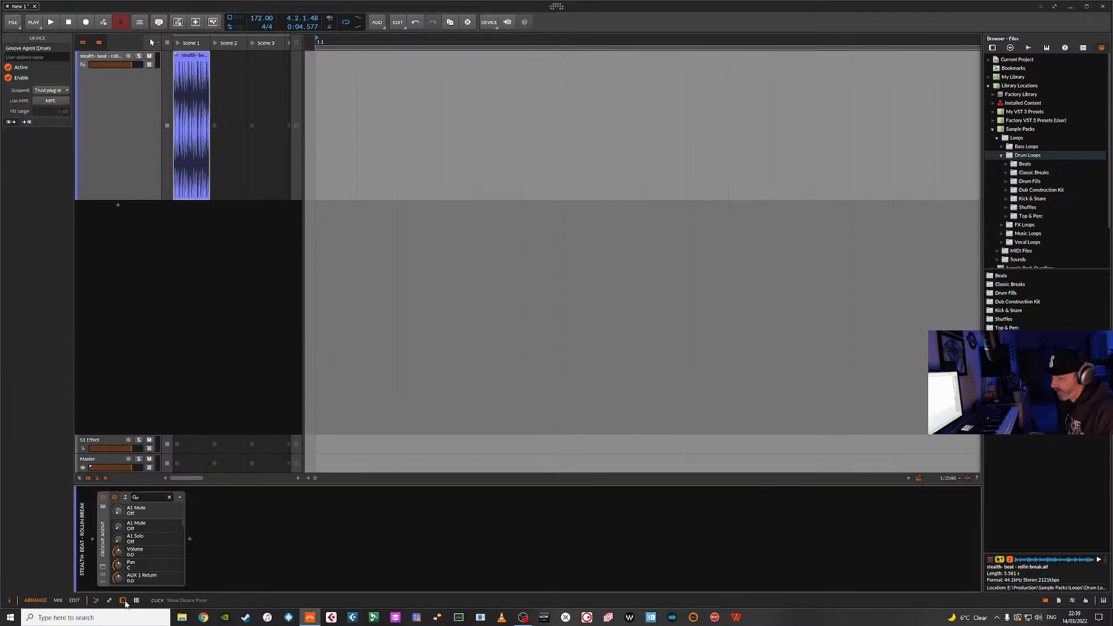
click(126, 499)
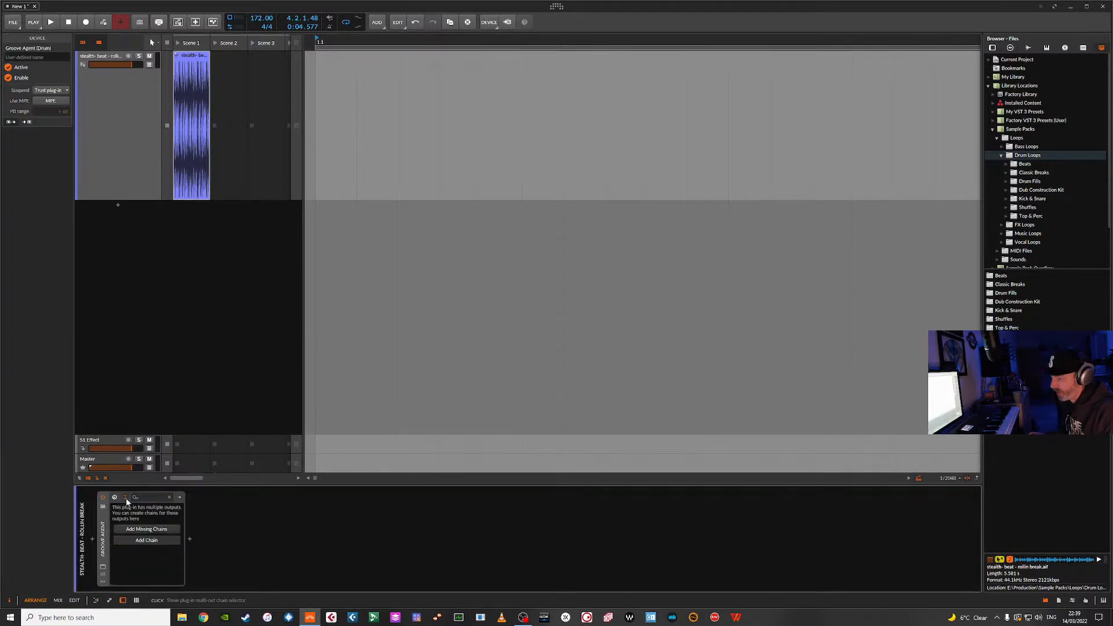
click(149, 538)
click(147, 544)
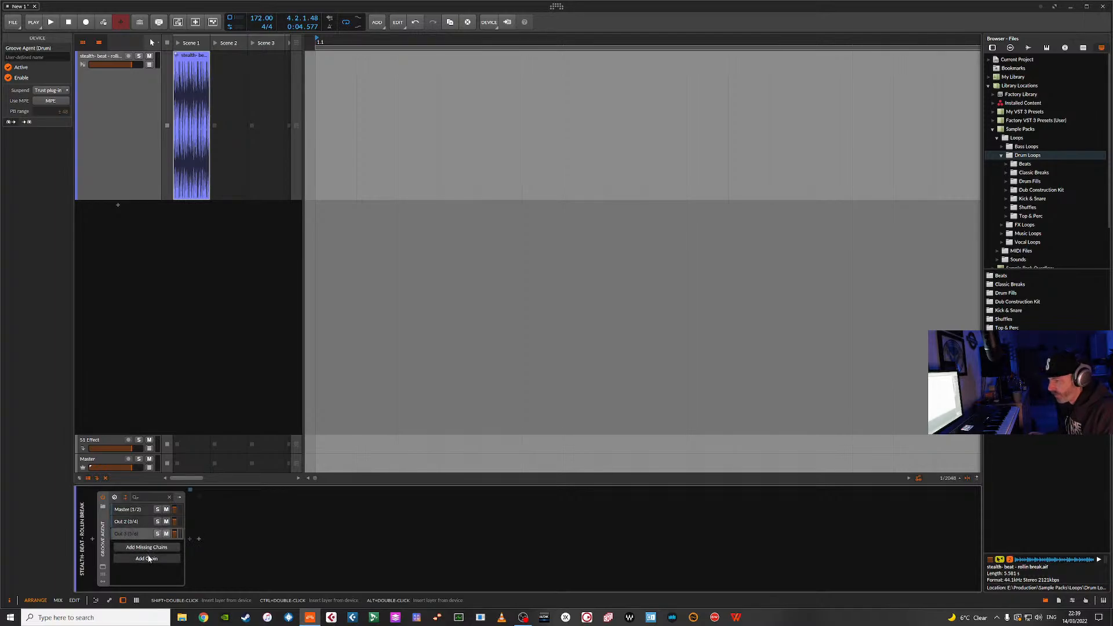
click(148, 558)
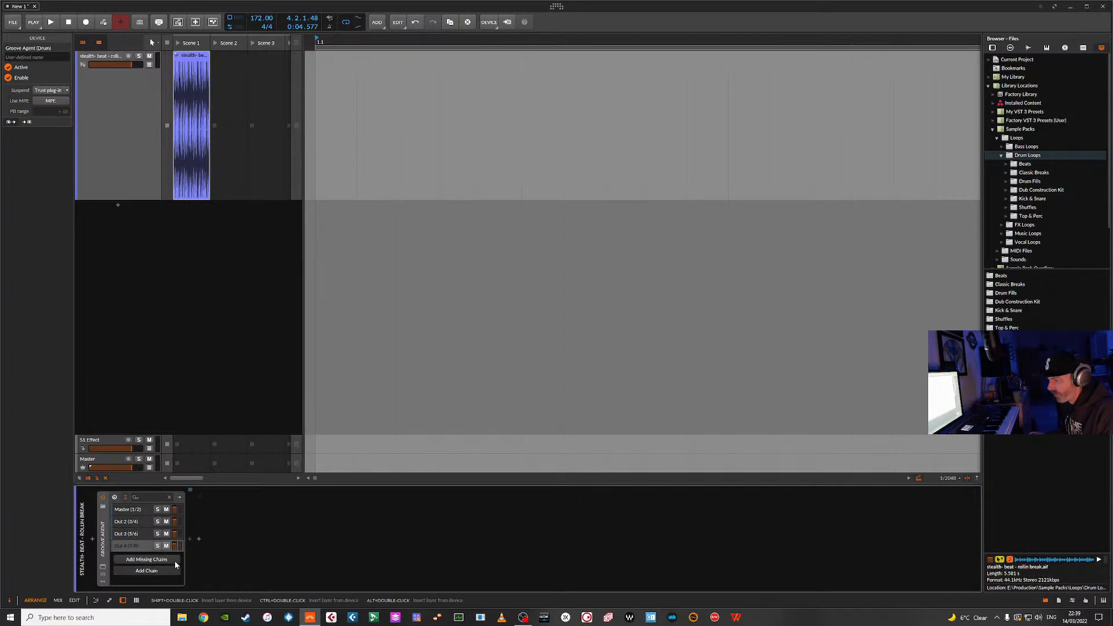
Rename the Out 2, Out 3 and Out 4 chains of the Groove Agent device Kick, Snare and Hat.
click(141, 522)
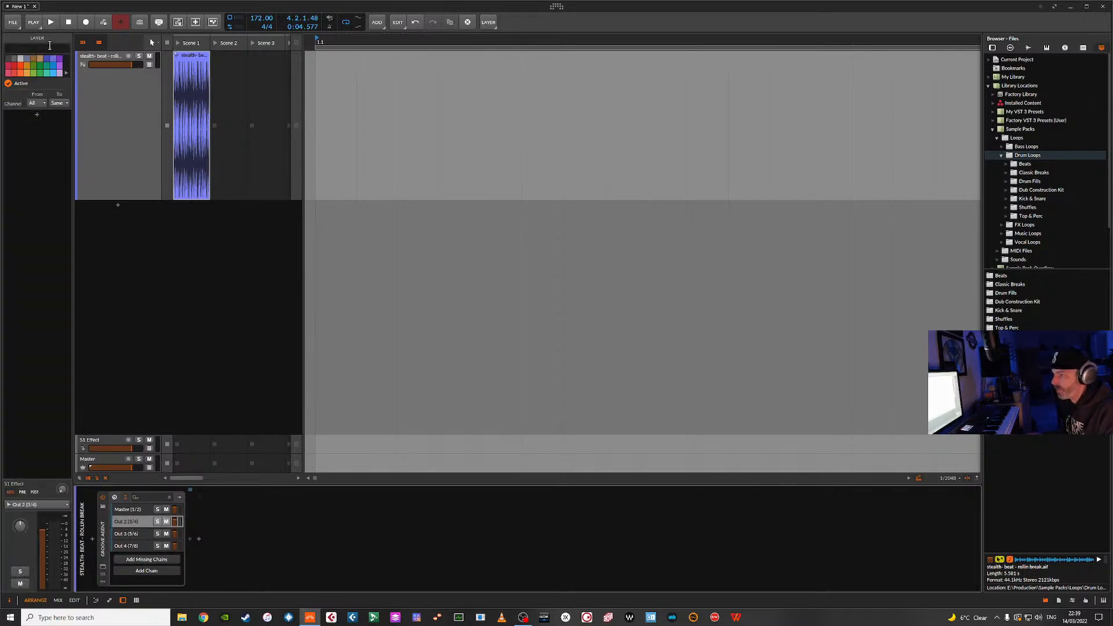
text(K)
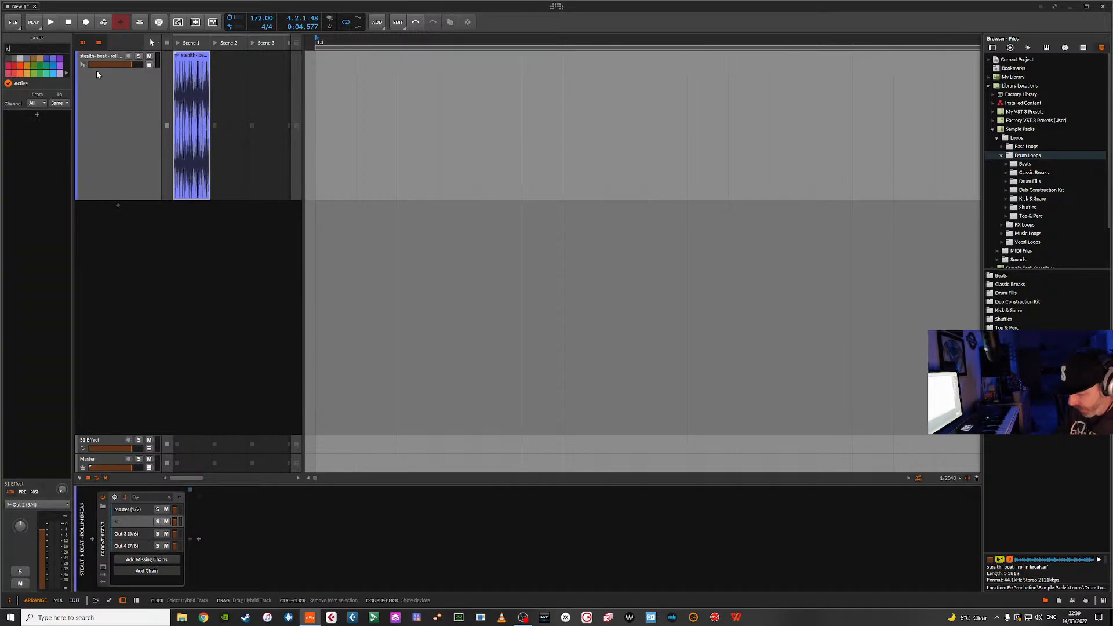
text(ick)
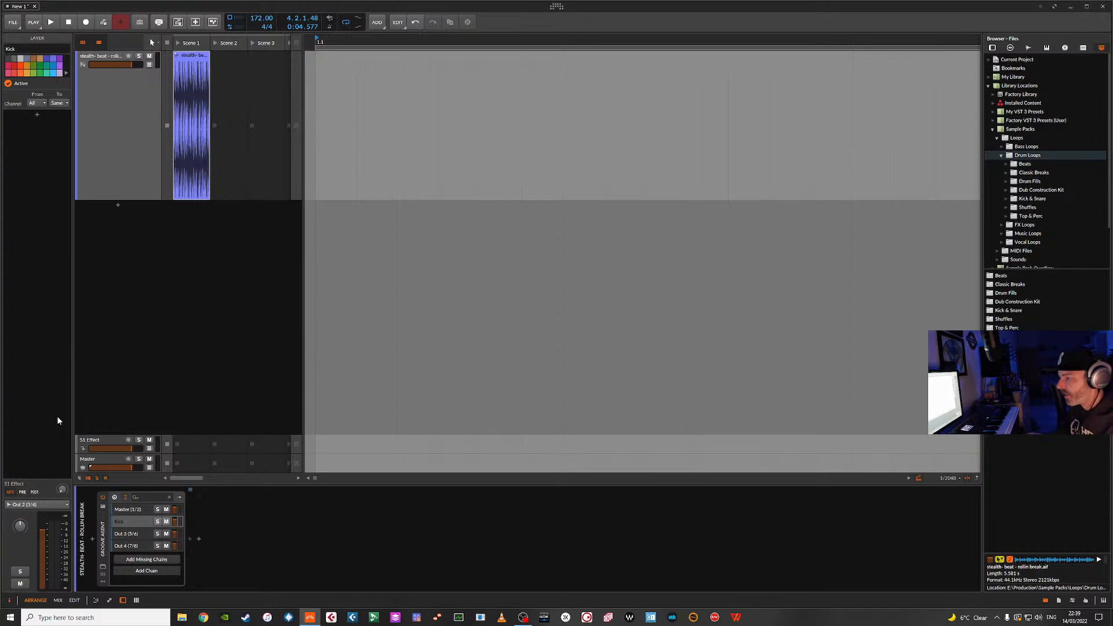
click(127, 533)
click(42, 49)
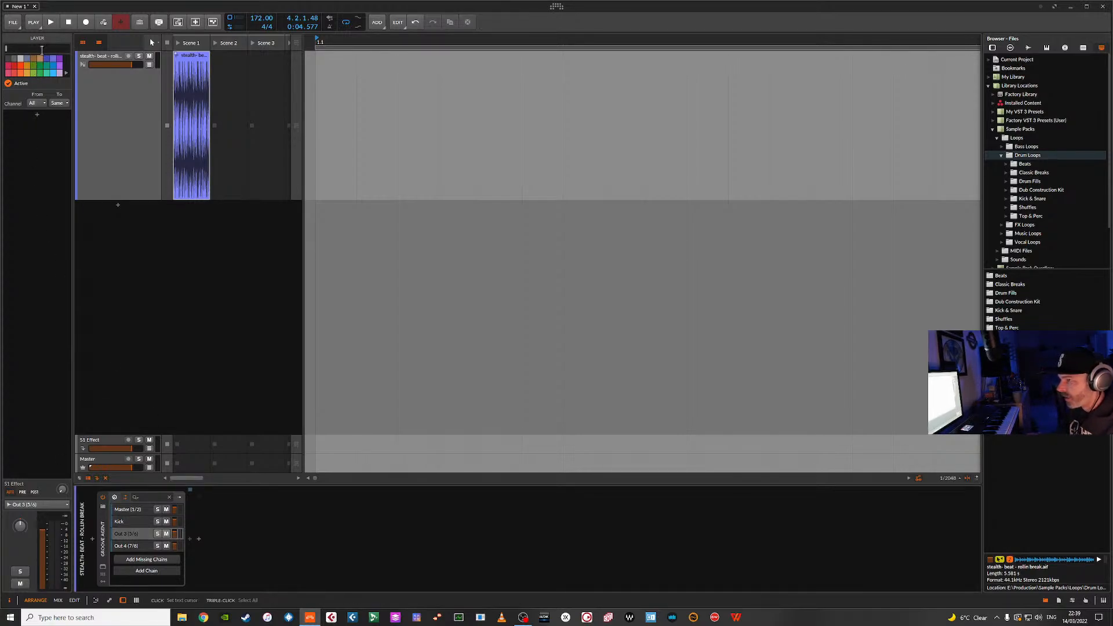
text(Snare)
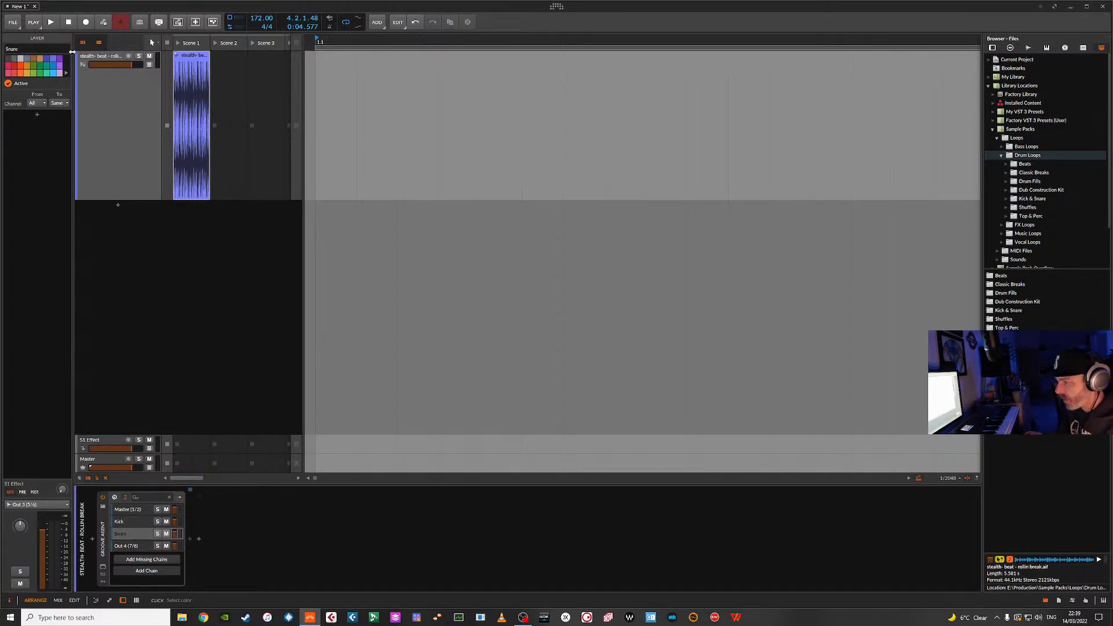
click(124, 547)
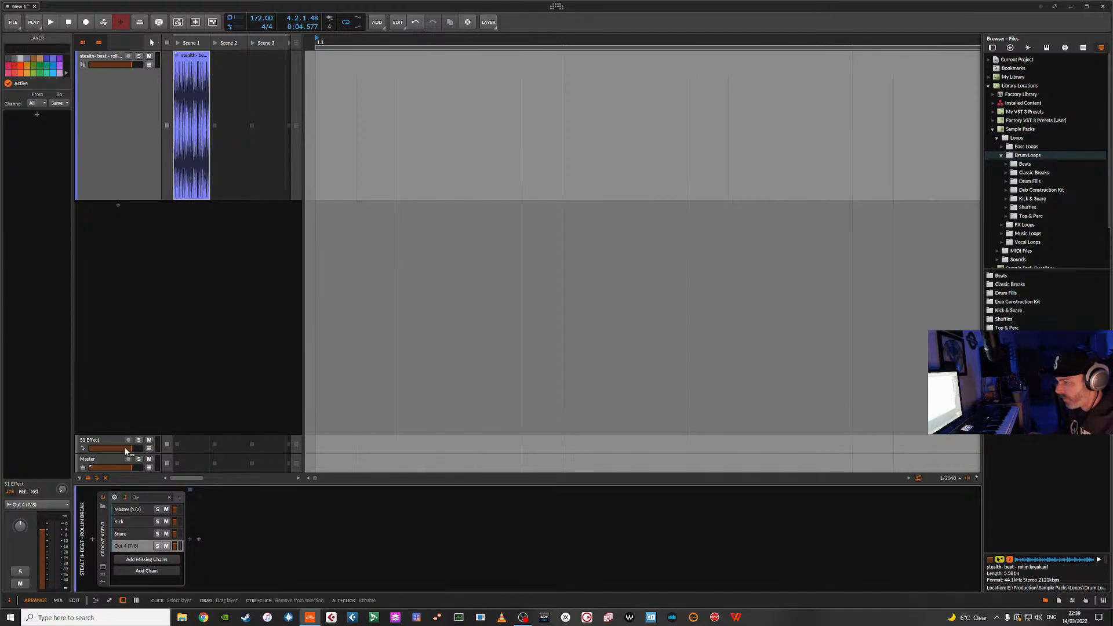
click(44, 48)
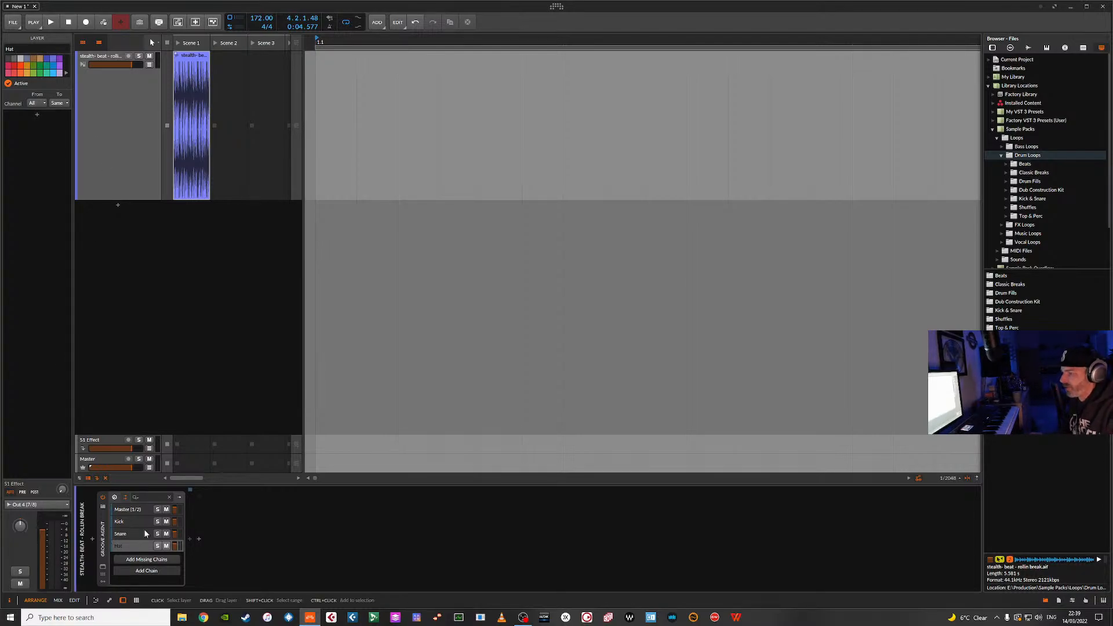
click(189, 538)
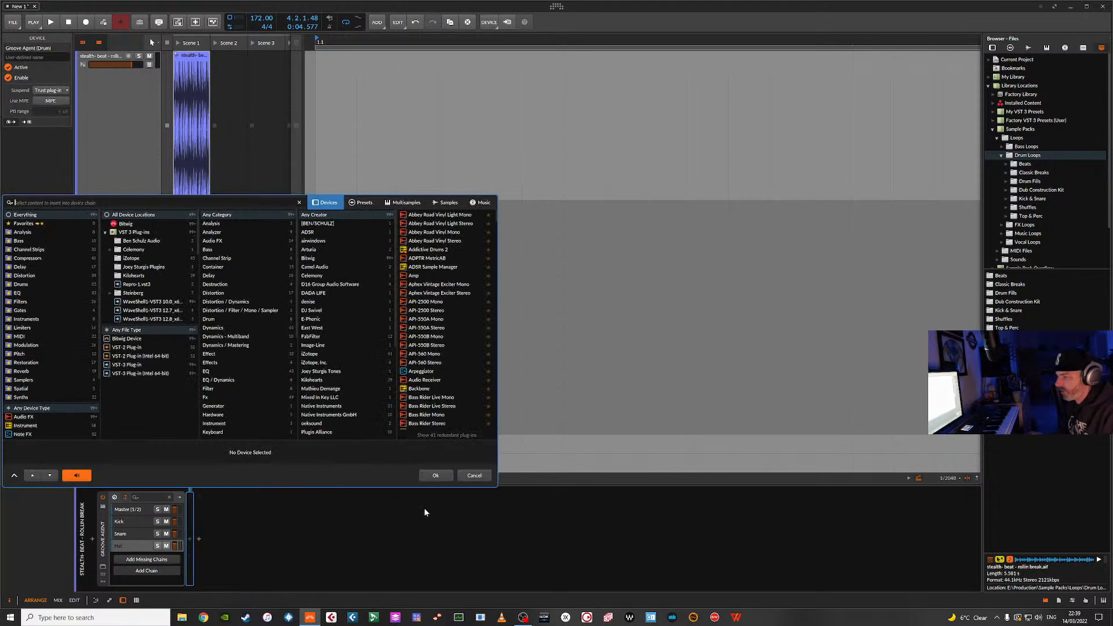
click(474, 475)
click(130, 531)
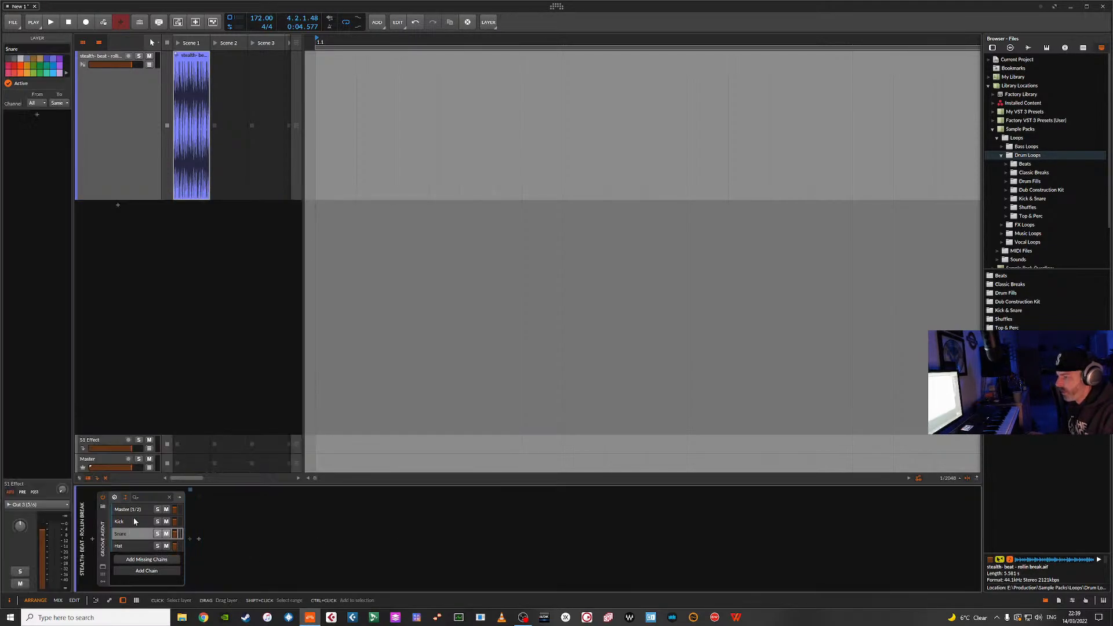
click(133, 521)
click(102, 539)
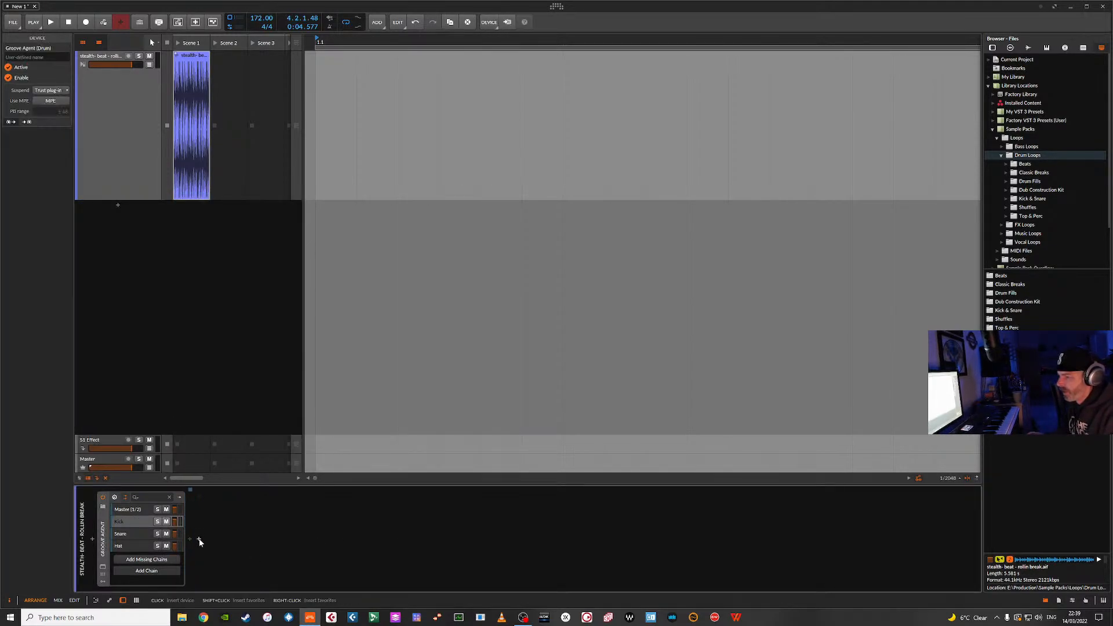
click(199, 538)
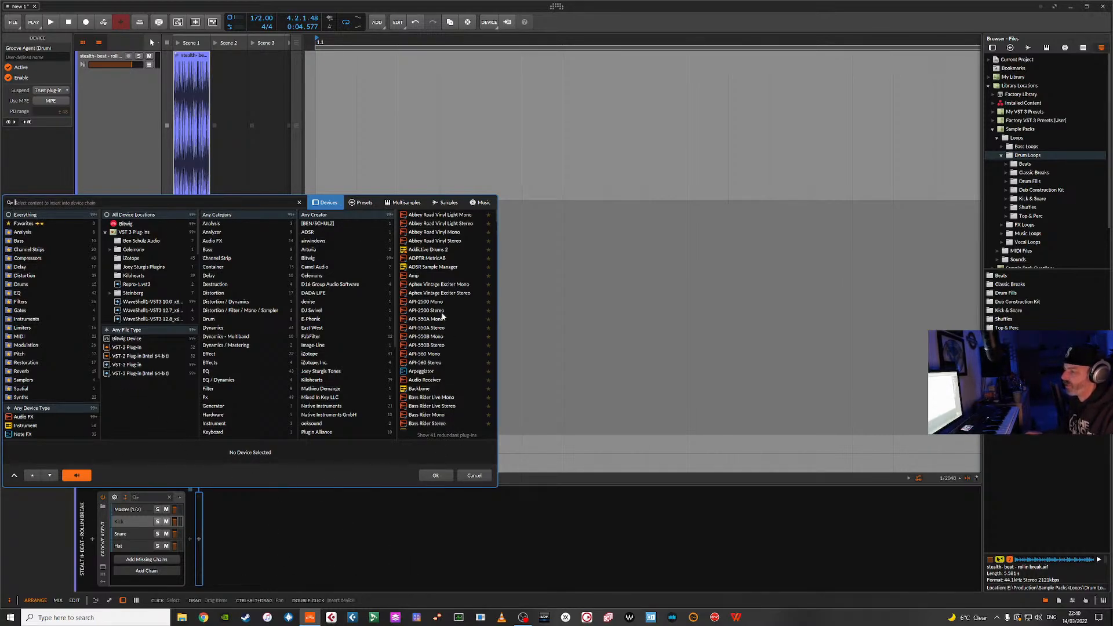
Select the stealth- beat - rollin break track, dismiss the device browser without inserting anything and reduce the track's height.
click(113, 109)
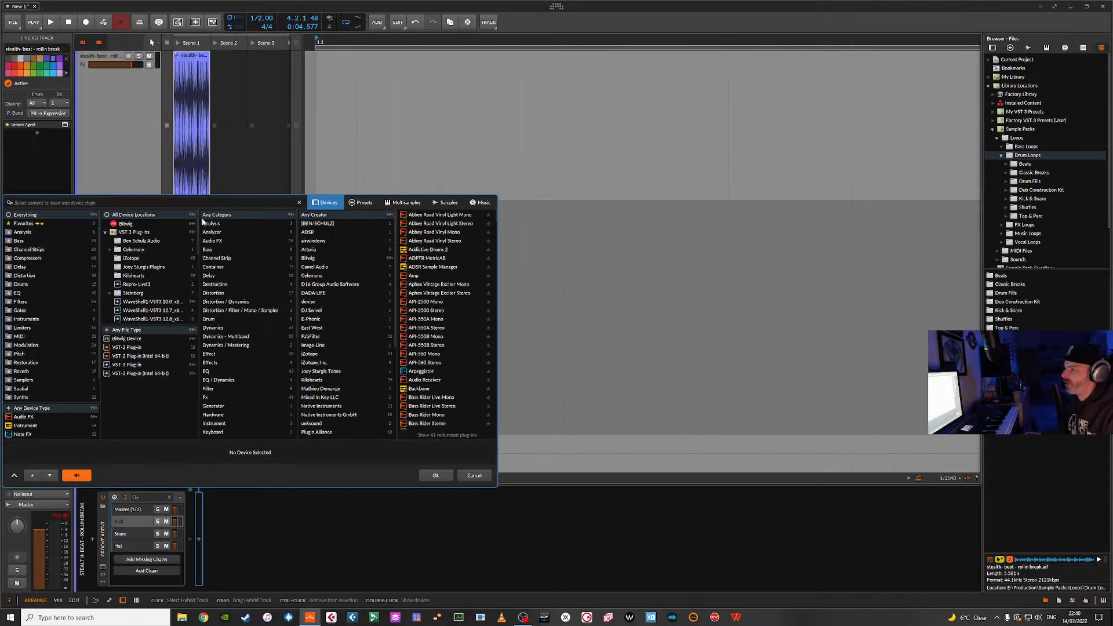
click(474, 476)
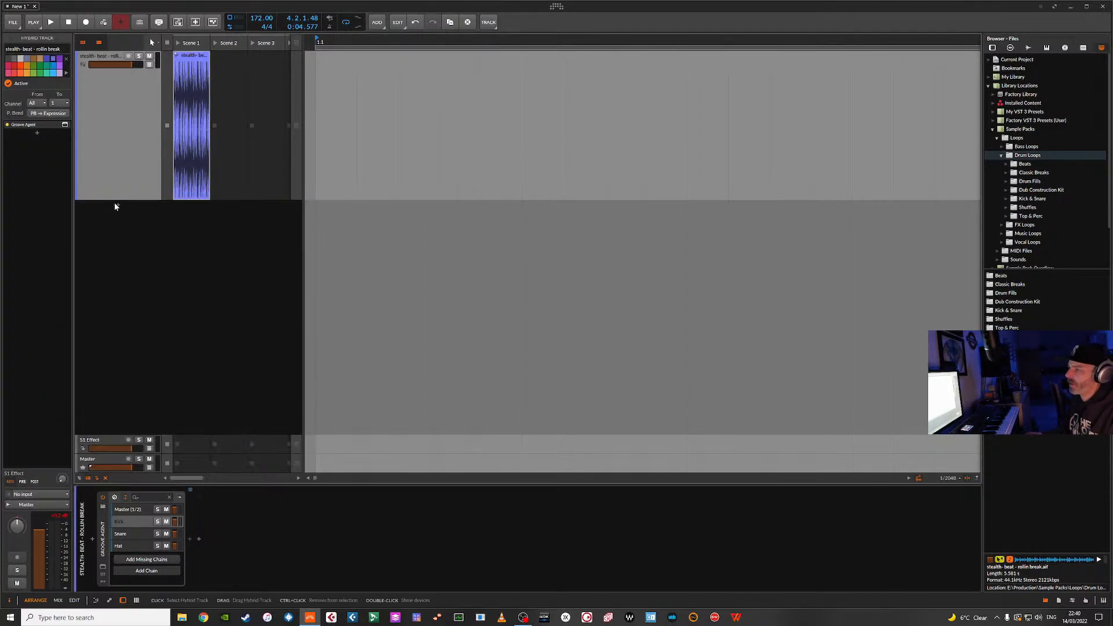
drag(113, 199, 112, 94)
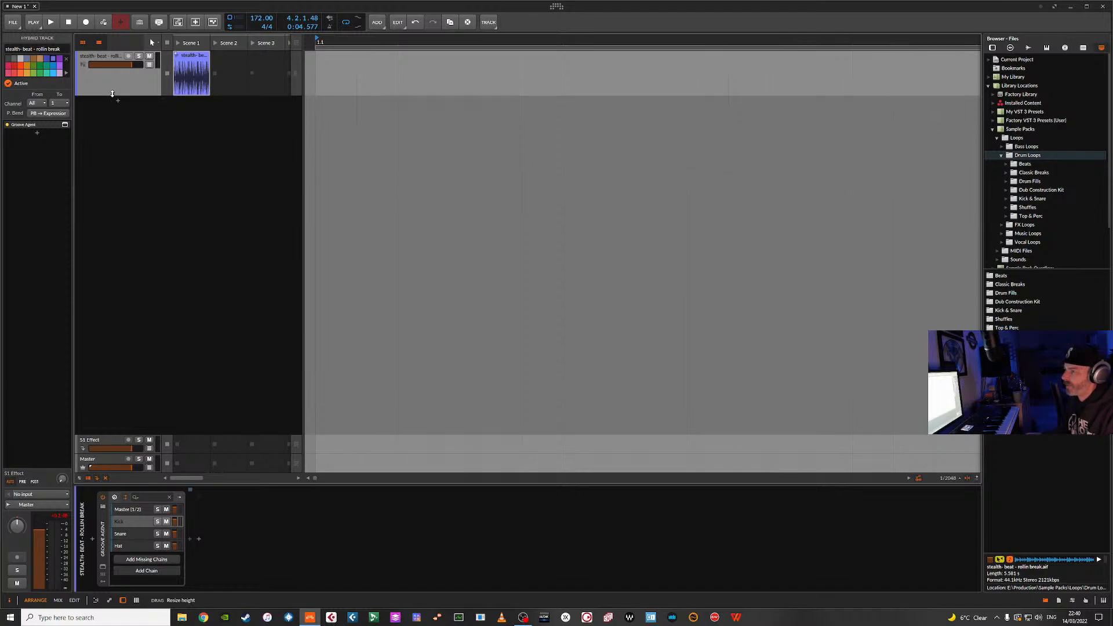
Reopen the Groove Agent window, enlarge it and show the rollin break pattern's notes in the pattern editor.
click(103, 568)
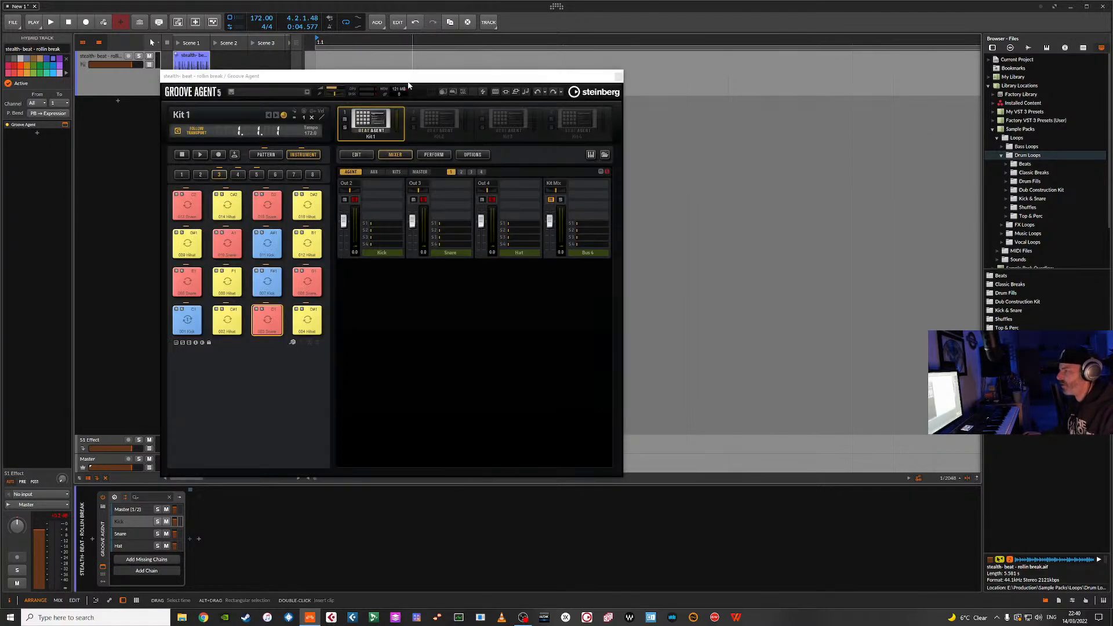
drag(409, 76, 775, 162)
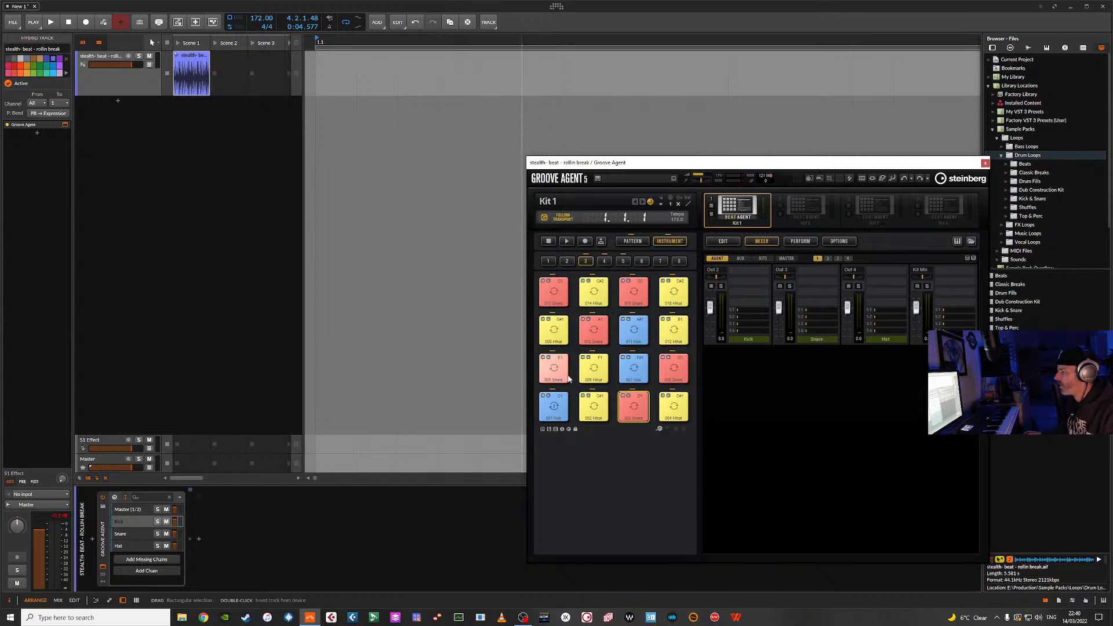
click(637, 243)
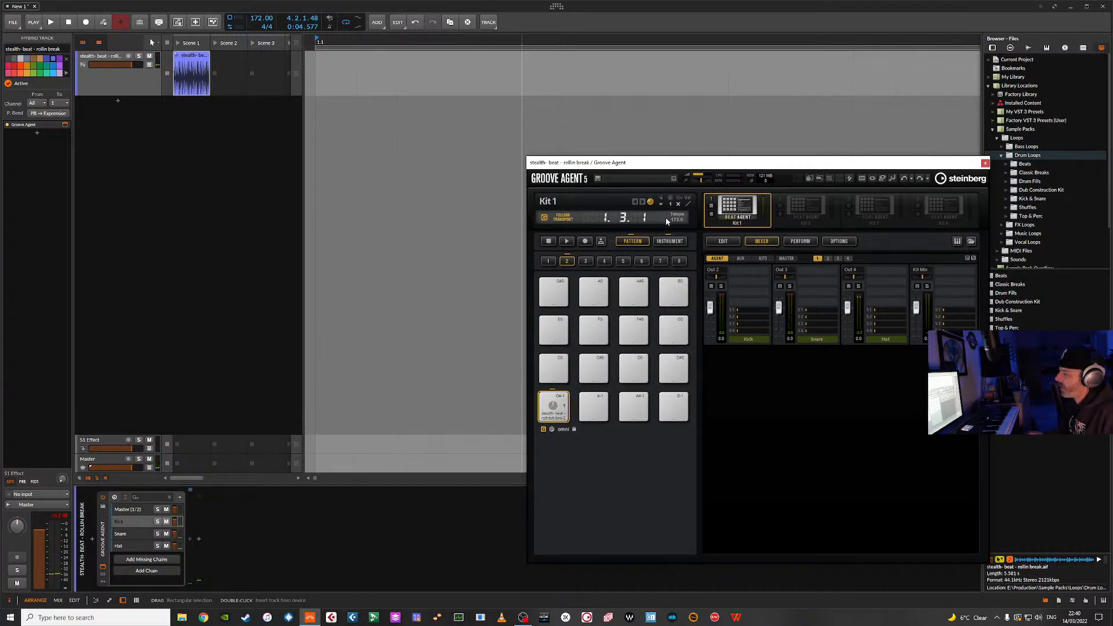
drag(682, 163, 251, 57)
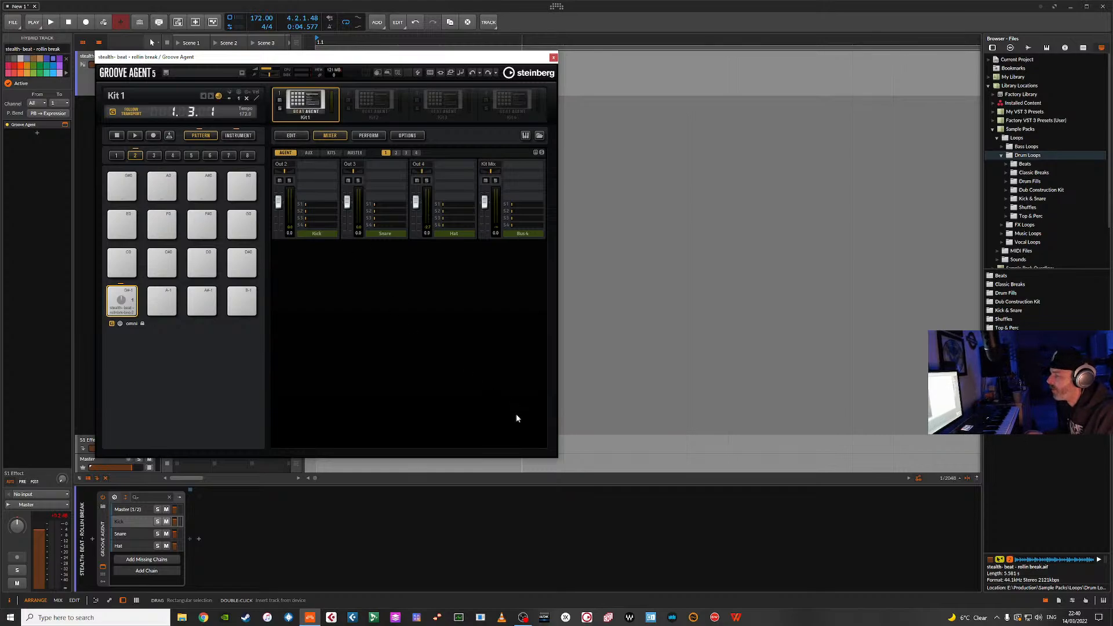
drag(556, 457, 971, 588)
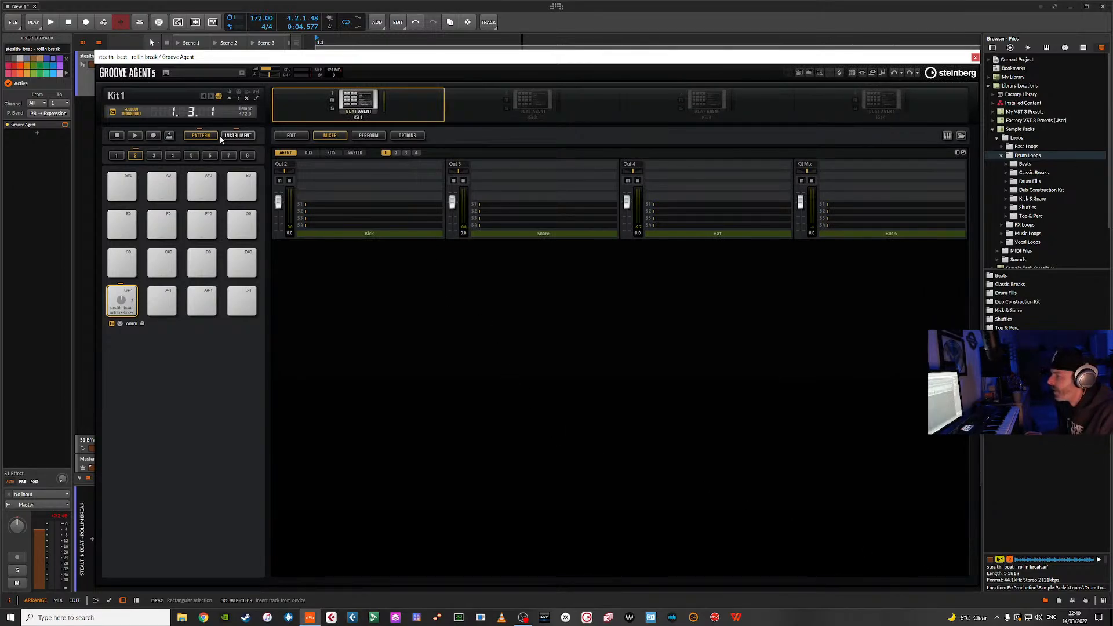
click(284, 135)
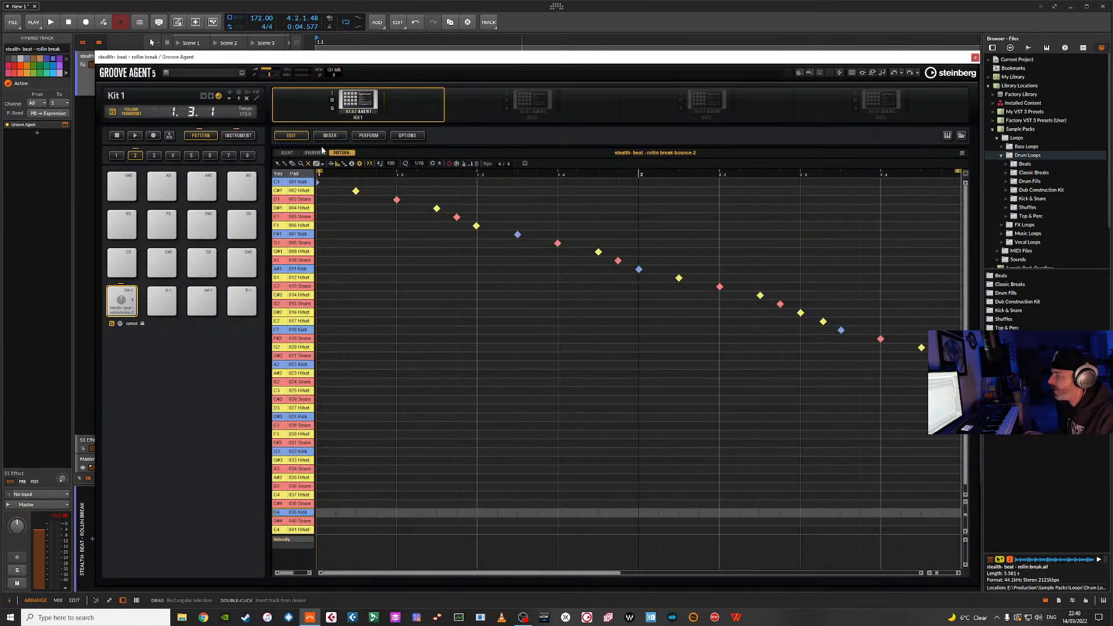
Move all kick-class notes of the pattern onto C1 and audition the pattern.
click(305, 183)
click(277, 184)
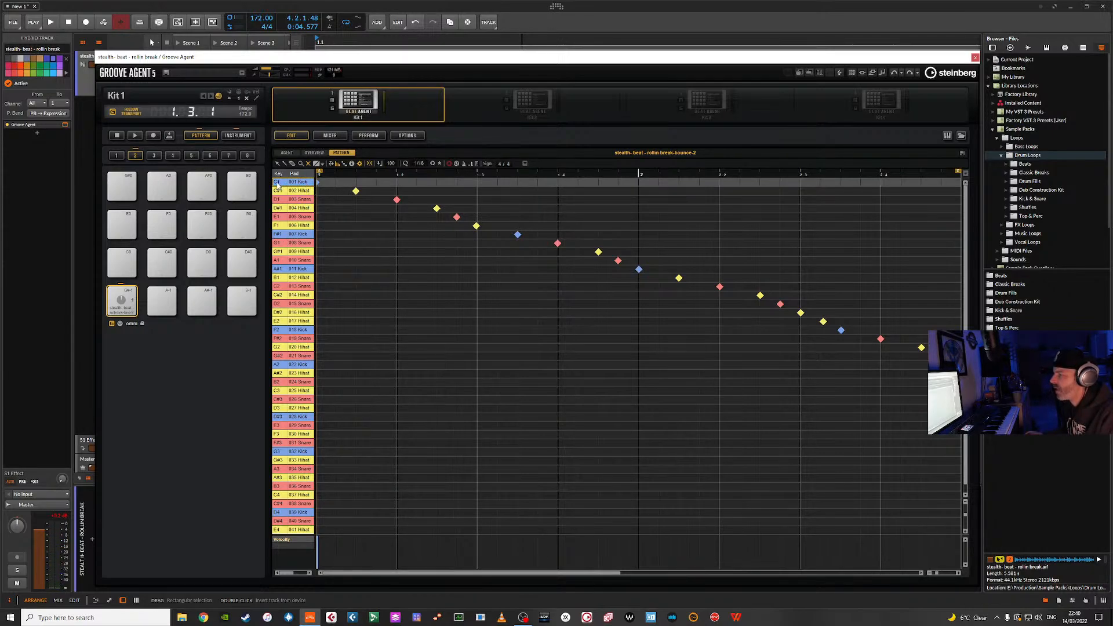
right_click(277, 185)
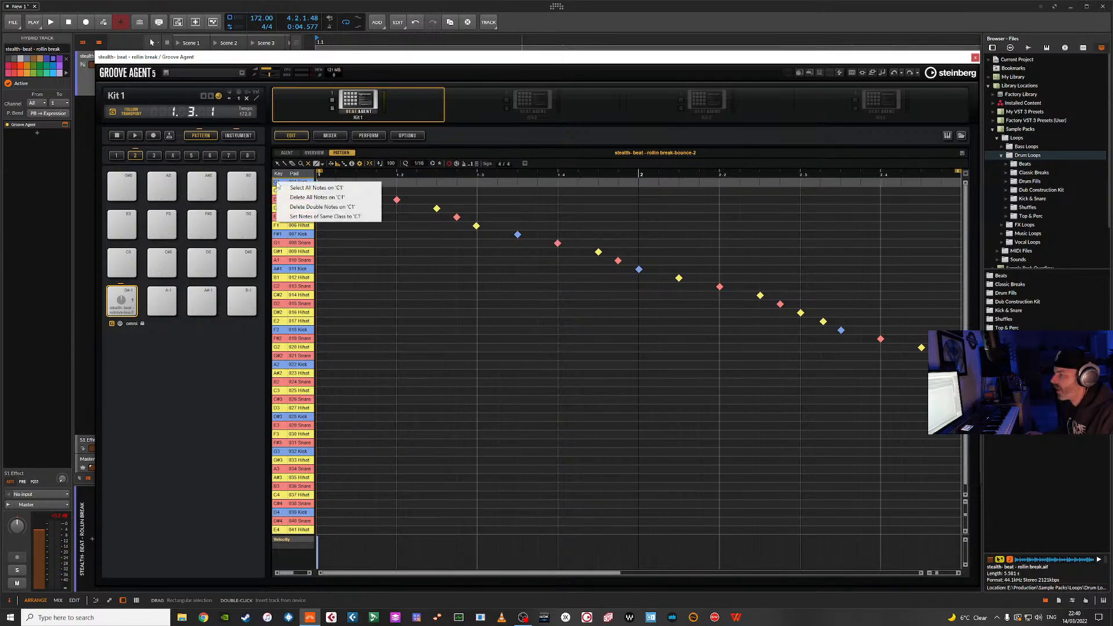
click(341, 217)
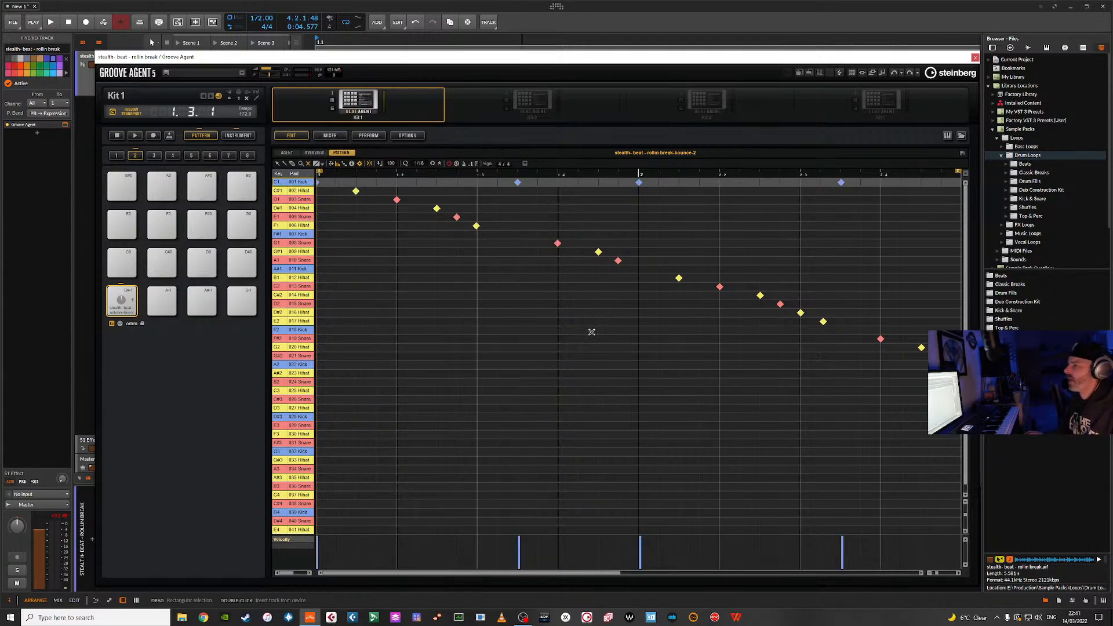
key(space)
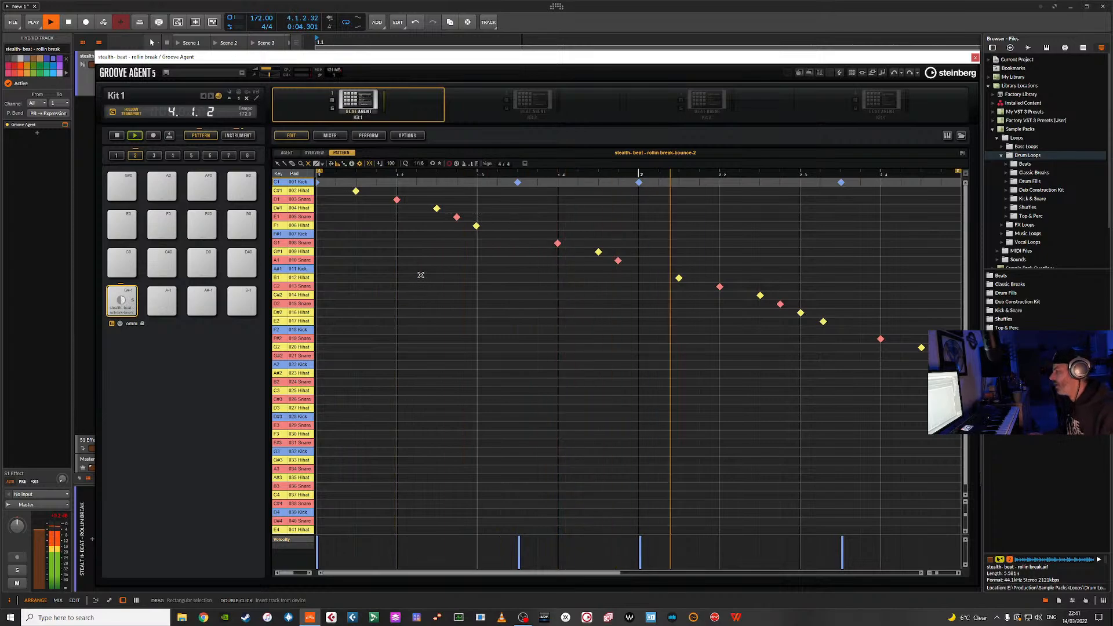
key(space)
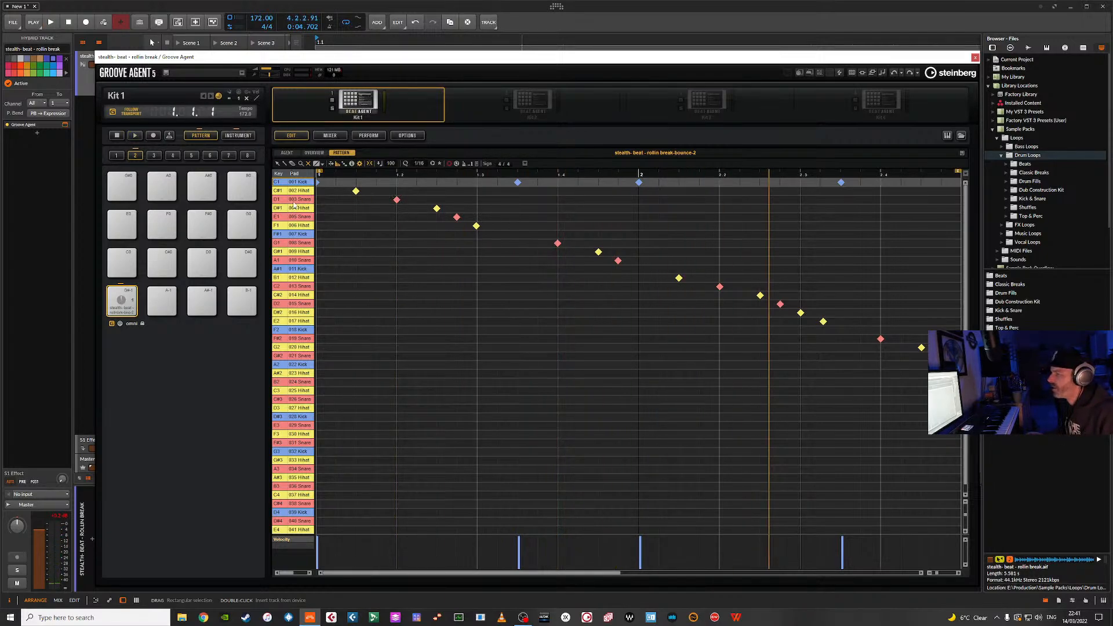
click(277, 200)
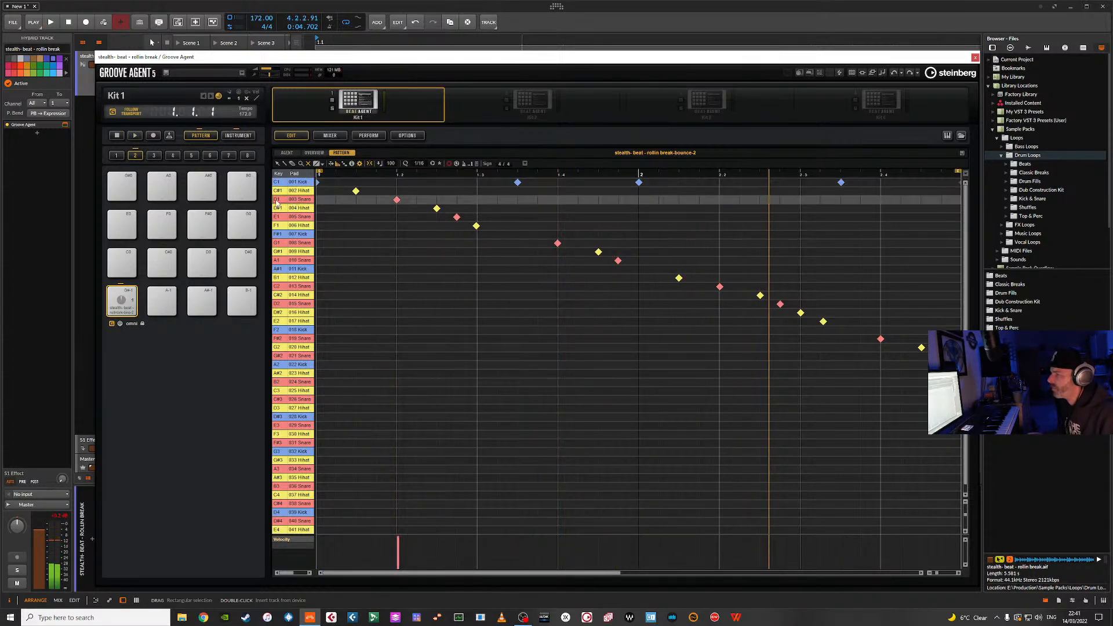
right_click(277, 202)
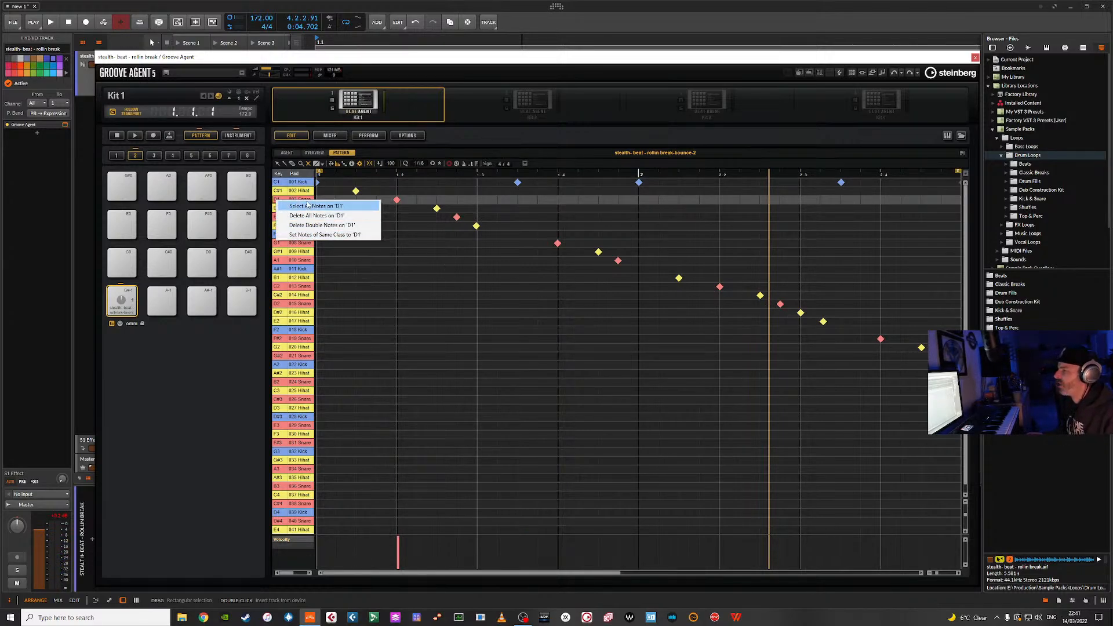
click(274, 204)
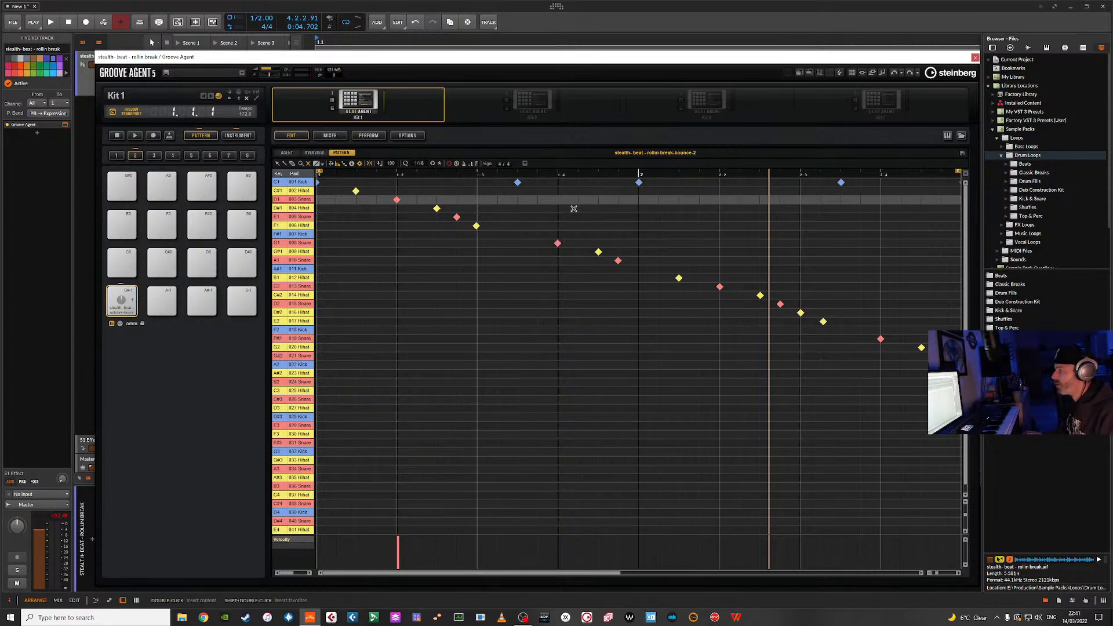
Audition the pattern pad, place its pattern as a clip at bar 1 of the track's arranger lane and close the plug-in window.
click(128, 295)
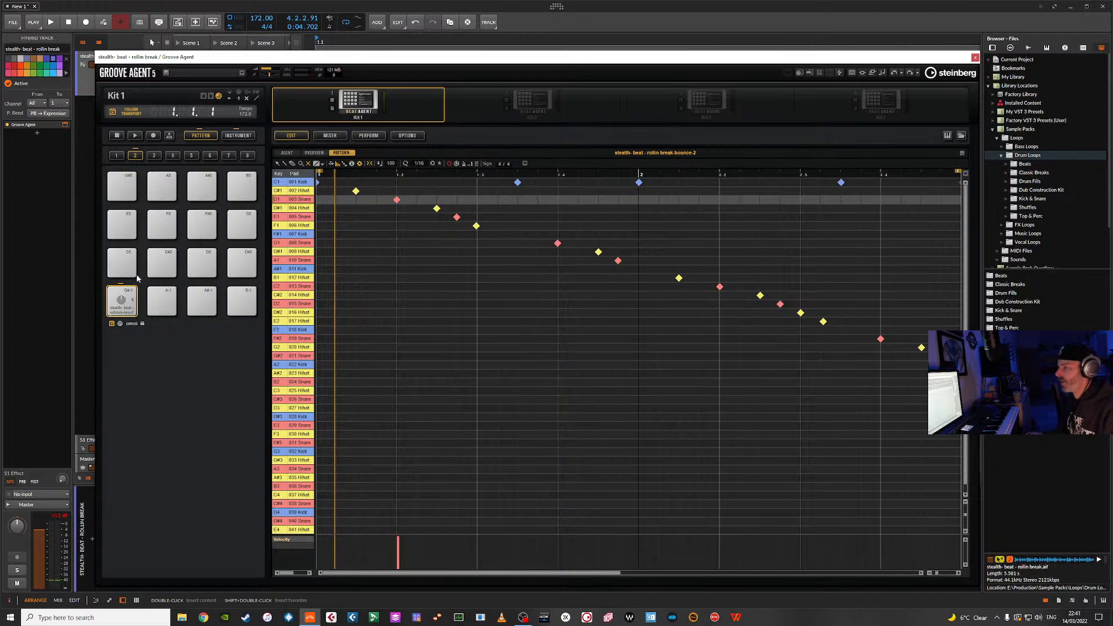
drag(374, 60, 738, 79)
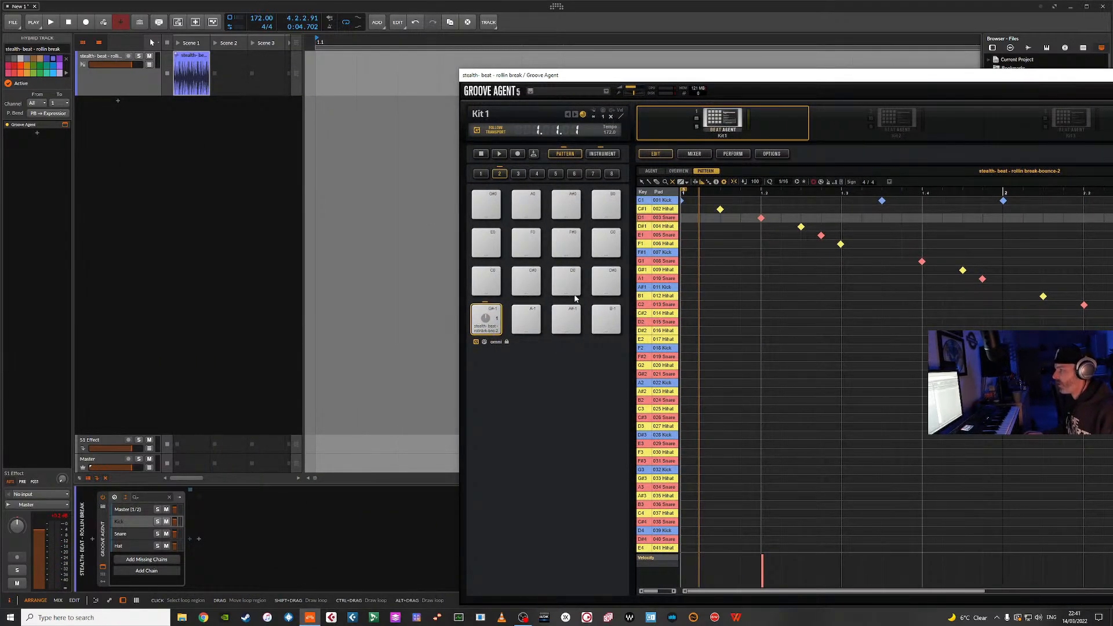
mouse_move(837, 77)
mouse_down()
mouse_move(771, 78)
mouse_move(855, 87)
mouse_up()
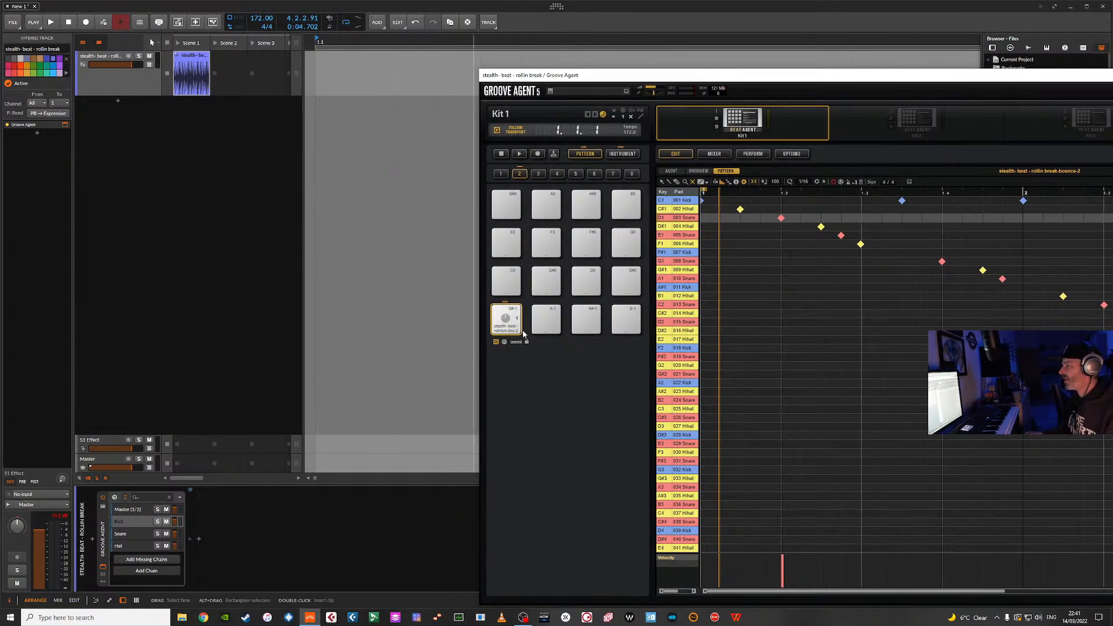
drag(515, 329, 321, 72)
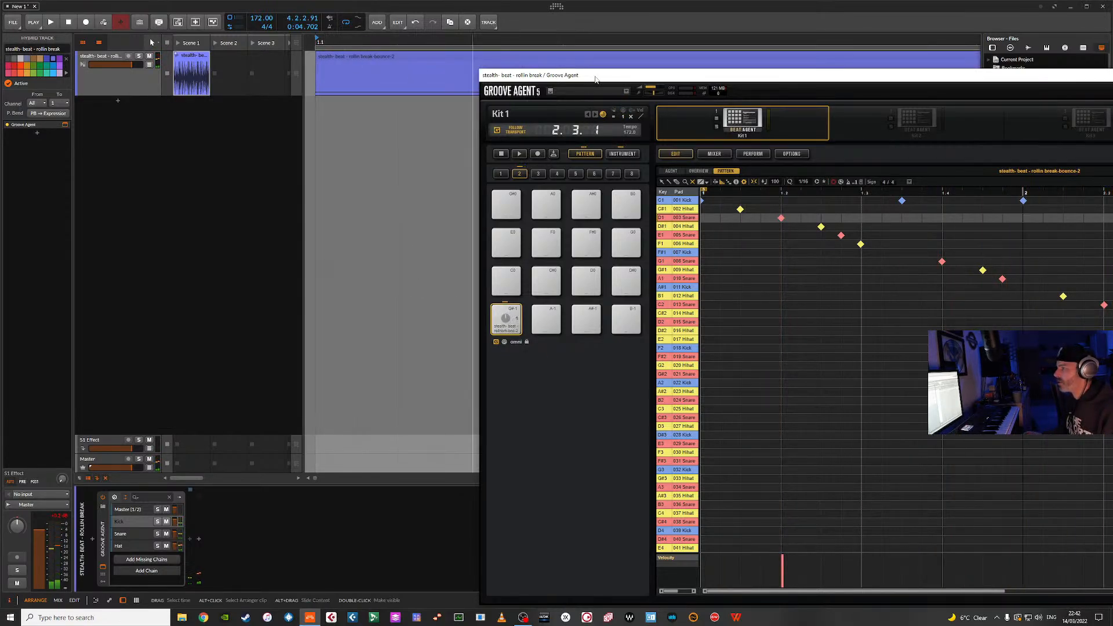
drag(599, 80, 311, 80)
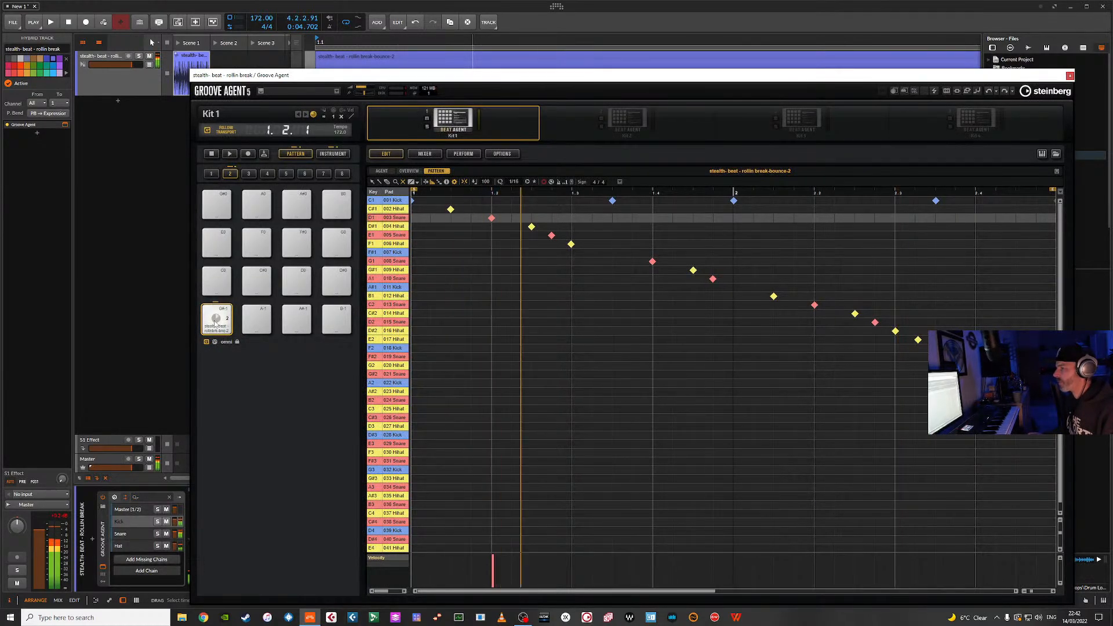
click(1070, 76)
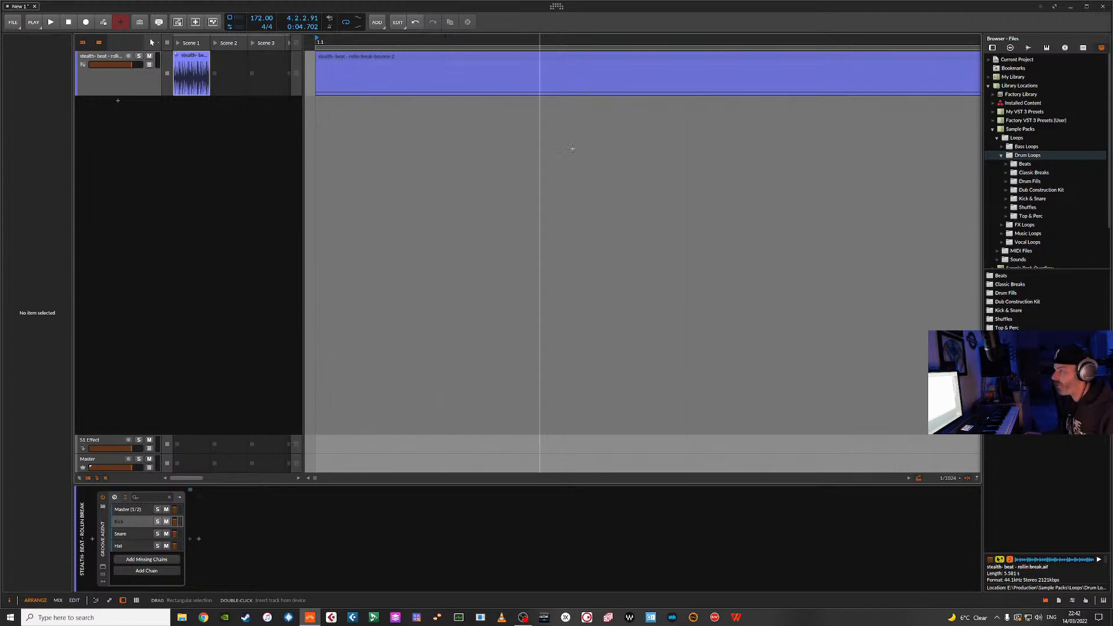
Separate the second bar of the rollin break clip and move it to bar 4 of the timeline.
drag(381, 40, 381, 116)
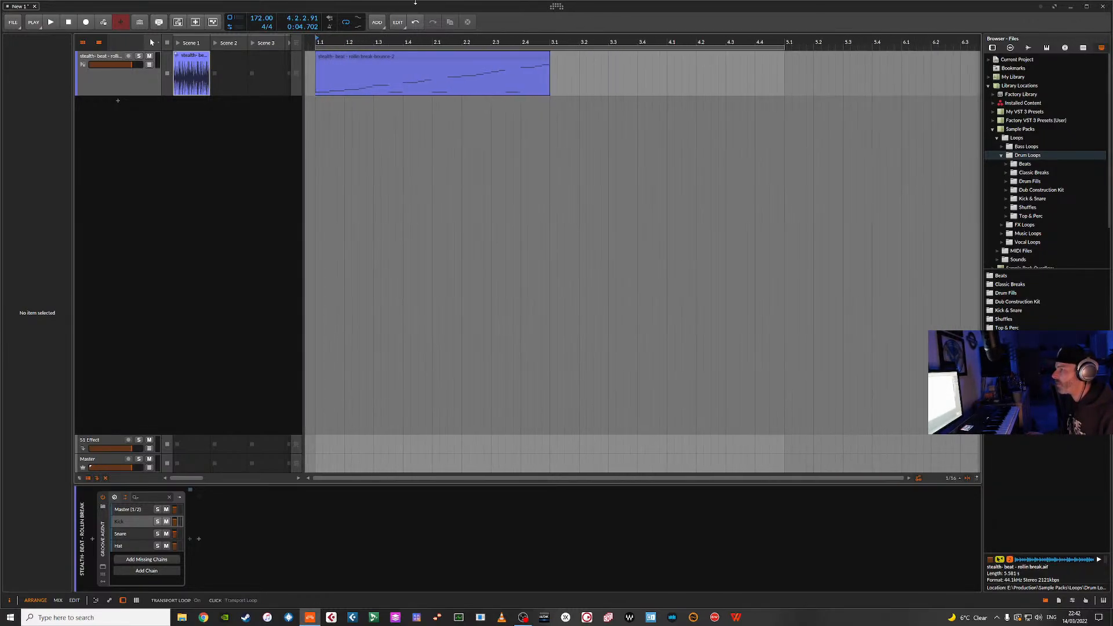
click(495, 56)
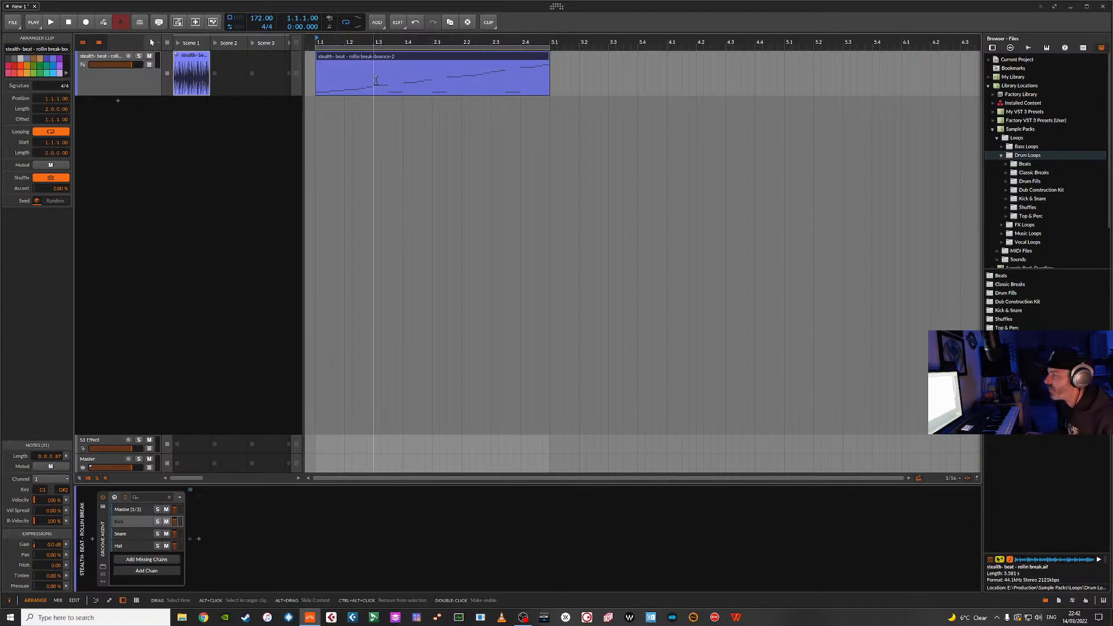
drag(376, 80, 419, 82)
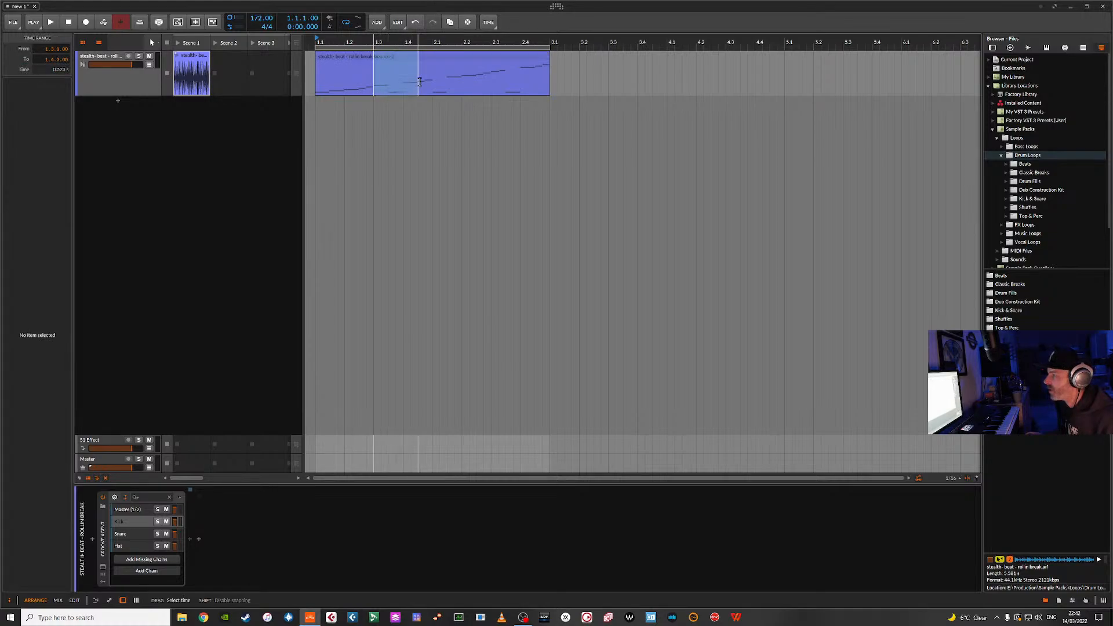
click(470, 76)
drag(432, 74, 550, 74)
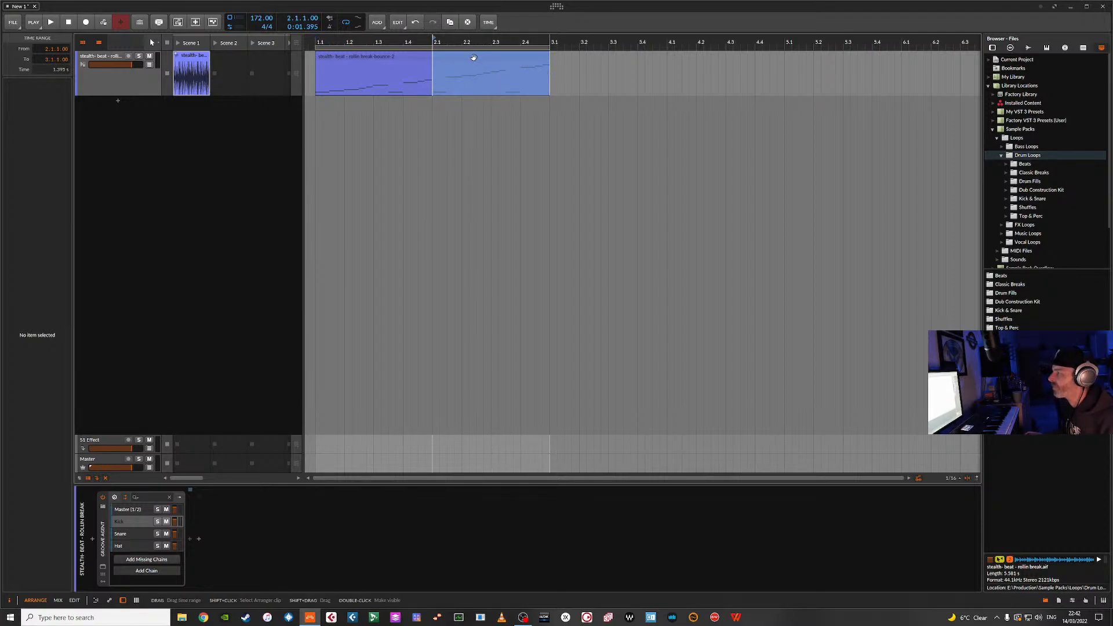
drag(473, 53, 708, 58)
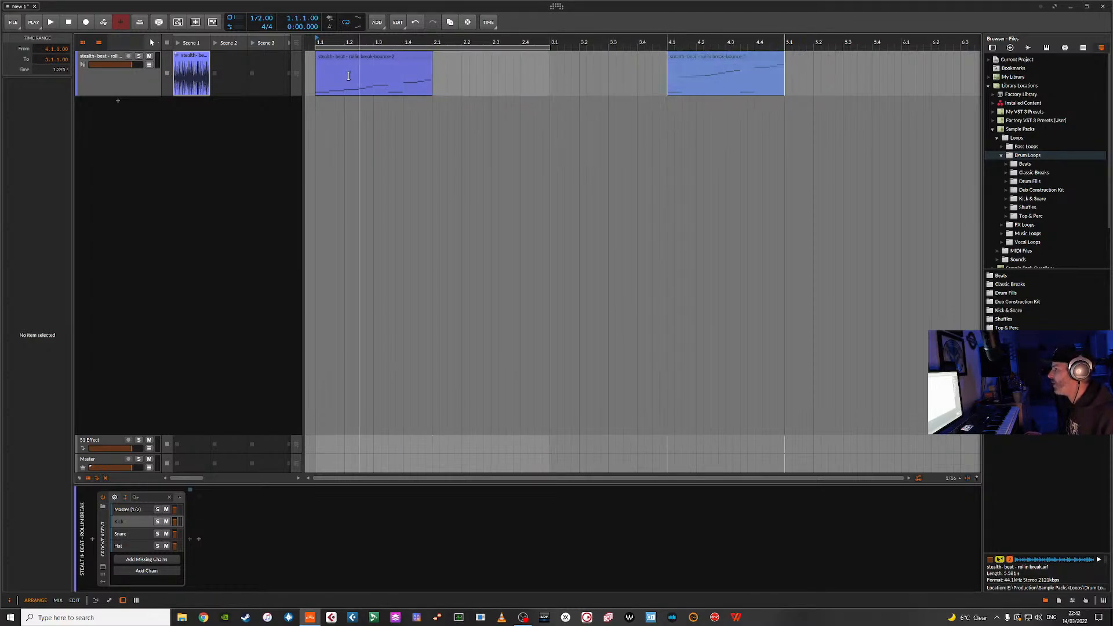
Duplicate the first one-bar clip twice to fill bars 2 and 3.
drag(343, 53, 462, 56)
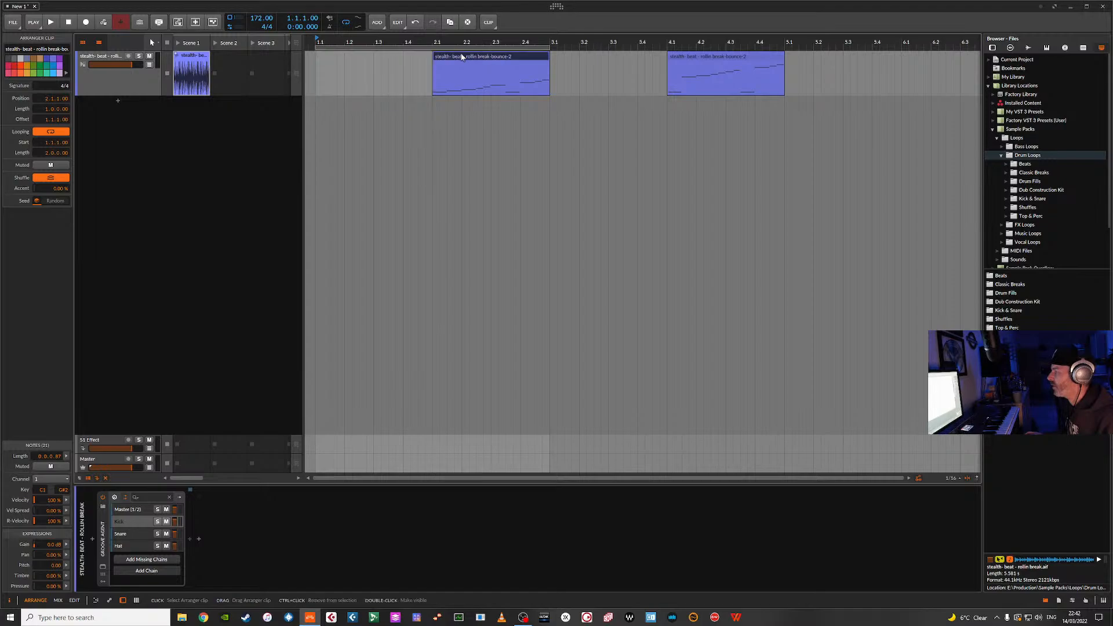
key(ctrl+z)
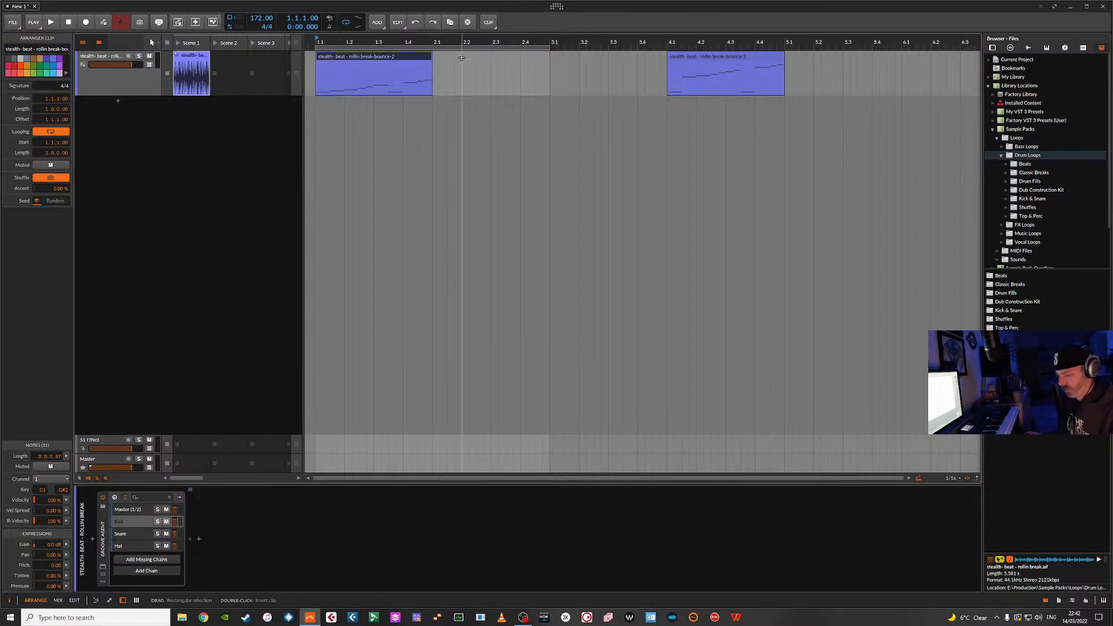
key(ctrl+d)
key(ctrl+d)
Open the bar 2 clip's notes, transpose the C1 note at 2.1 in the note editor up to F#1 and audition the change.
click(479, 56)
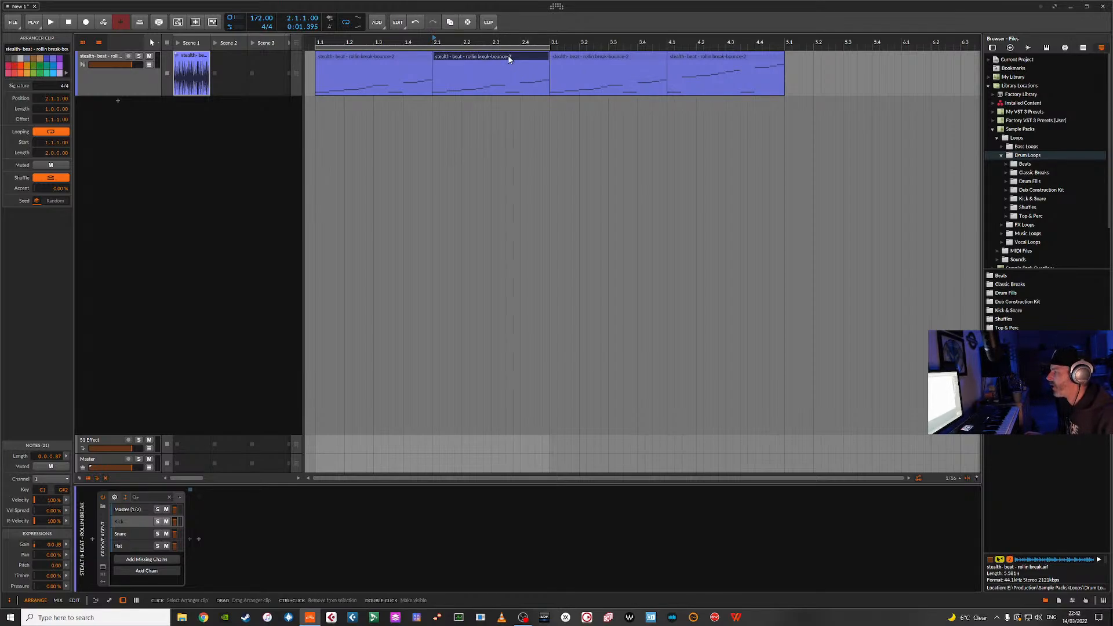
double_click(501, 55)
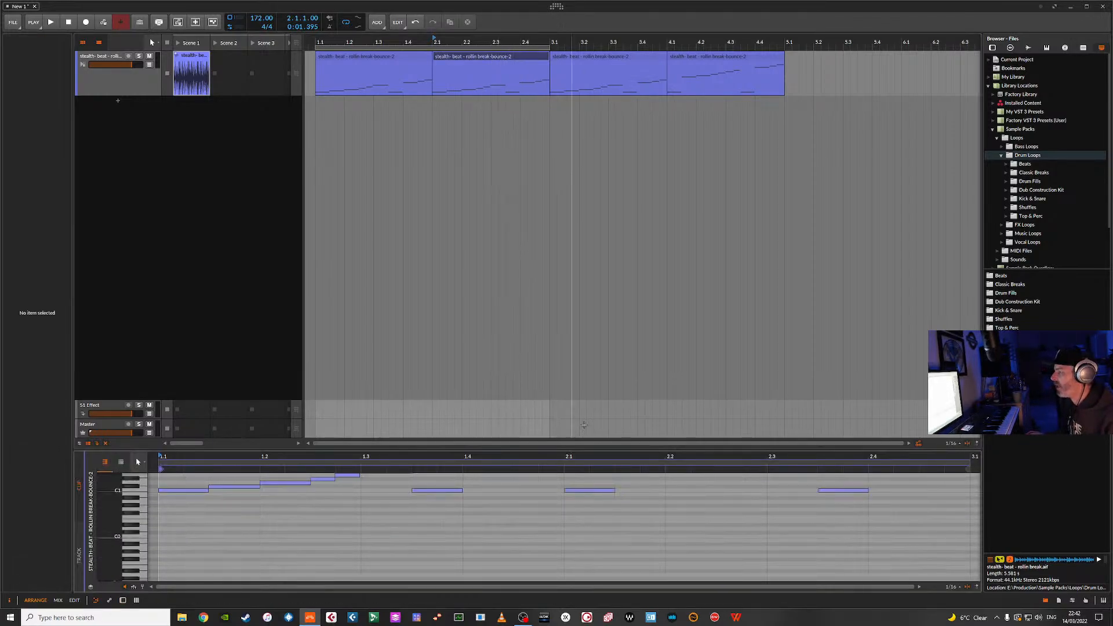
scroll(604, 502, up, 3)
click(587, 520)
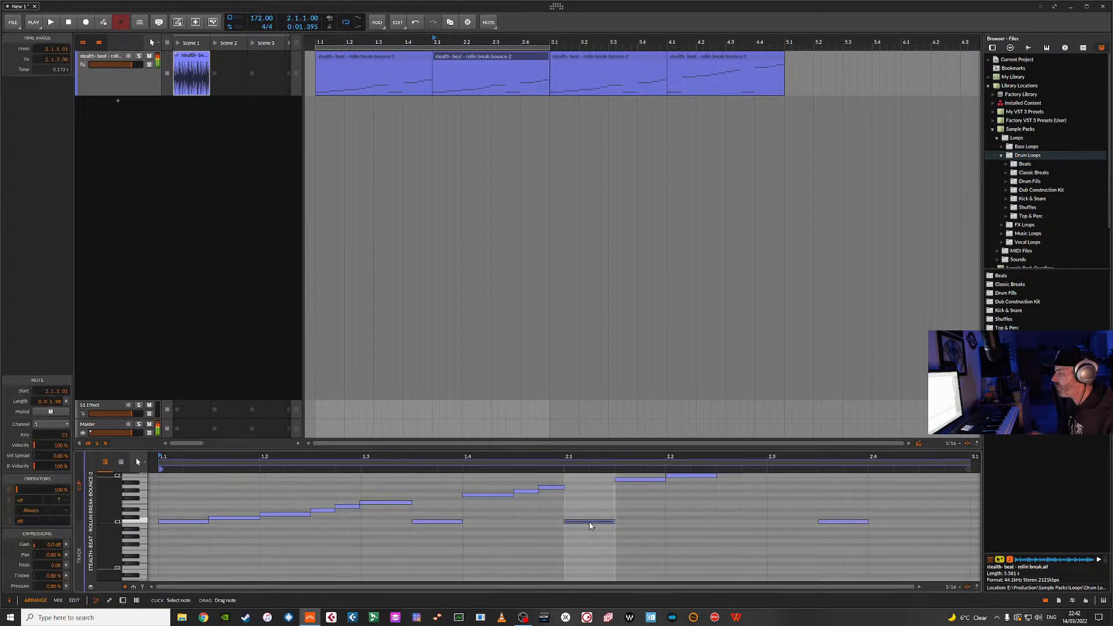
key(Up)
key(Up)
key(Up)
key(Up)
key(Up)
key(Up)
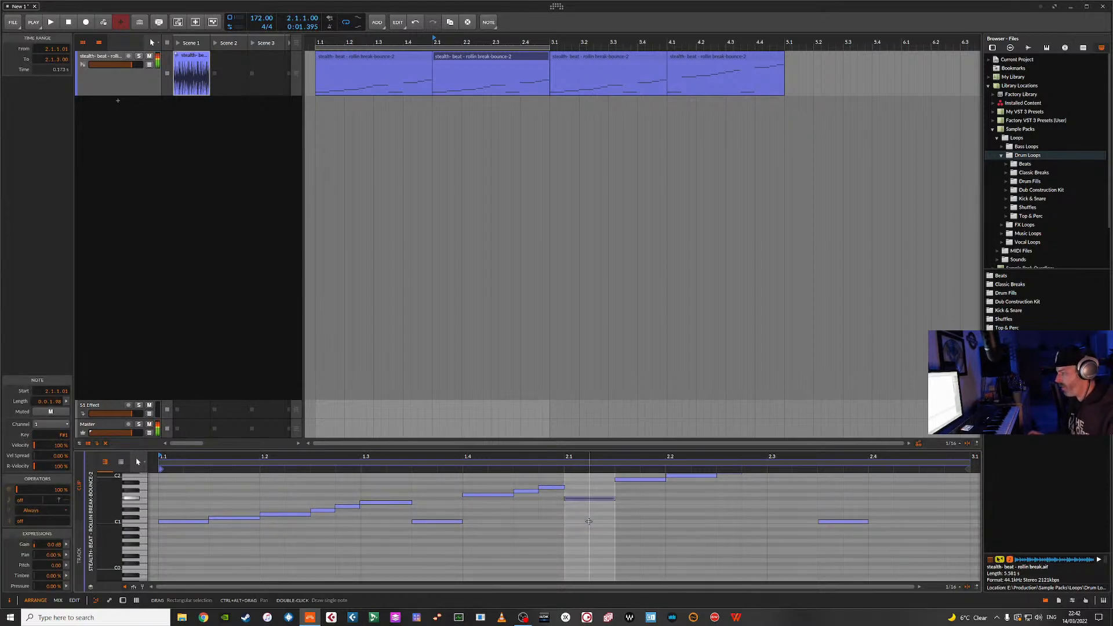
key(space)
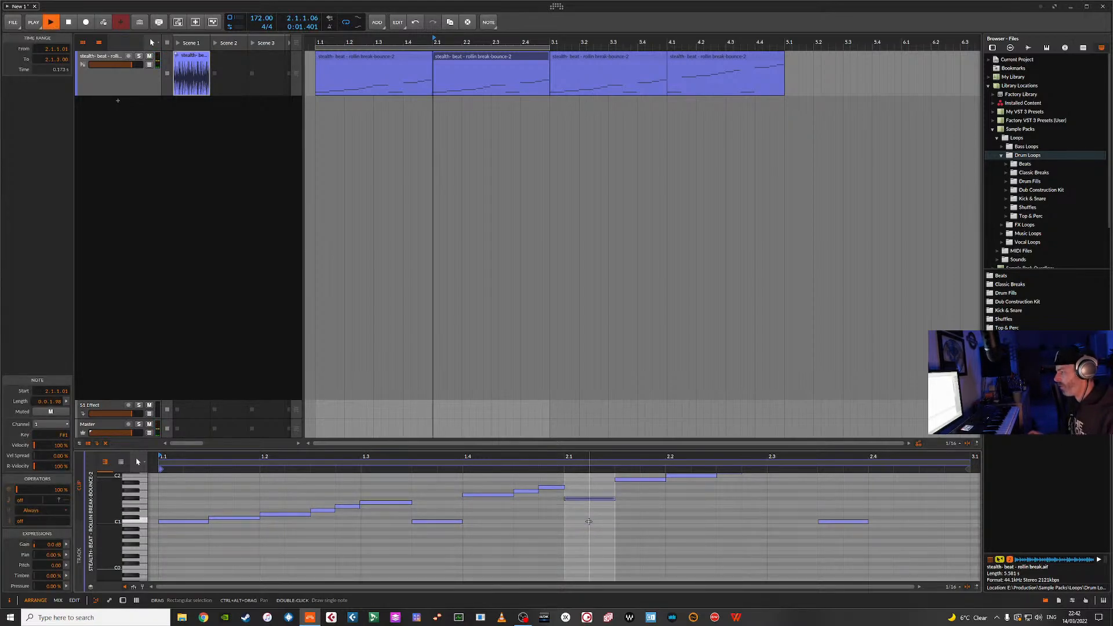
key(space)
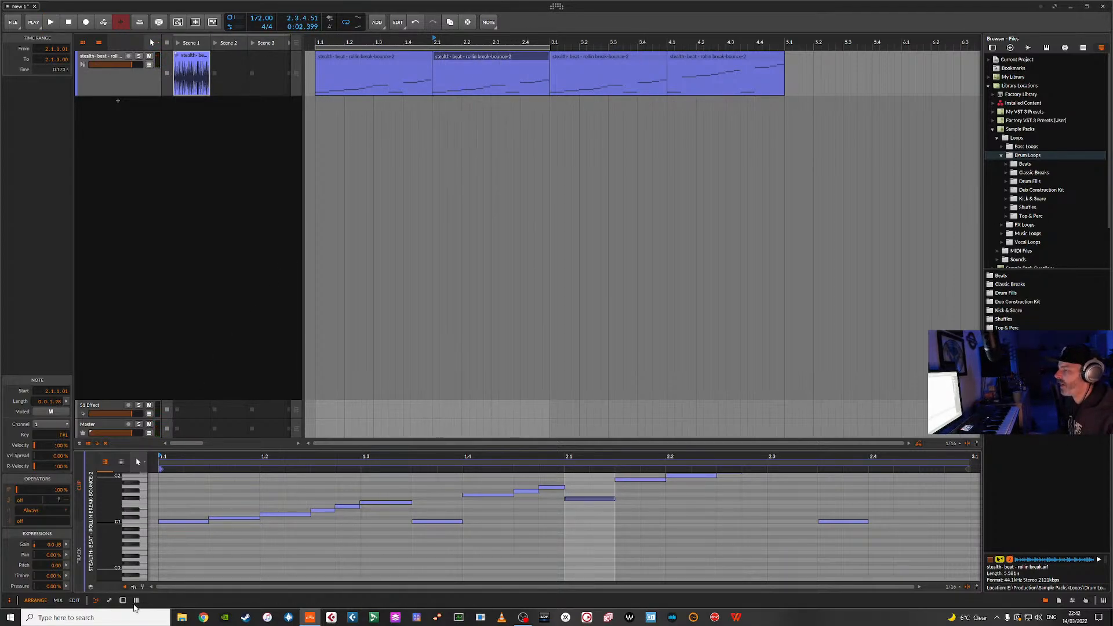
Check which keys the kick slices use in Groove Agent's pattern editor and close the plug-in window.
click(123, 601)
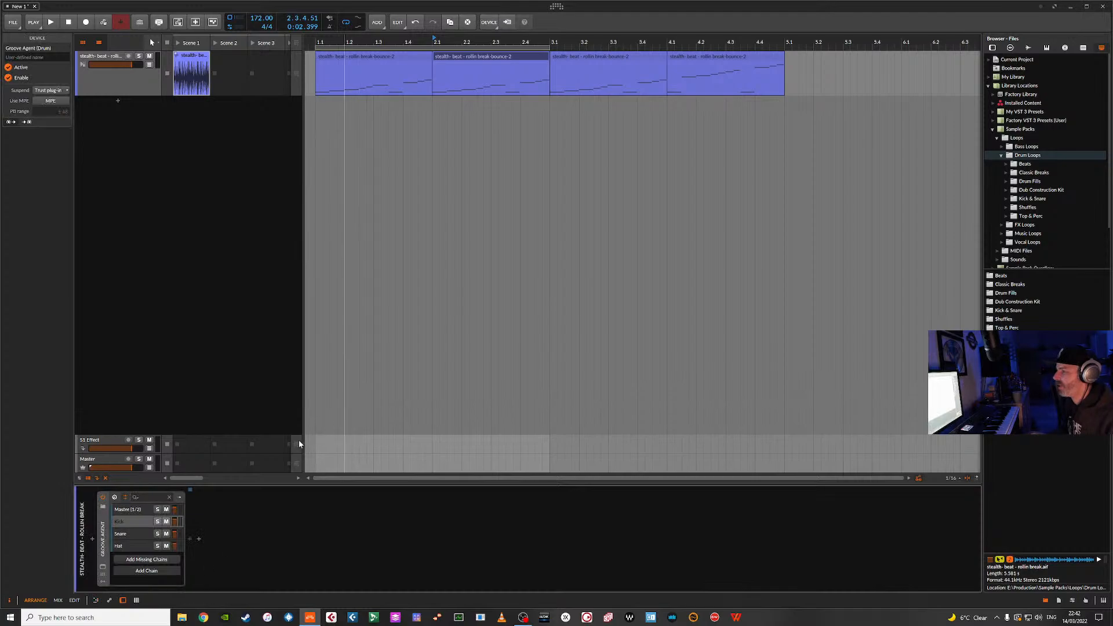
click(103, 570)
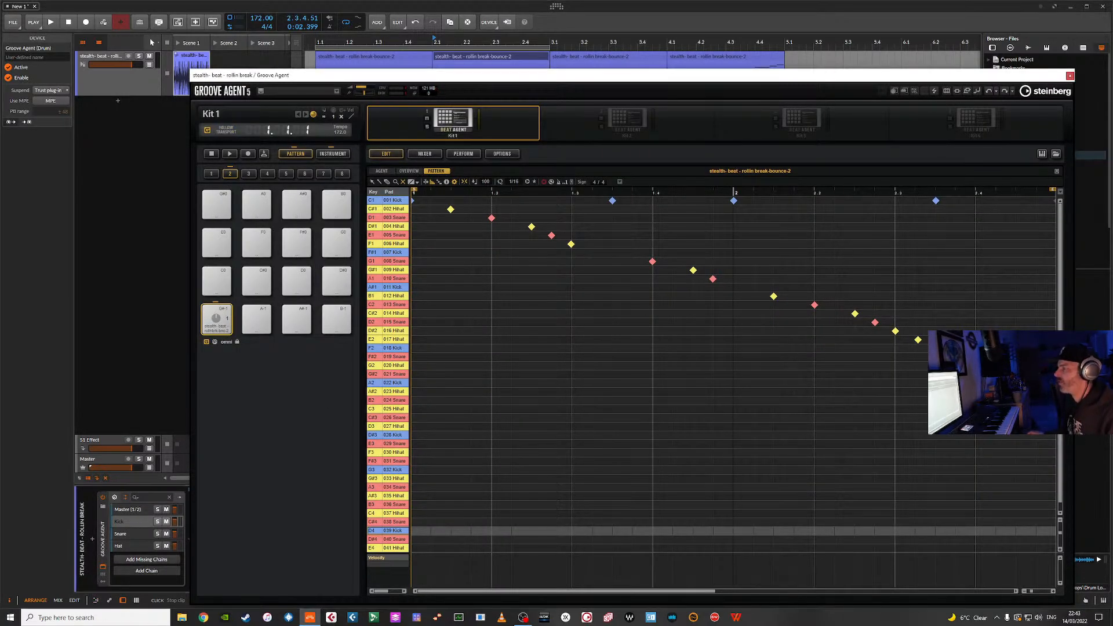
click(1070, 76)
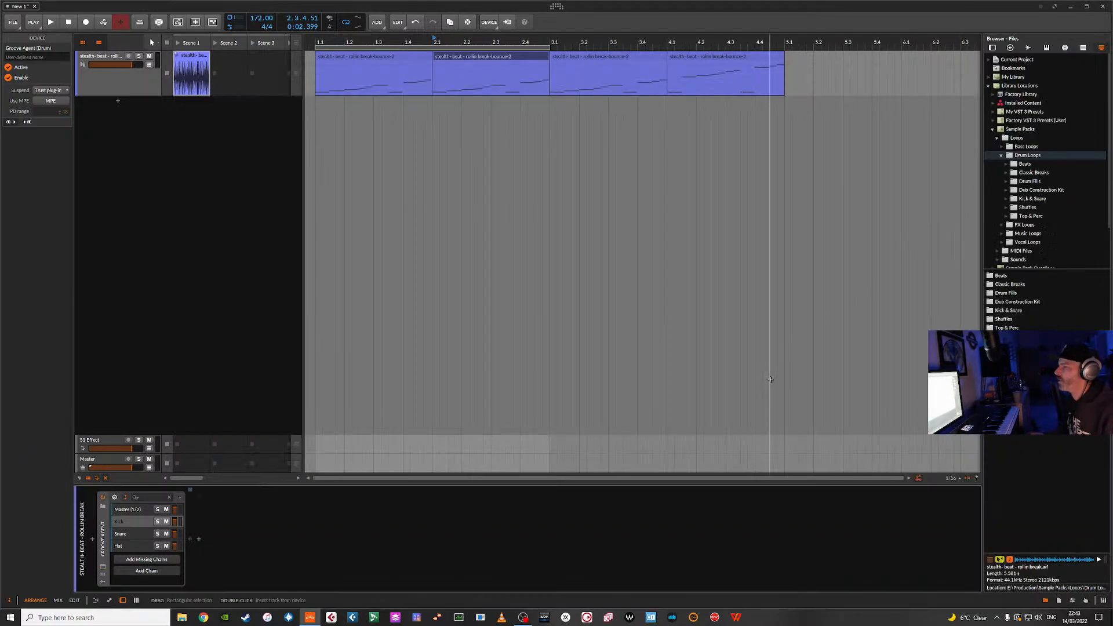
Play the arrangement and extend the loop region to four bars, from bar 1 to the end of bar 4.
key(space)
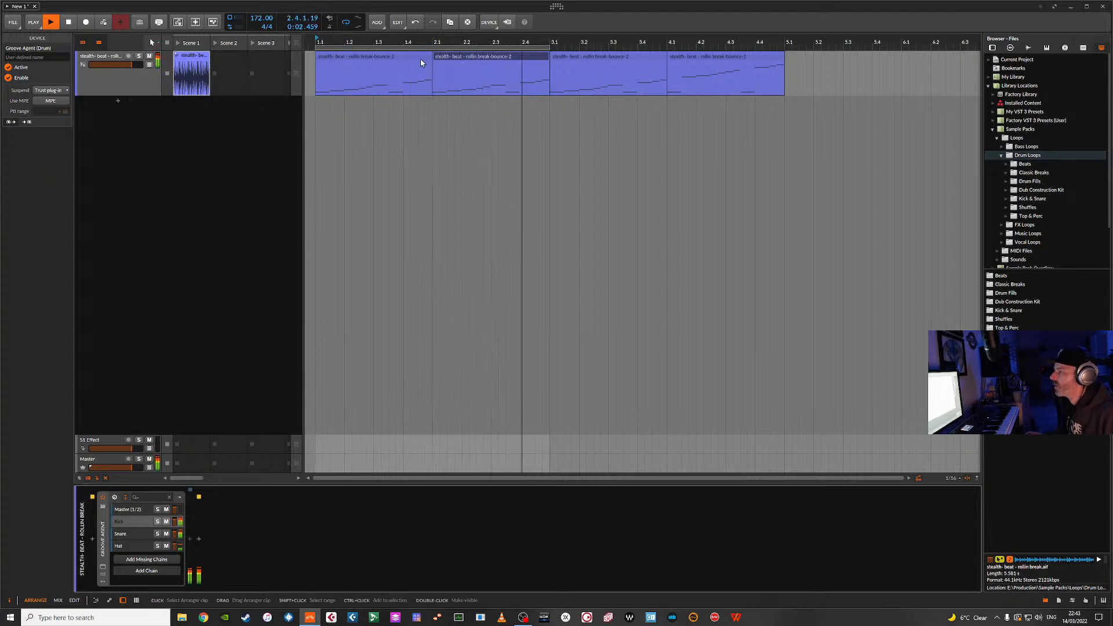
drag(549, 47, 785, 70)
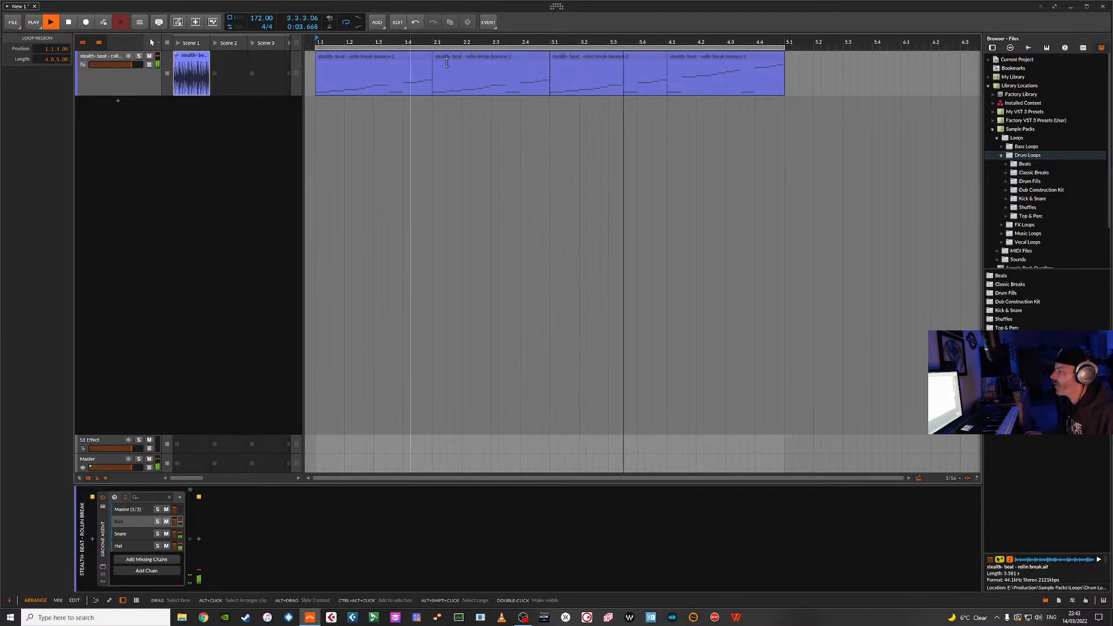
key(space)
Open the bar 2 clip's notes, transpose the note at 2.1 in the note editor up to A#1 and audition it.
double_click(506, 60)
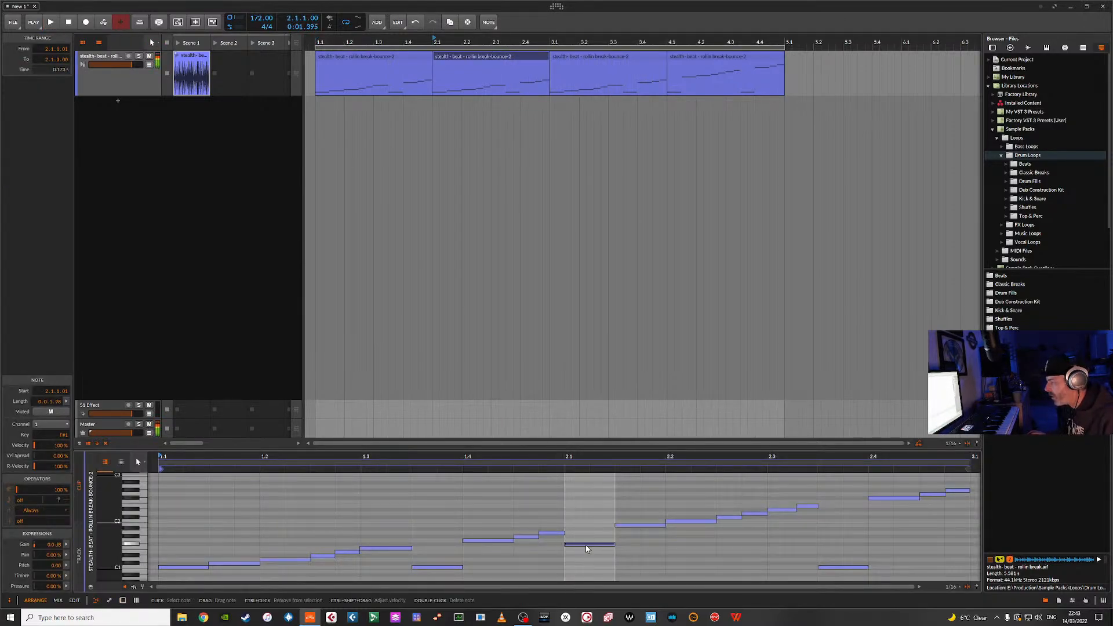
key(Up)
key(Up)
key(Up)
key(Up)
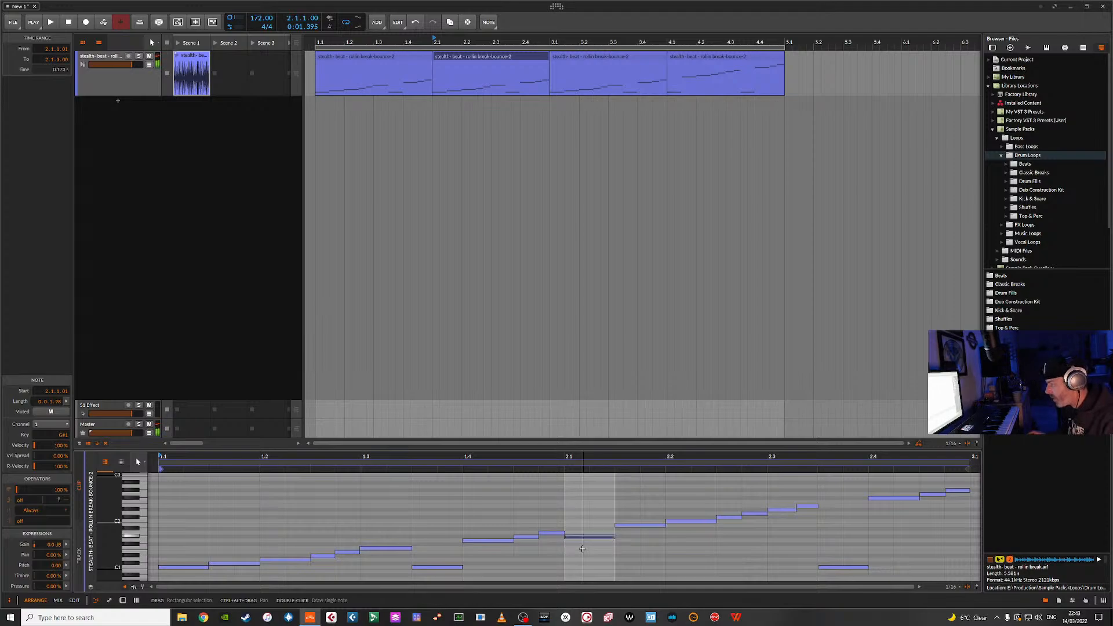
key(space)
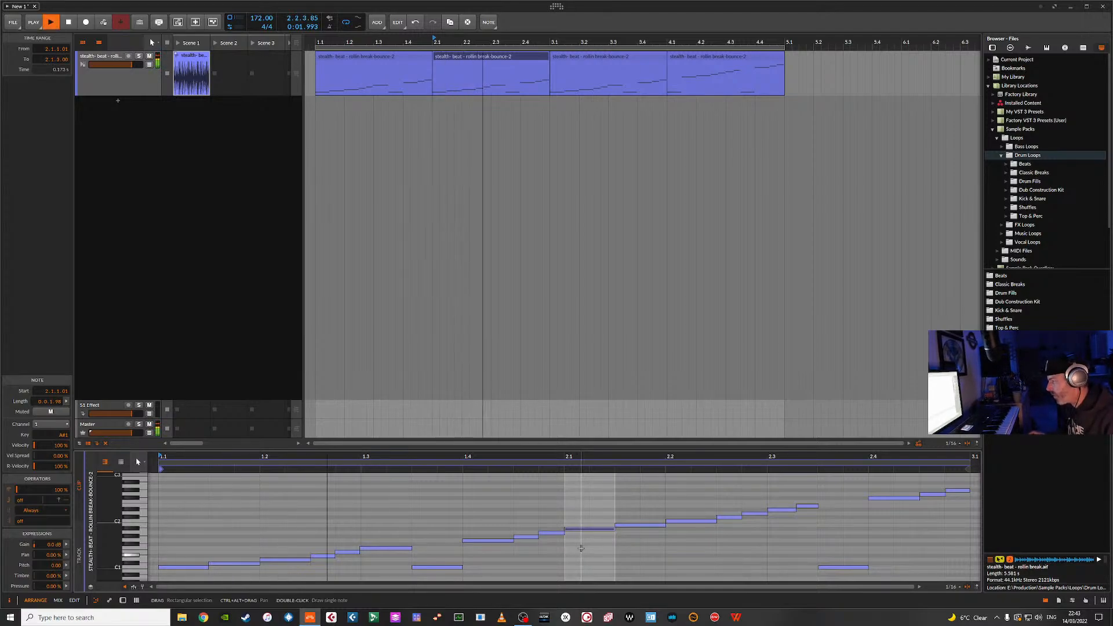
key(space)
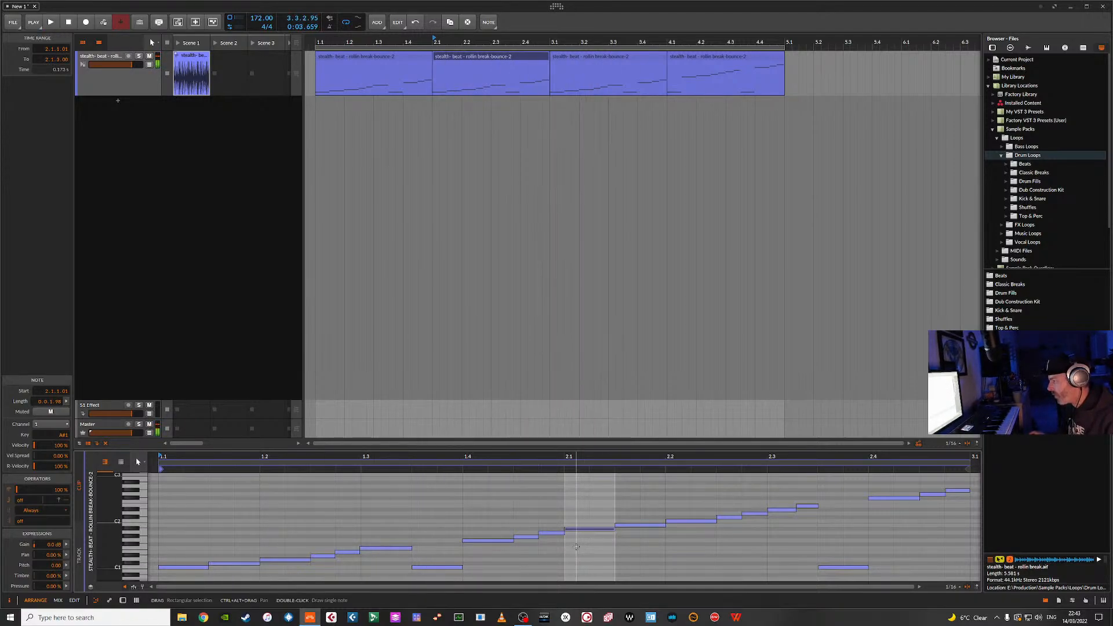
key(space)
key(space)
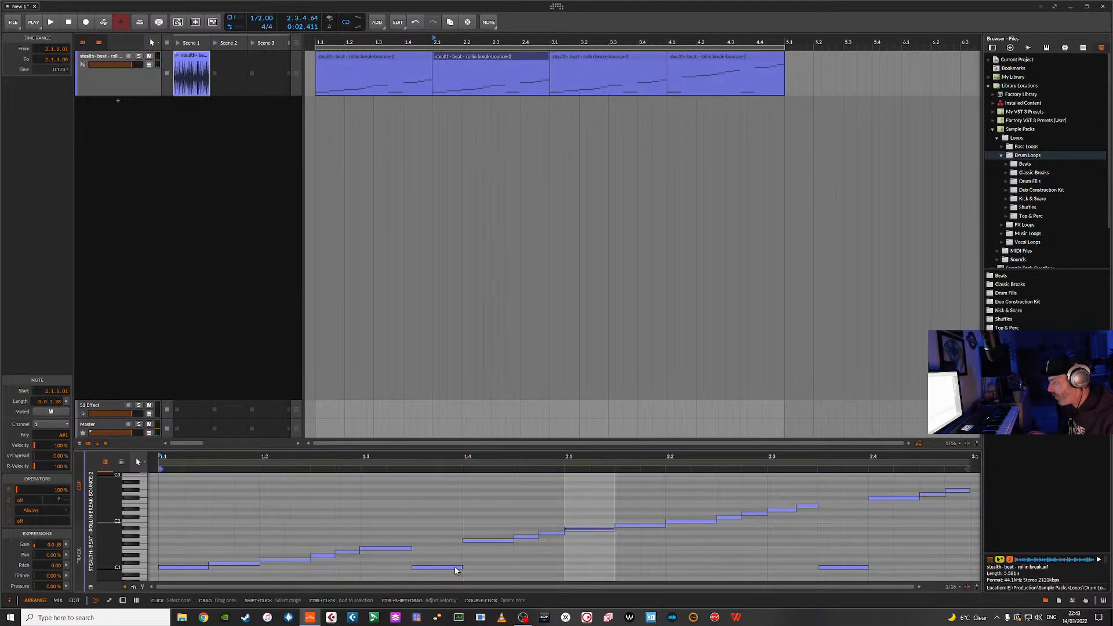
Transpose the C1 note at 1.3.3 in the same clip up to F#1 and audition the edited pattern.
click(455, 567)
key(Up)
key(Up)
key(Up)
key(Up)
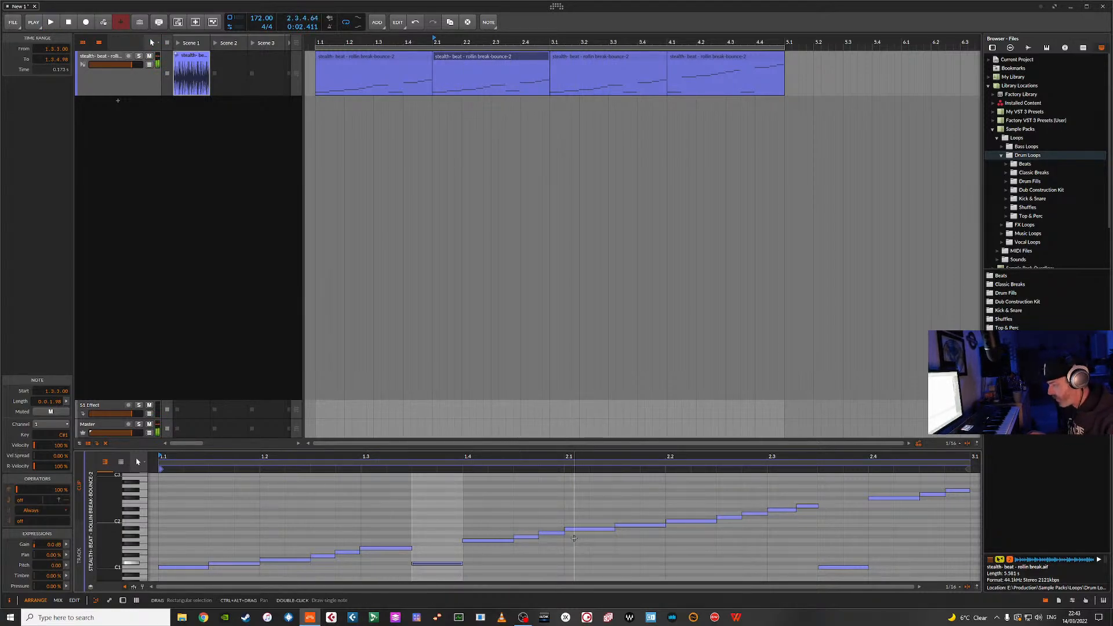
key(Up)
key(Up)
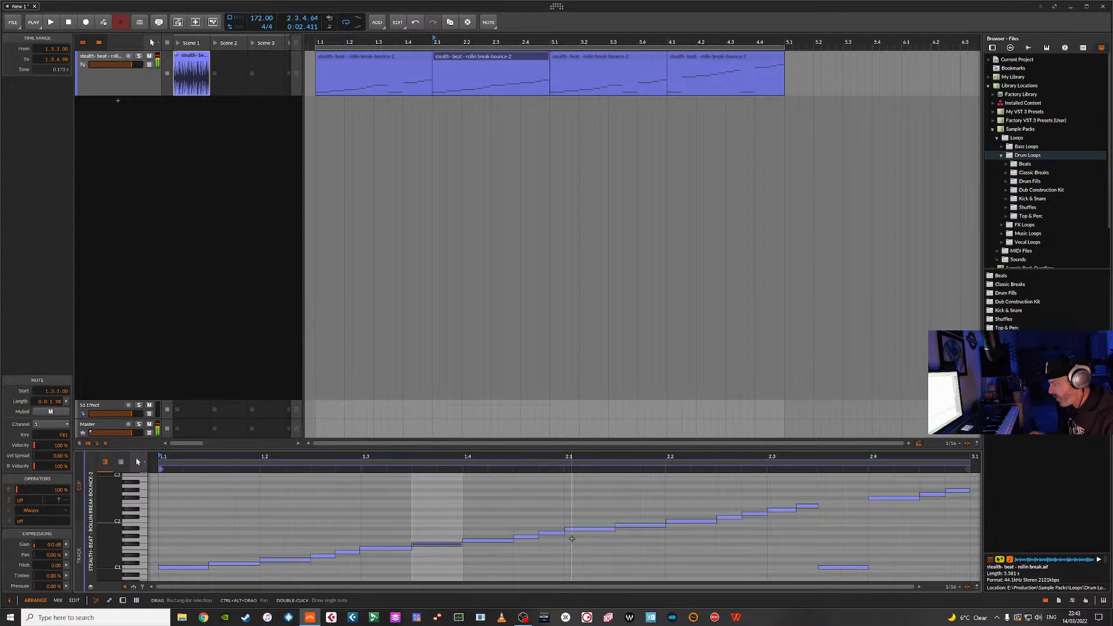
key(space)
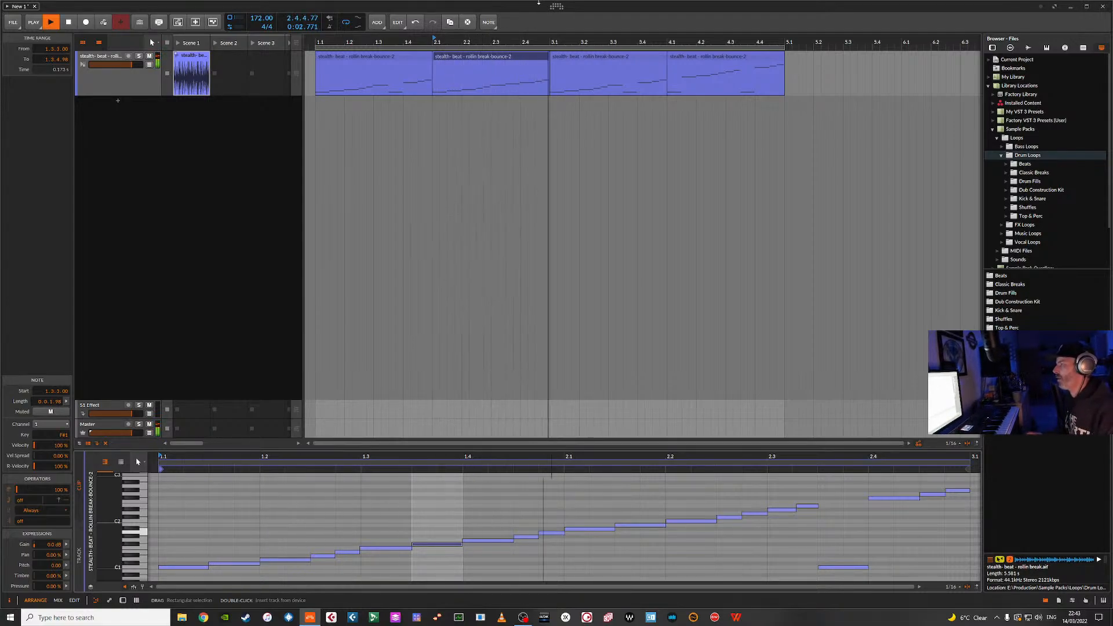
key(space)
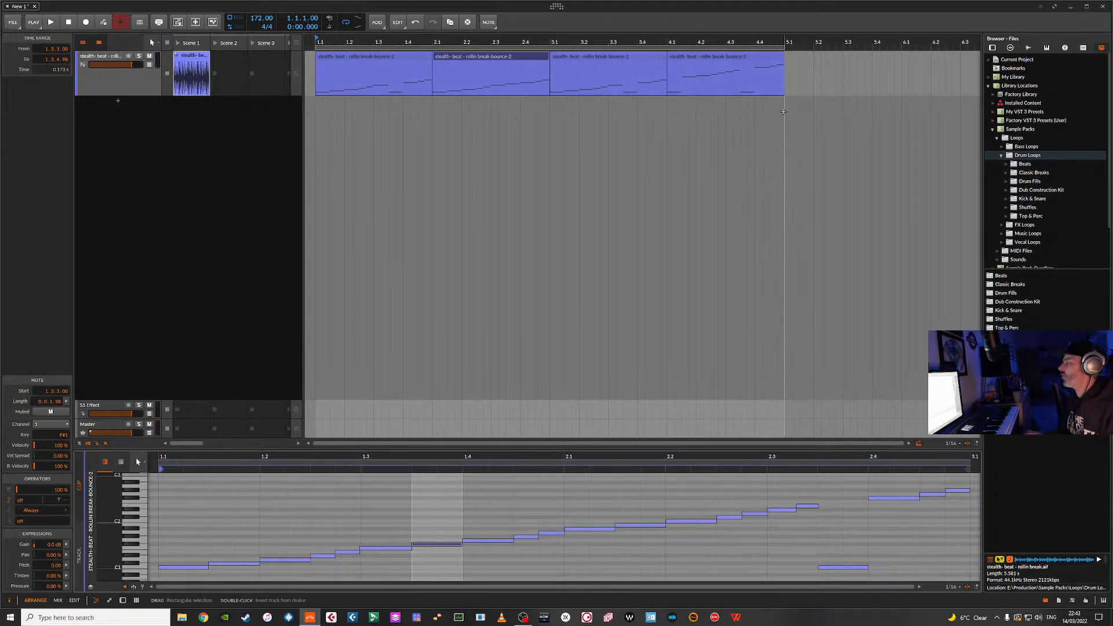
Consolidate all four one-bar rollin break clips into a single clip.
drag(784, 115, 409, 79)
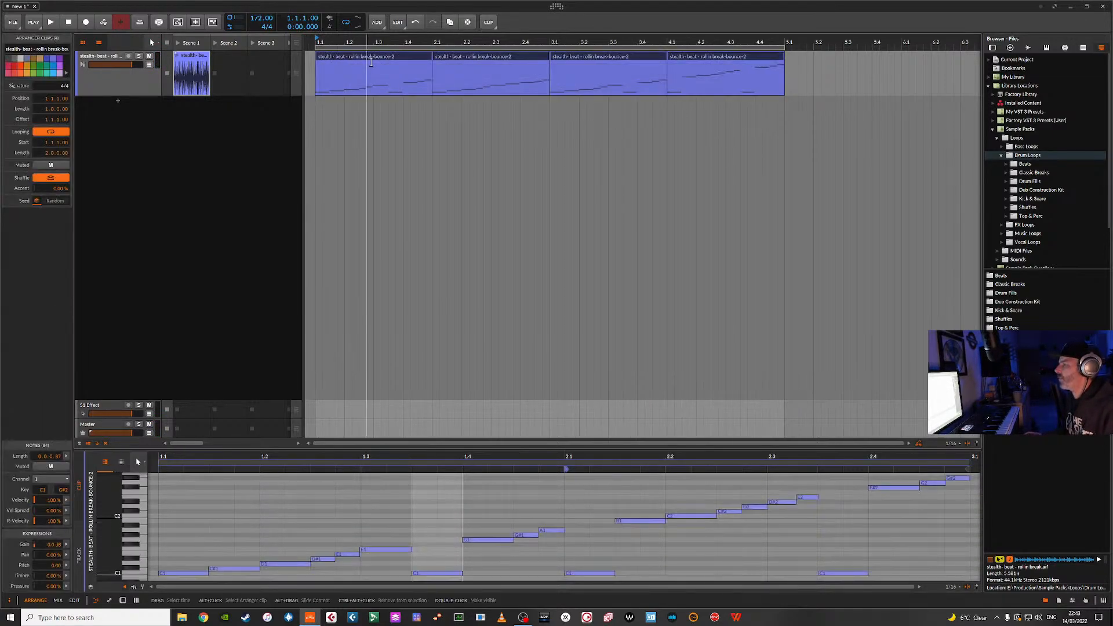
right_click(406, 65)
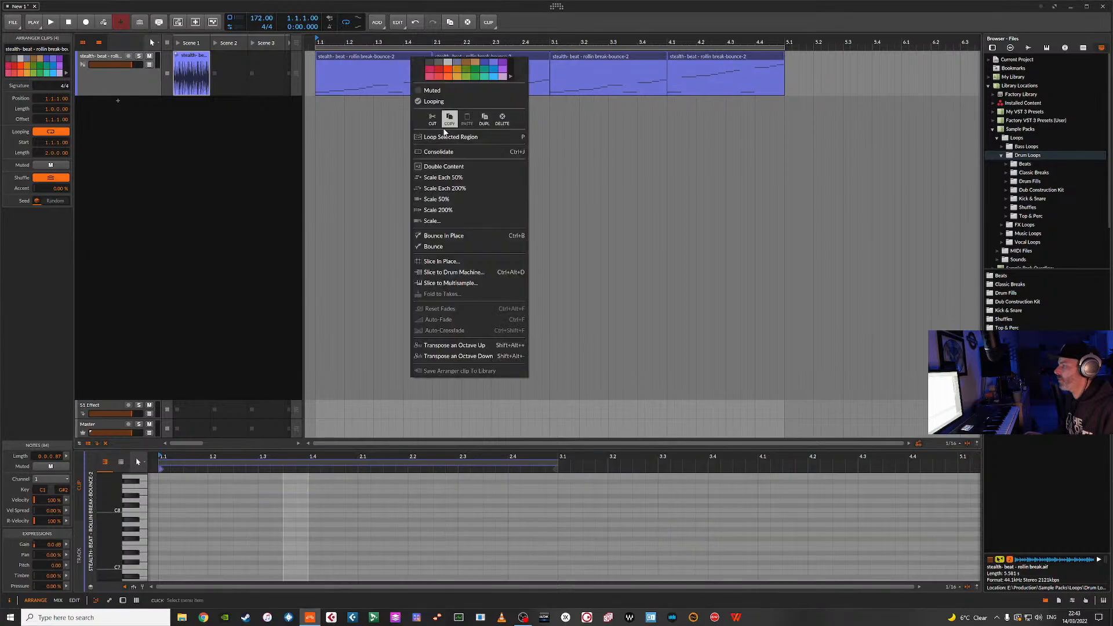
click(452, 150)
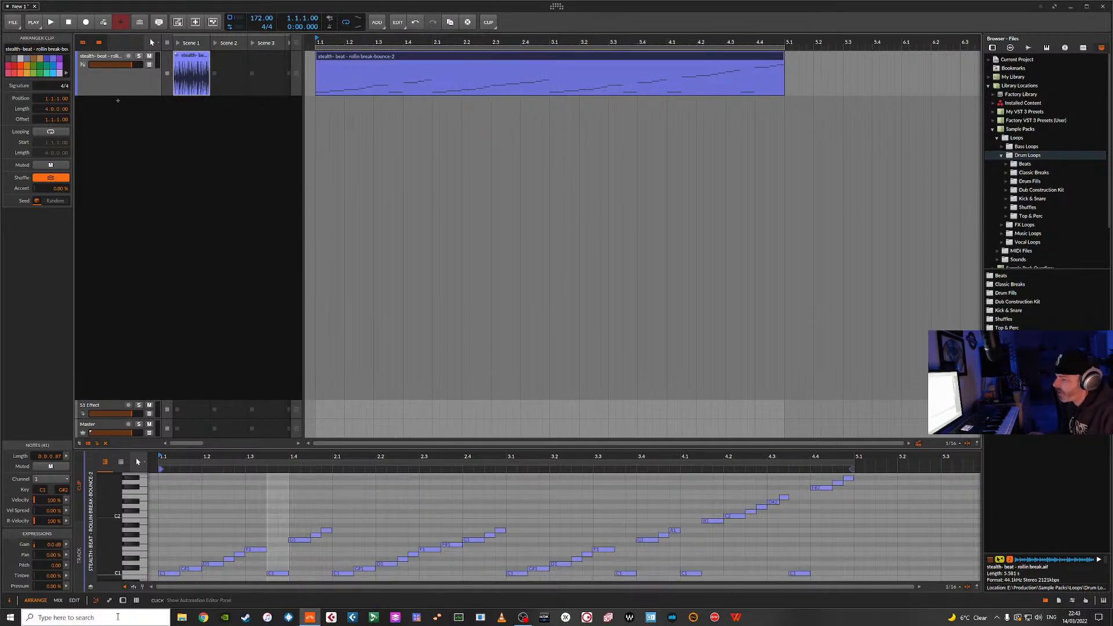
Reopen the Groove Agent window, shrink it and position it below the arranger clip, clear of the note editor's start.
click(122, 600)
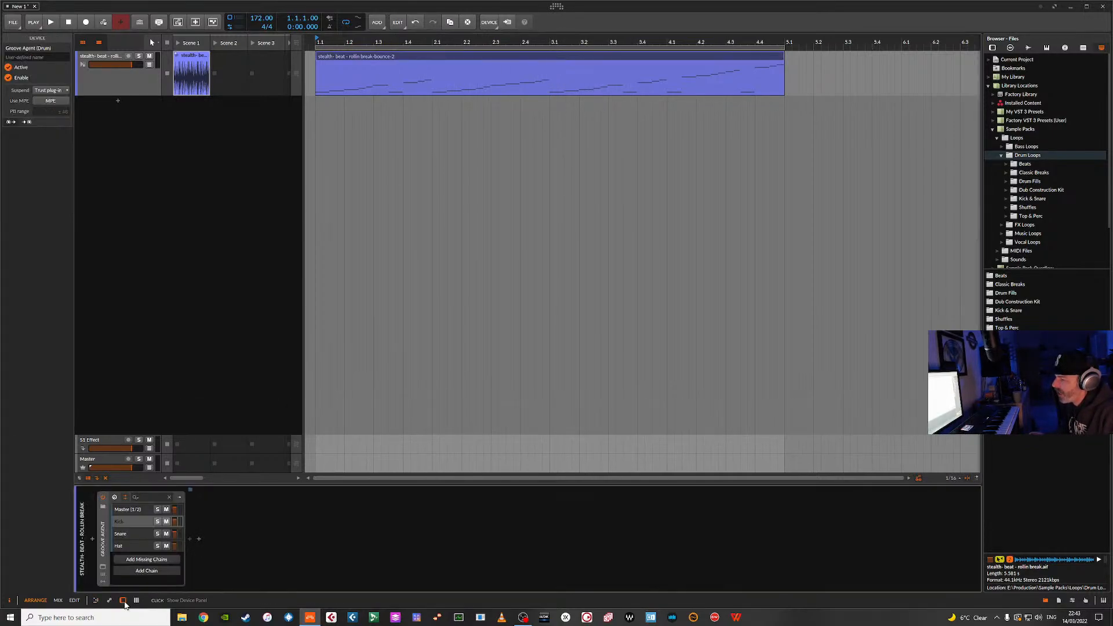
click(103, 567)
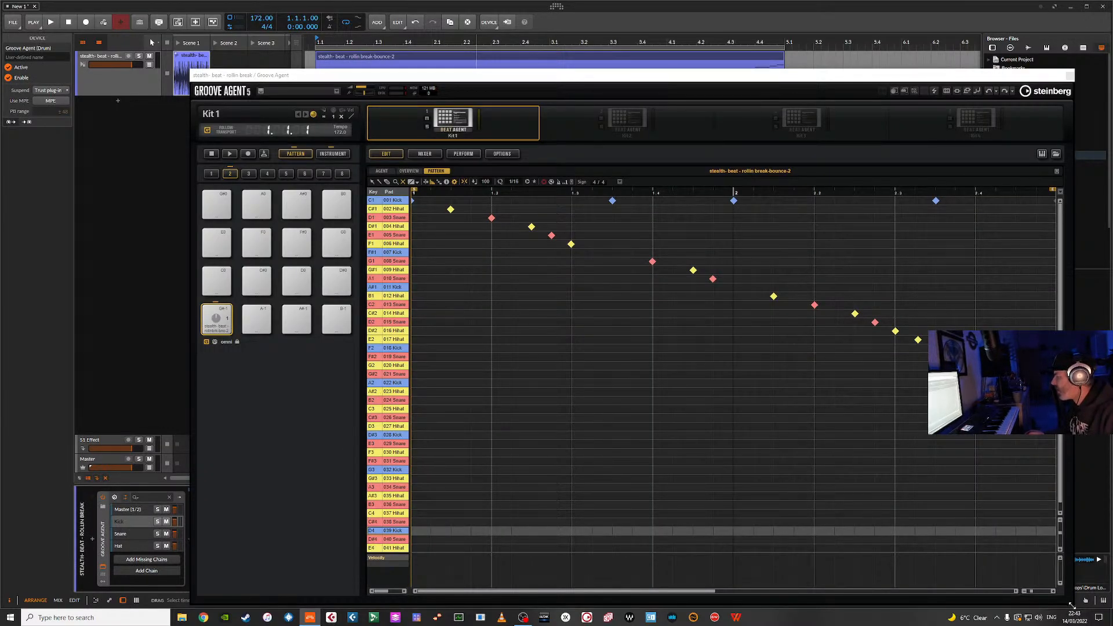
drag(1072, 606, 637, 452)
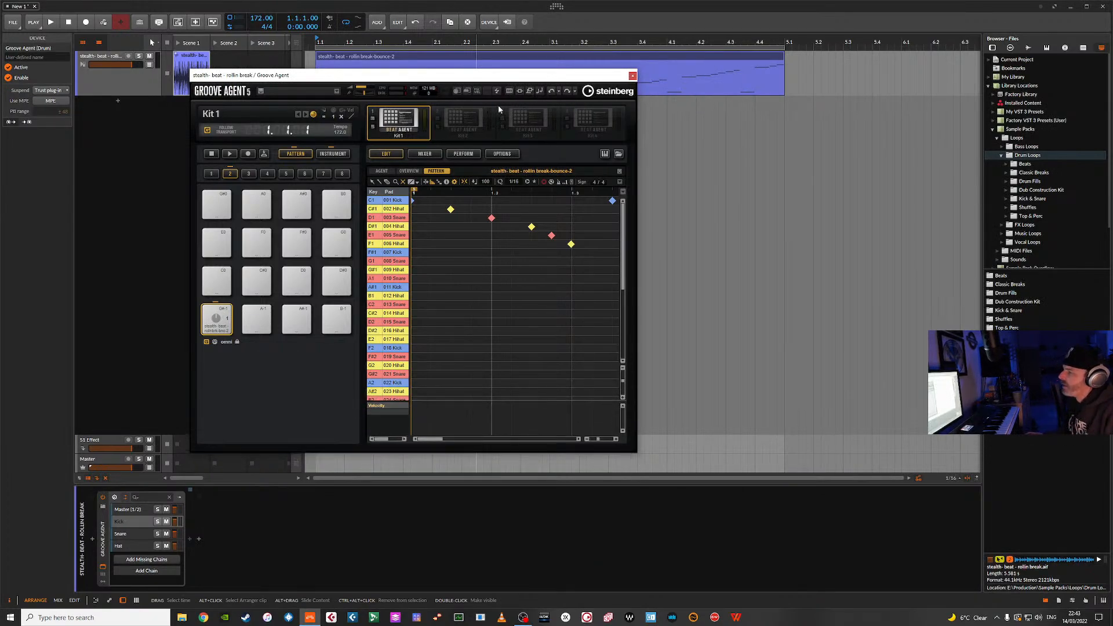
drag(499, 82, 876, 184)
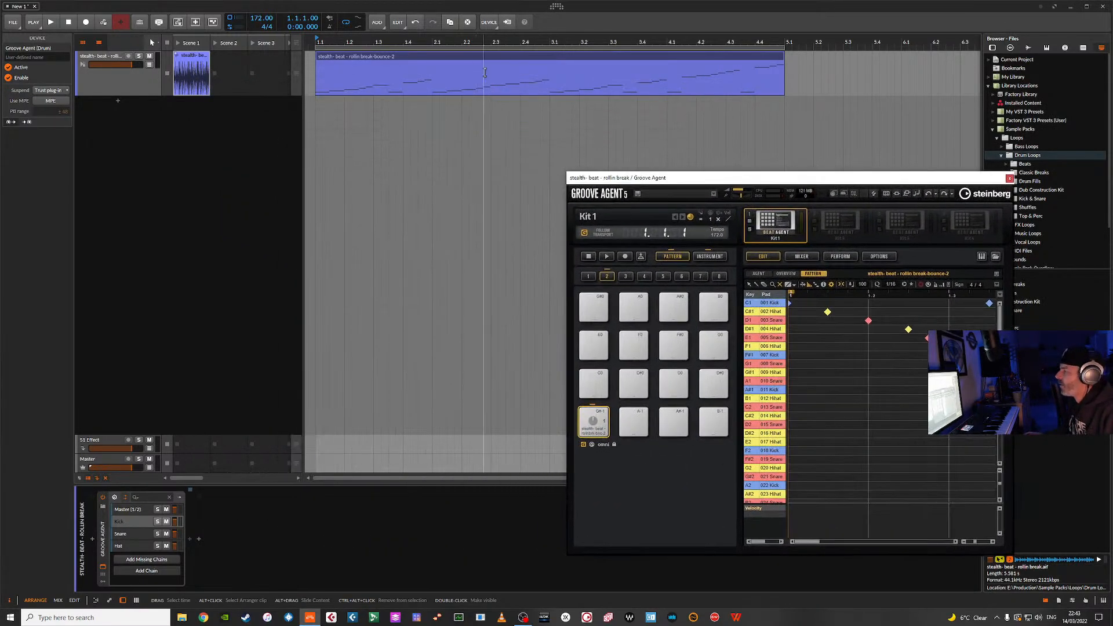
Open the consolidated clip in an enlarged drum editor and select all C1 notes followed by all C#1 notes.
click(352, 58)
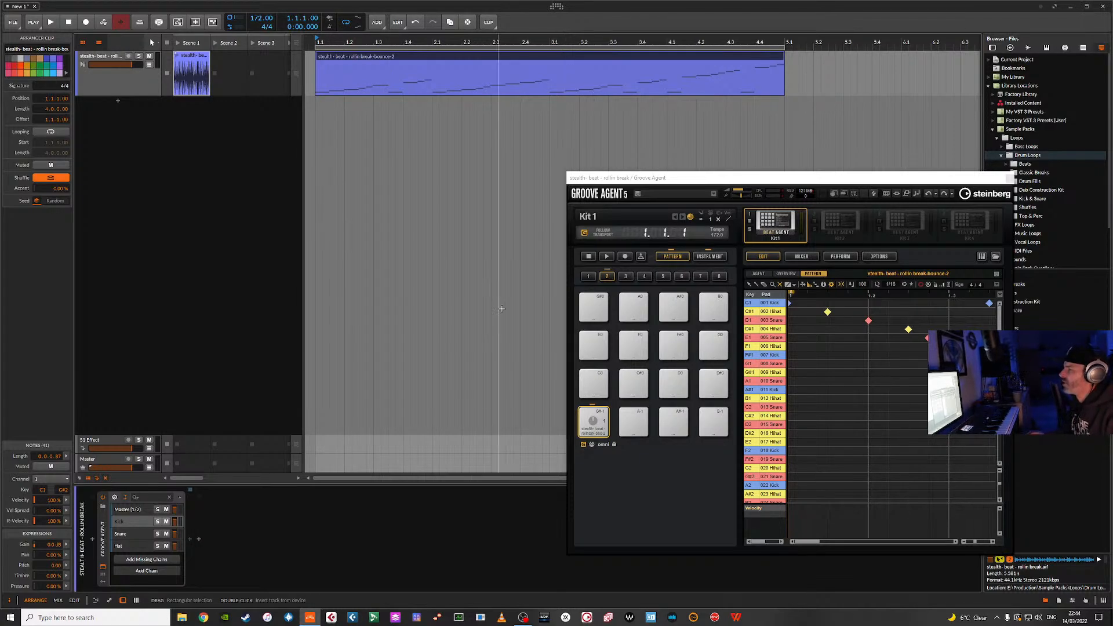
double_click(345, 58)
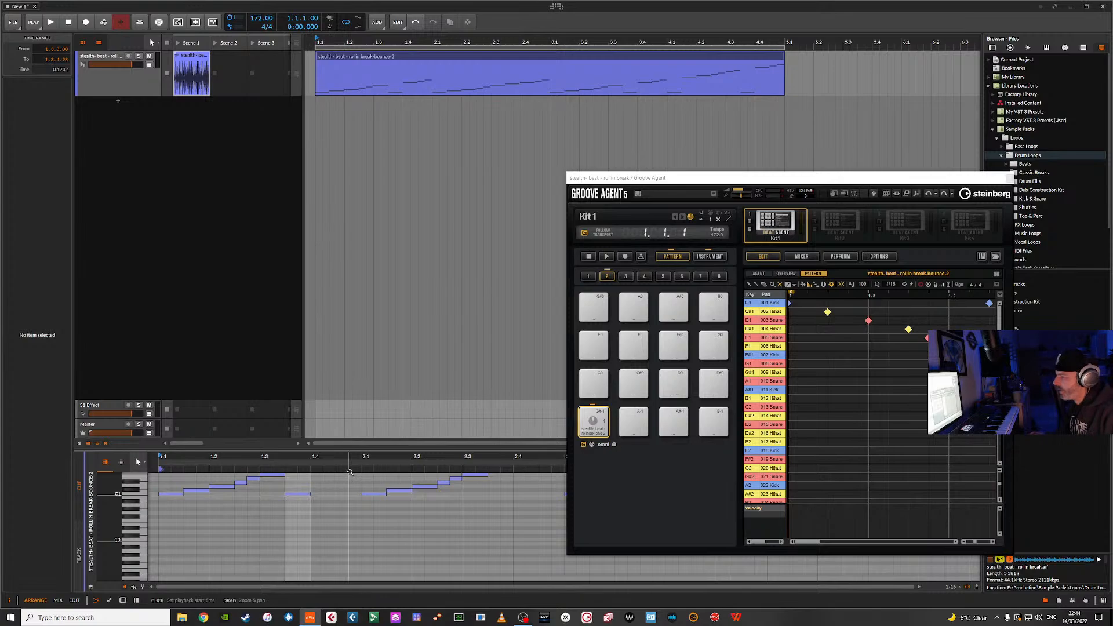
drag(350, 450, 380, 304)
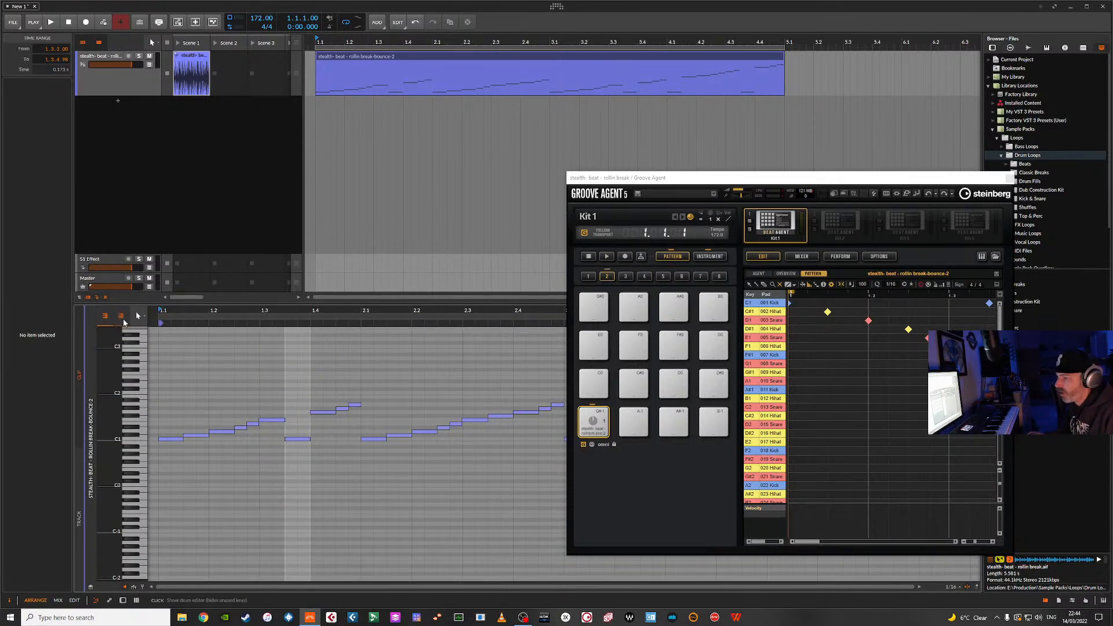
click(122, 318)
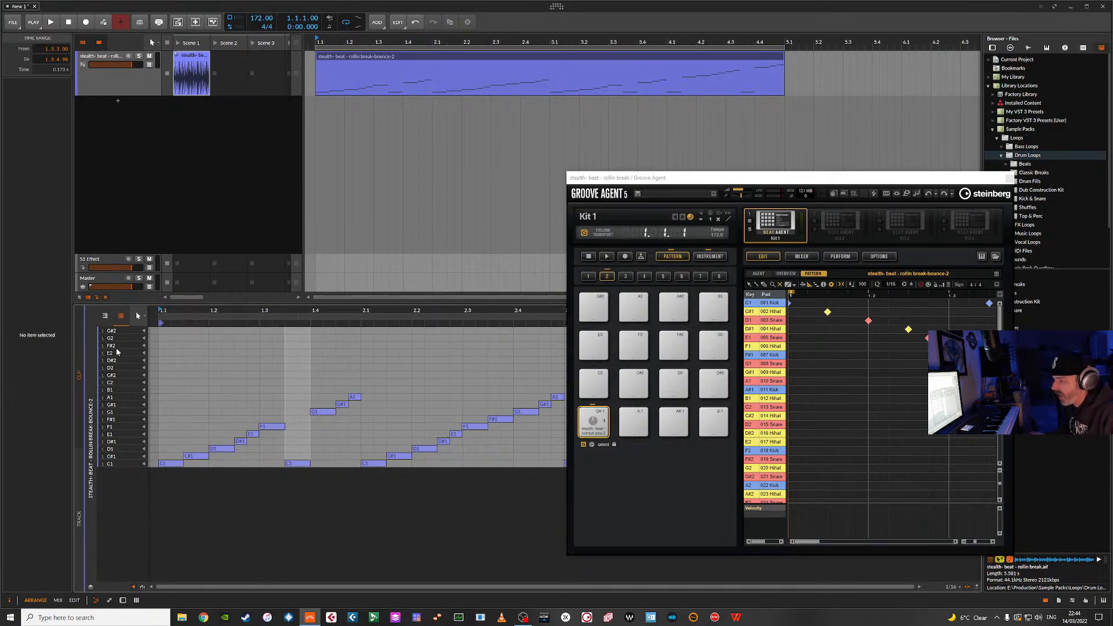
click(130, 464)
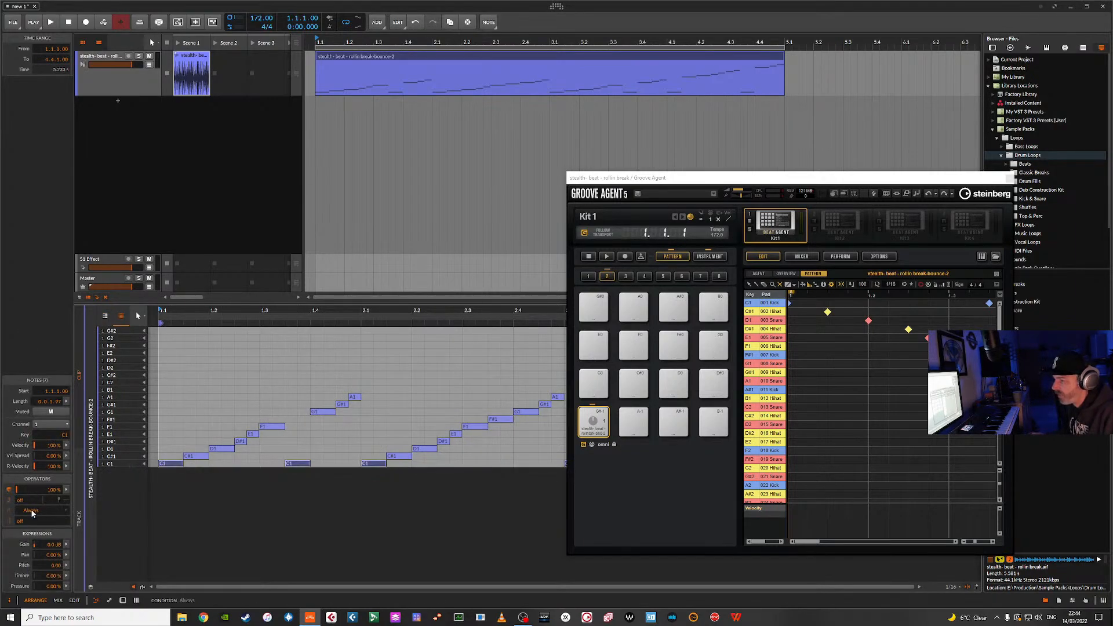
click(112, 457)
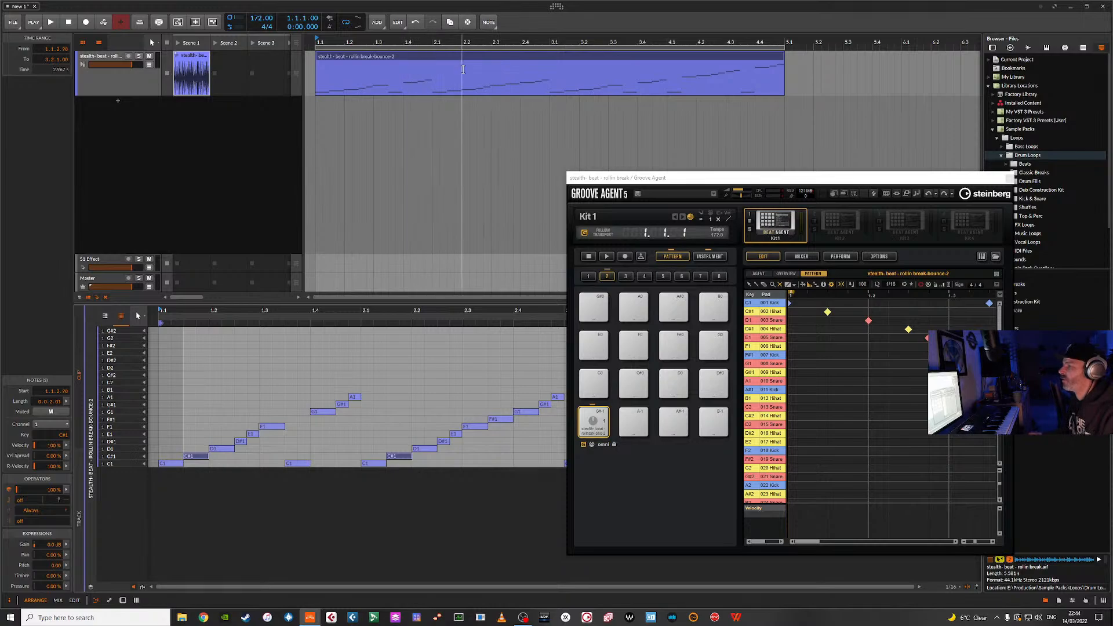
Select bar 2 of the consolidated clip, try moving it to 5.3 on the timeline and undo the move.
drag(434, 75, 555, 83)
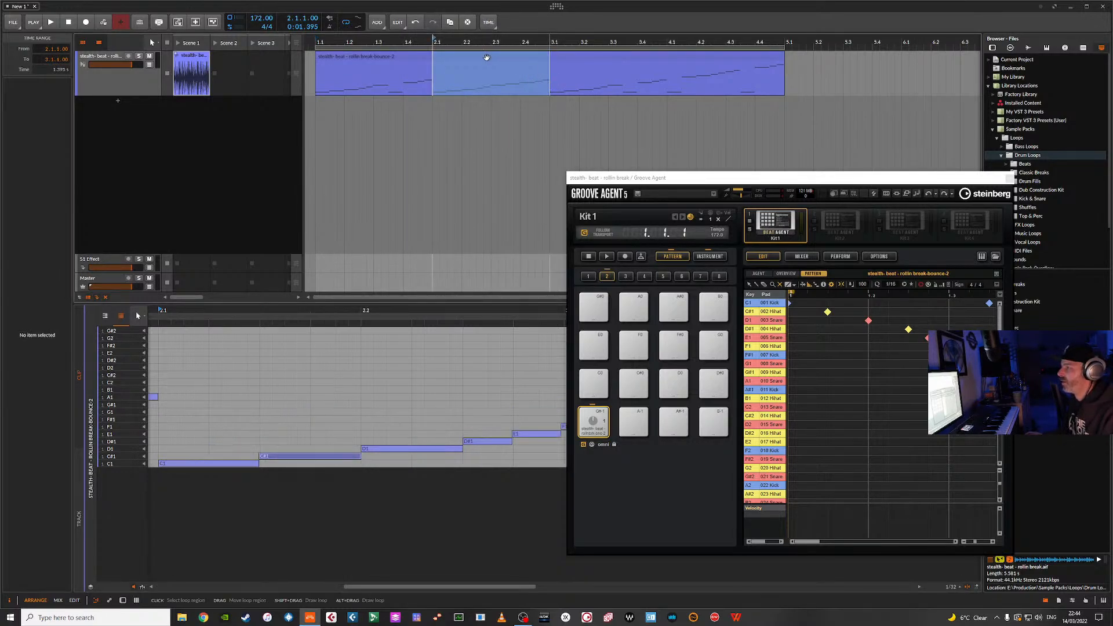
drag(488, 69, 906, 68)
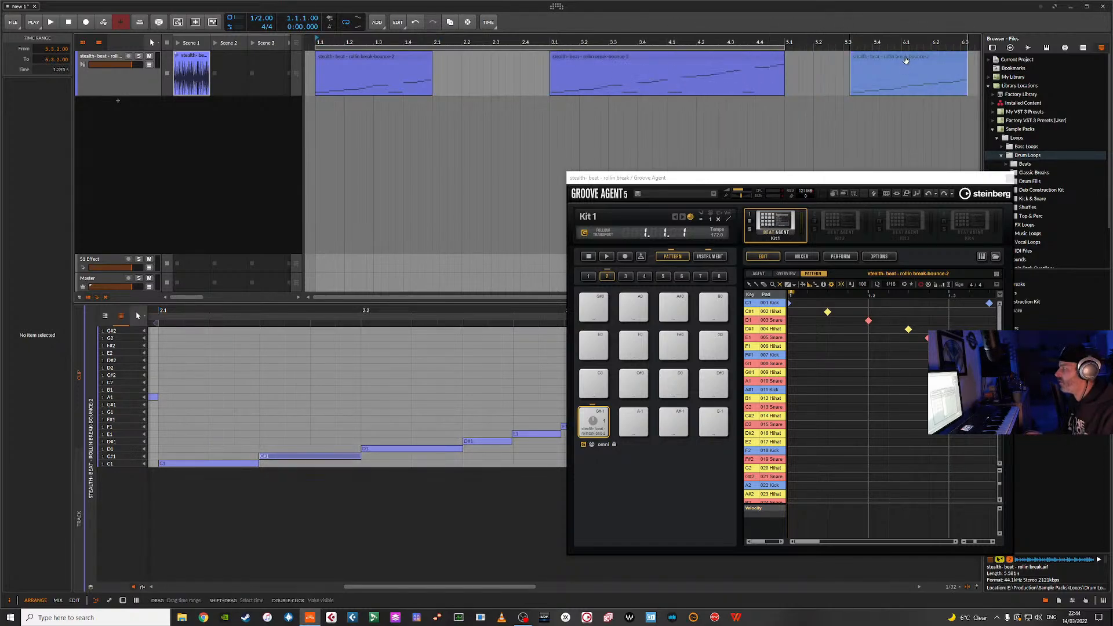
key(ctrl+z)
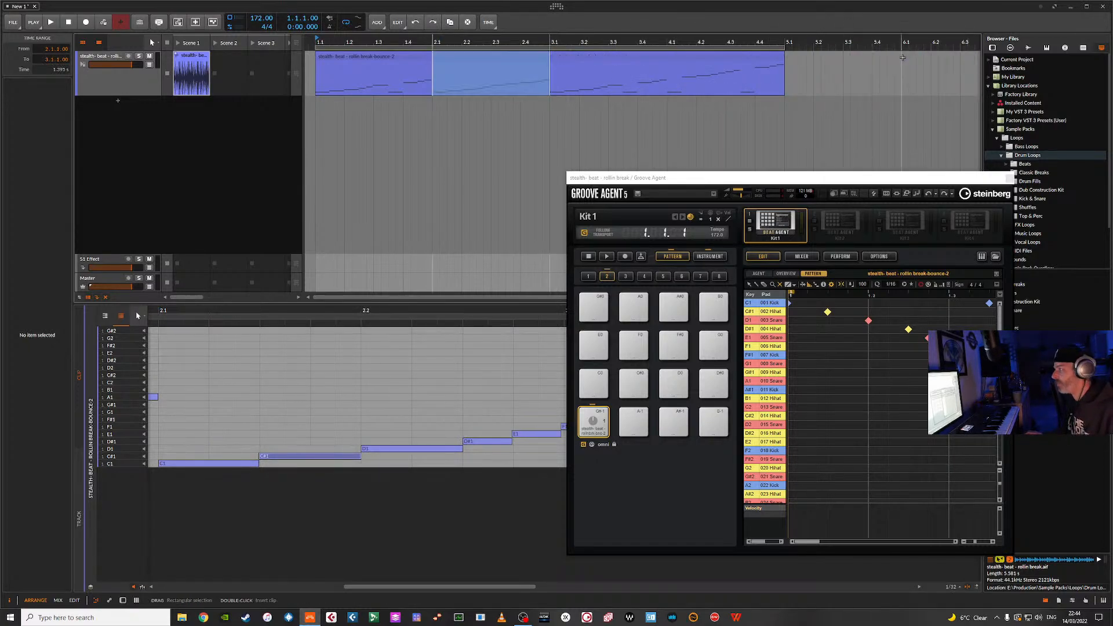
Close the Groove Agent window and play back the arrangement with the Kick, Snare and Hat chains in view.
drag(945, 178, 797, 156)
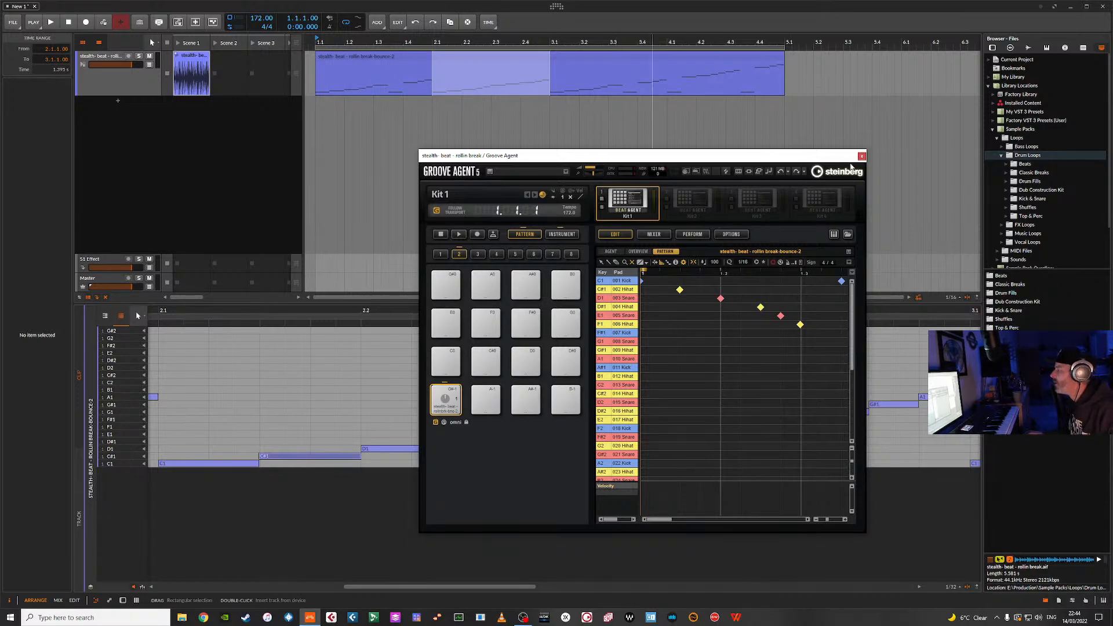
click(861, 157)
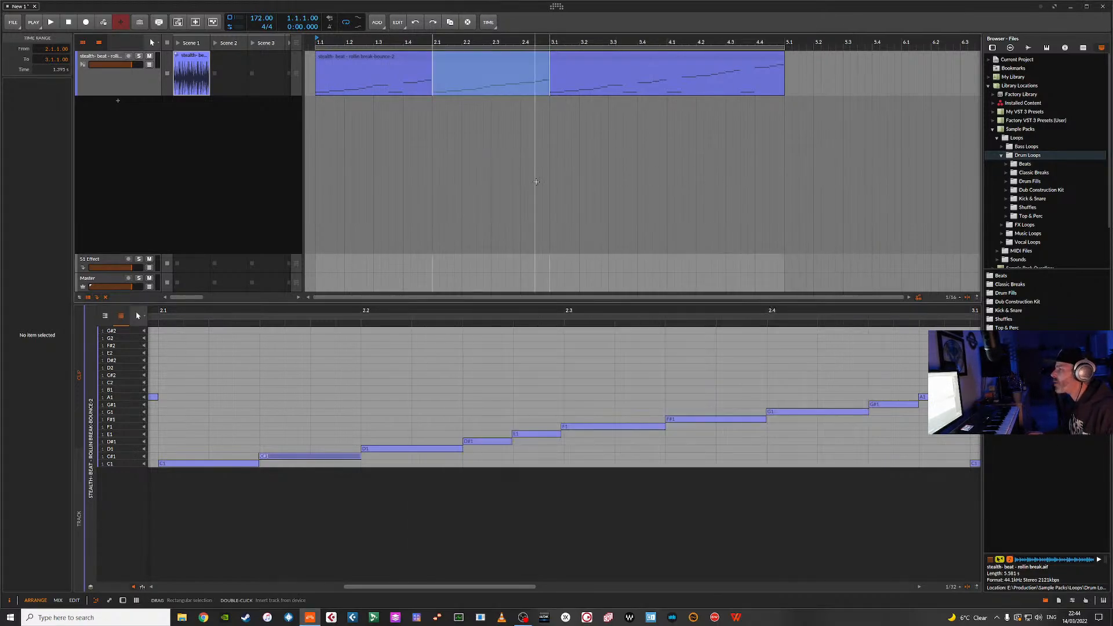
click(122, 601)
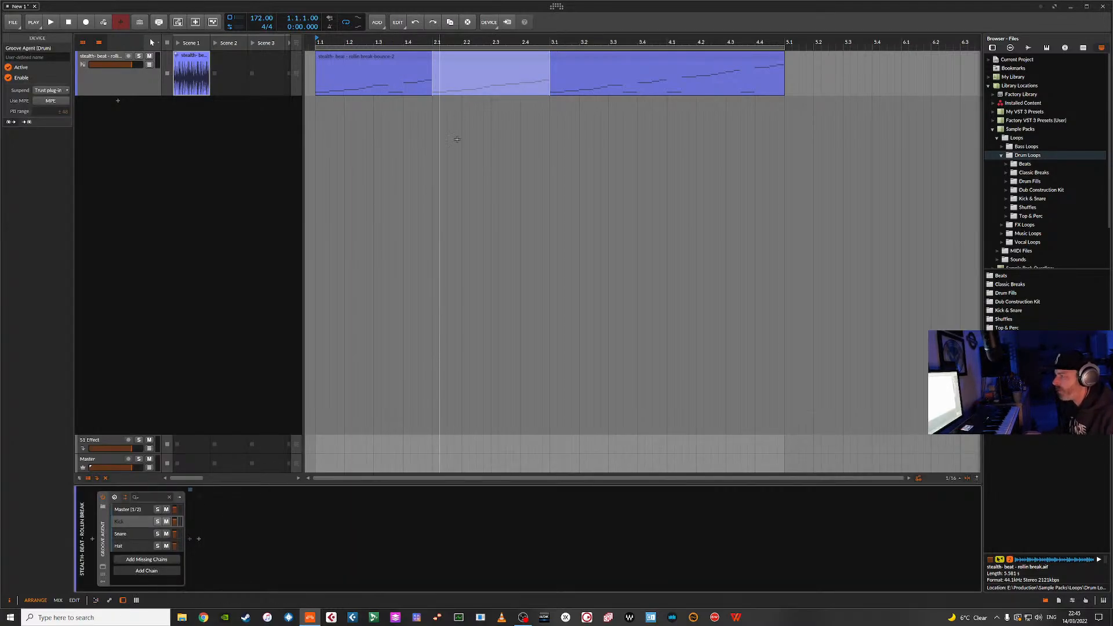
key(space)
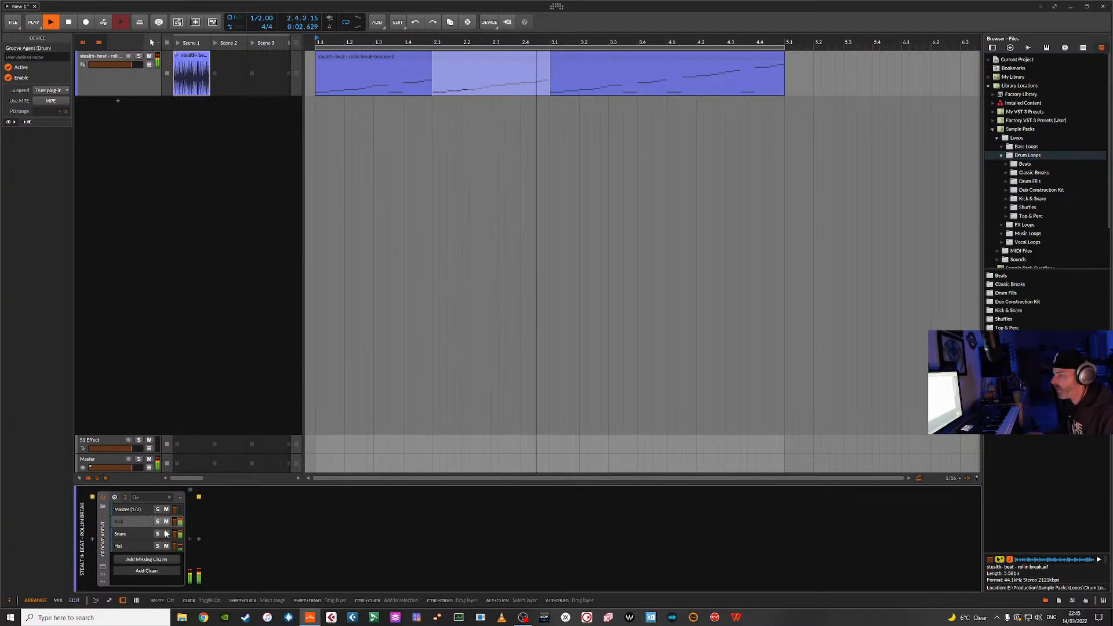
key(space)
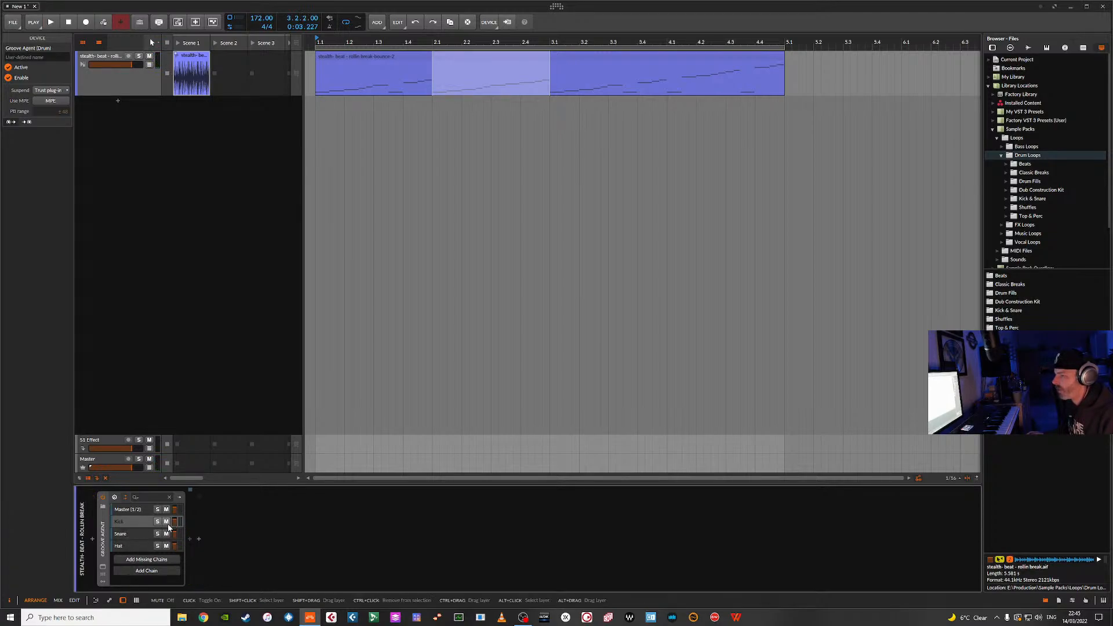
Inspect the Snare and Kick chains in the Groove Agent device, then open the device browser after them and cancel it.
click(144, 542)
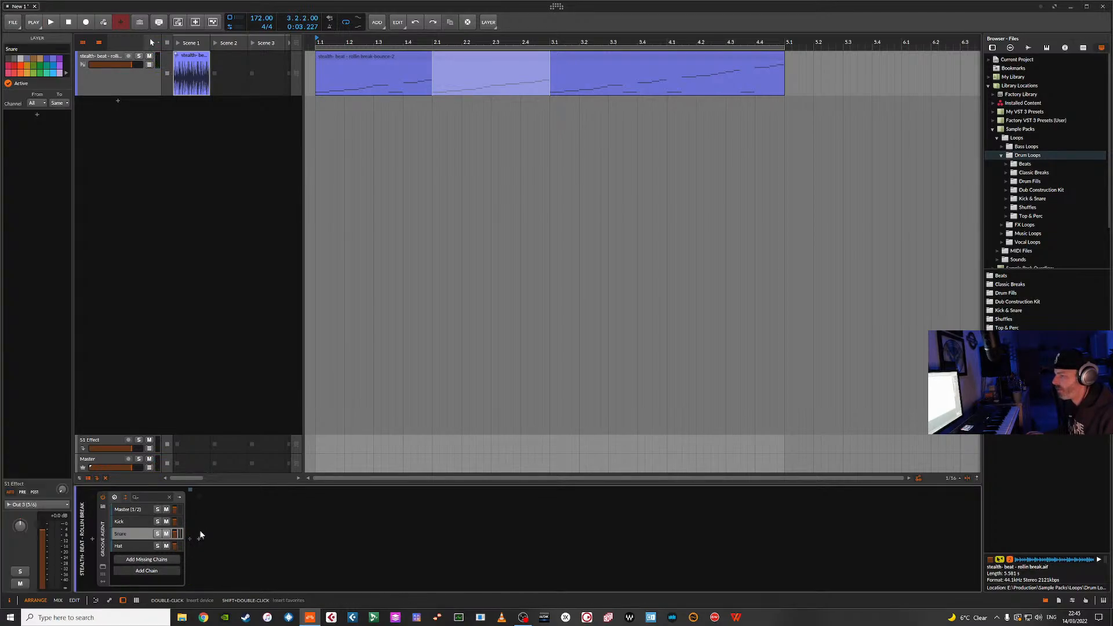
click(132, 533)
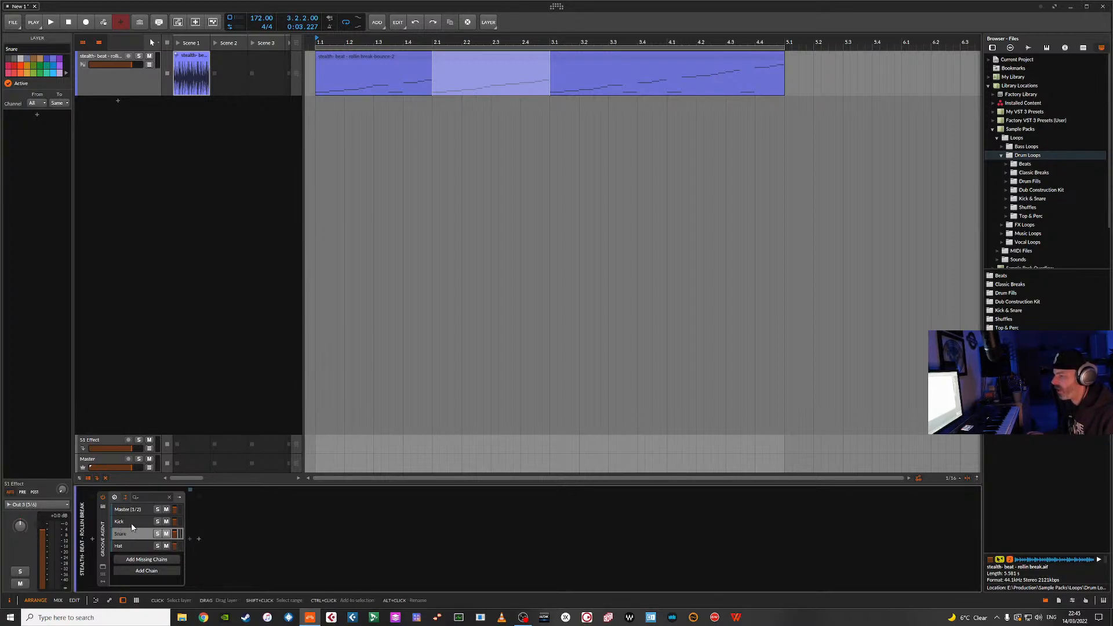
click(134, 523)
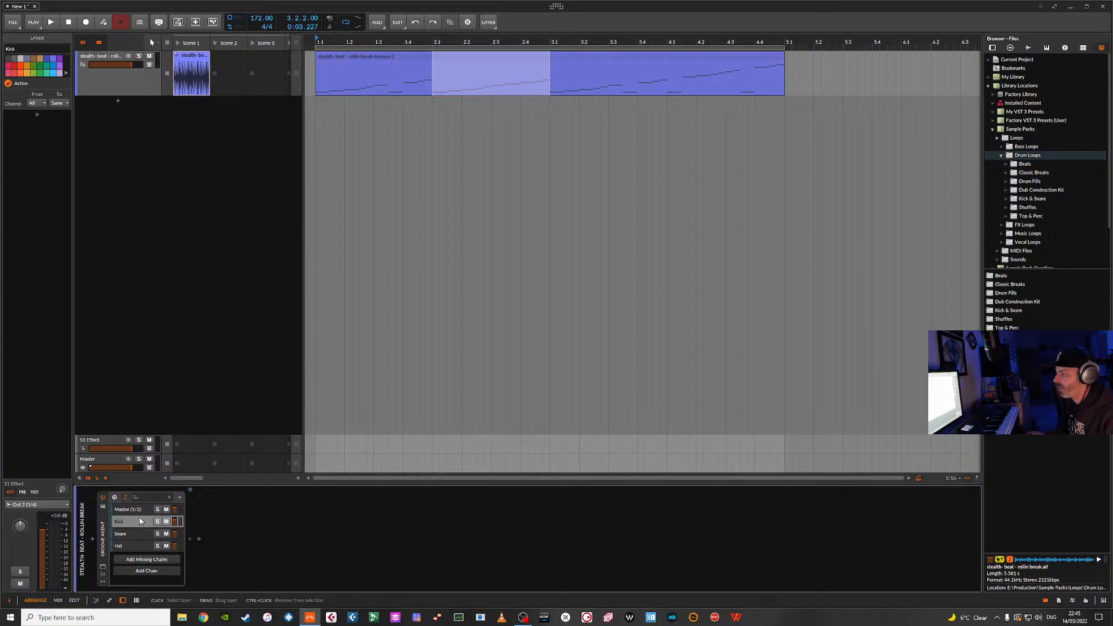
click(113, 78)
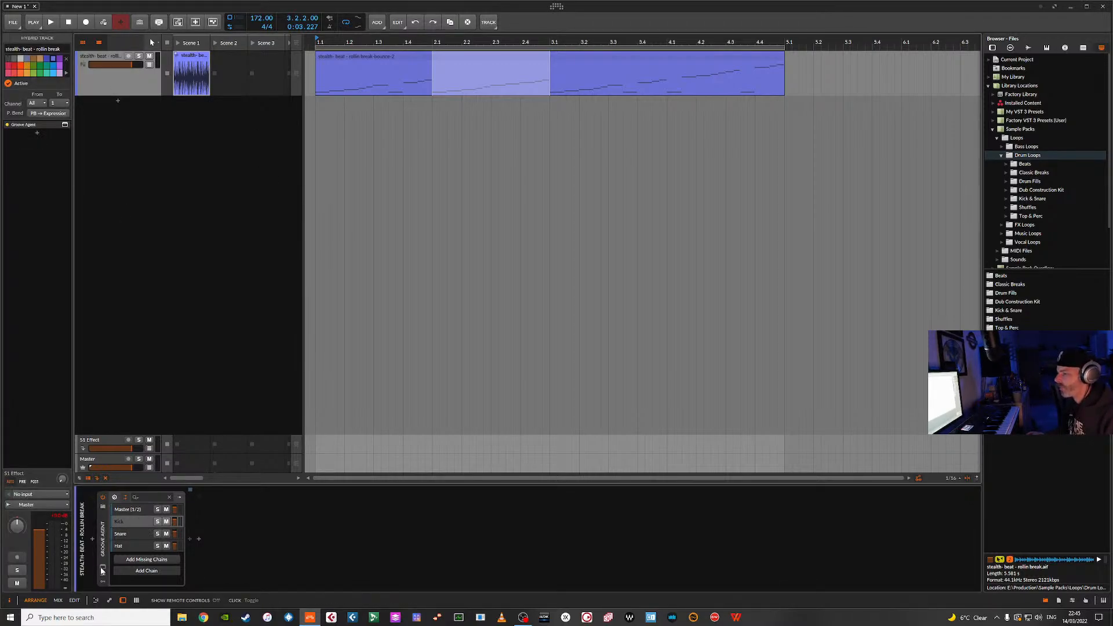
click(127, 523)
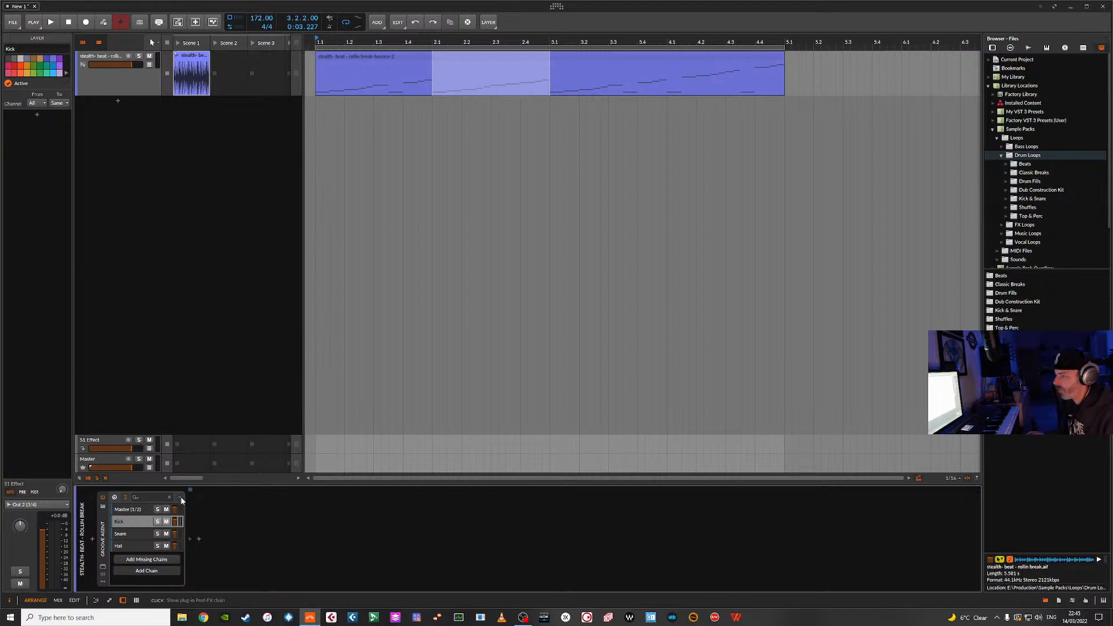
click(189, 538)
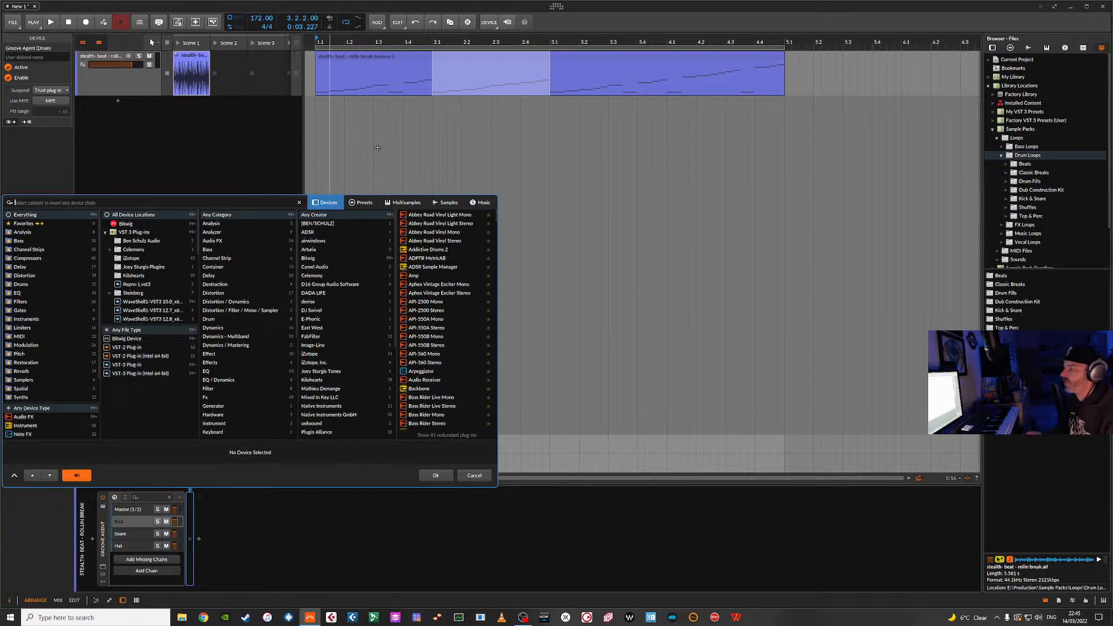
click(479, 476)
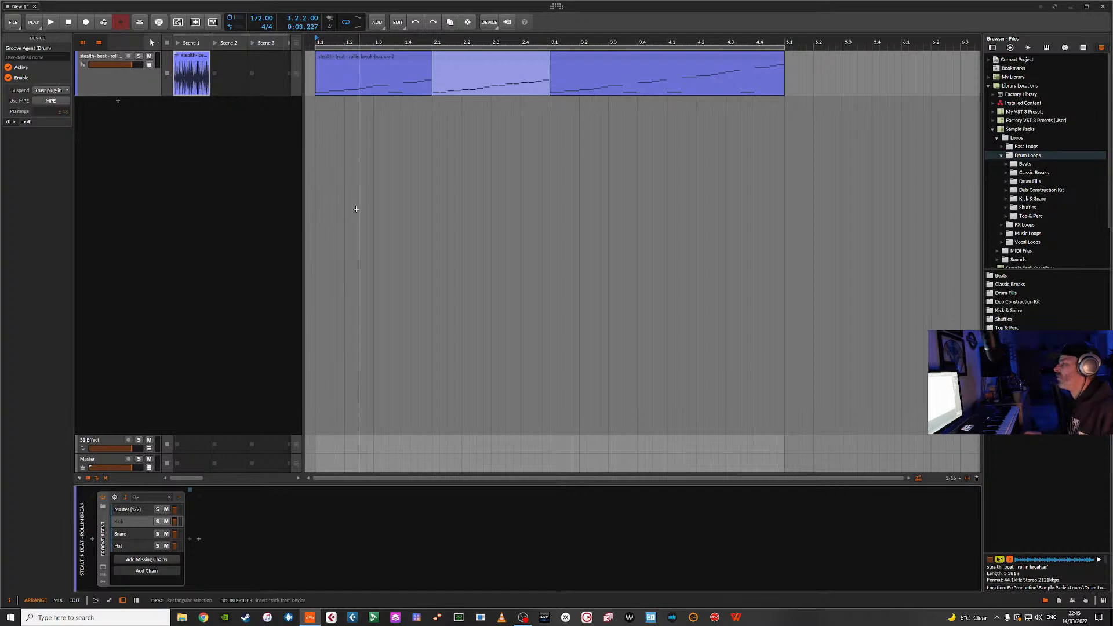
Copy the four-bar note clip from the arranger into the Scene 2 launcher slot and hide the clip launcher.
click(386, 58)
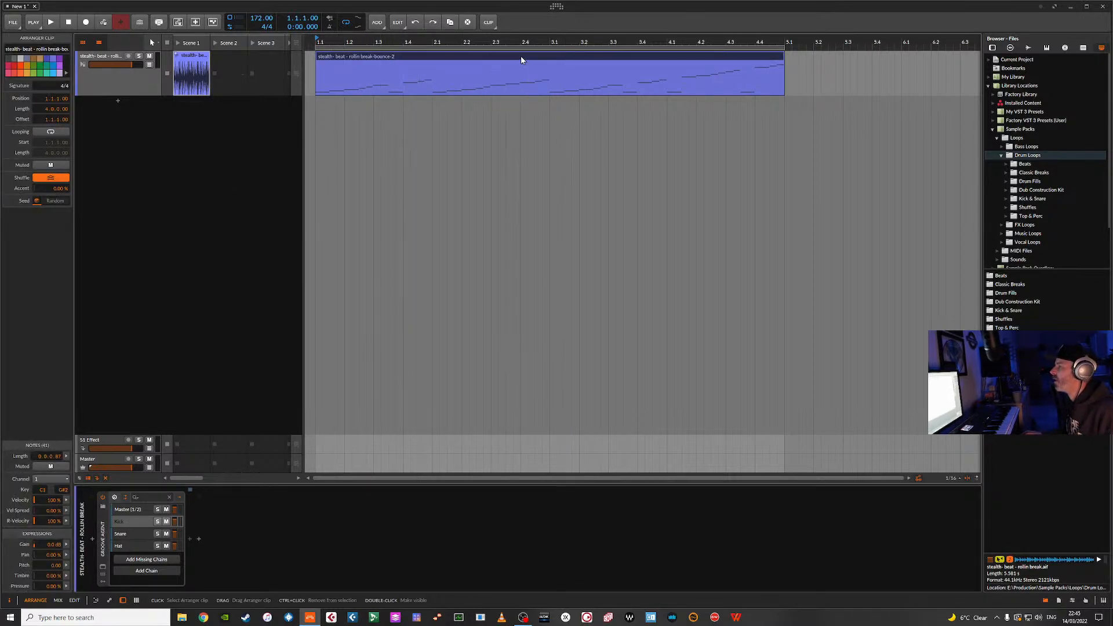
drag(522, 60, 240, 58)
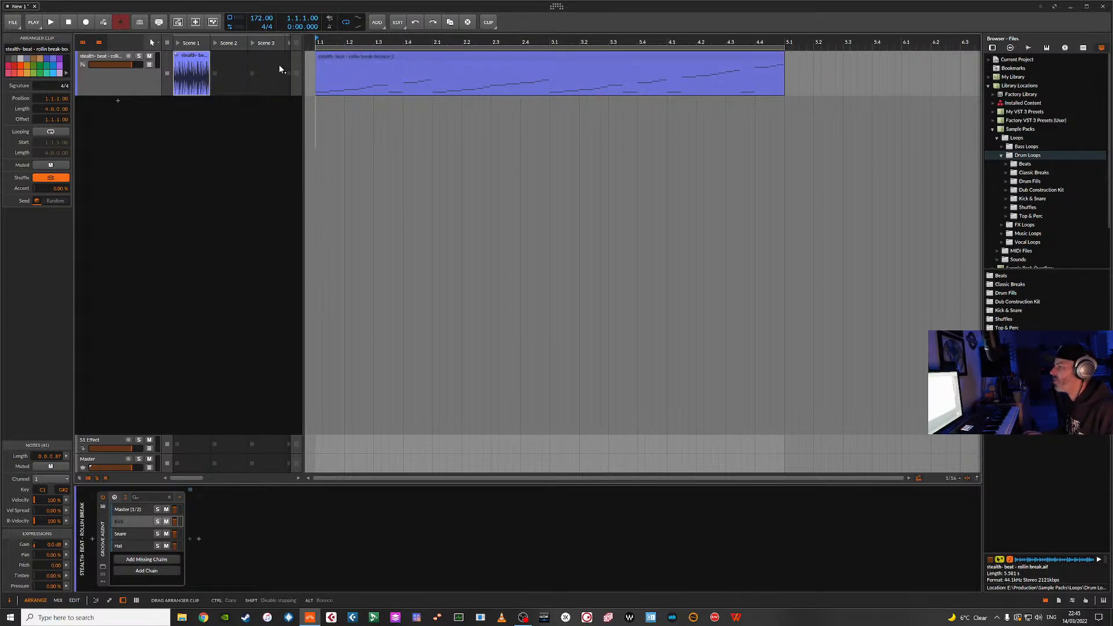
click(232, 69)
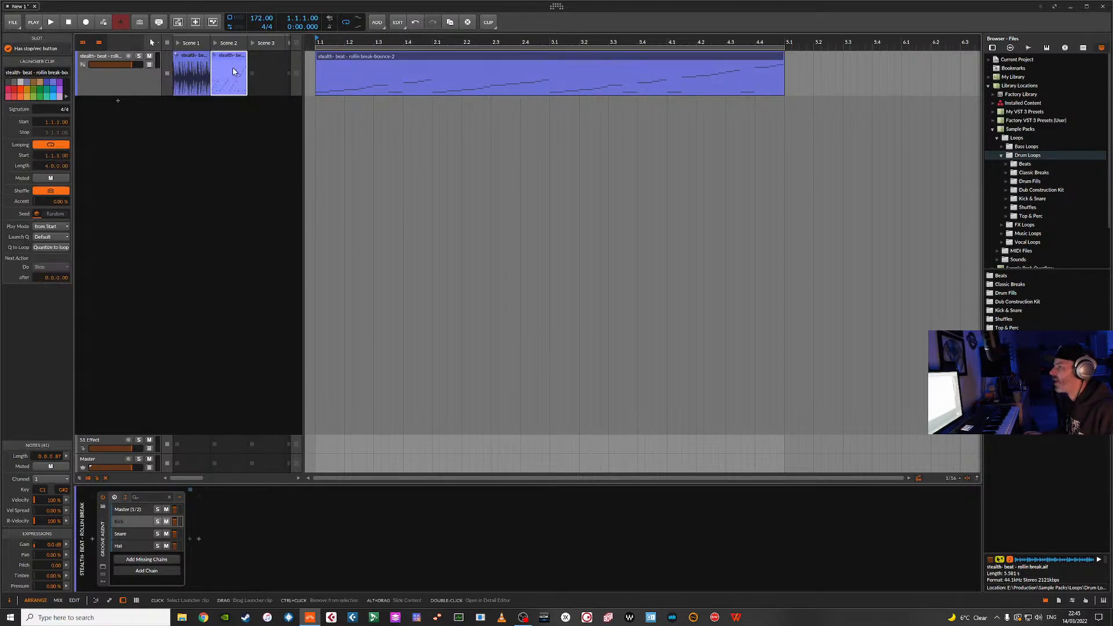
click(82, 42)
Bounce the arranger's four-bar note clip in place to audio and enlarge the track height.
click(373, 58)
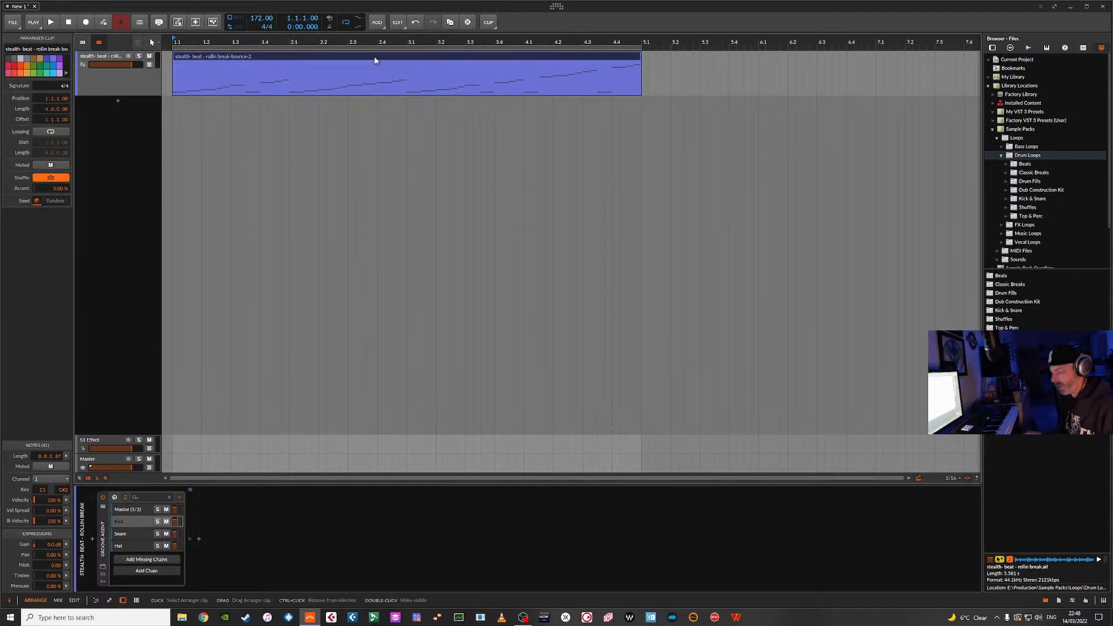
key(ctrl+b)
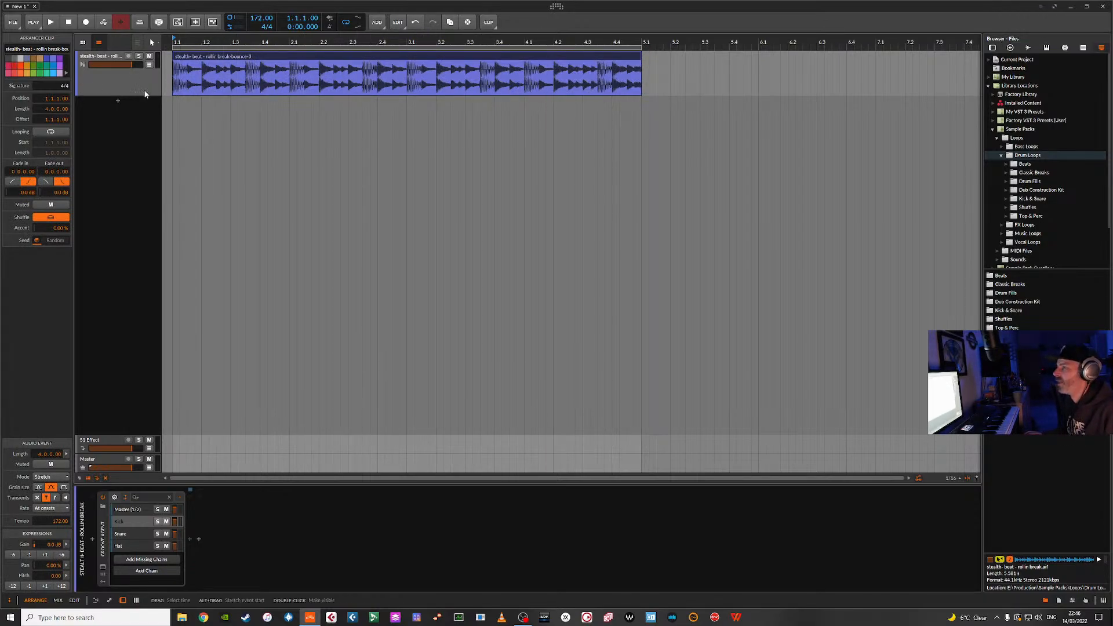
drag(145, 94, 145, 182)
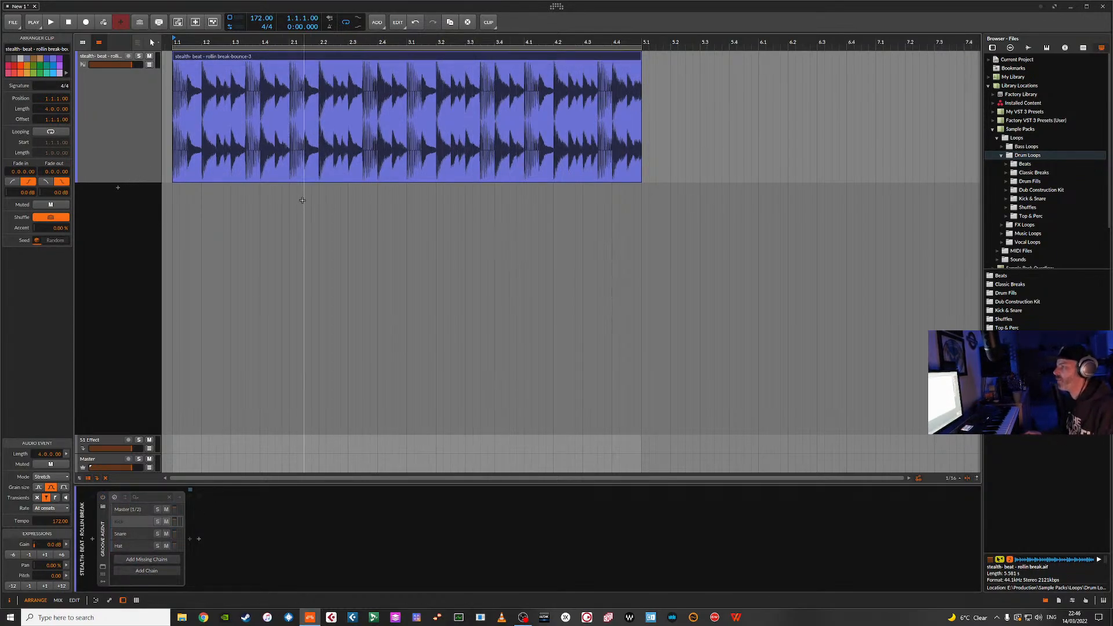
Play back the bounced audio clip in the arranger.
key(space)
key(space)
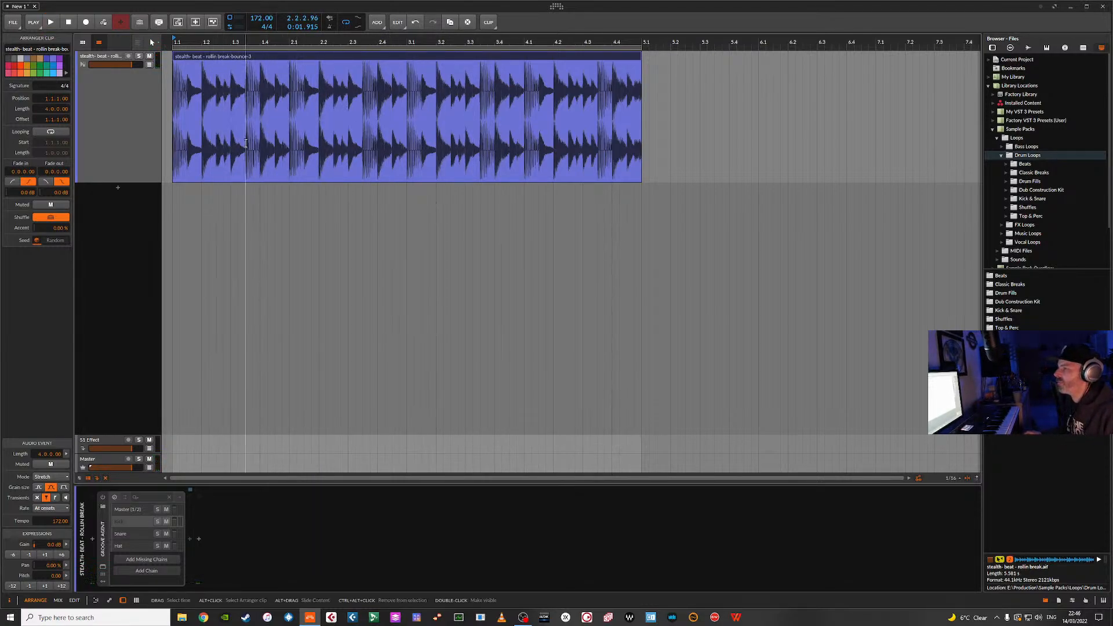
key(space)
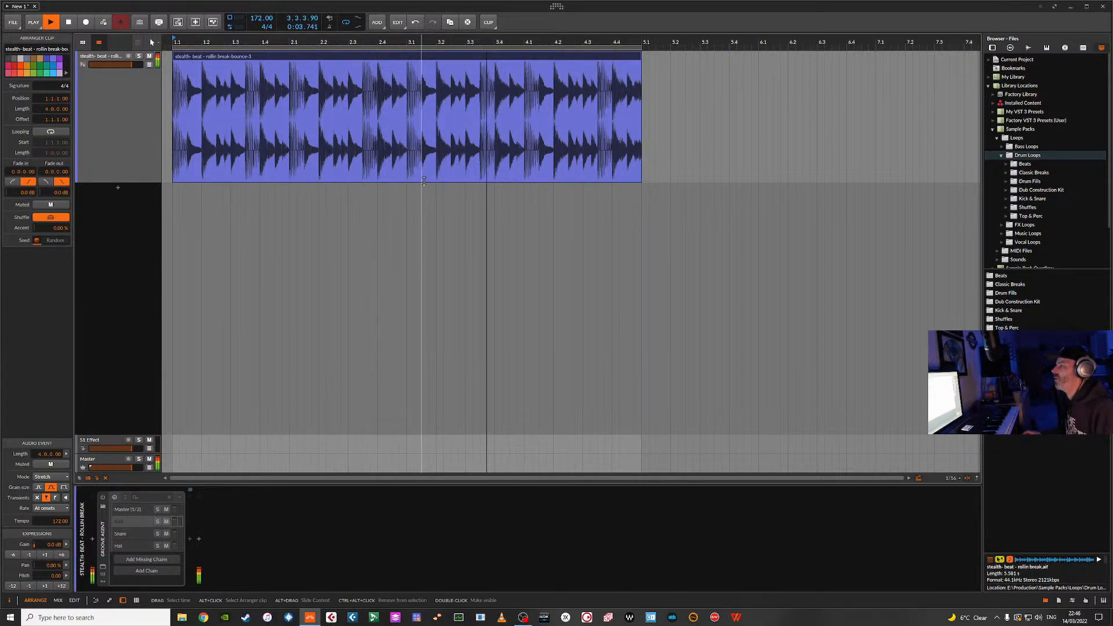
key(space)
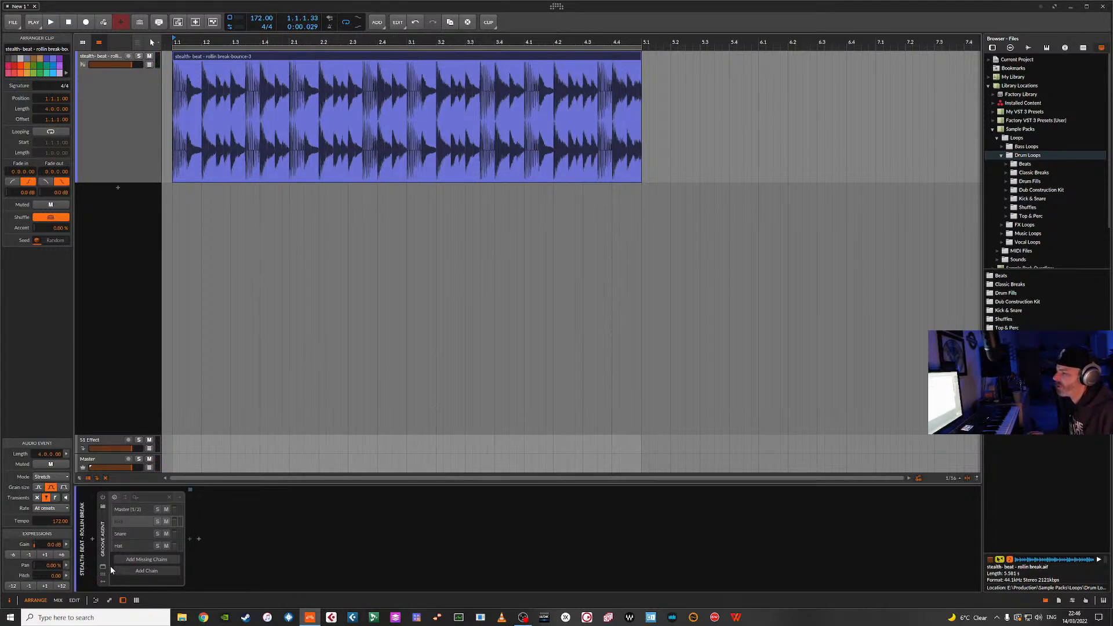
Reactivate the Groove Agent device and open its plug-in window.
click(103, 497)
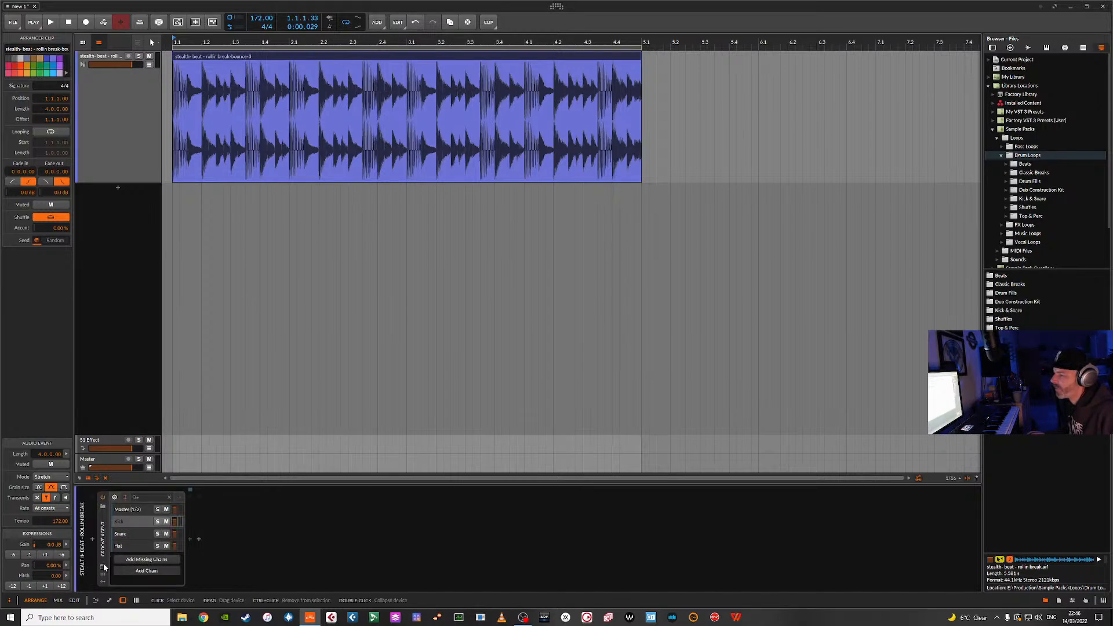
click(103, 567)
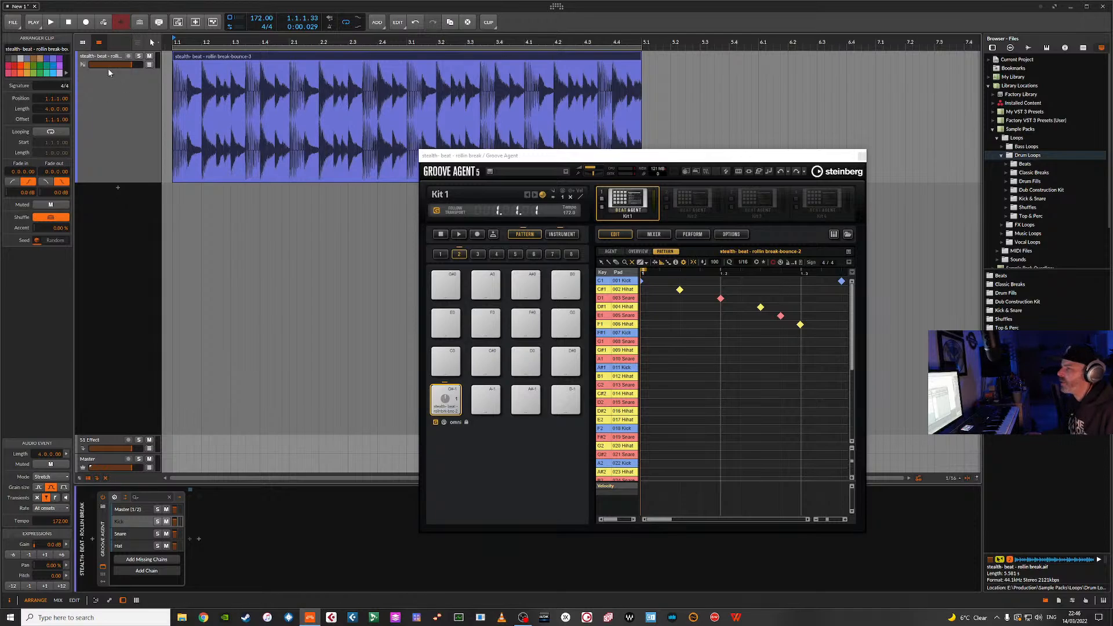
Show the clip launcher and place a copy of the Scene 2 note clip in the arranger at bar 5.
click(83, 42)
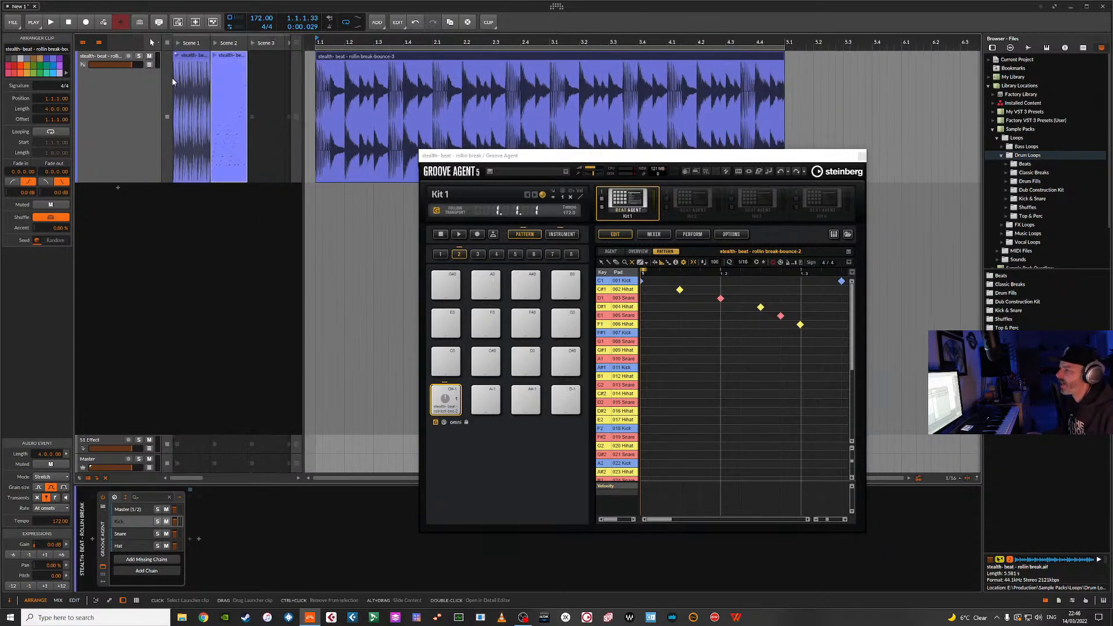
click(233, 57)
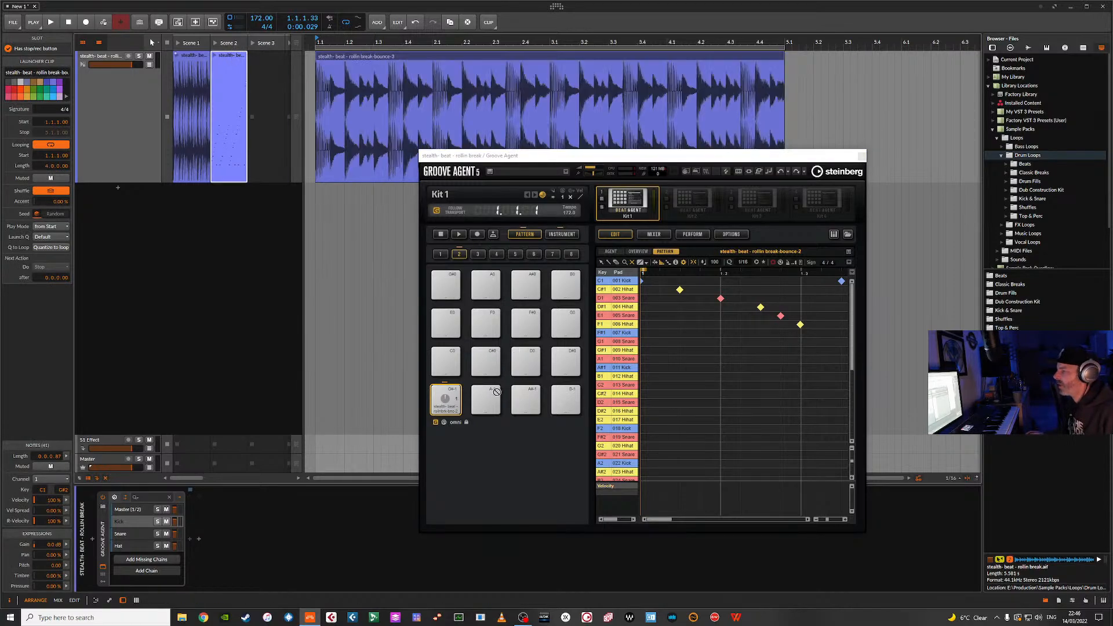
drag(477, 294, 786, 73)
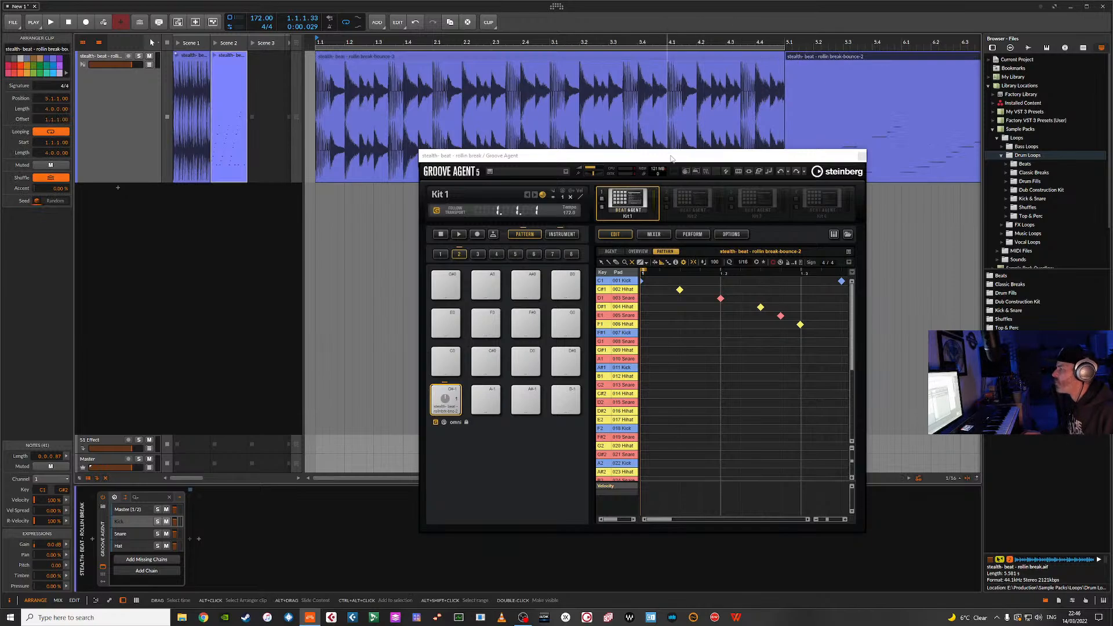
Move the Groove Agent window below the track, select the audio and note clips and play them back in sequence.
drag(694, 157, 602, 275)
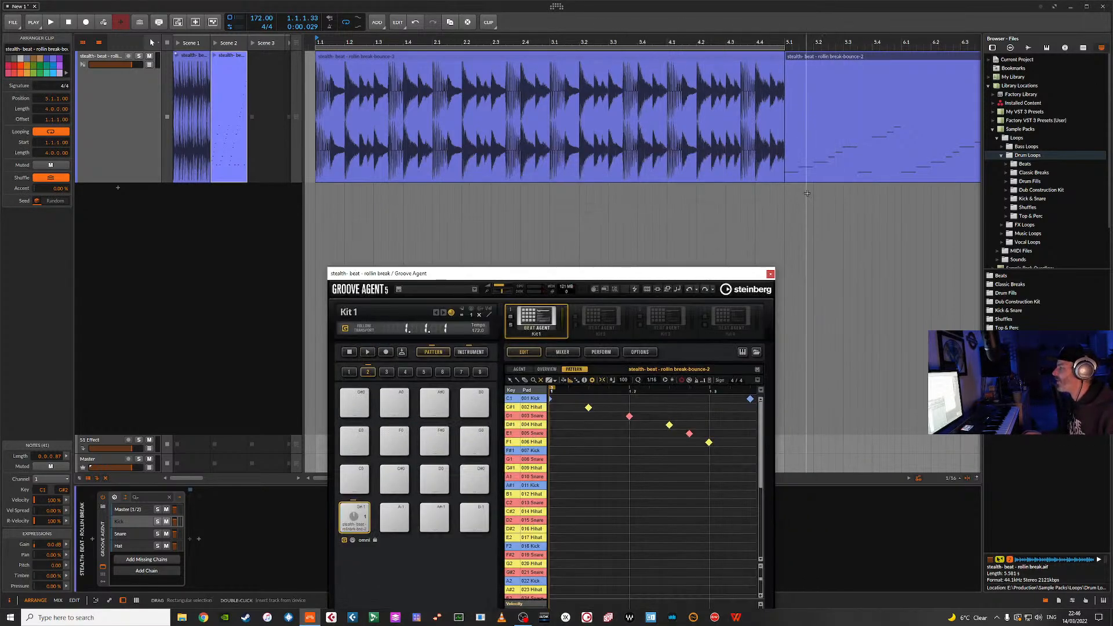
drag(806, 192, 751, 161)
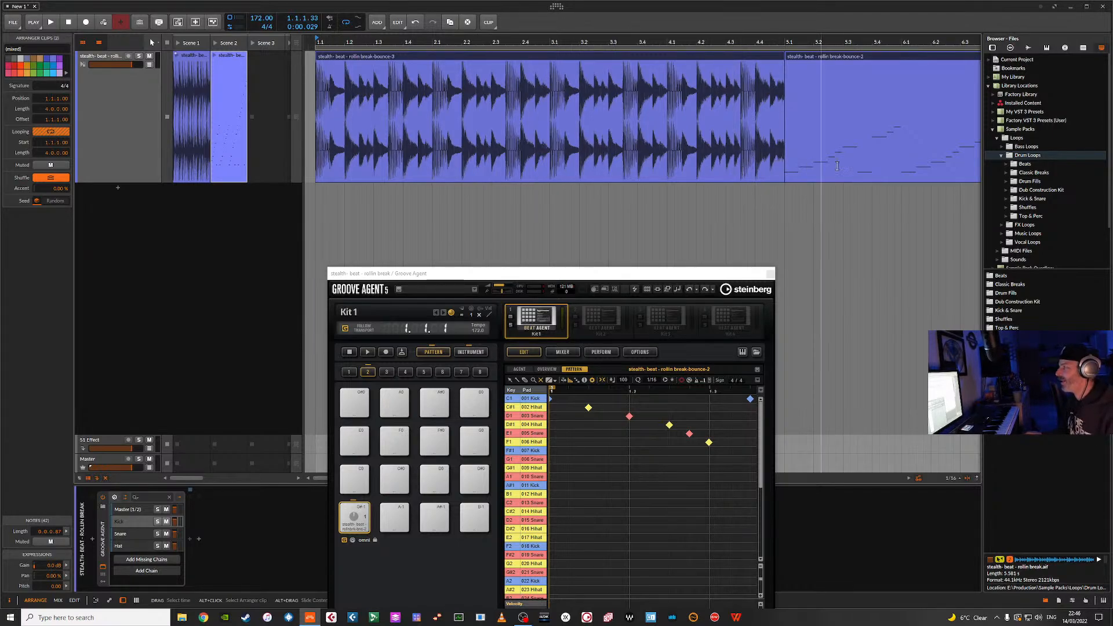
key(space)
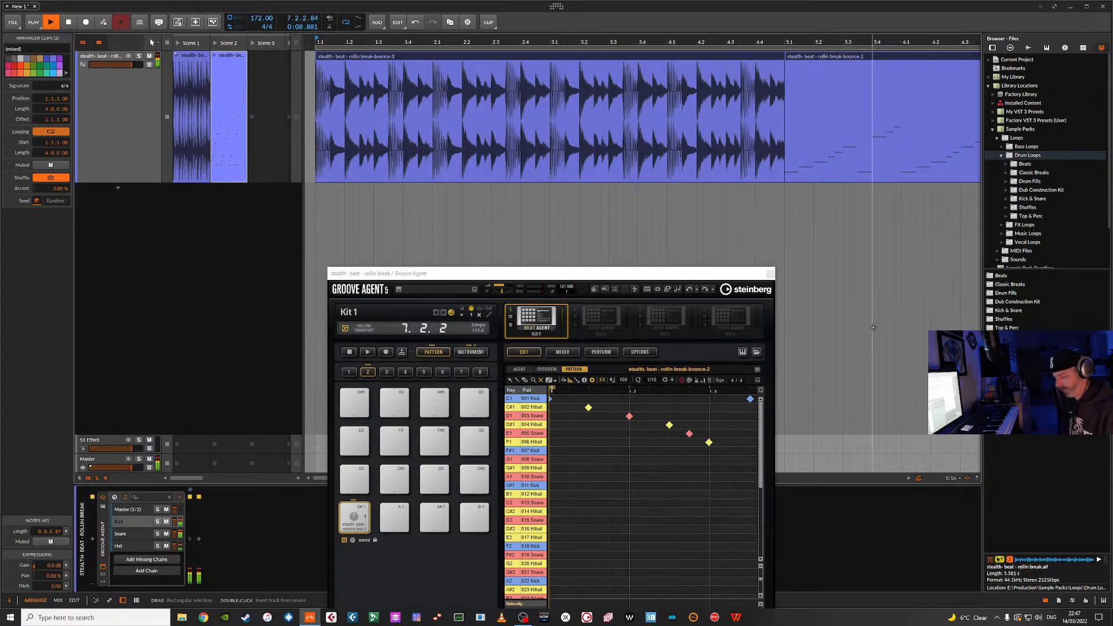
key(minus)
key(minus)
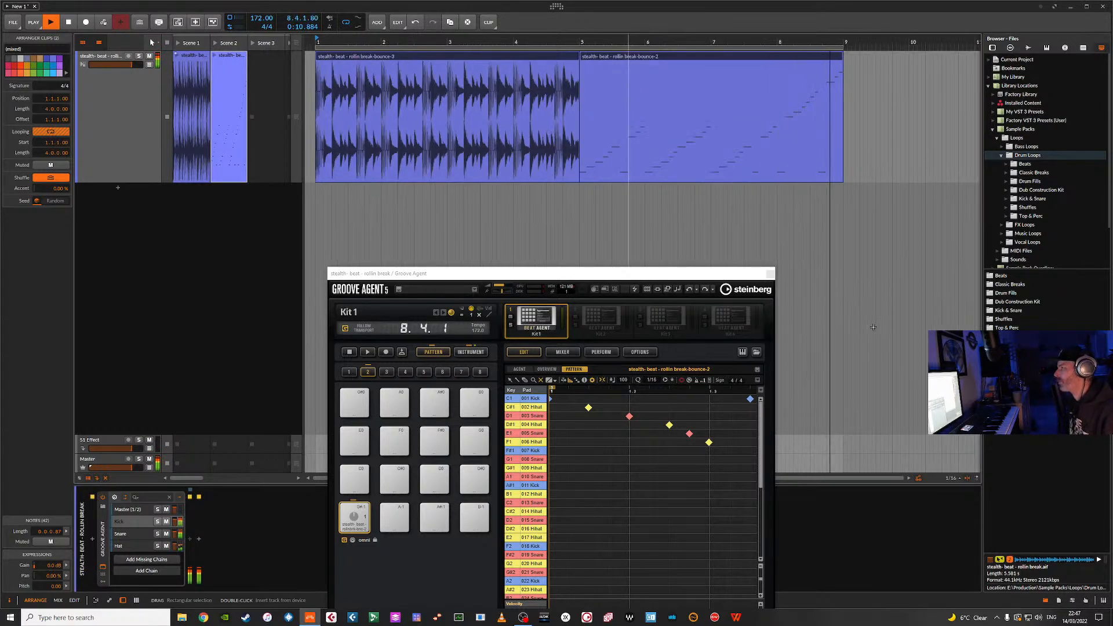
key(space)
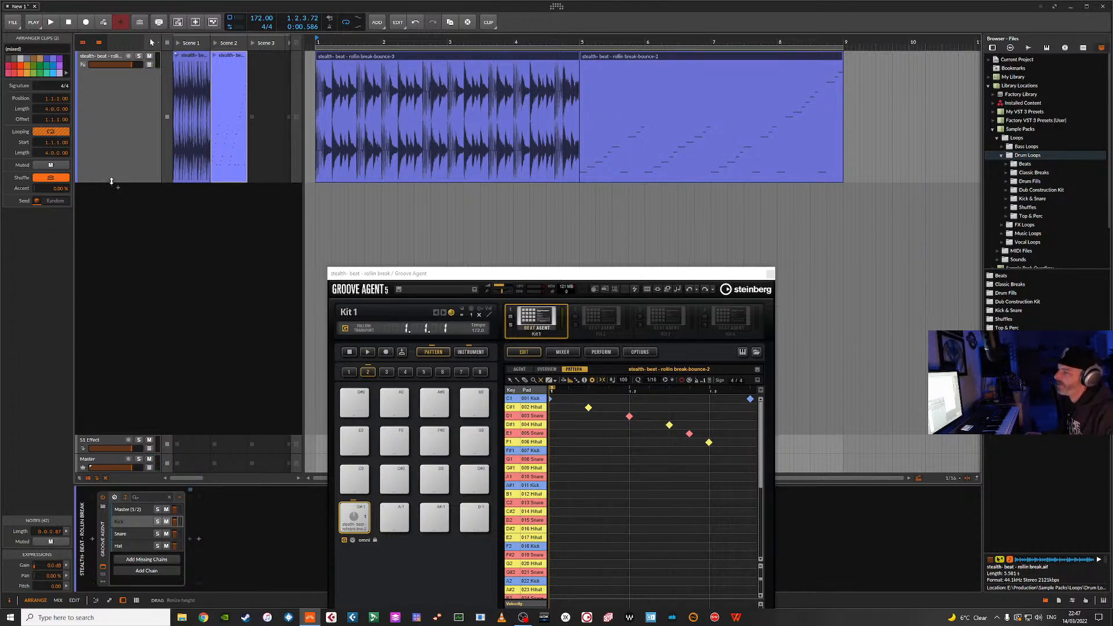
Shrink the break track's height and delete the note clip at bar 5.
drag(110, 183, 111, 94)
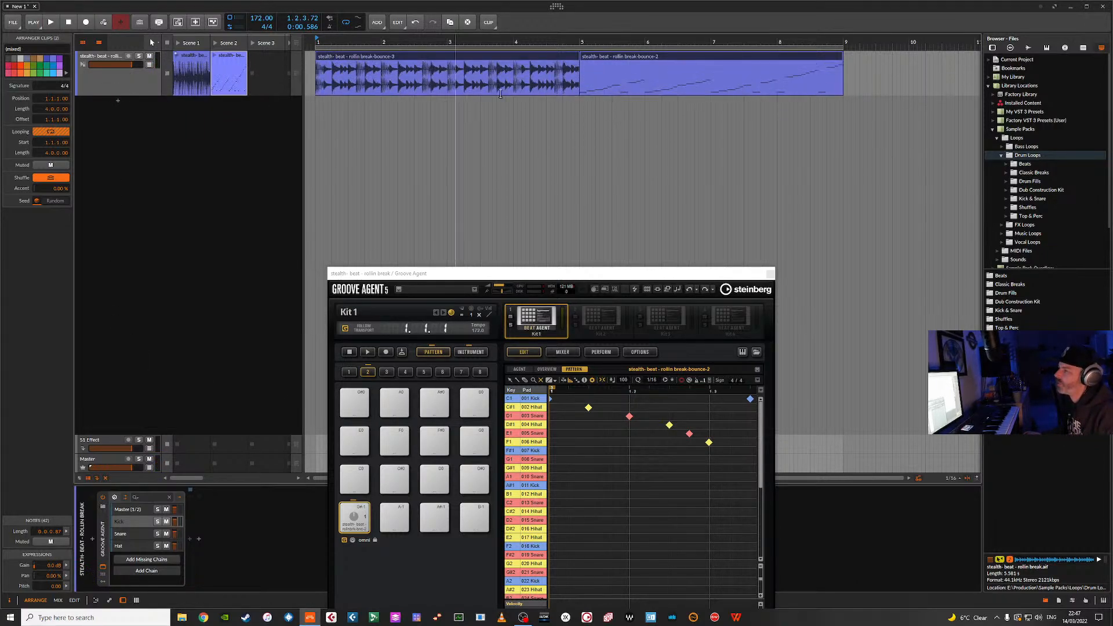
click(706, 61)
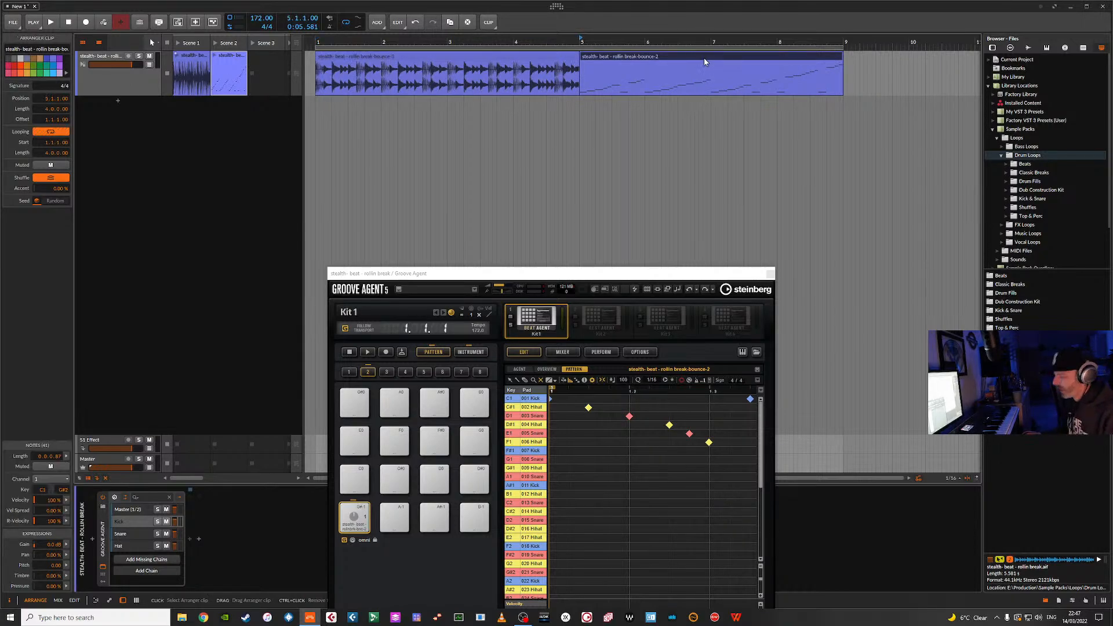
key(Delete)
Copy the bounced audio clip into the Scene 3 launcher slot and move the Groove Agent window up beneath the arranger track.
click(475, 61)
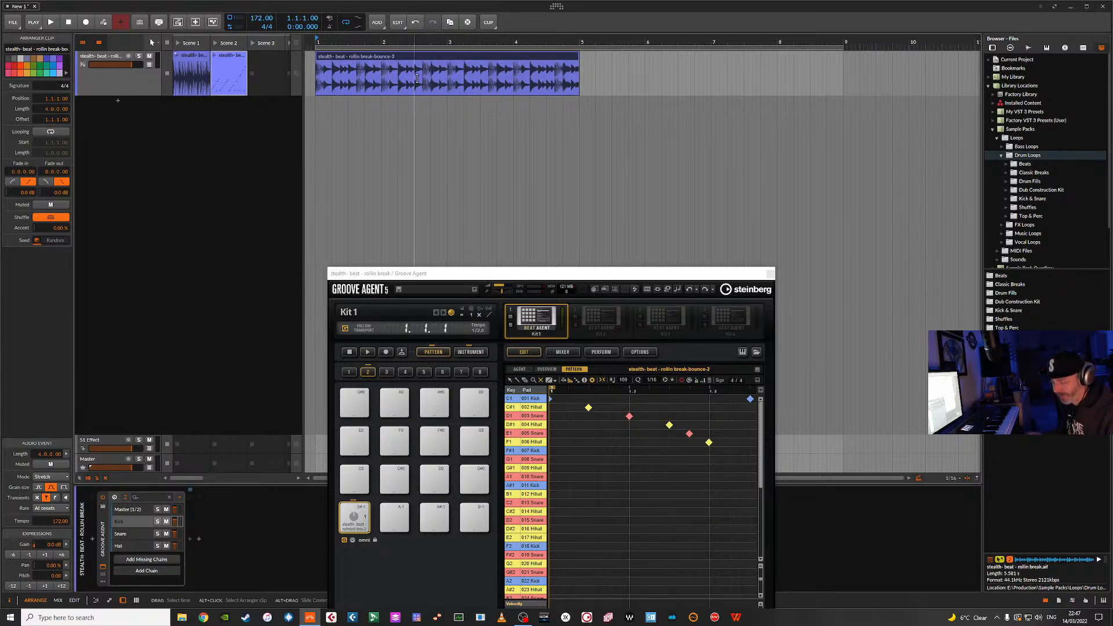
drag(417, 78, 270, 71)
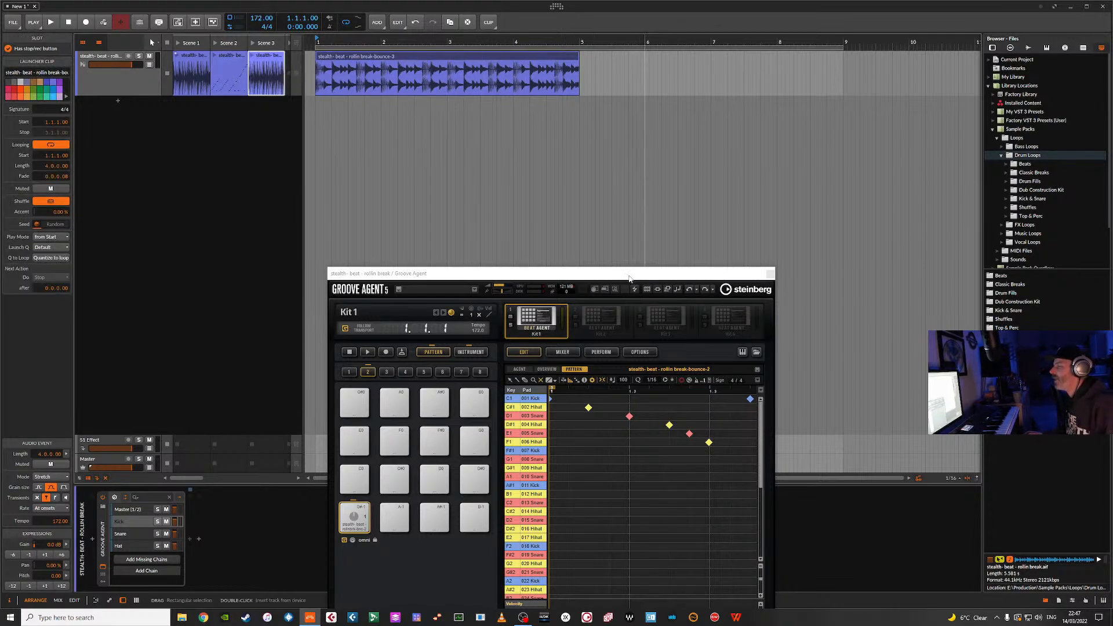
drag(629, 278, 728, 141)
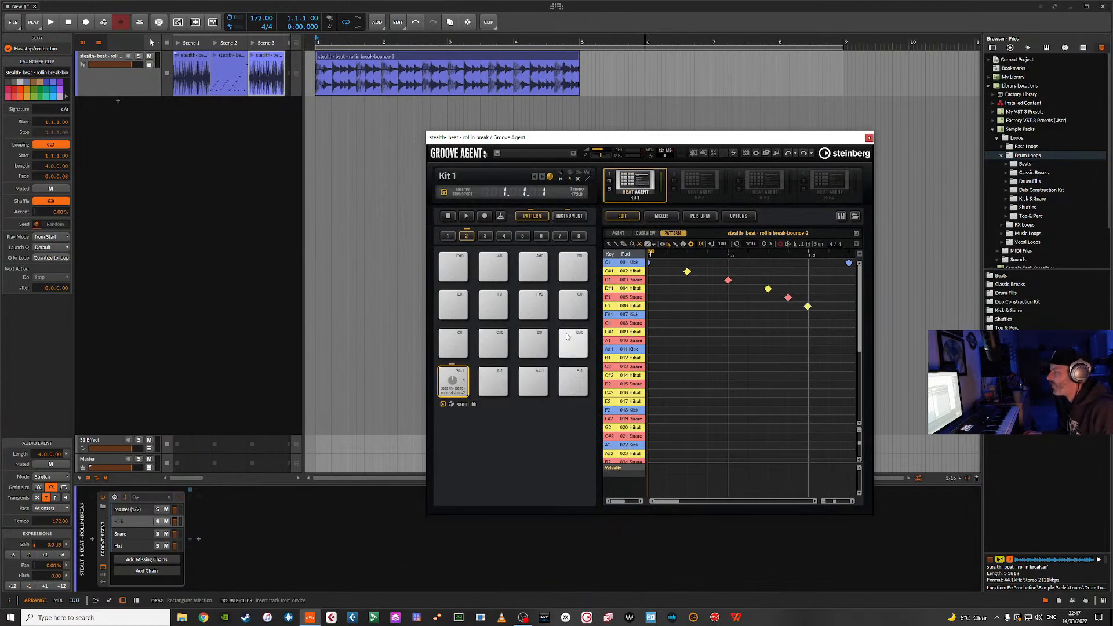
Copy the Scene 2 note clip to bar 5 and export the project's MIDI as Beat 140322 into MIDI files > Bitwig Exports.
drag(229, 70, 583, 65)
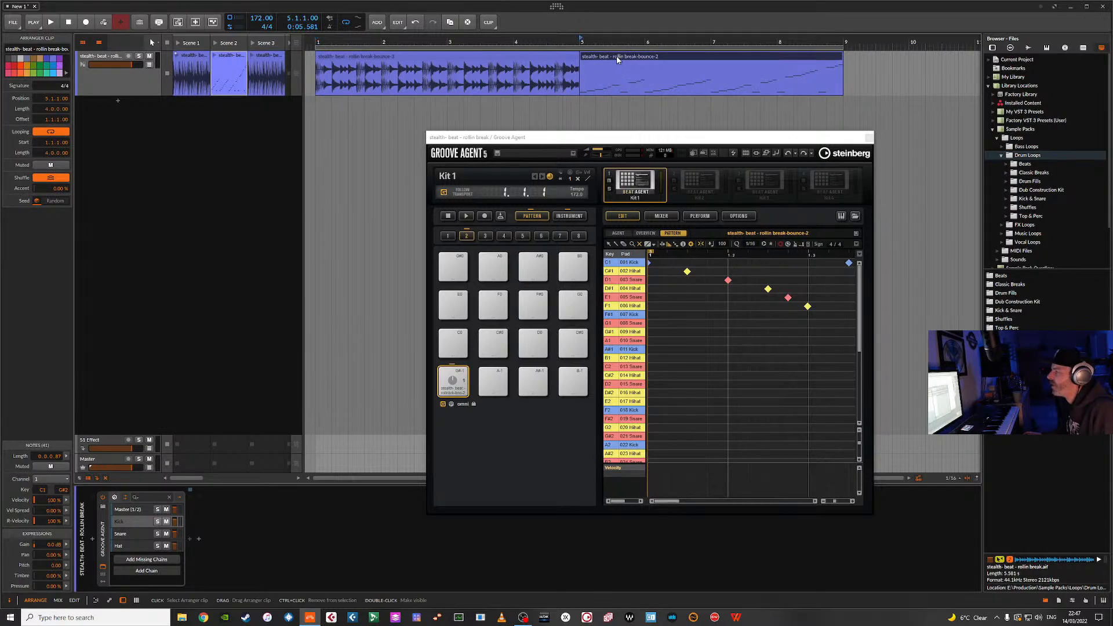
click(14, 24)
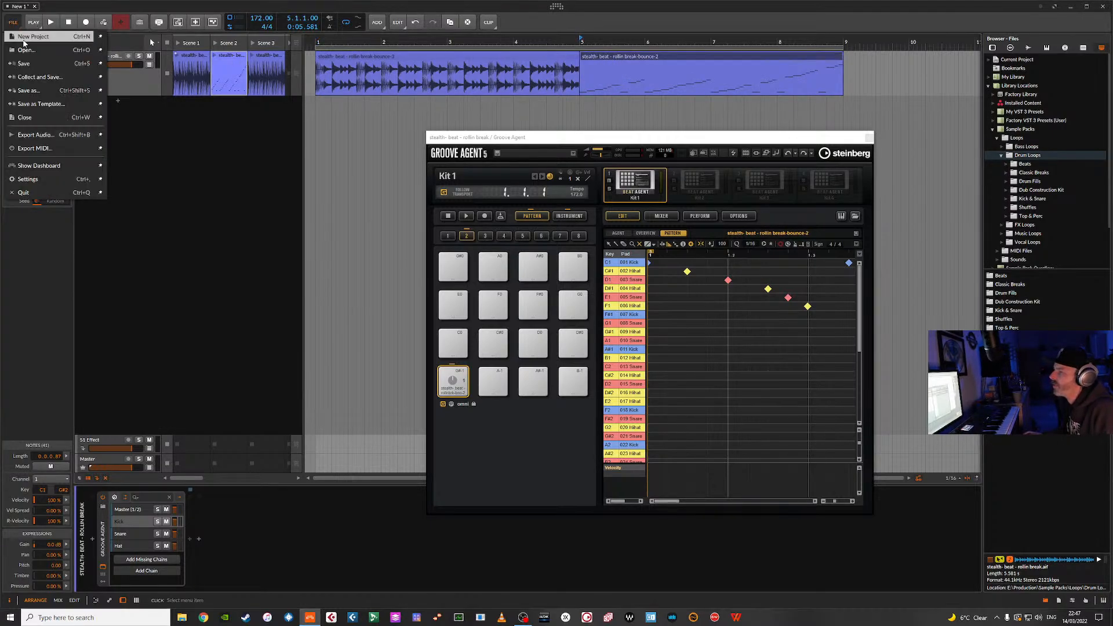
click(35, 147)
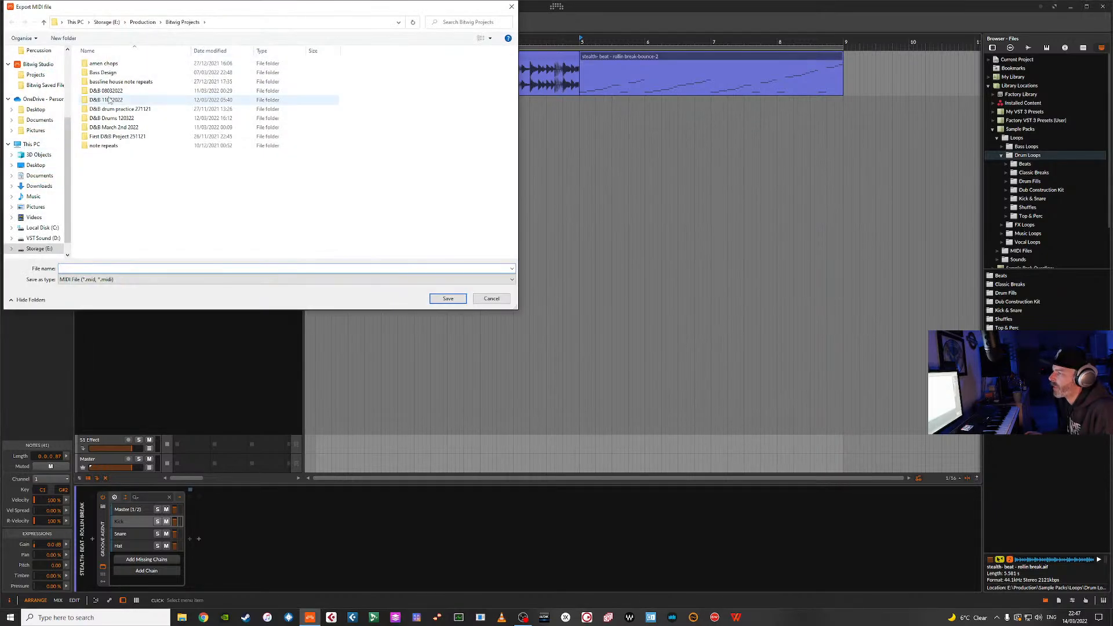
click(142, 22)
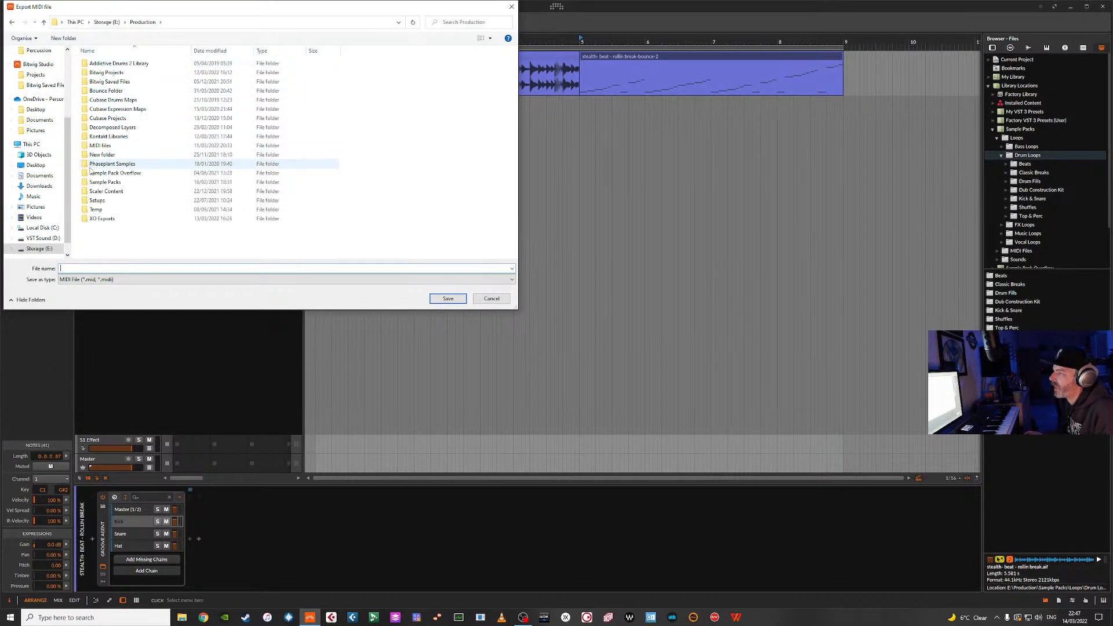
double_click(97, 145)
double_click(103, 63)
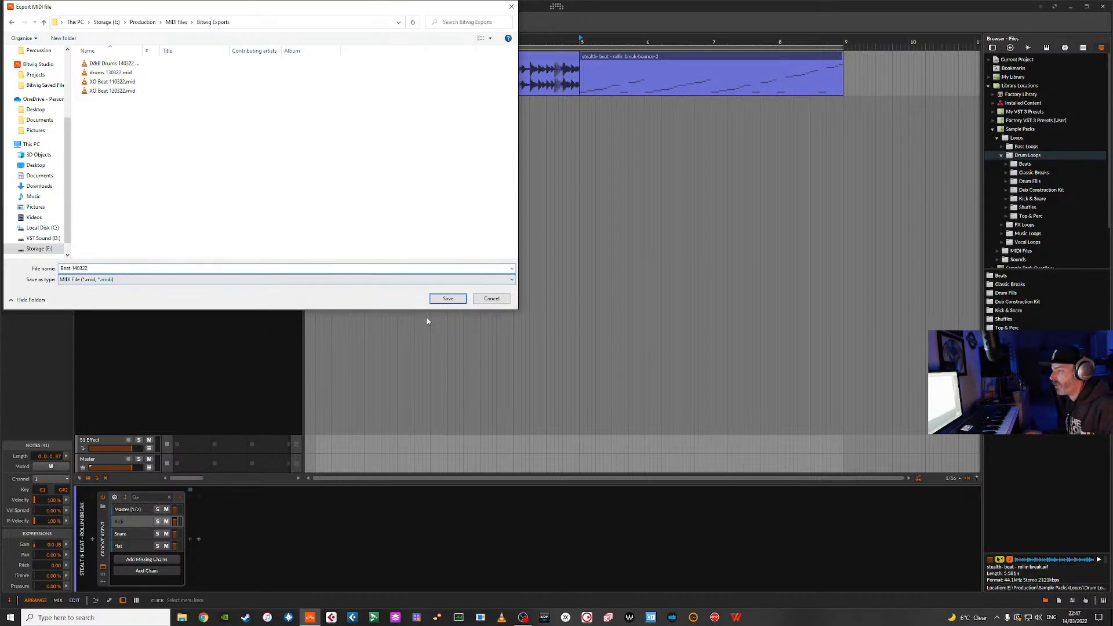
click(447, 298)
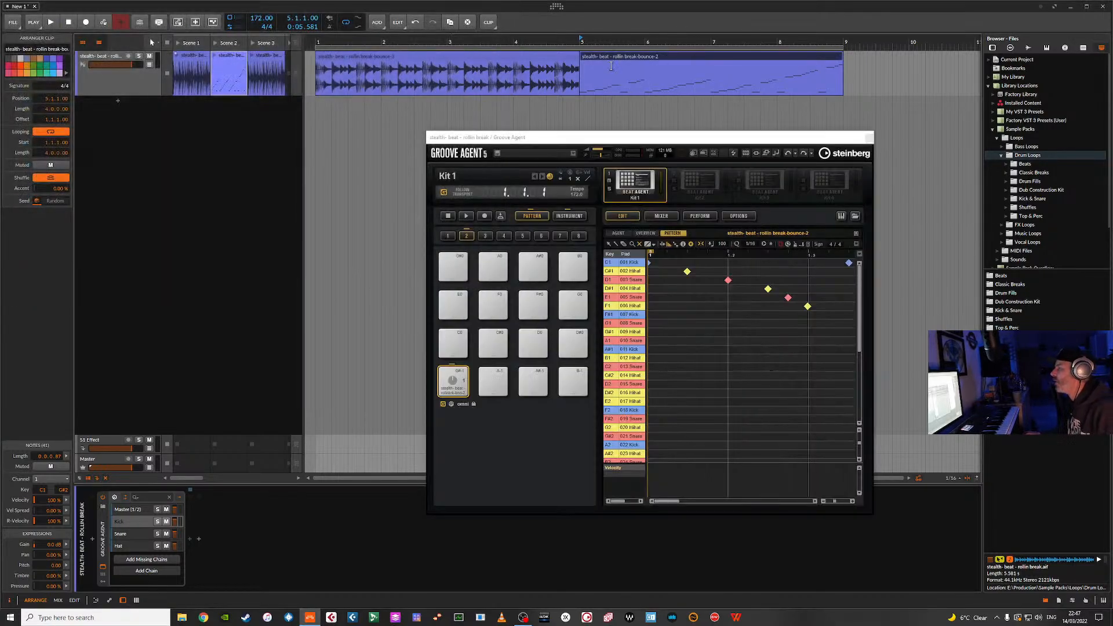
Find Beat 140322.mid in File Explorer under Storage (E:) > Production > MIDI files > Bitwig Exports and load it onto Groove Agent's second pattern pad.
click(181, 617)
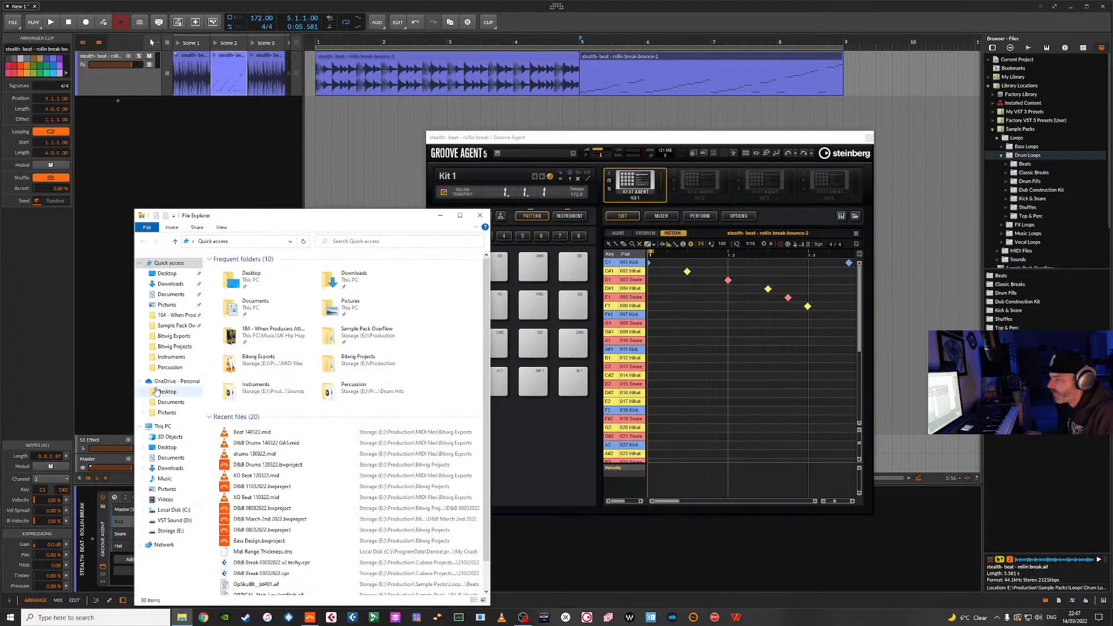
click(170, 531)
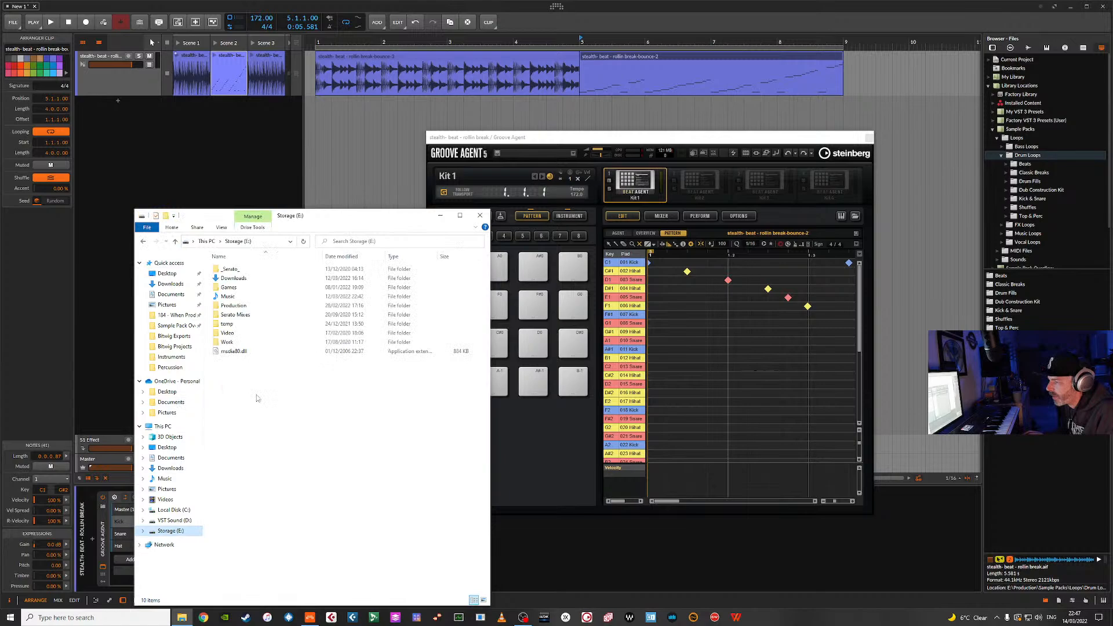
double_click(234, 305)
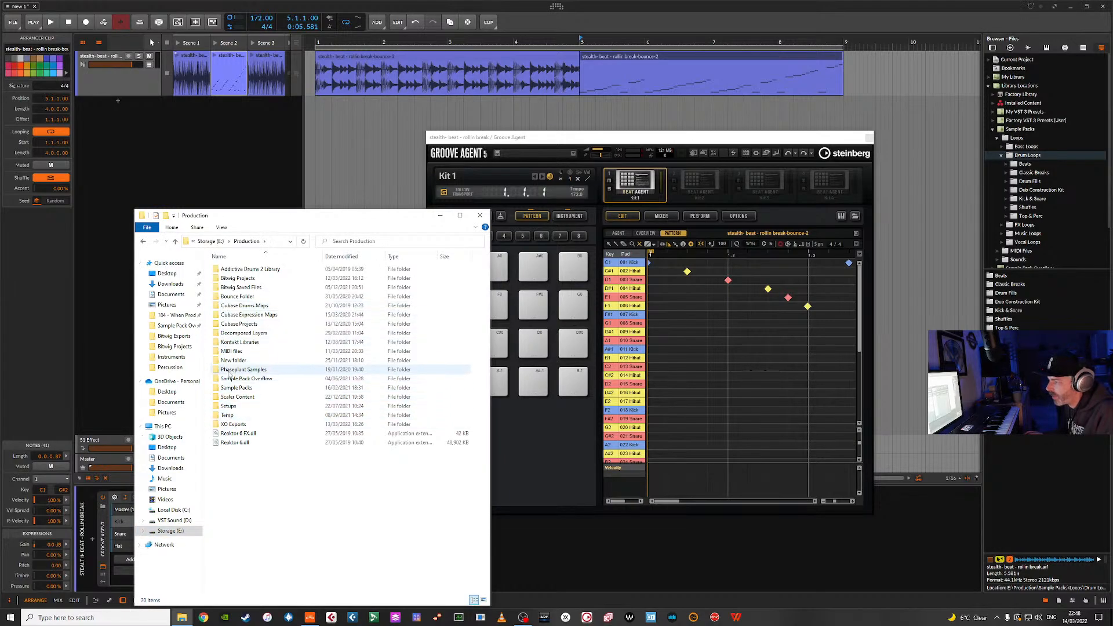
double_click(232, 351)
double_click(229, 269)
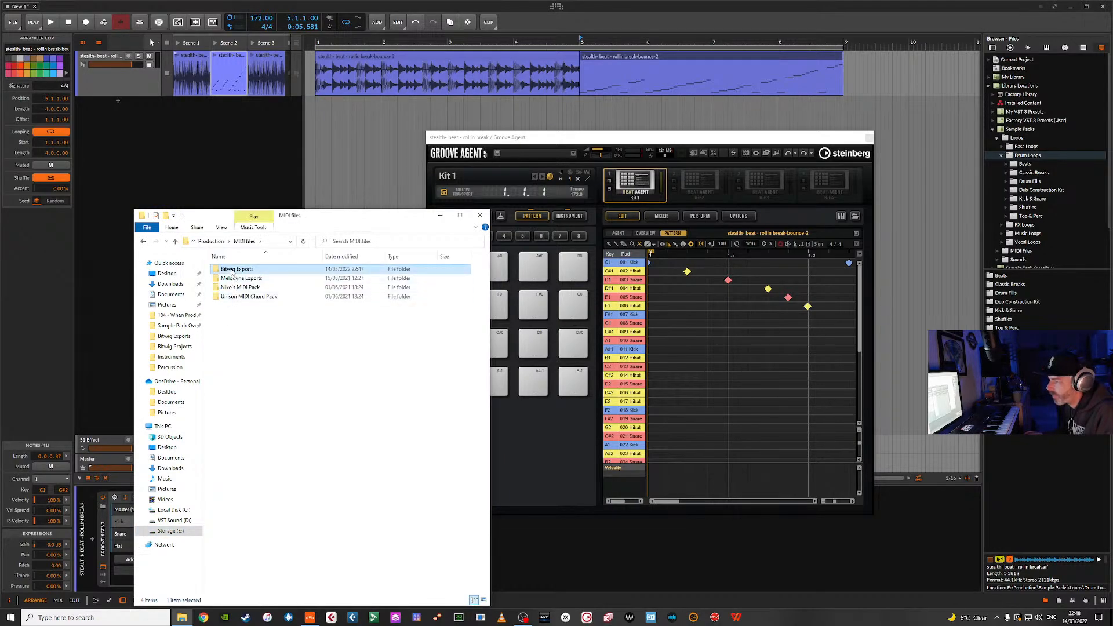
drag(229, 270, 500, 383)
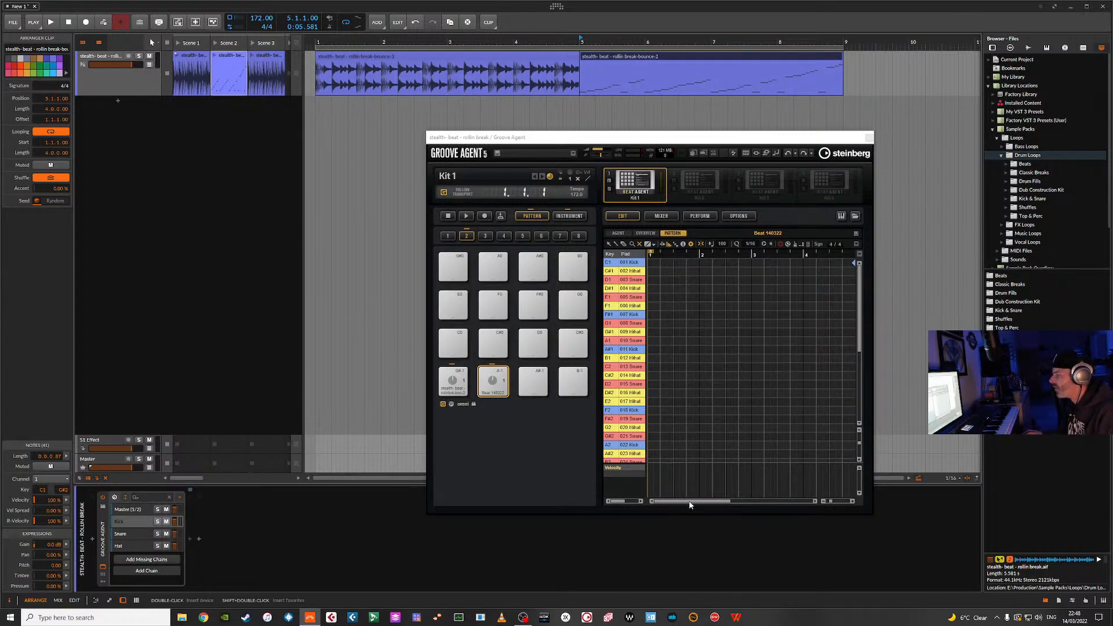
Examine the start and end of the imported Beat 140322 pattern and audition both pattern pads.
drag(690, 504, 801, 514)
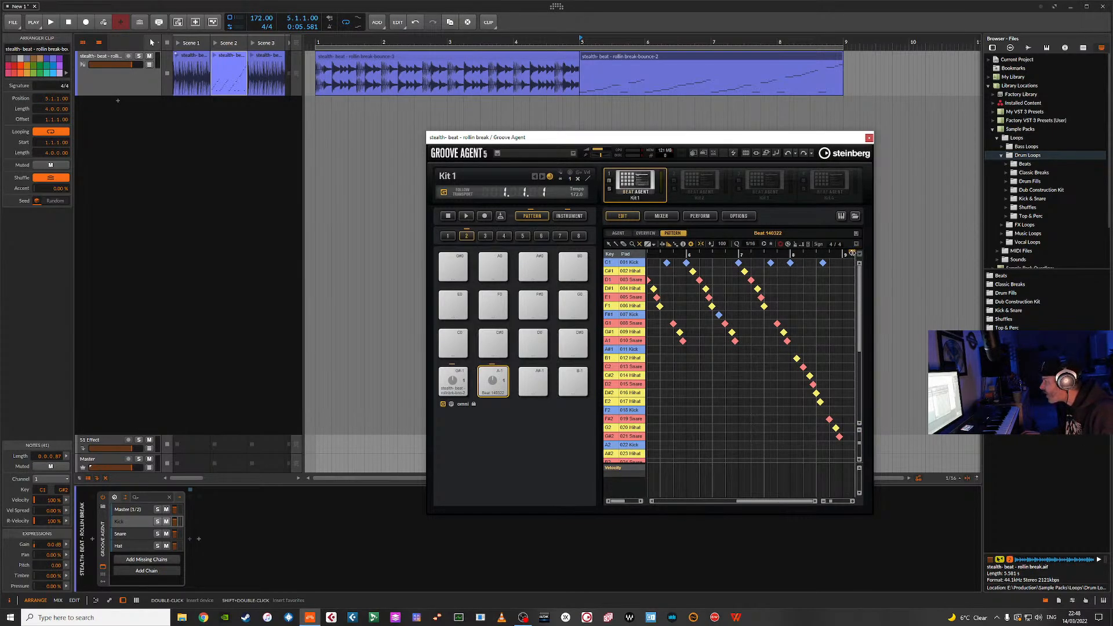
drag(847, 254, 846, 254)
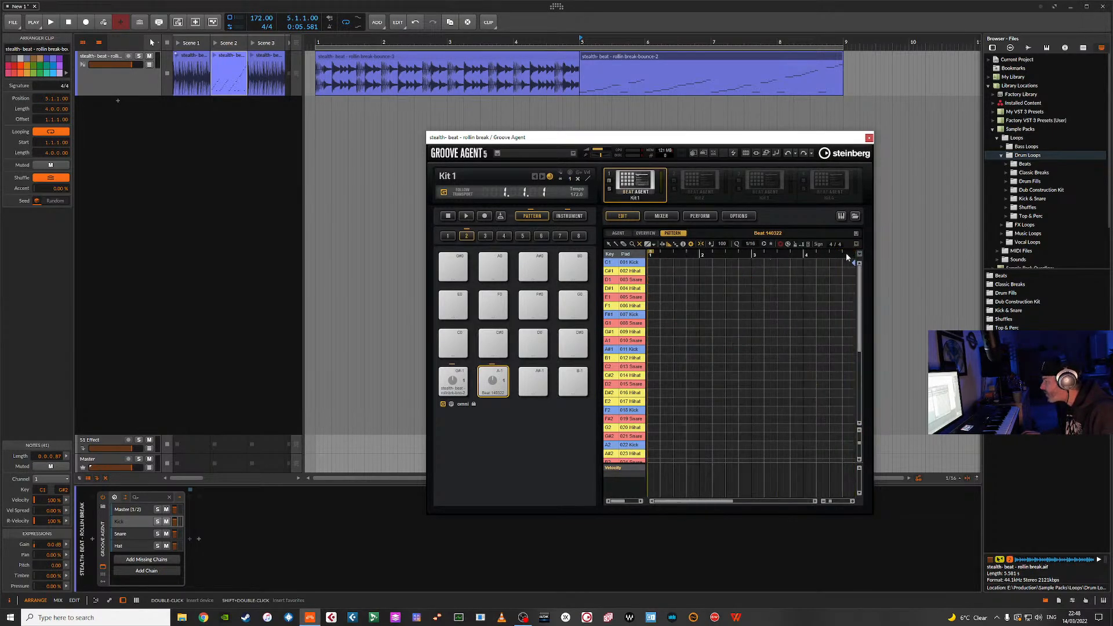
click(497, 377)
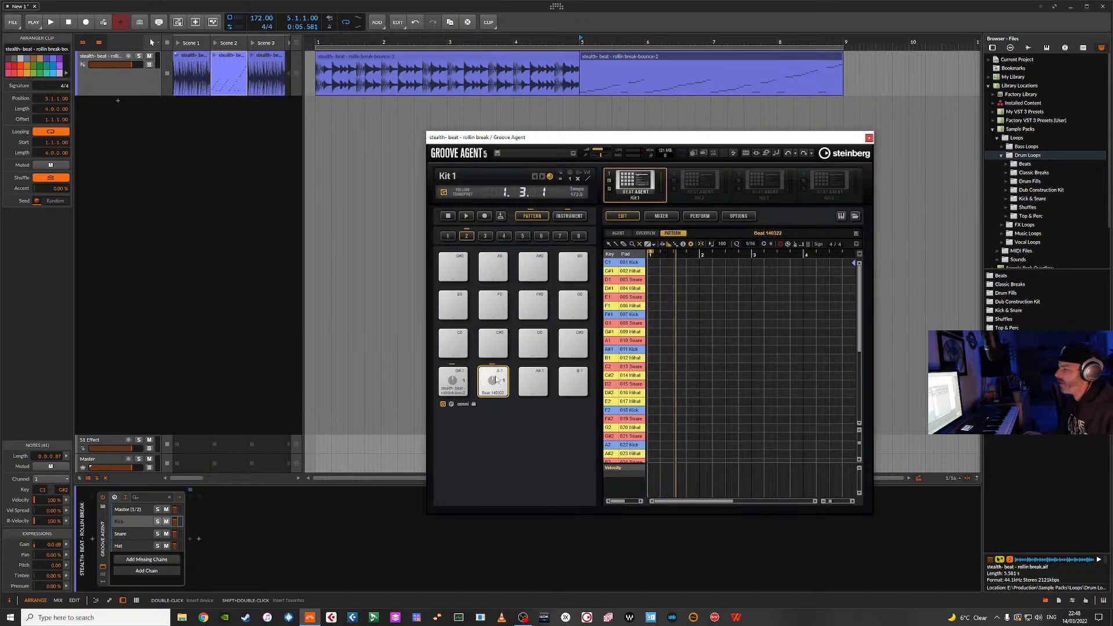
click(672, 54)
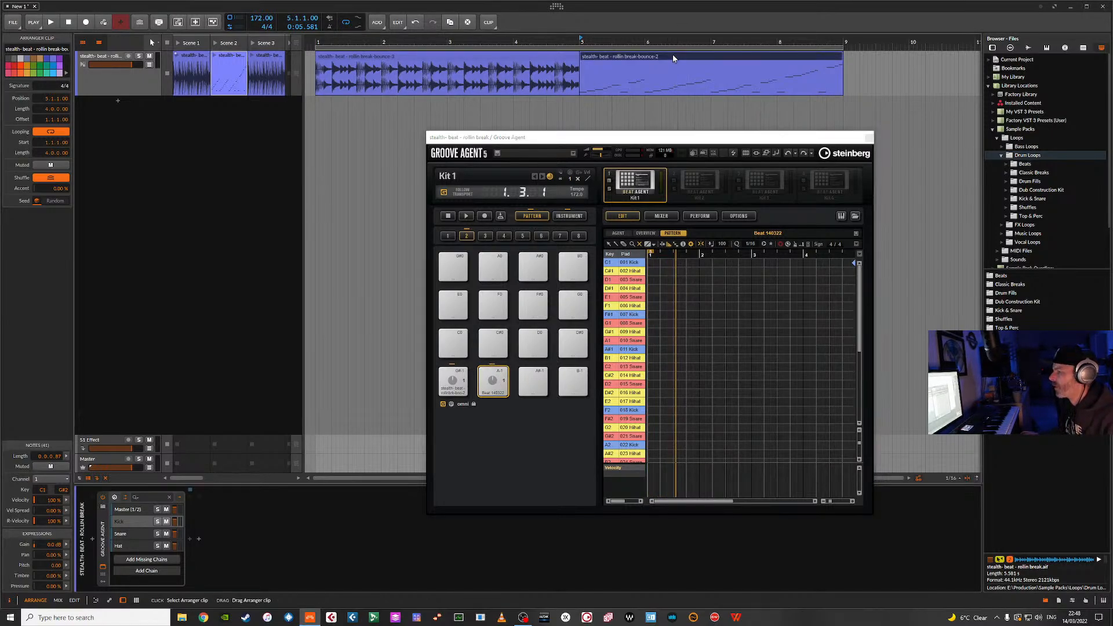
click(464, 383)
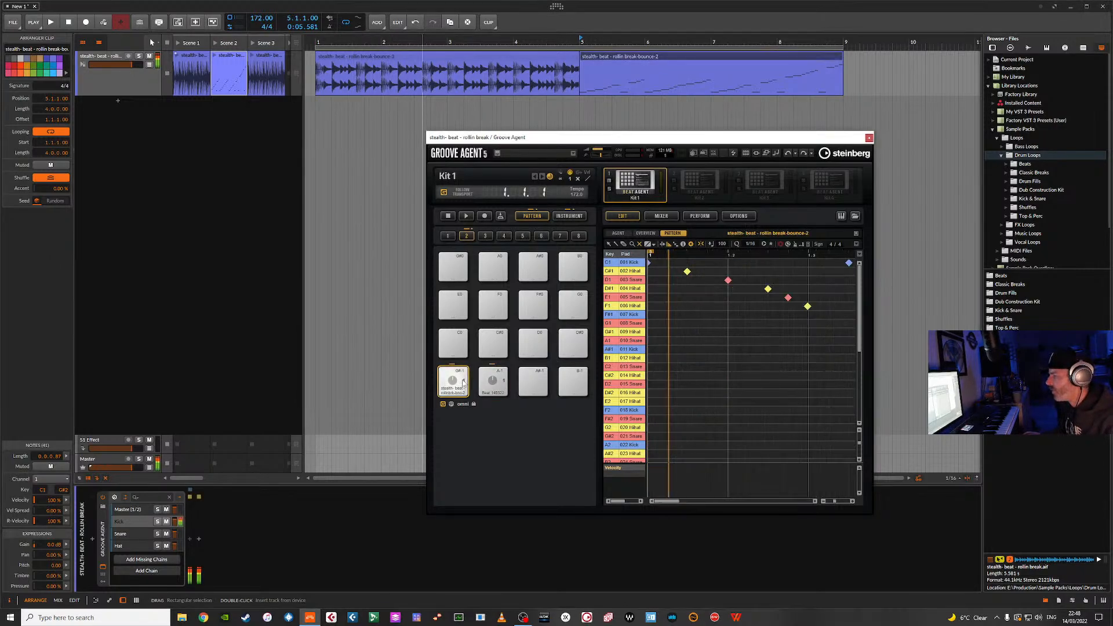
Set the Beat 140322 pattern's start to bar 5 and audition it against the first pad's pattern.
click(501, 379)
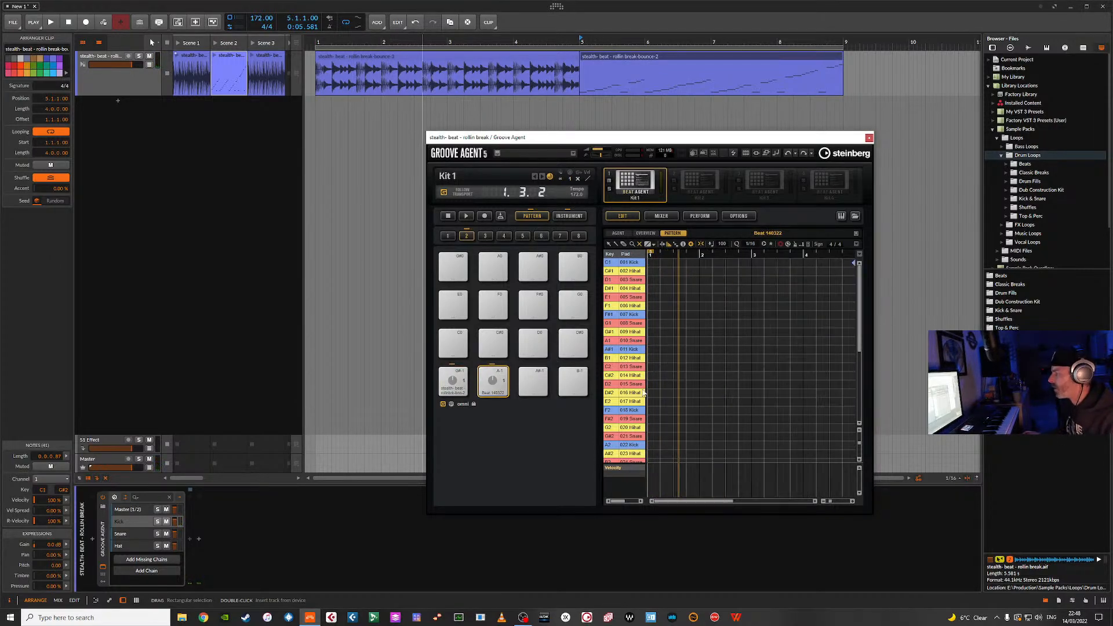
scroll(786, 367, down, 4)
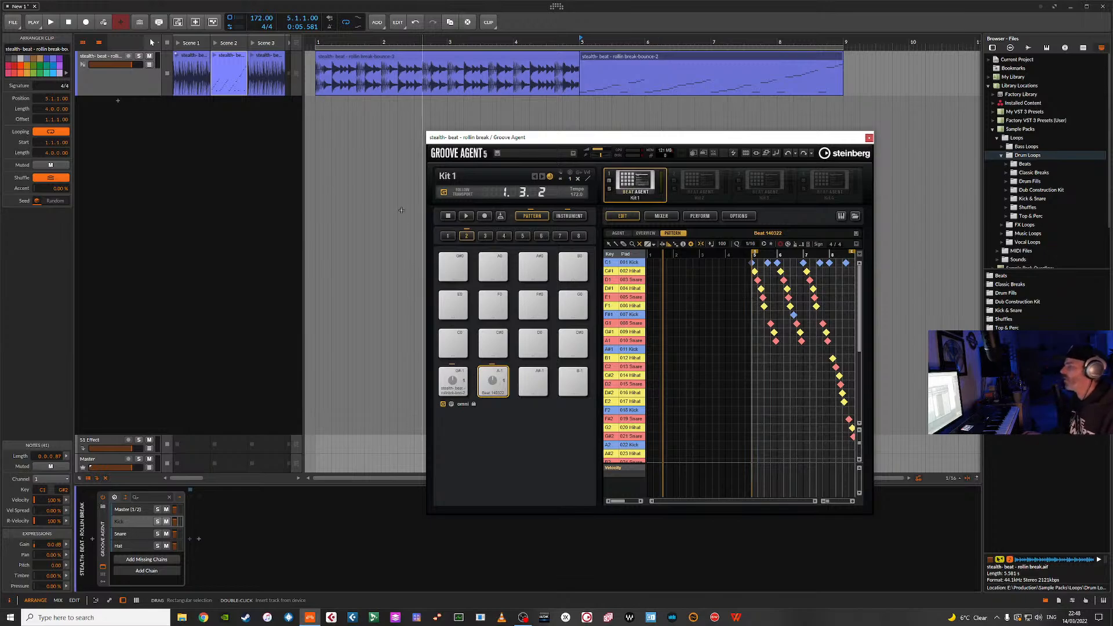
click(502, 376)
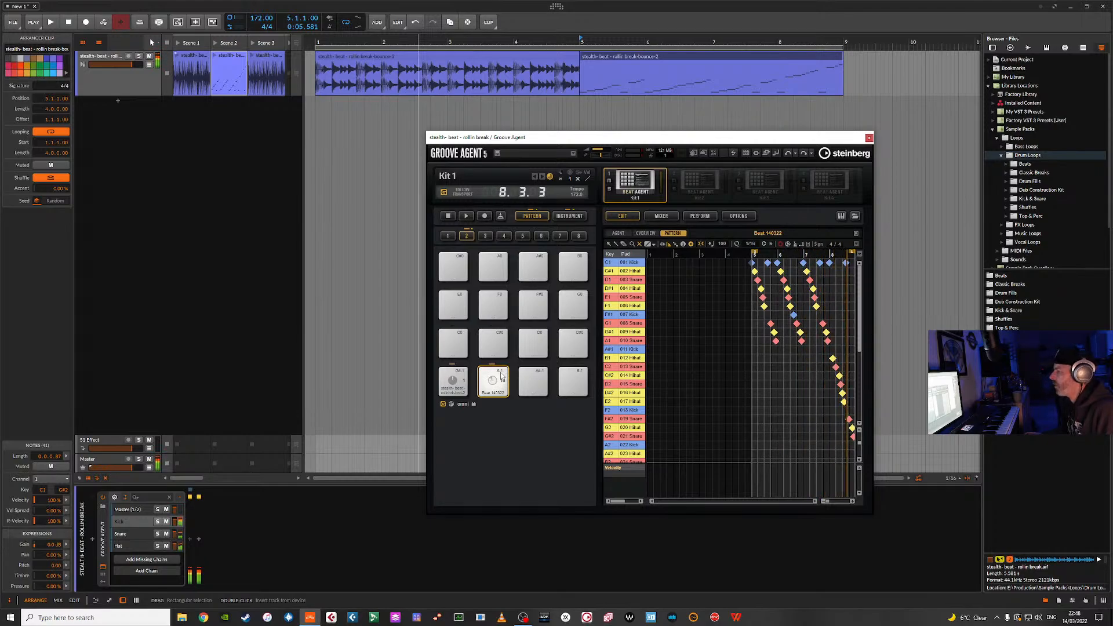
click(453, 380)
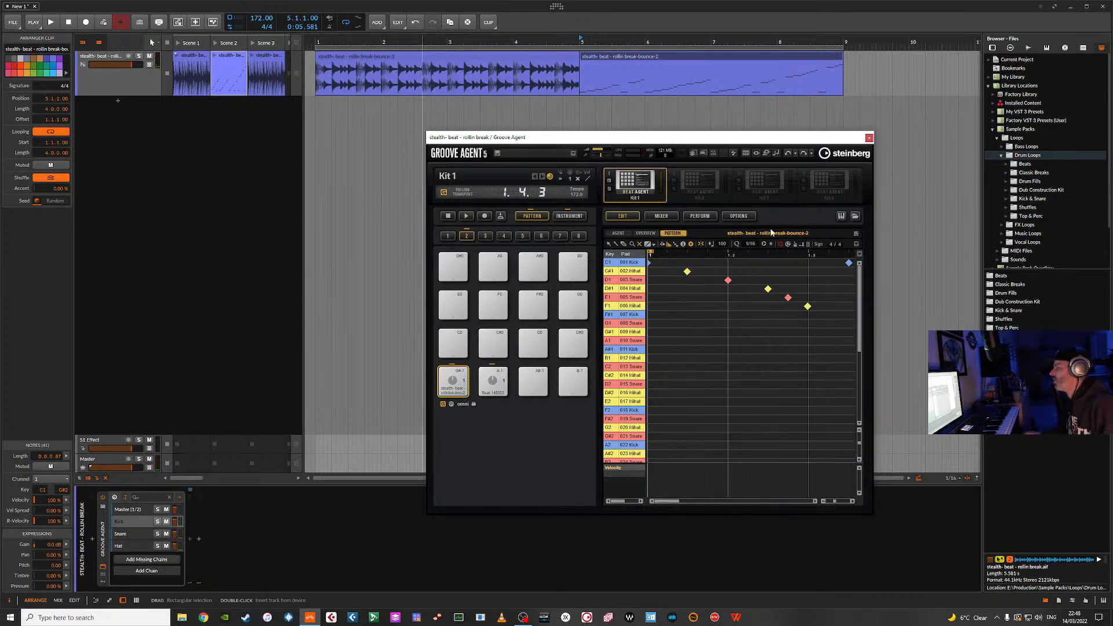
Open the bar 5 note clip in the note editor, then reposition and enlarge the Groove Agent window beneath the arranger track.
click(687, 58)
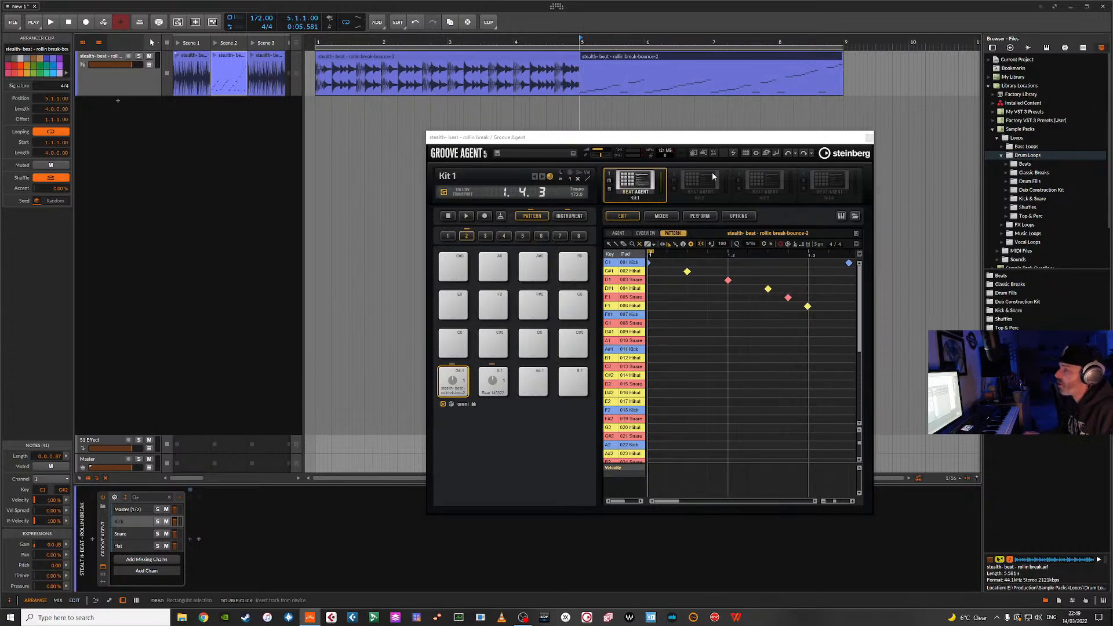
drag(712, 144, 807, 176)
double_click(635, 56)
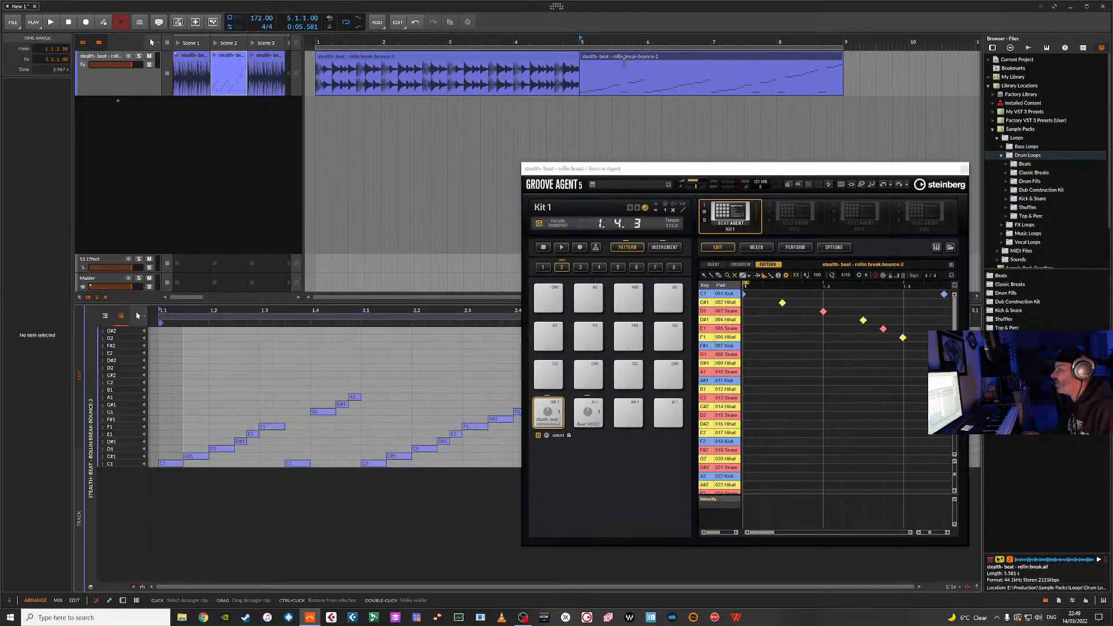
click(271, 427)
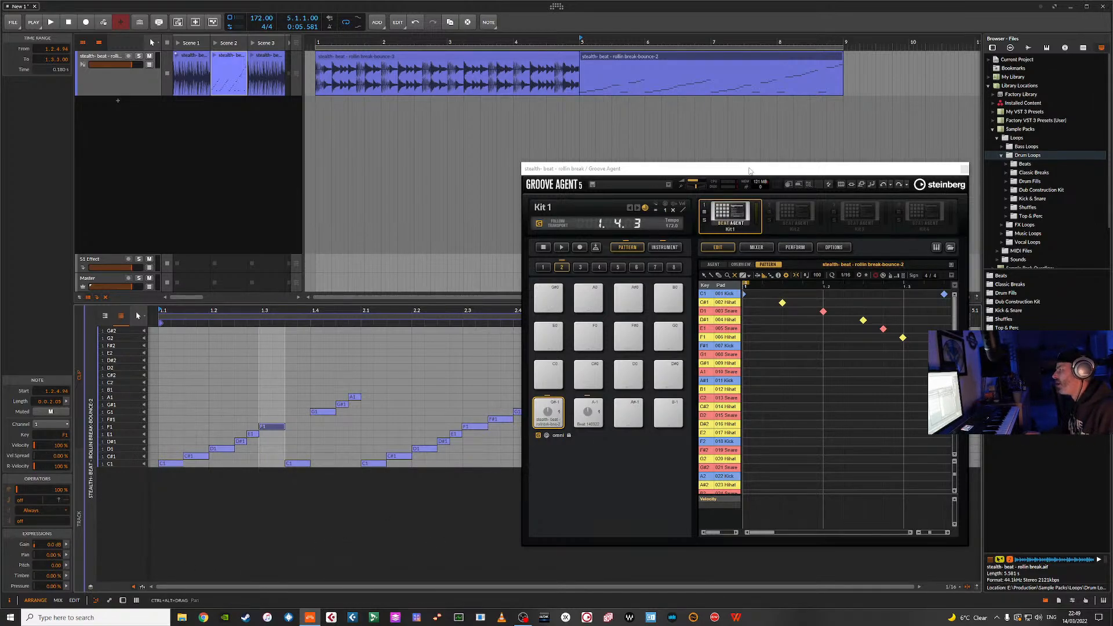
drag(749, 171, 551, 112)
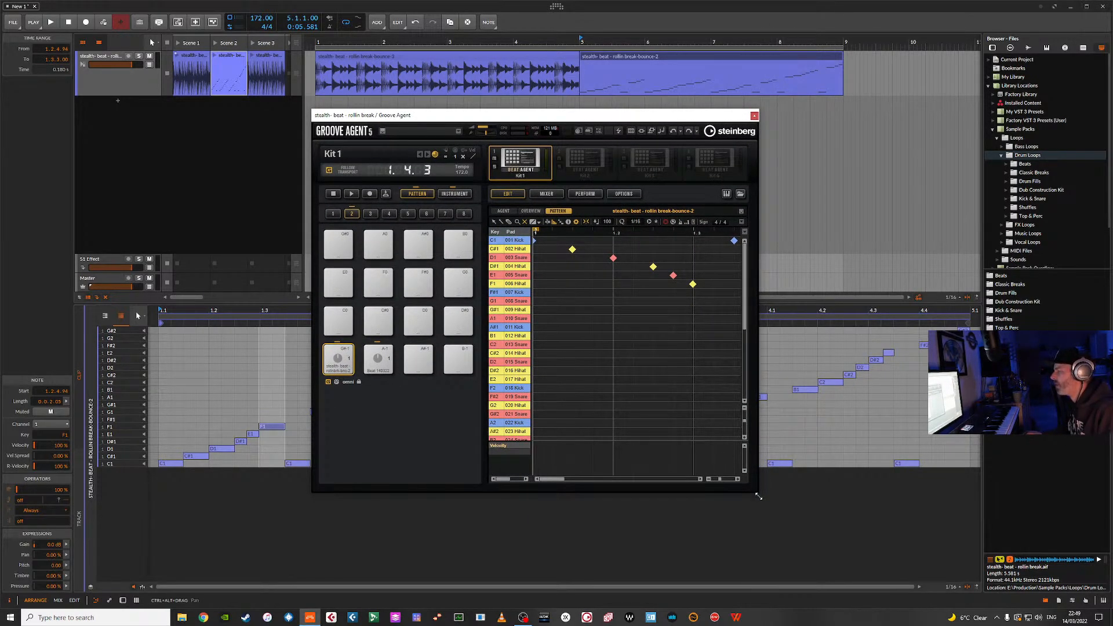
drag(758, 496, 874, 535)
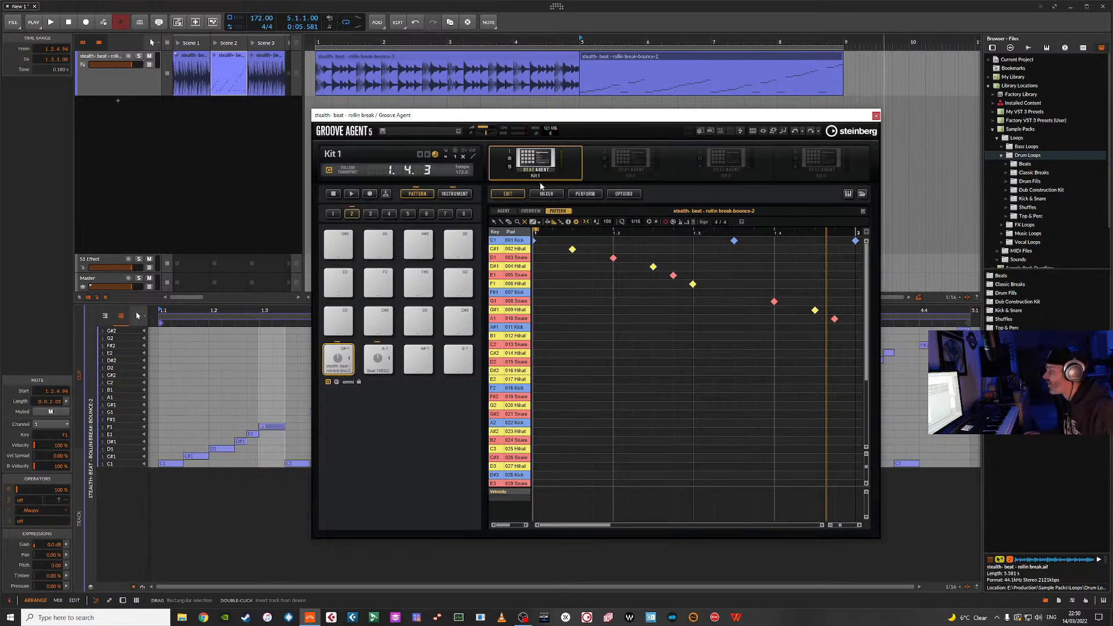
Browse the kit libraries for Groove Agent's second kit slot and load Ghost in the Snare from Funk Essentials.
click(638, 164)
click(863, 194)
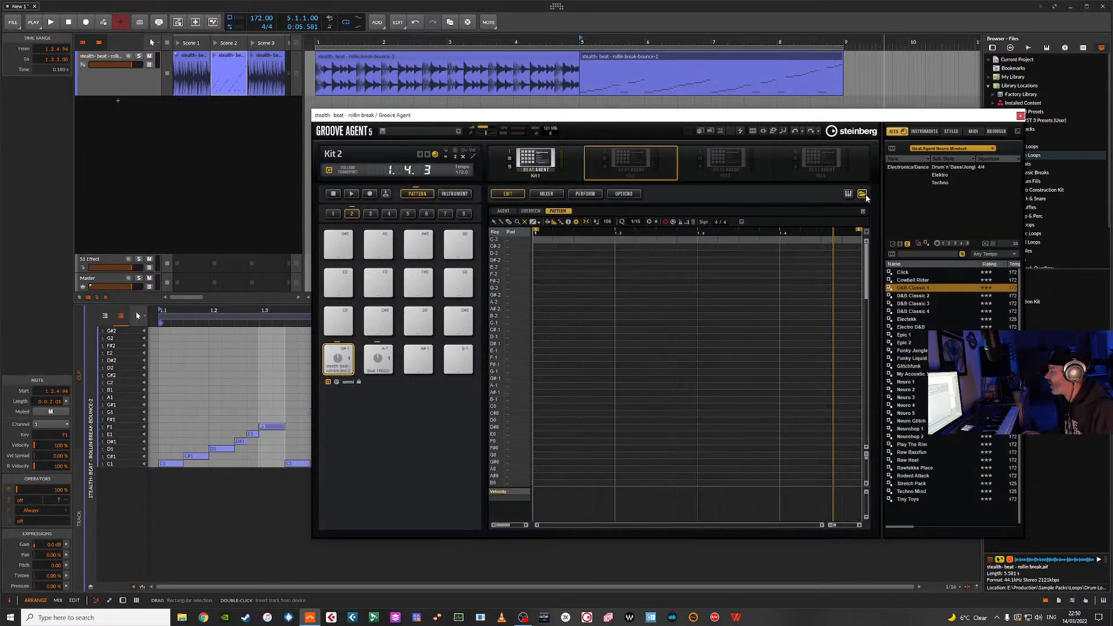
click(957, 149)
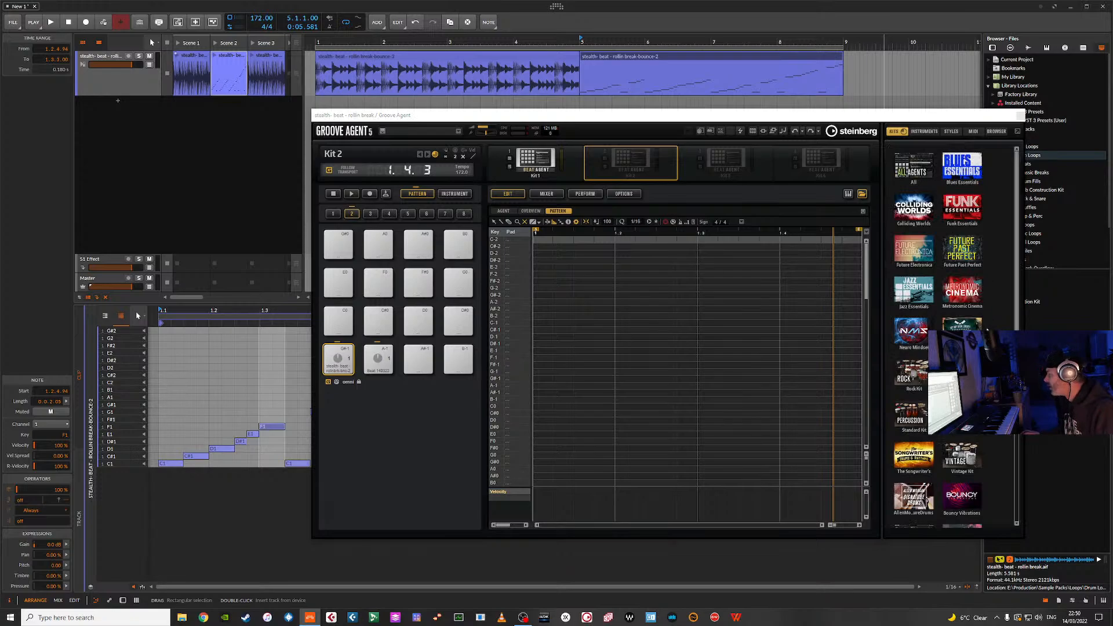
scroll(987, 331, down, 5)
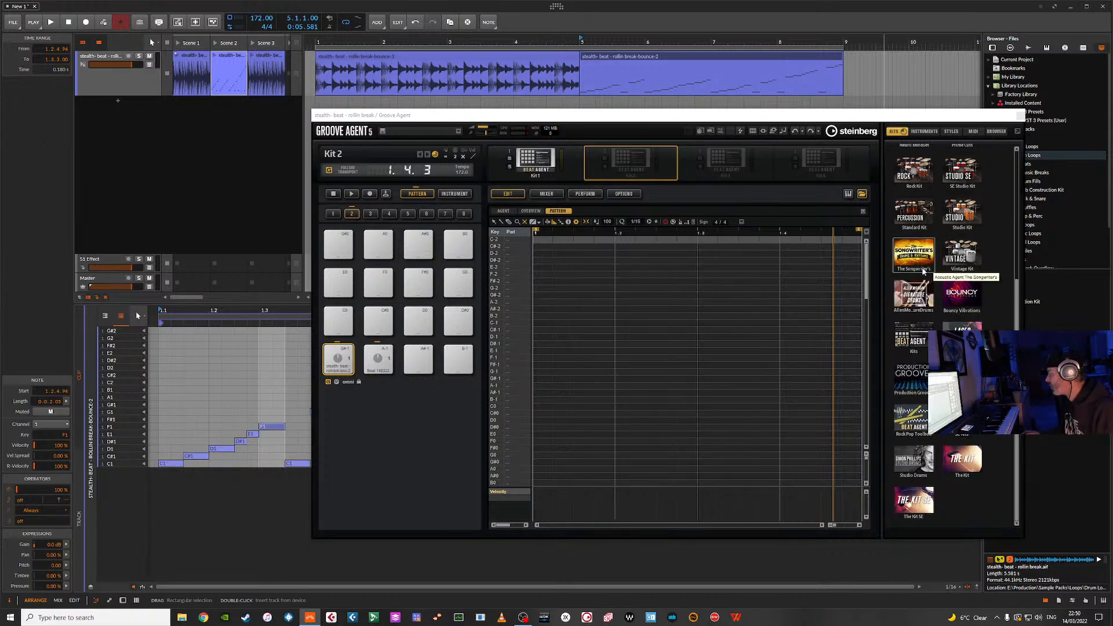
scroll(913, 440, up, 4)
scroll(940, 347, up, 1)
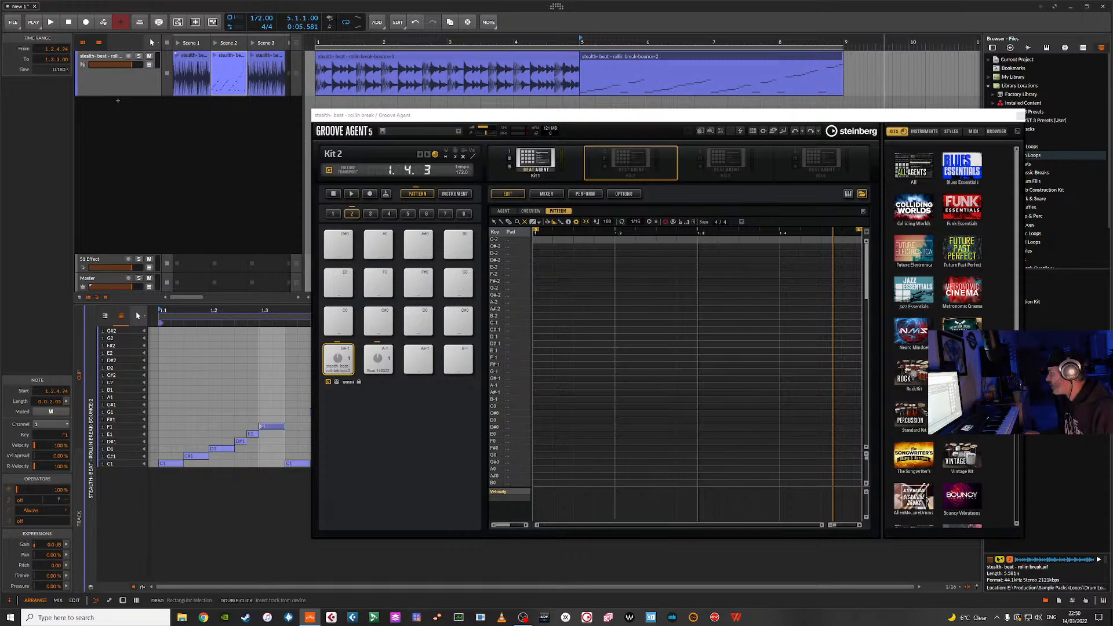
scroll(962, 232, down, 5)
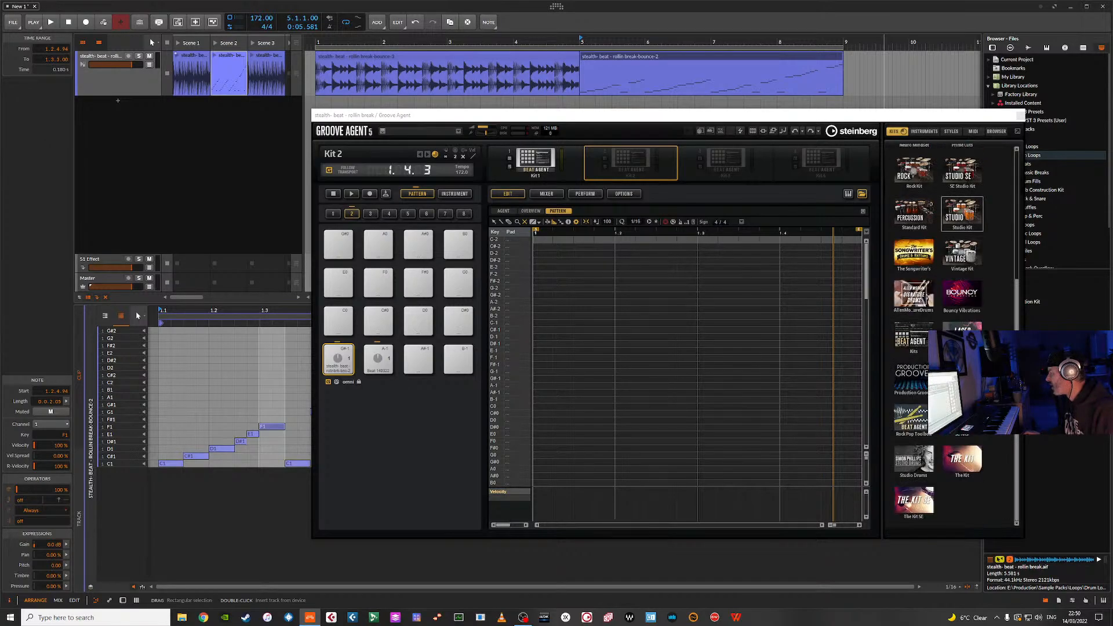
scroll(962, 215, up, 5)
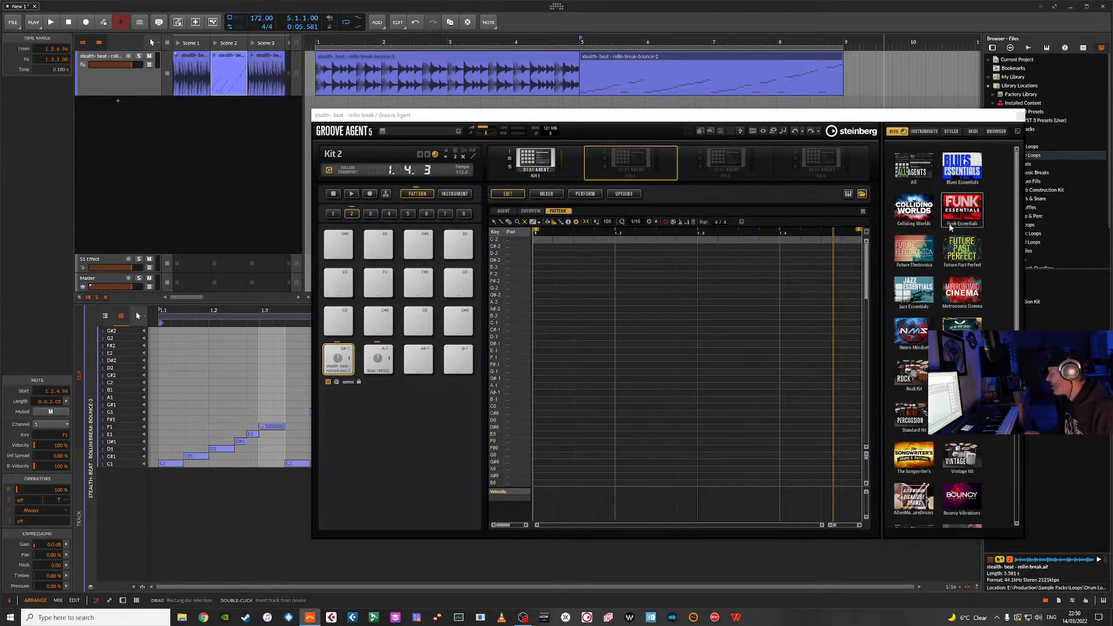
click(967, 201)
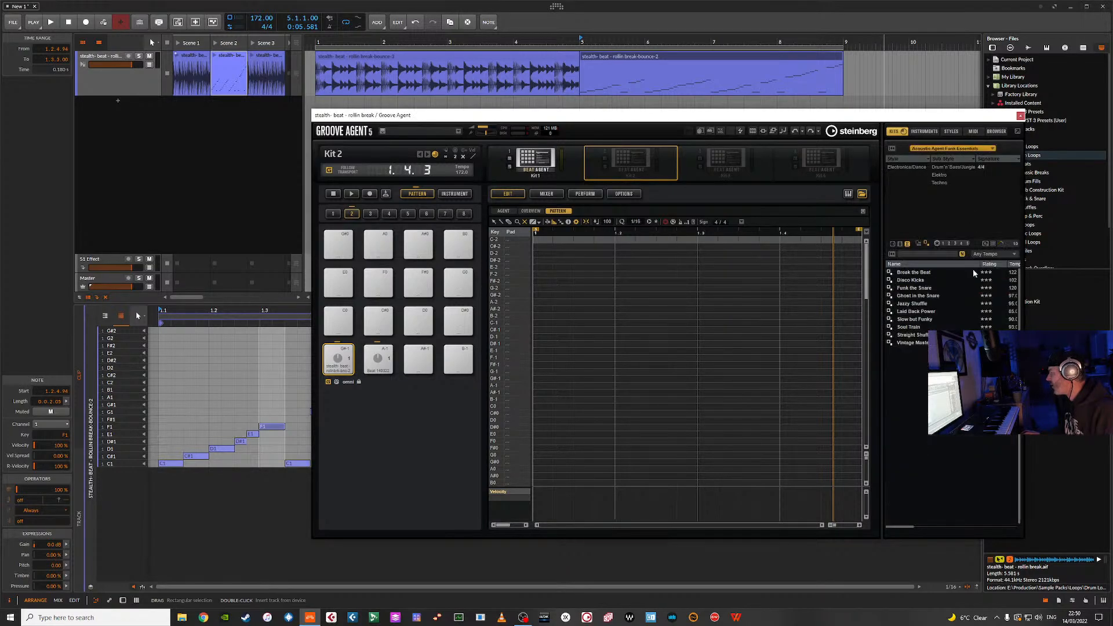
click(919, 328)
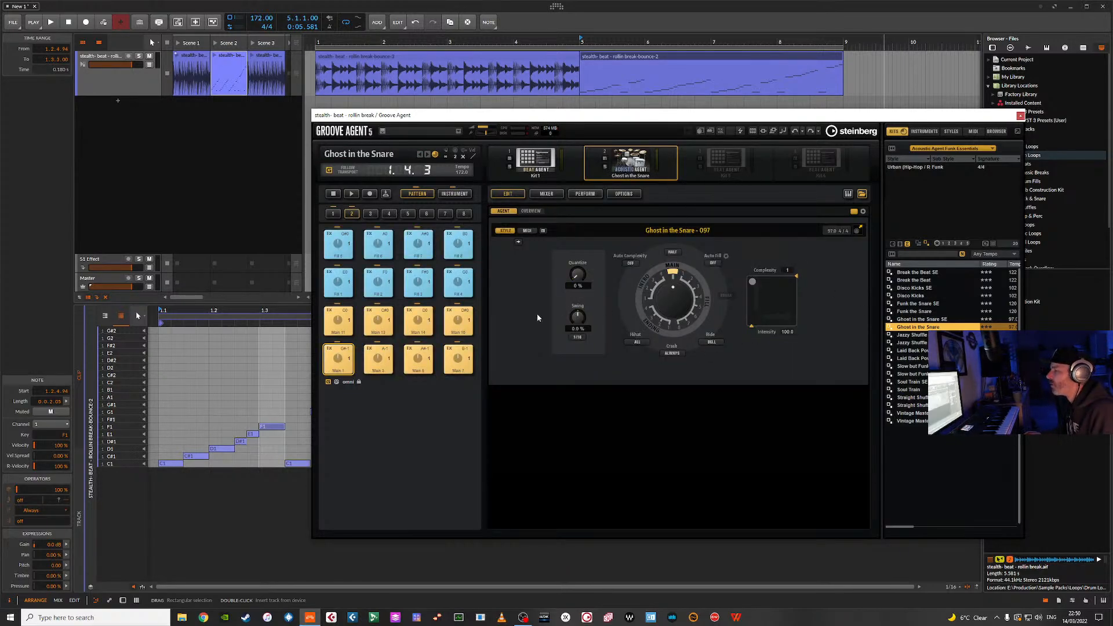
Audition several main and fill patterns of the Ghost in the Snare kit on the pattern pads.
click(389, 319)
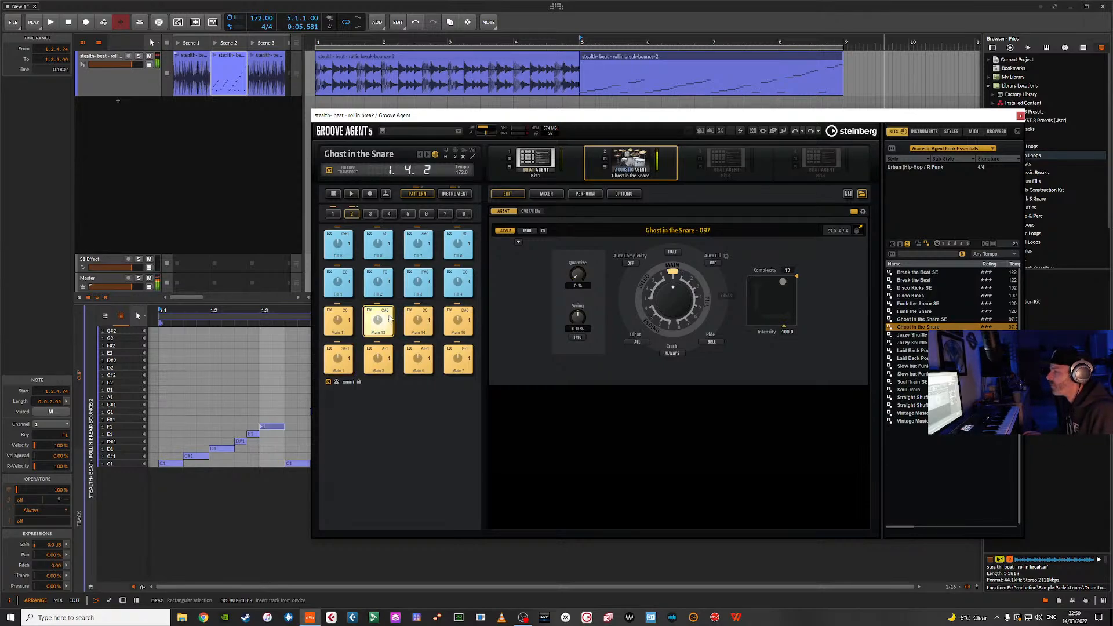
click(414, 285)
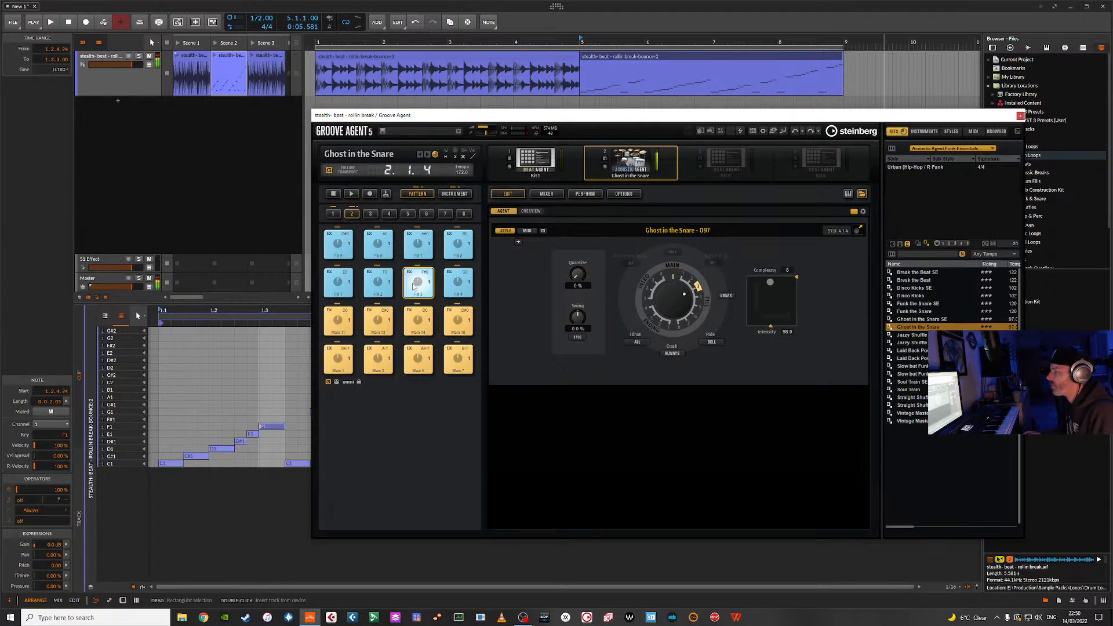
click(457, 280)
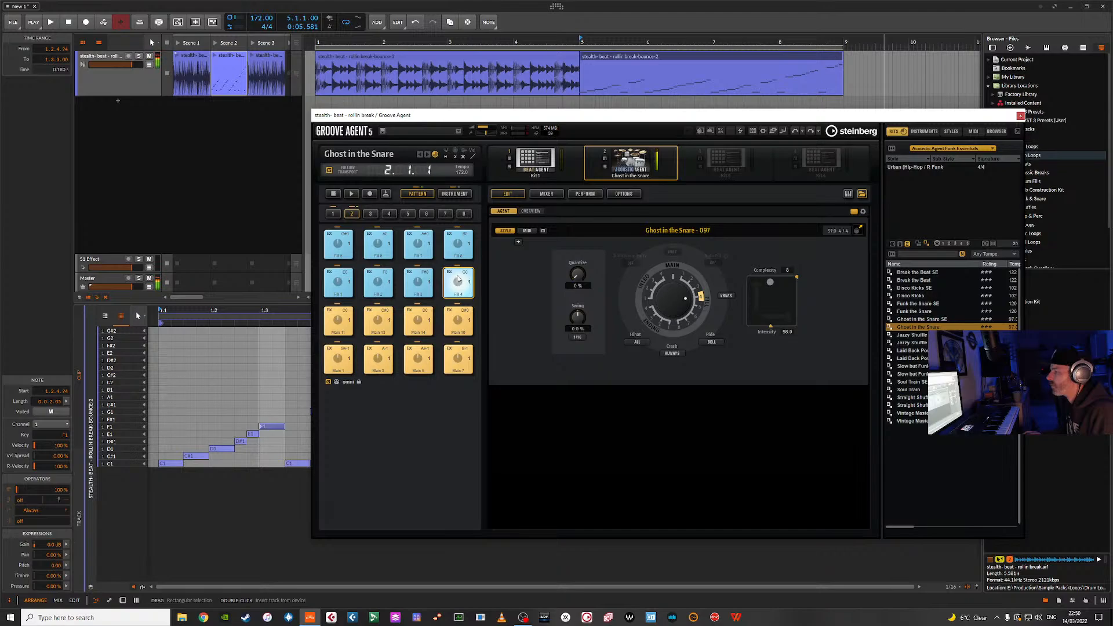
click(343, 321)
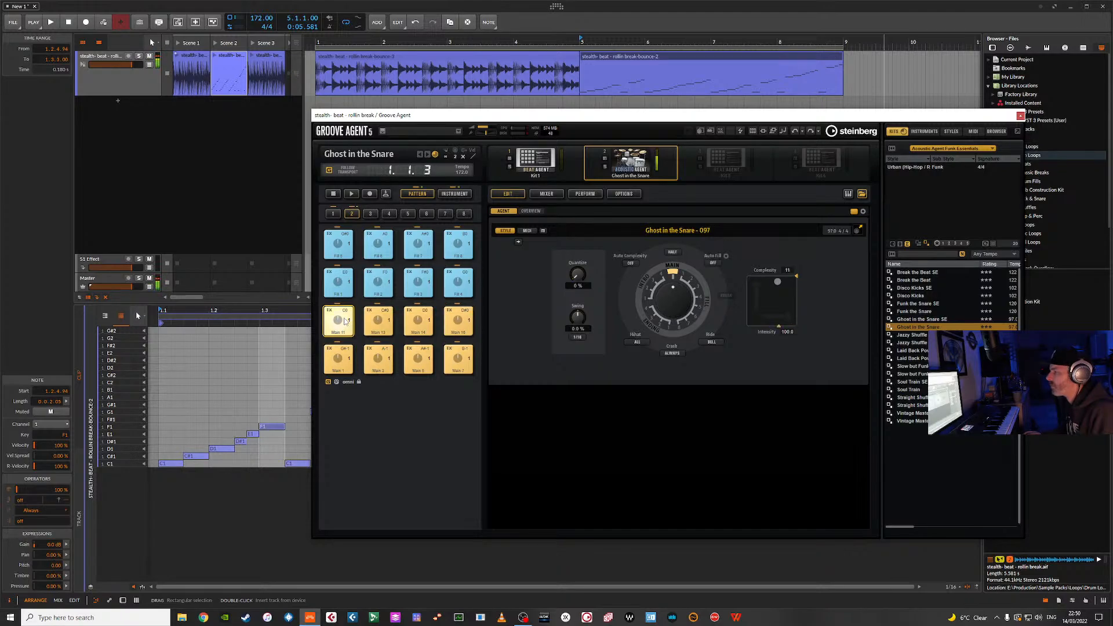
click(378, 320)
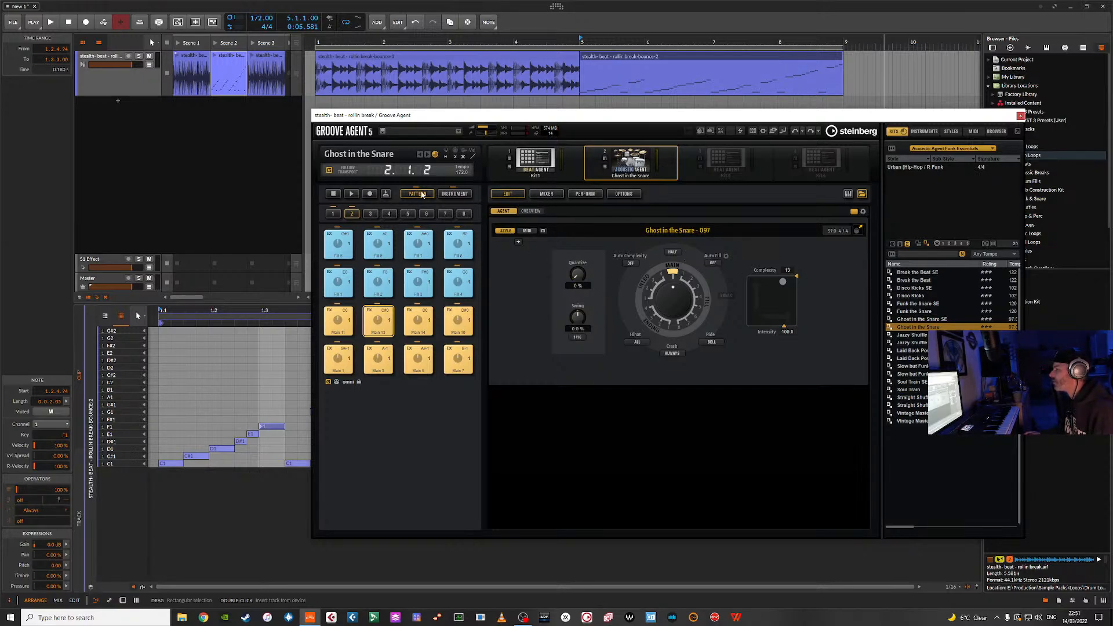
Show the kit's instrument pads and examine the snare, cymbals and hi-hat in the acoustic drum kit picture.
click(454, 194)
click(574, 296)
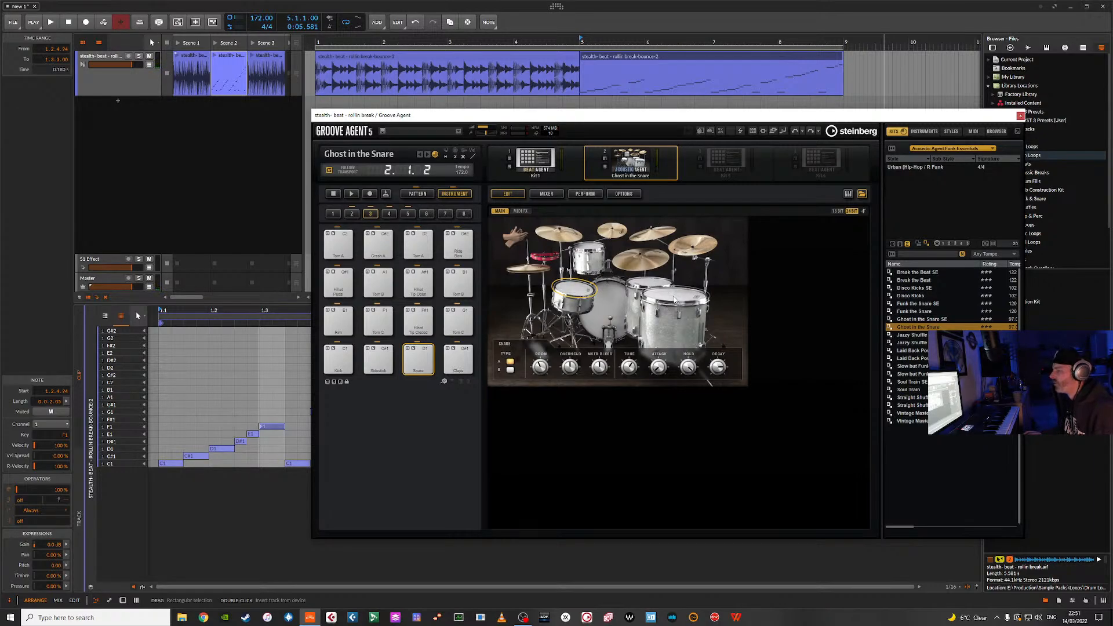
click(657, 260)
click(652, 234)
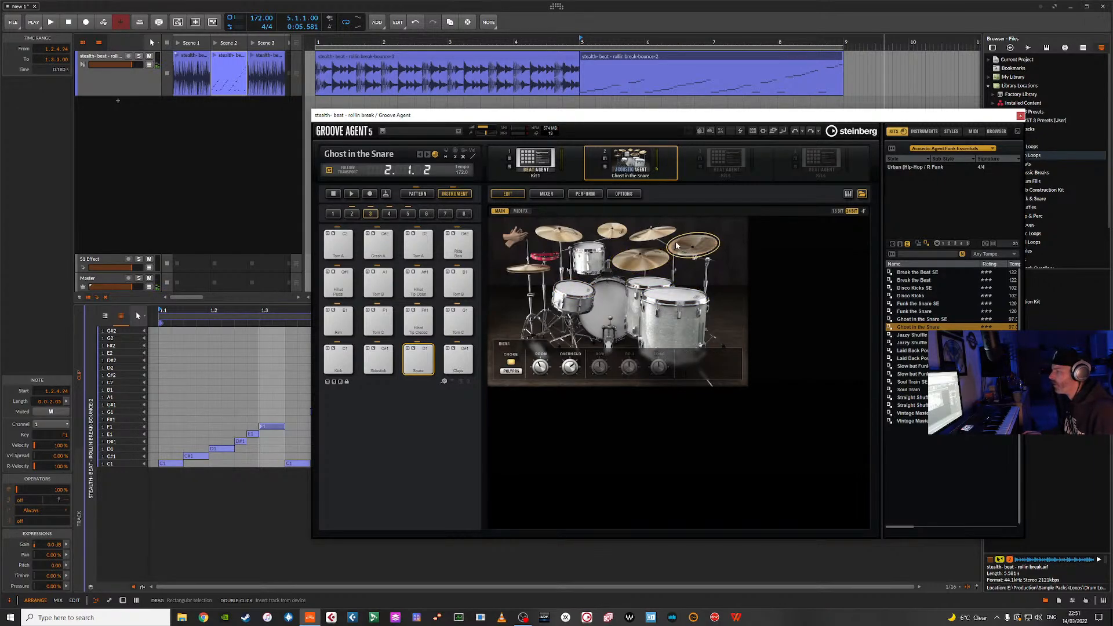
click(561, 234)
click(611, 230)
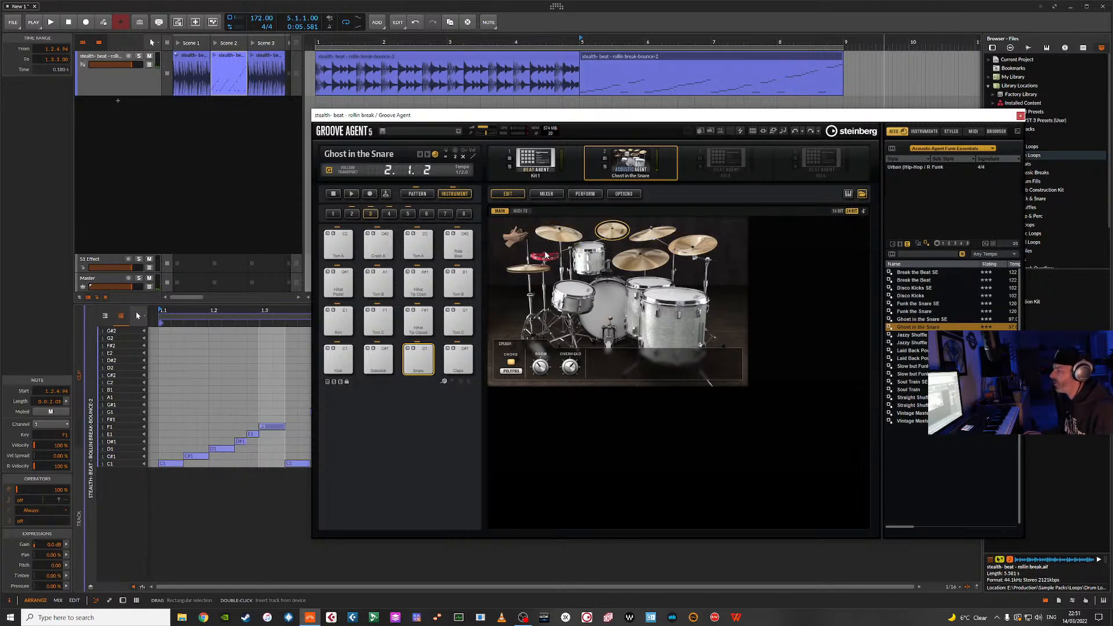
click(536, 270)
click(574, 290)
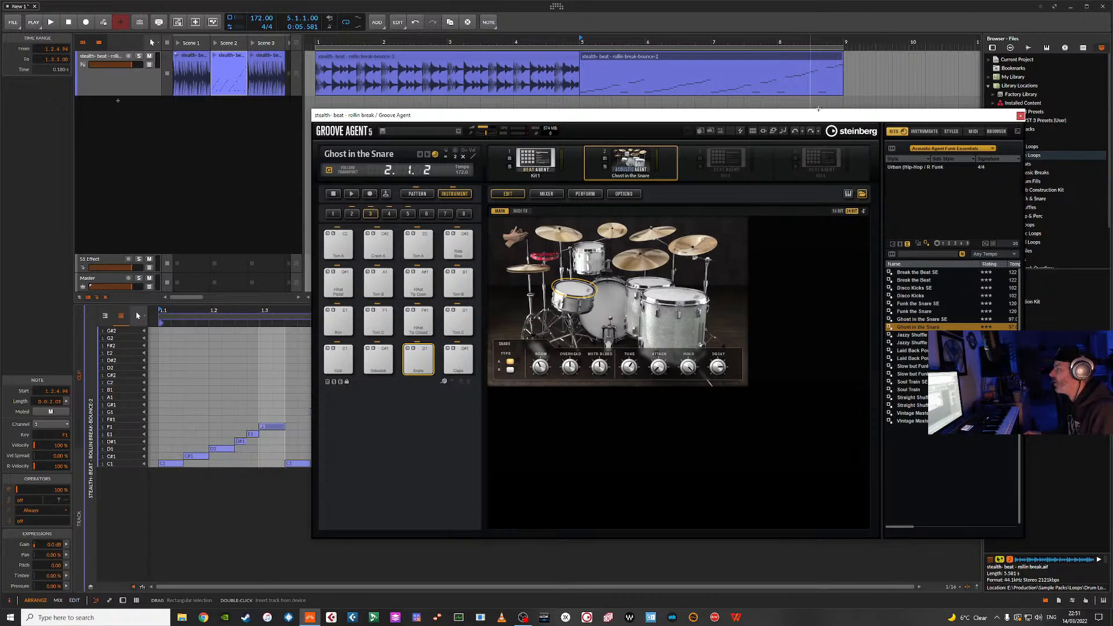
Shrink and reposition the Groove Agent window over the arranger and note editor, and hide its kit library browser.
drag(847, 119, 711, 132)
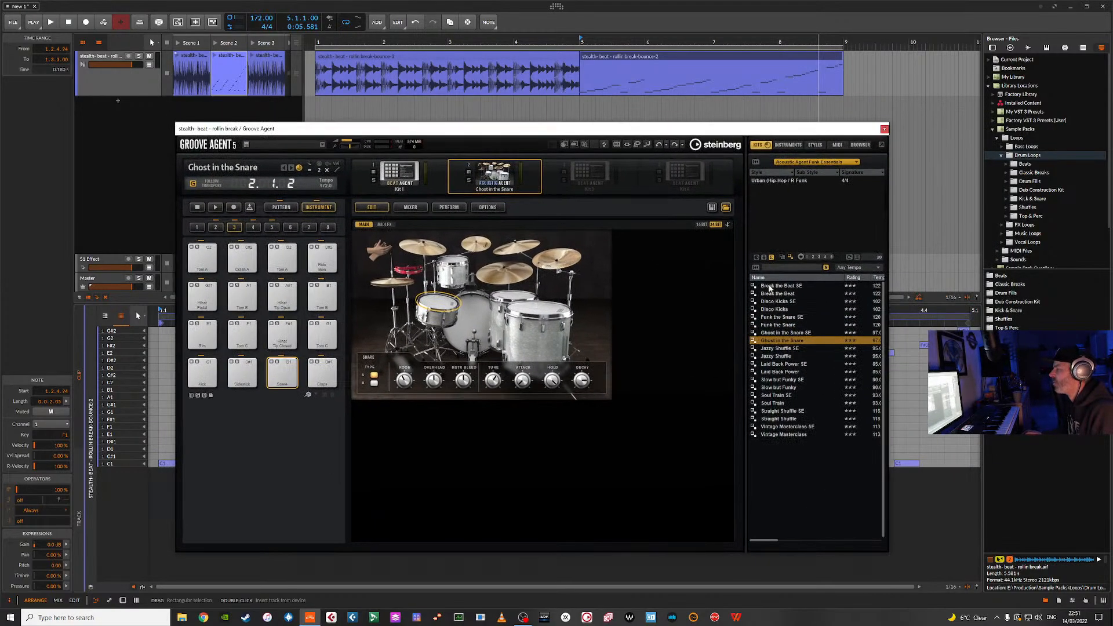
drag(747, 311, 624, 313)
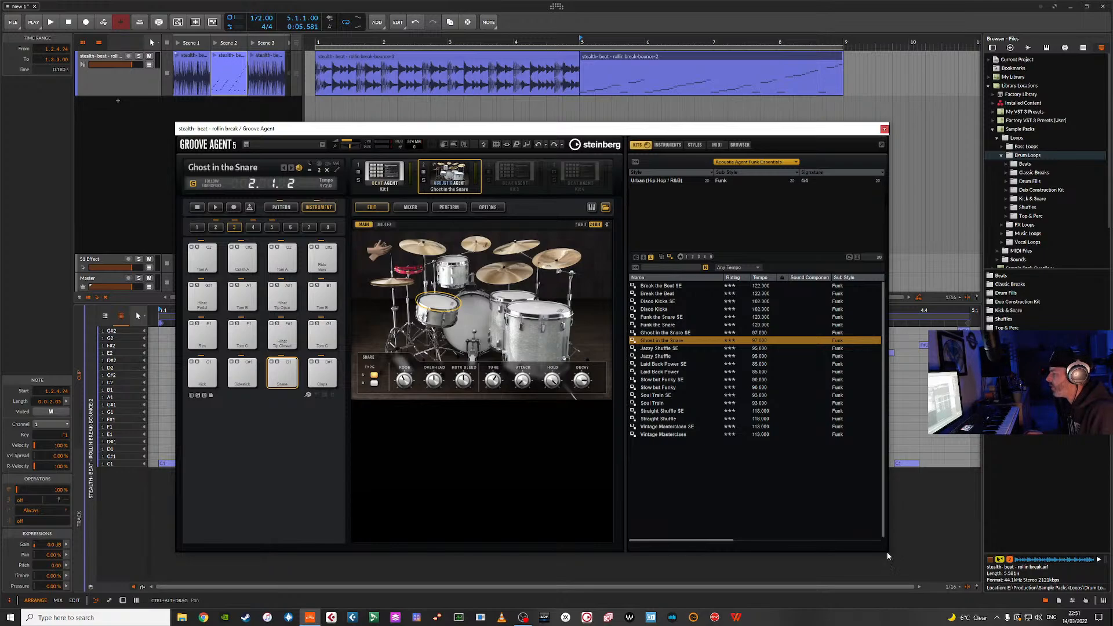
drag(887, 555, 689, 414)
drag(541, 125, 639, 139)
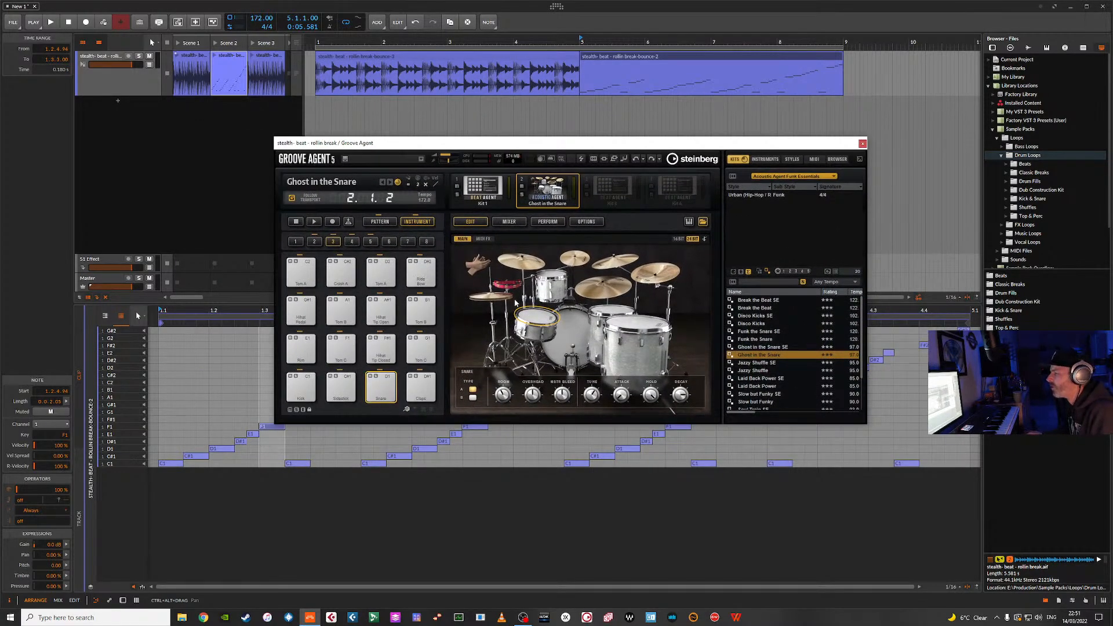
click(702, 221)
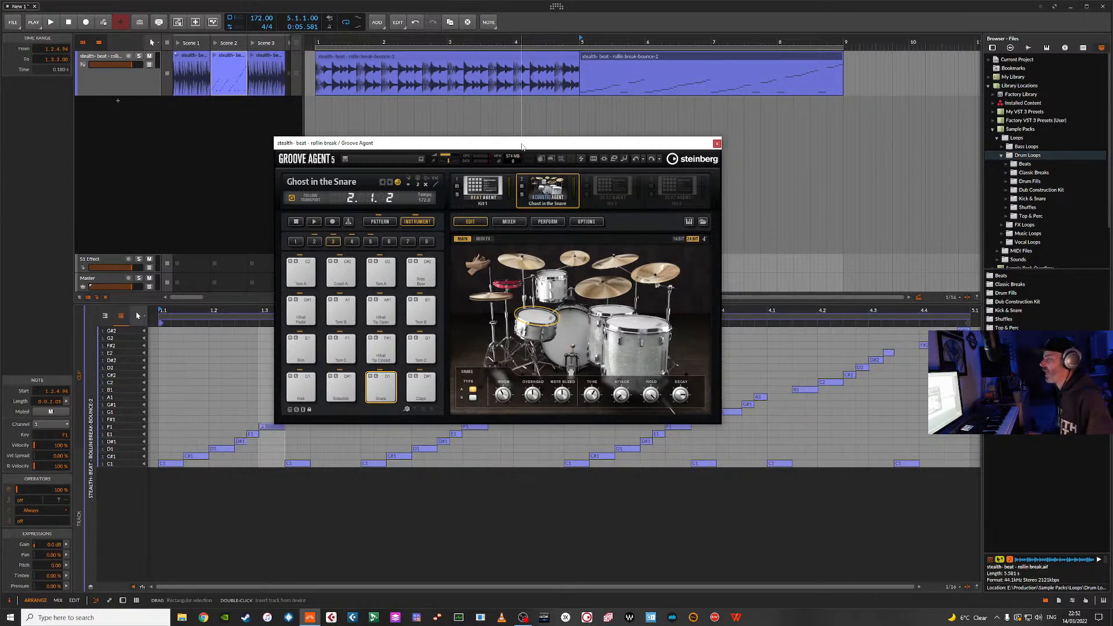
Move the Groove Agent window aside and audition a tom pad and the snare rim pad.
drag(522, 146, 752, 119)
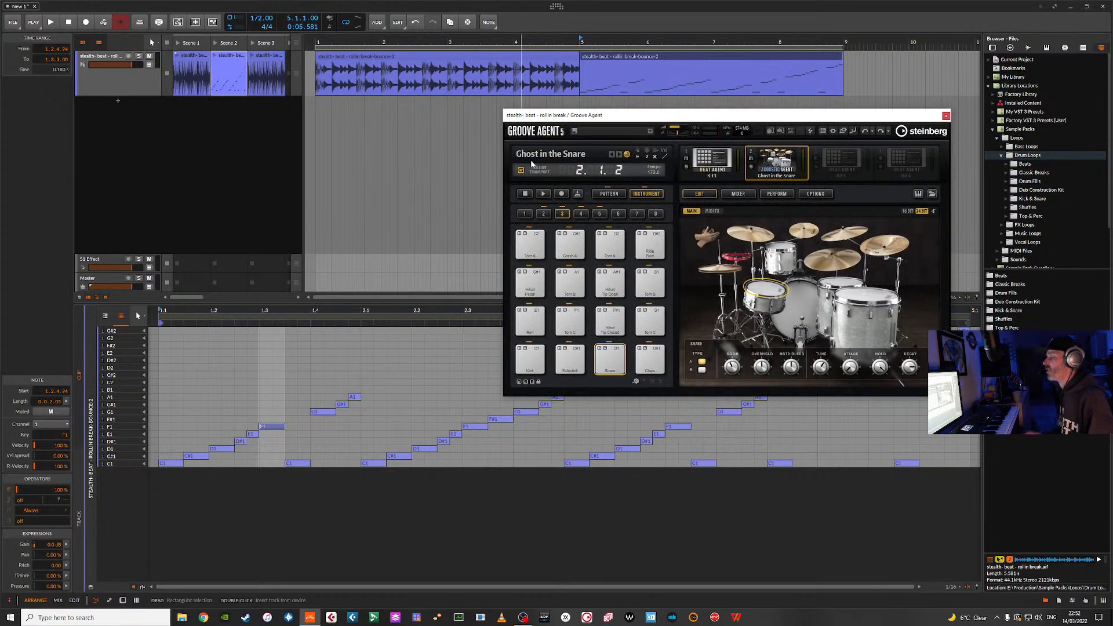
click(534, 248)
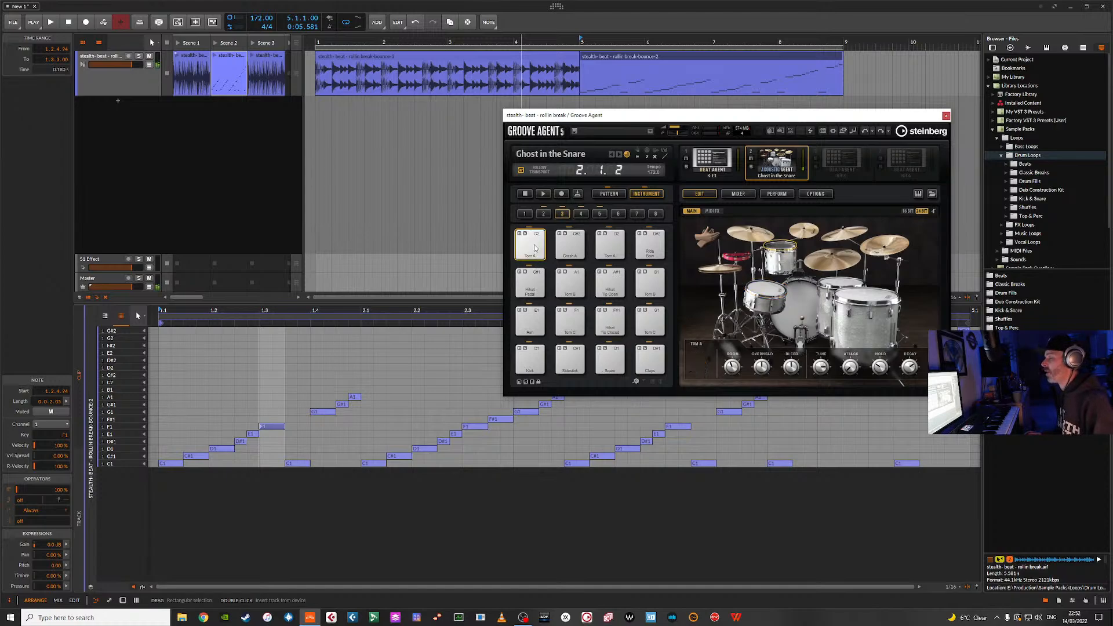
click(530, 321)
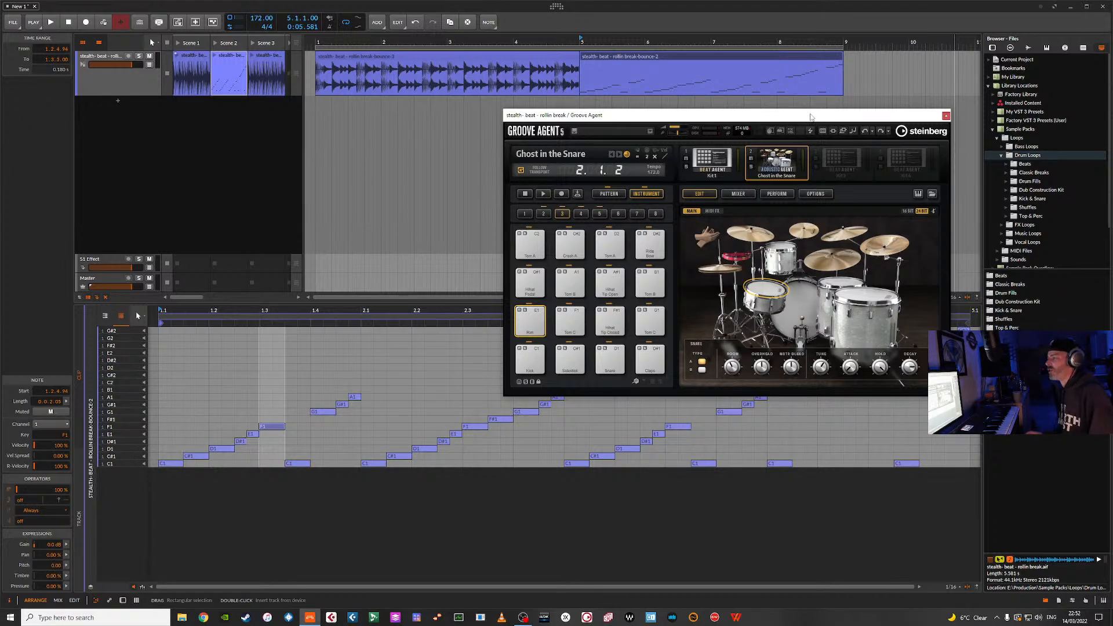
Close the Groove Agent window and switch to OBS.
drag(810, 116, 640, 116)
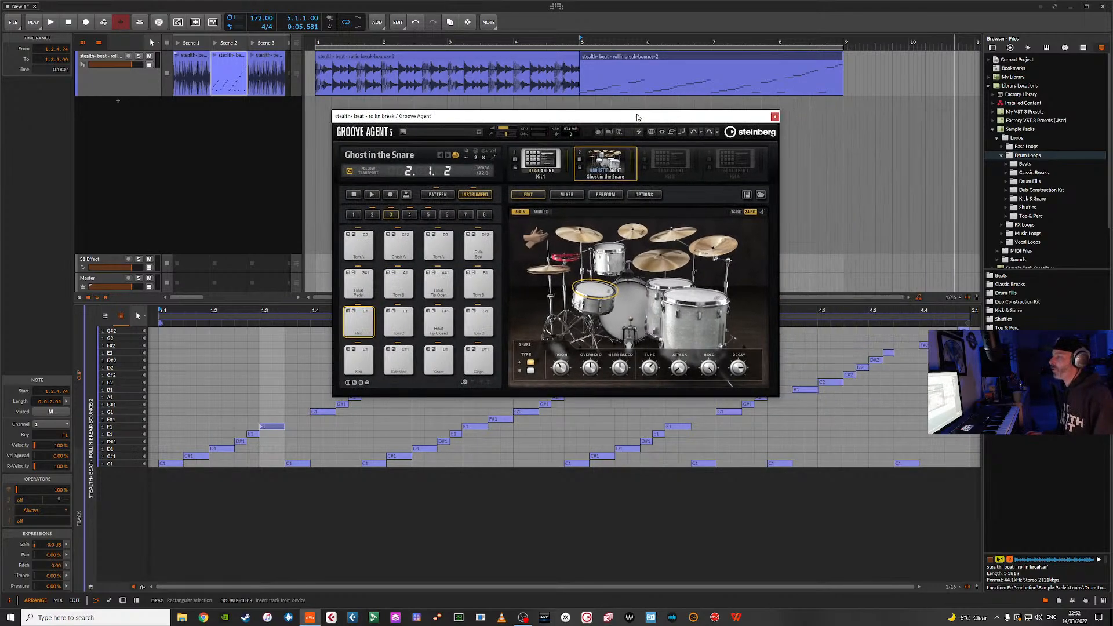
drag(571, 114, 681, 104)
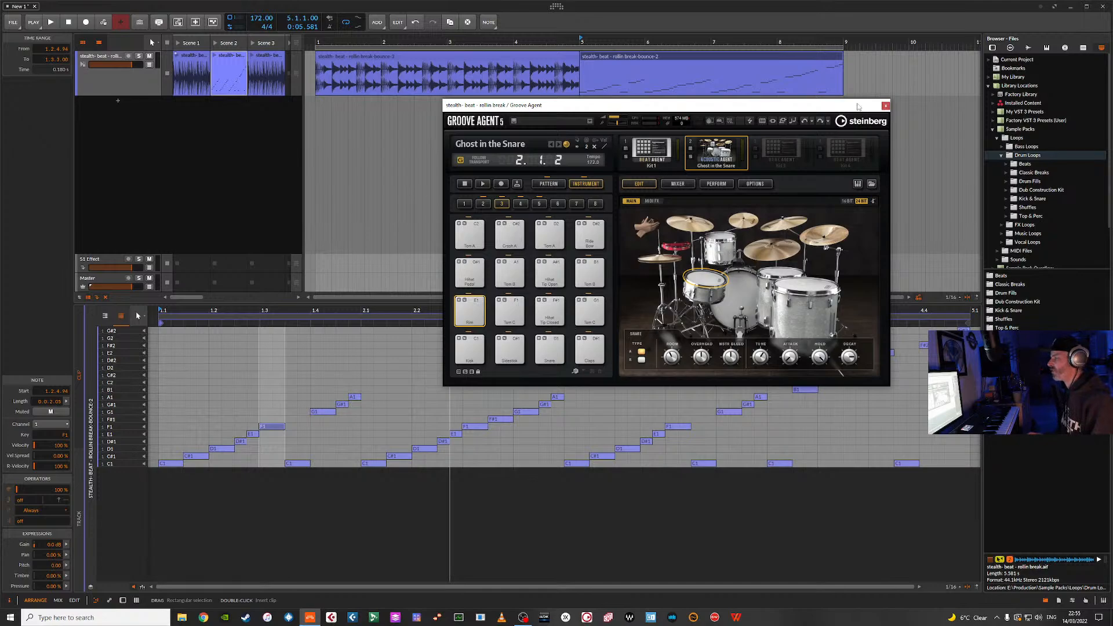
click(885, 106)
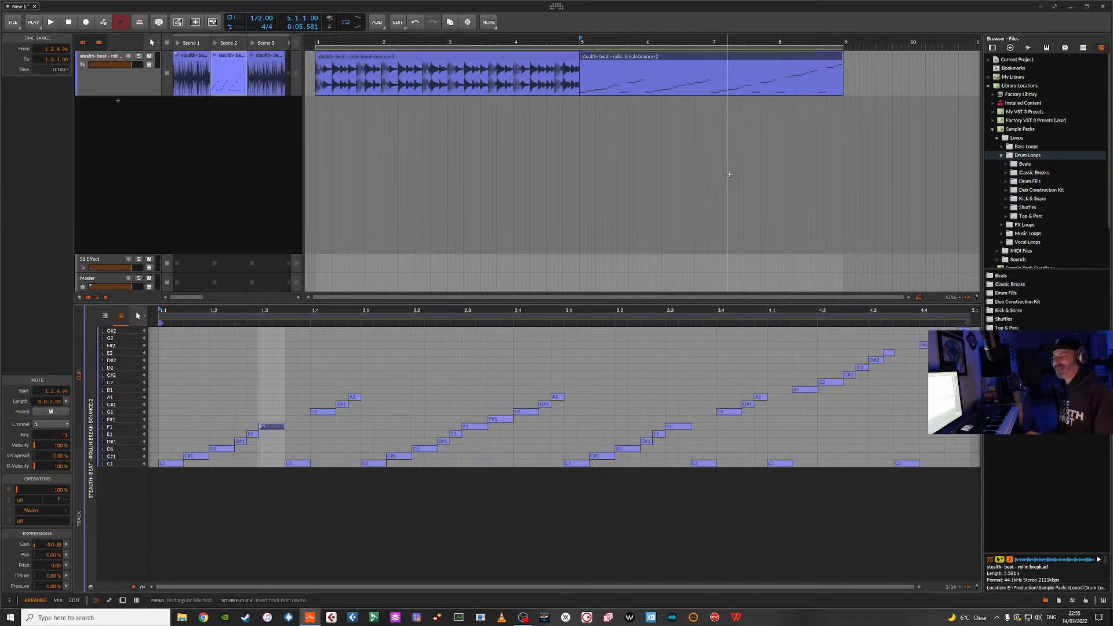
click(523, 618)
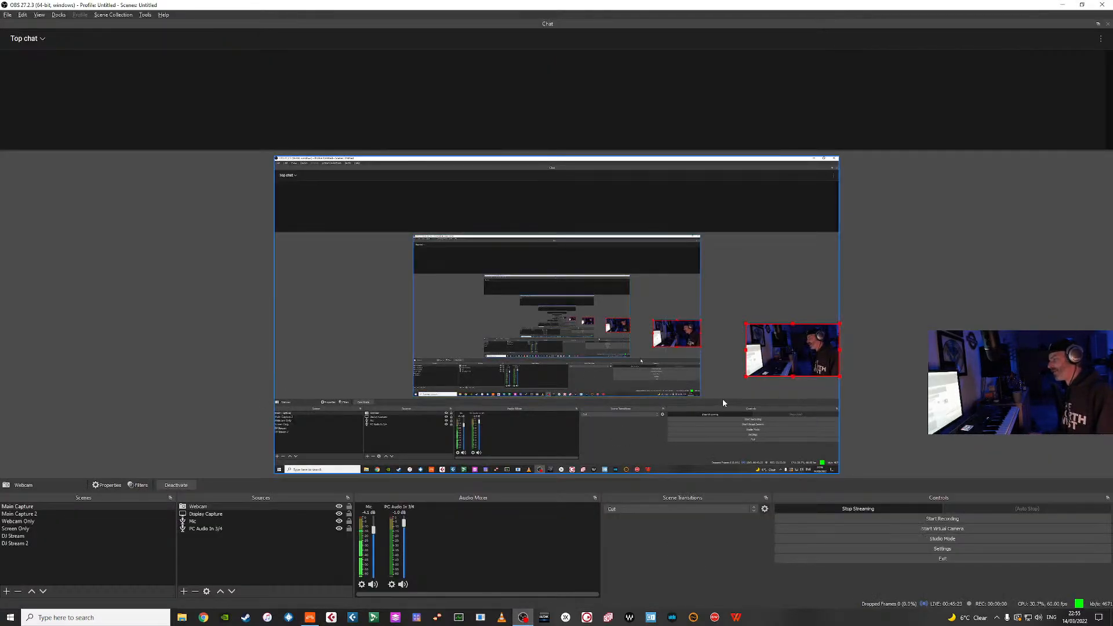